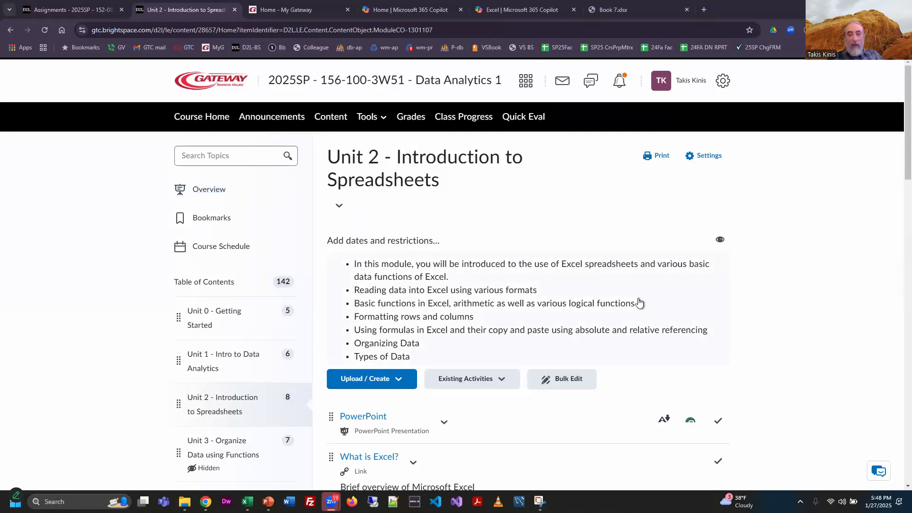
Step: Scroll through the Unit 2 course page to review its topics, quiz and assignment descriptions
scroll(819, 318, "down", 2)
scroll(819, 318, "down", 1)
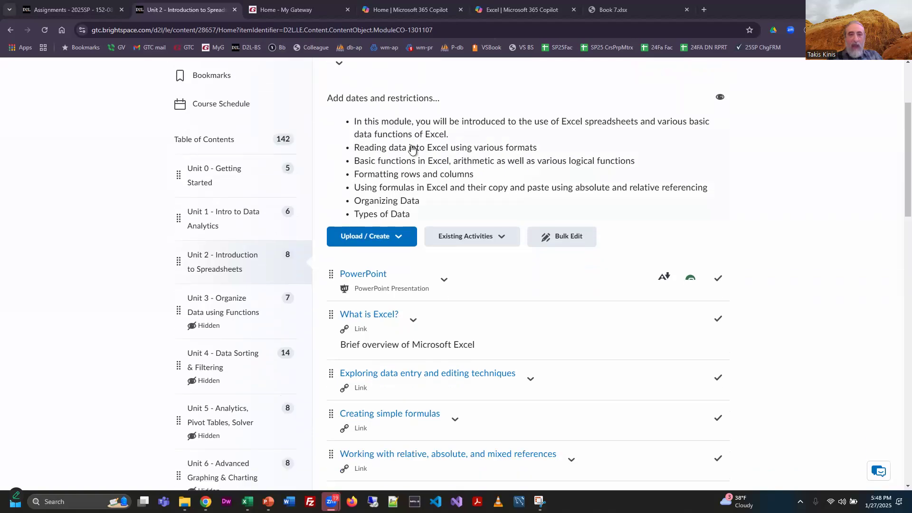
scroll(430, 155, "down", 1)
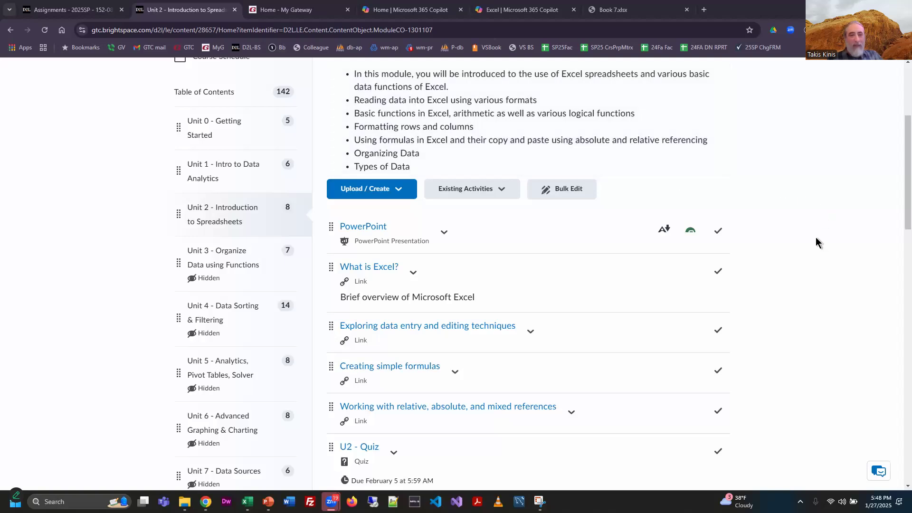
scroll(817, 244, "up", 1)
scroll(817, 245, "down", 1)
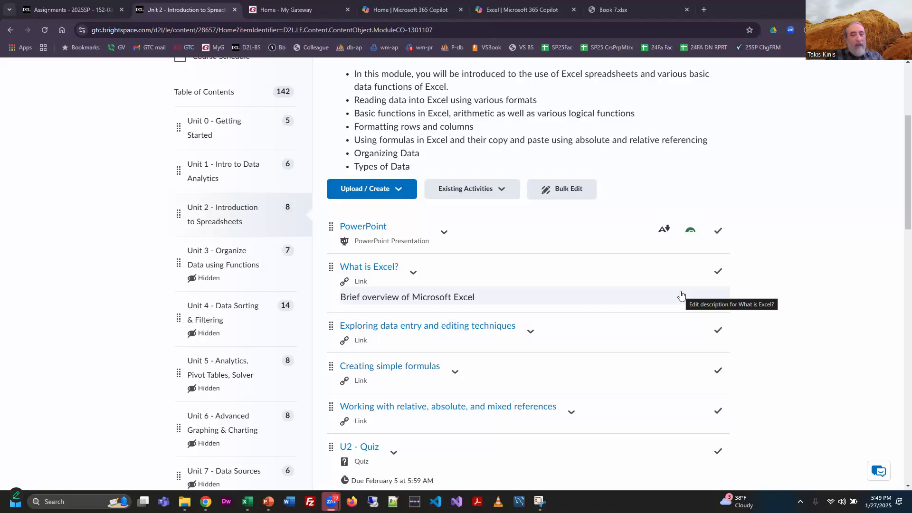
scroll(807, 356, "down", 6)
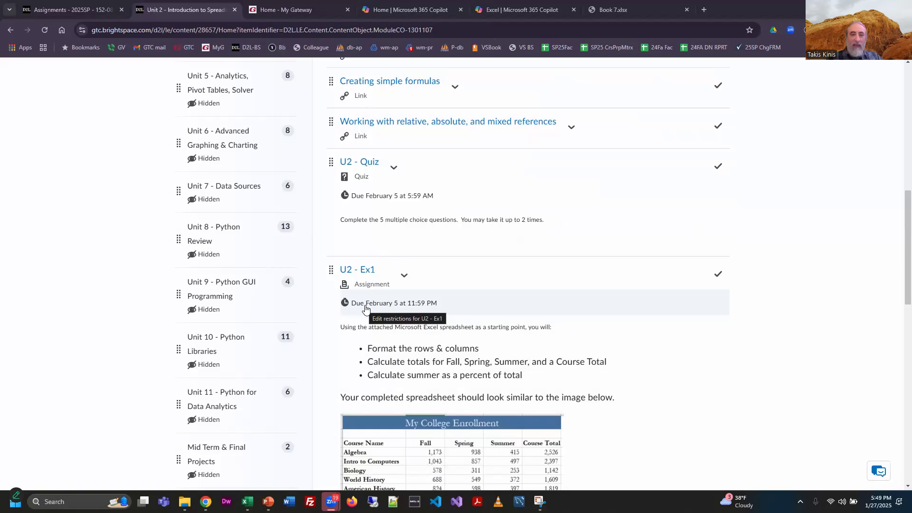
scroll(367, 309, "down", 1)
scroll(670, 313, "down", 6)
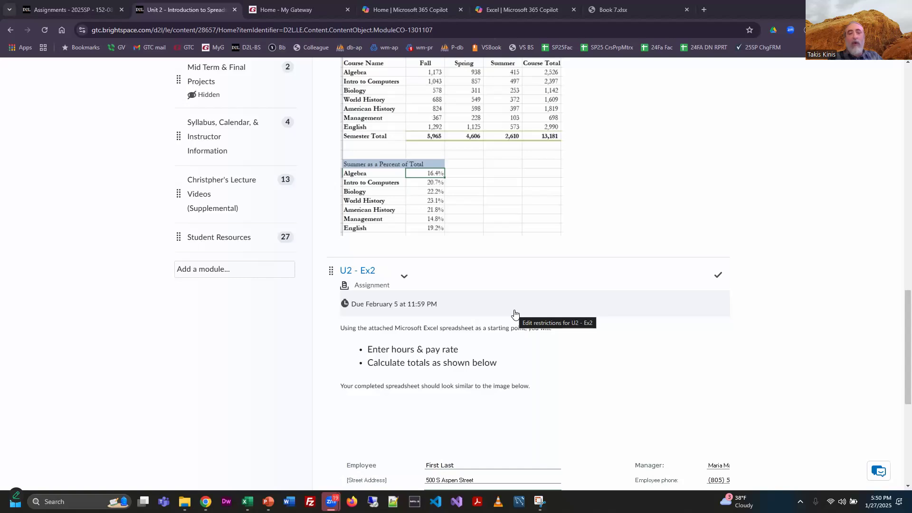
scroll(546, 318, "down", 6)
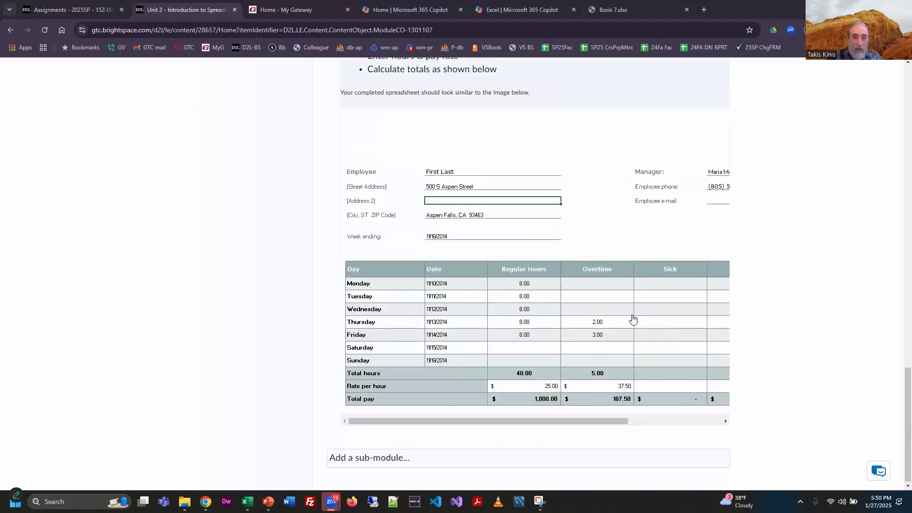
scroll(652, 328, "up", 20)
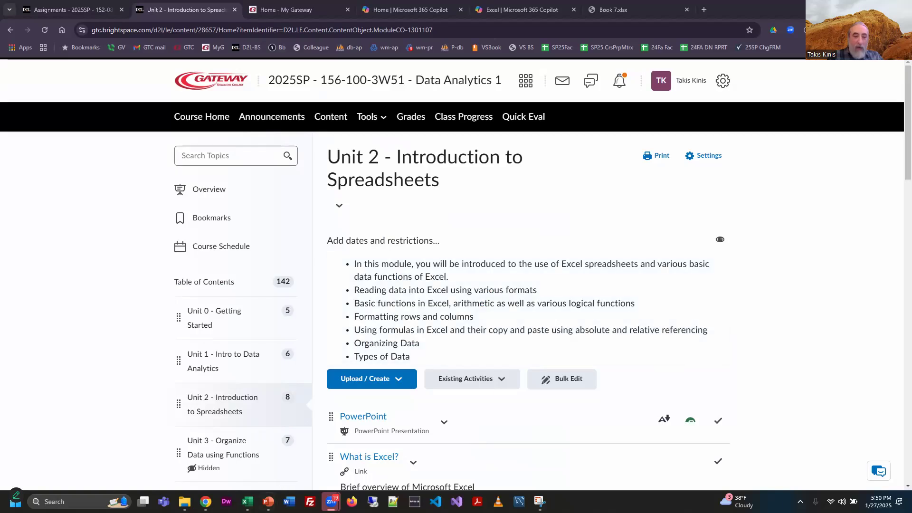
Step: Bring up the Chapter 1 Excel 2016 PowerPoint presentation
mouse_move(269, 501)
left_click(319, 454)
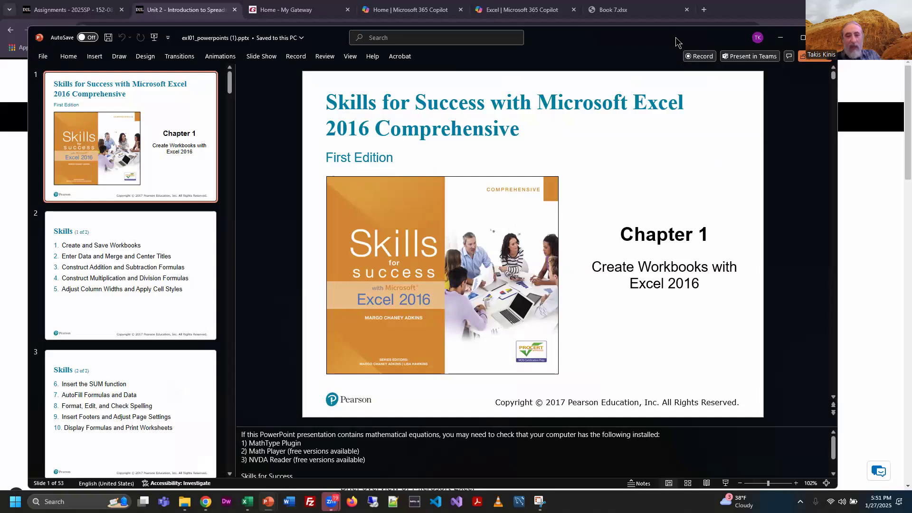
Step: Switch to the Book 7.xlsx workbook in the browser and view its Share options
left_click(247, 502)
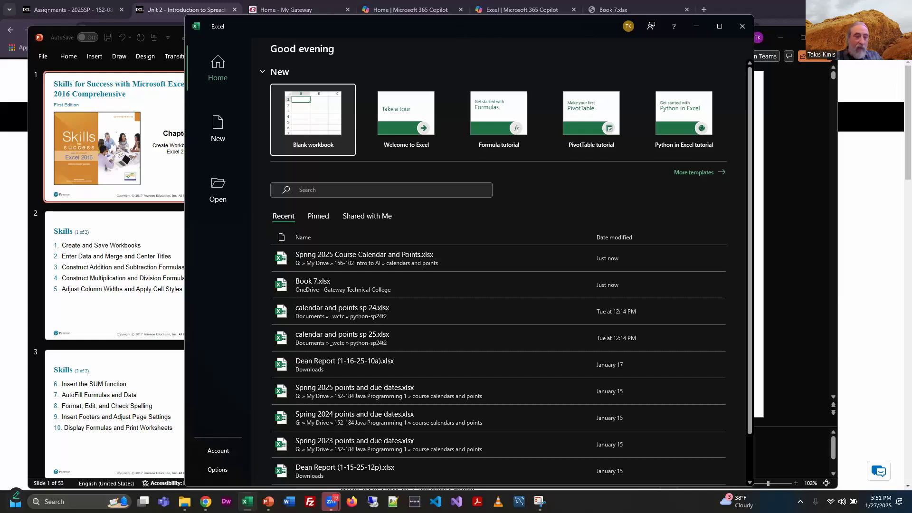
left_click(16, 501)
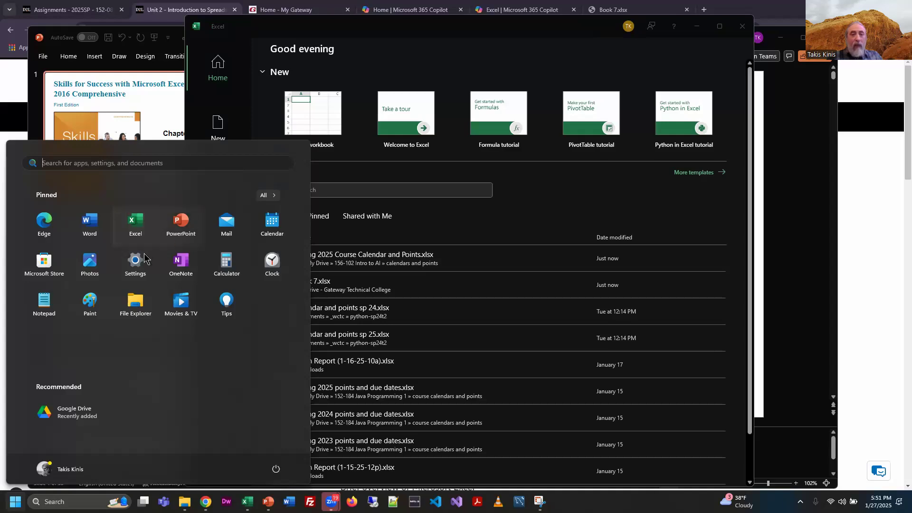
left_click(794, 12)
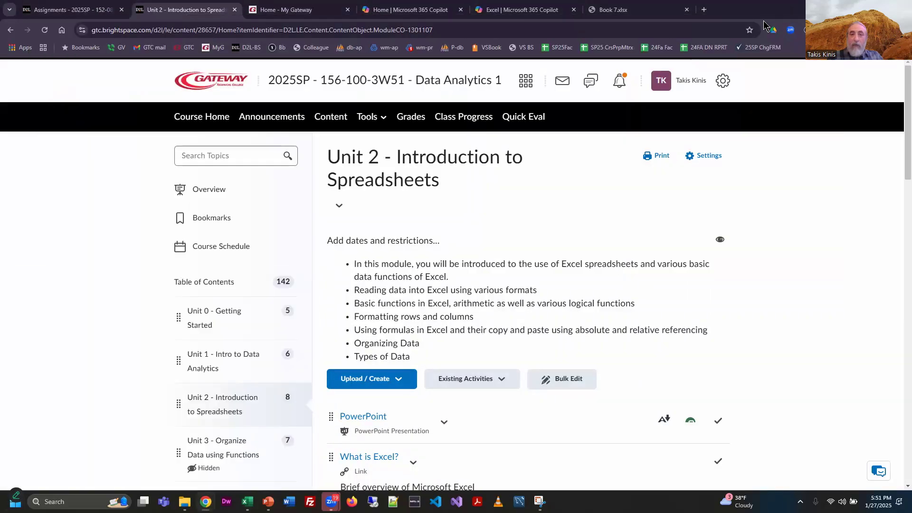
left_click(614, 13)
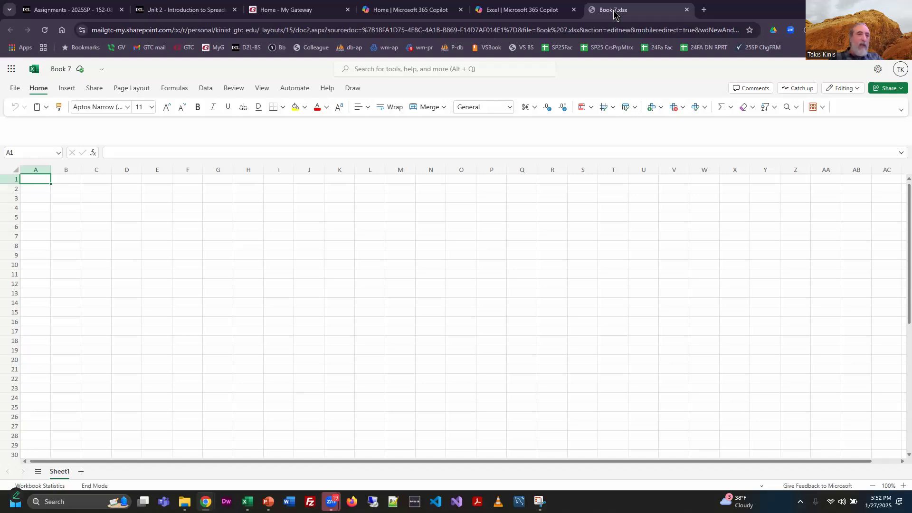
left_click(900, 89)
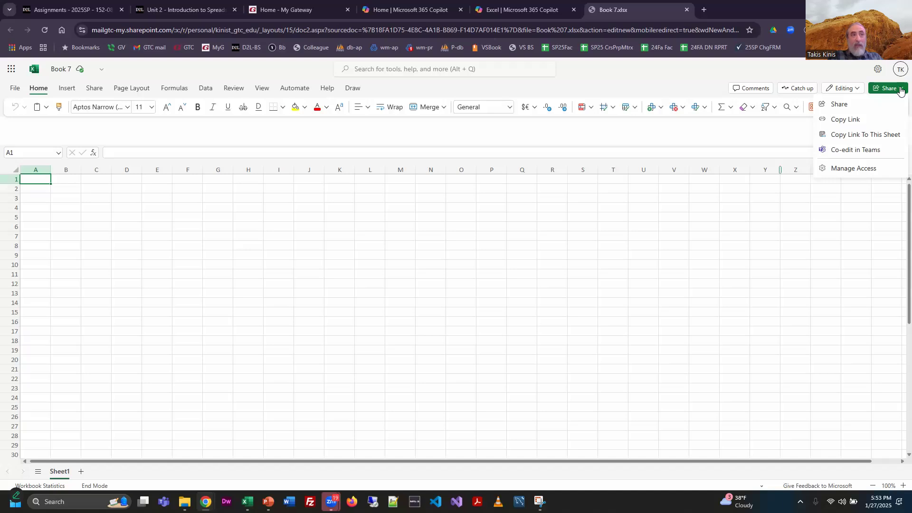
Step: Launch desktop Excel, reposition and widen its start window, and create a new blank workbook
left_click(247, 500)
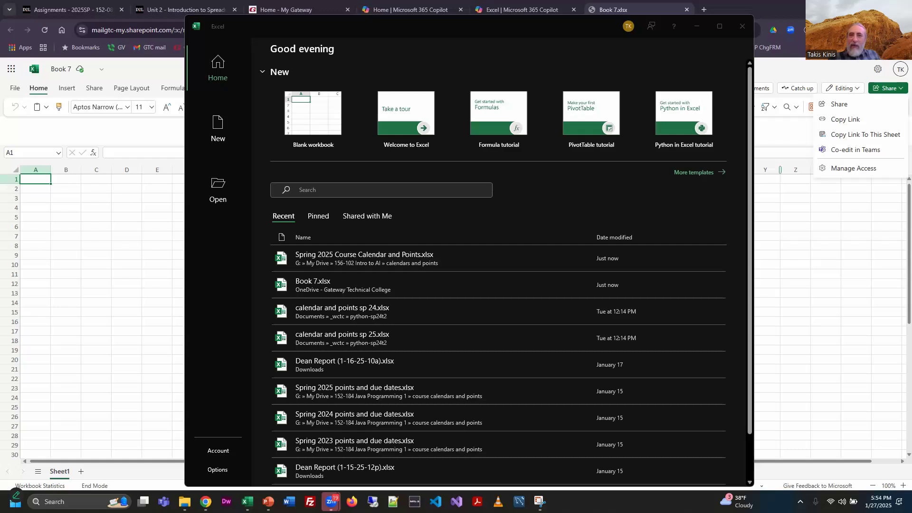
left_click_drag(403, 29, 306, 23)
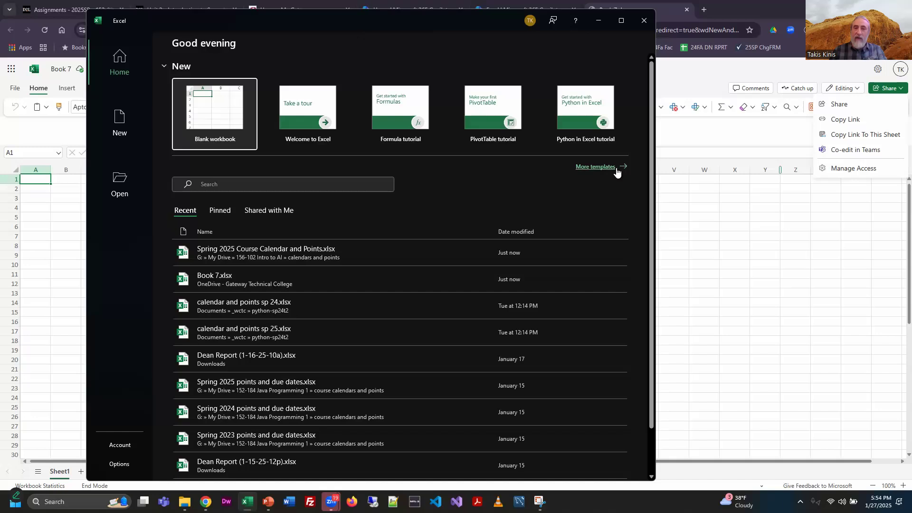
left_click_drag(656, 188, 818, 189)
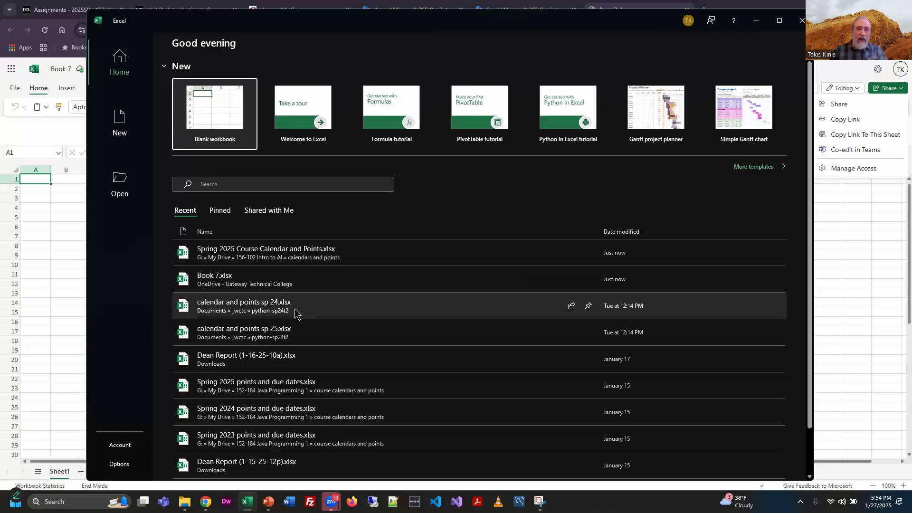
scroll(397, 315, "down", 1)
scroll(333, 327, "up", 1)
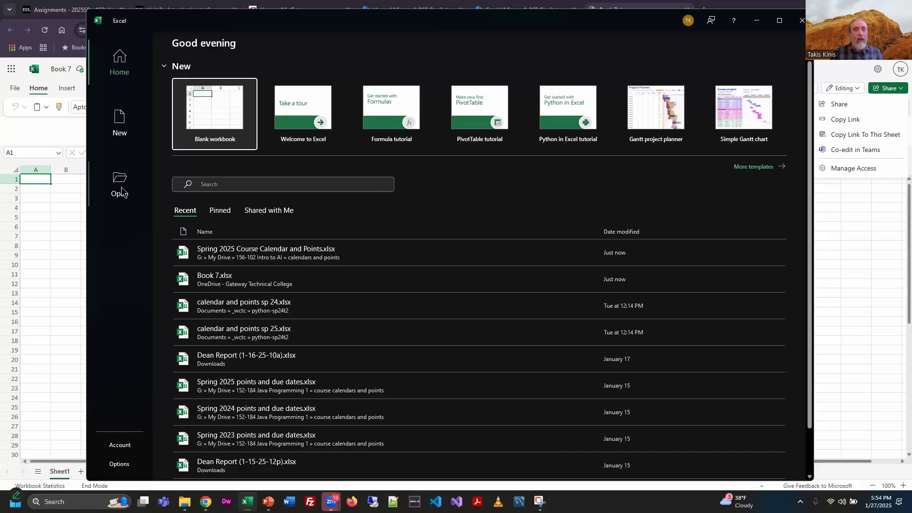
left_click(225, 121)
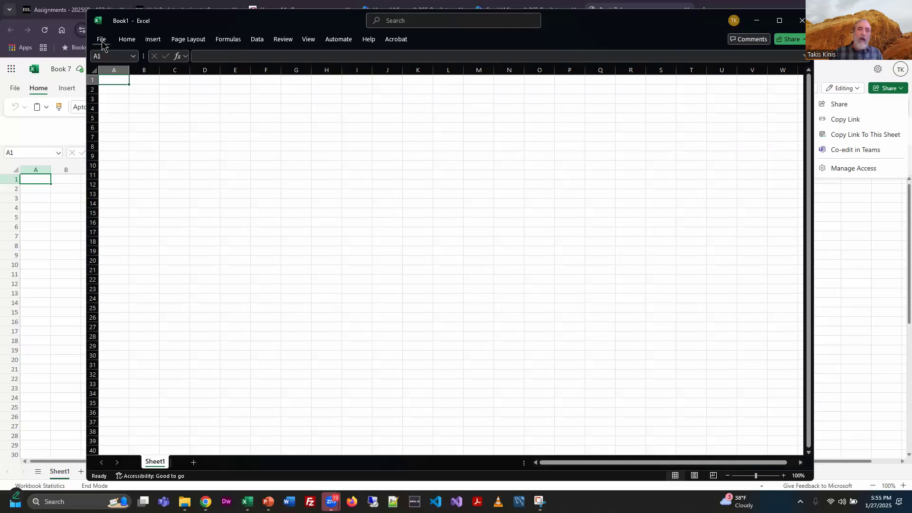
Step: Set the ribbon to always show and maximize the Excel window
left_click(127, 39)
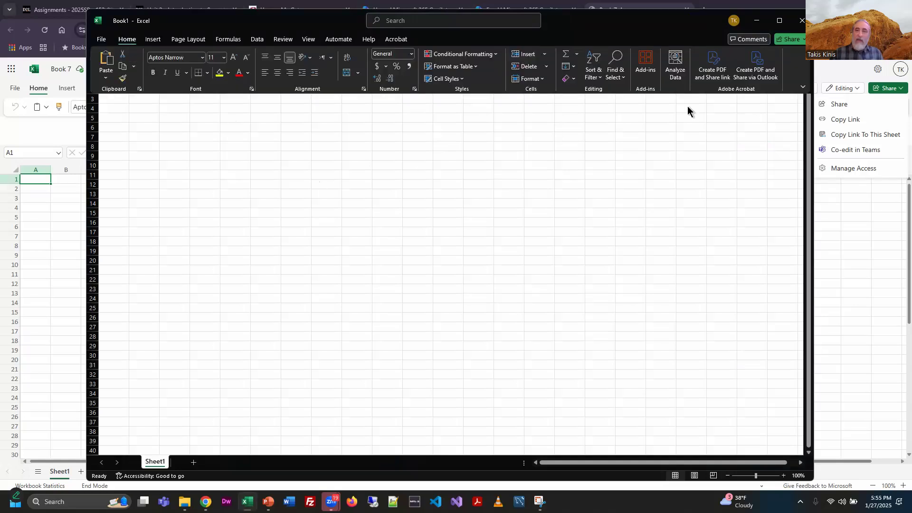
left_click(803, 88)
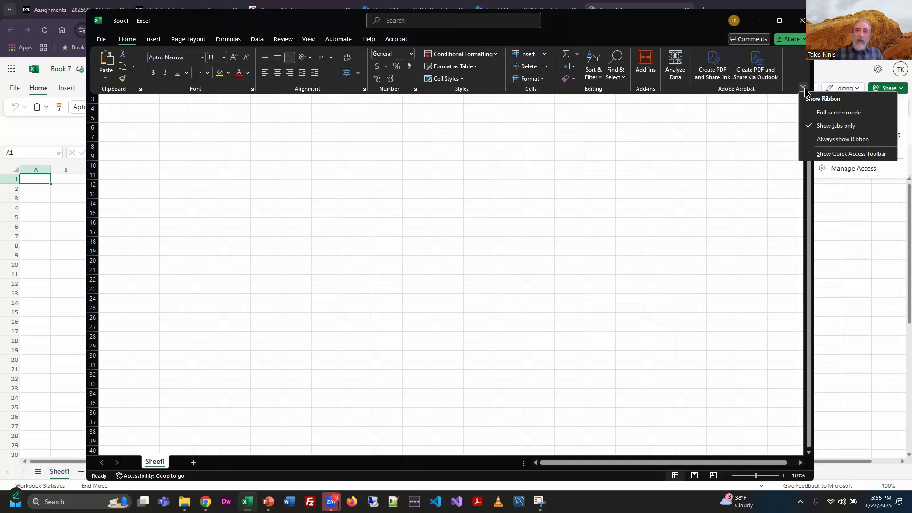
left_click(816, 142)
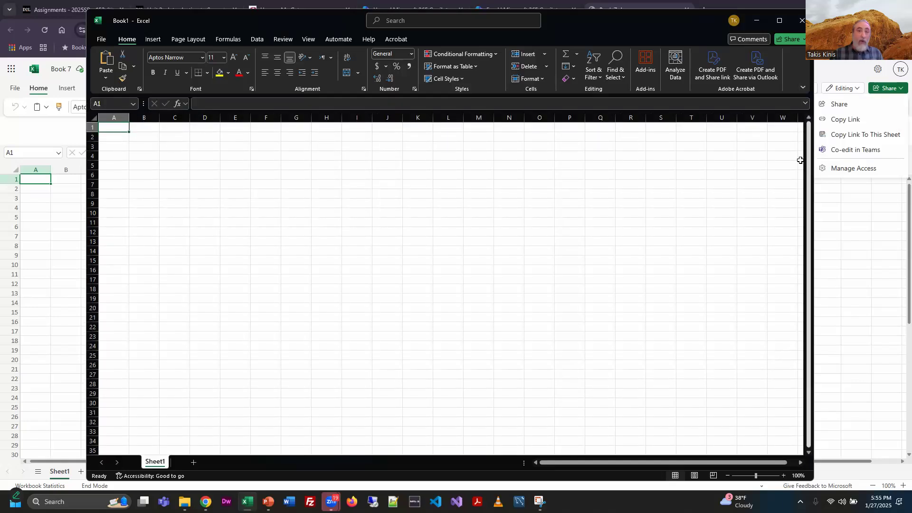
left_click(776, 22)
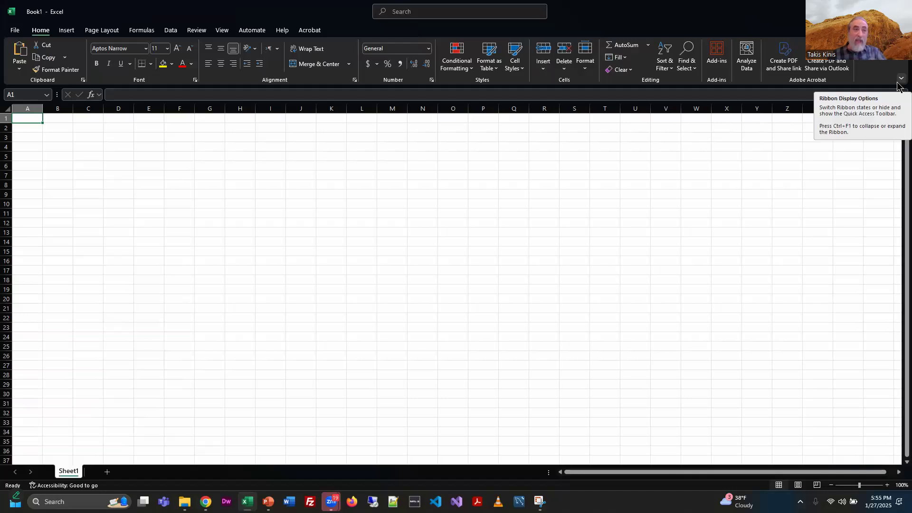
Step: Browse each ribbon tab from Insert through Automate to review their commands
left_click(67, 32)
left_click(100, 31)
left_click(141, 30)
left_click(171, 30)
left_click(195, 31)
left_click(222, 30)
left_click(252, 30)
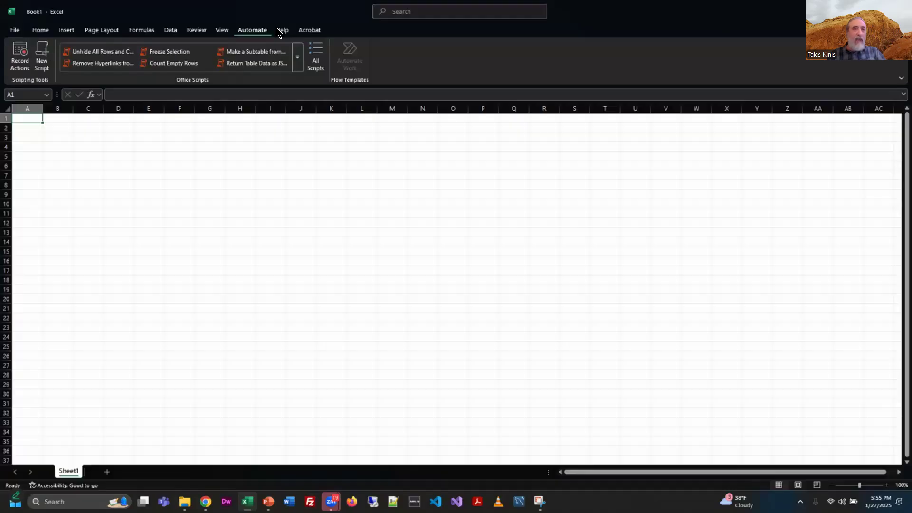
Step: Return to the Home tab and set the ribbon display to show tabs only
left_click(40, 30)
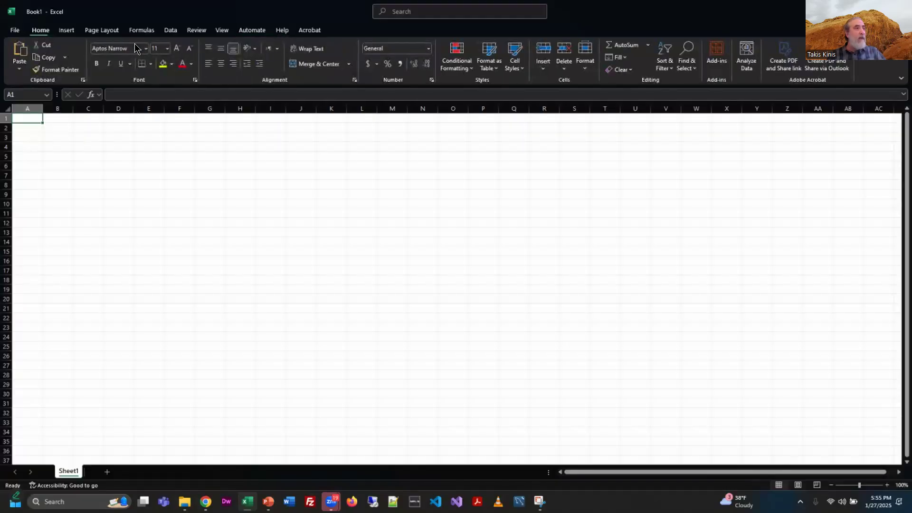
left_click(901, 78)
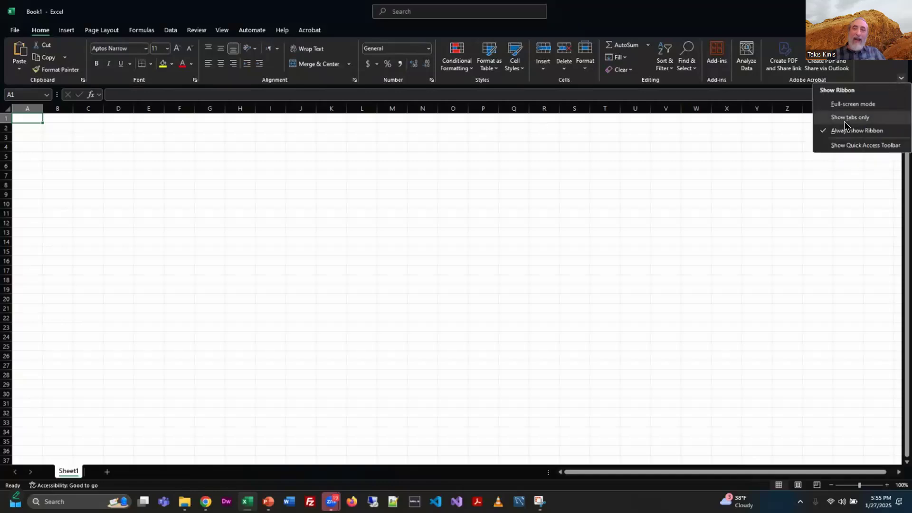
left_click(846, 118)
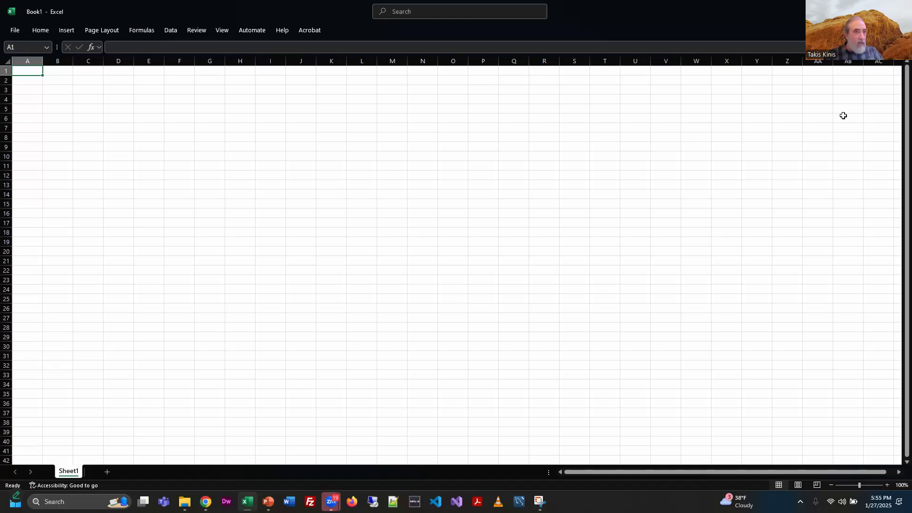
Step: Display the Home tab's keyboard access keys and dismiss them, twice
key("alt")
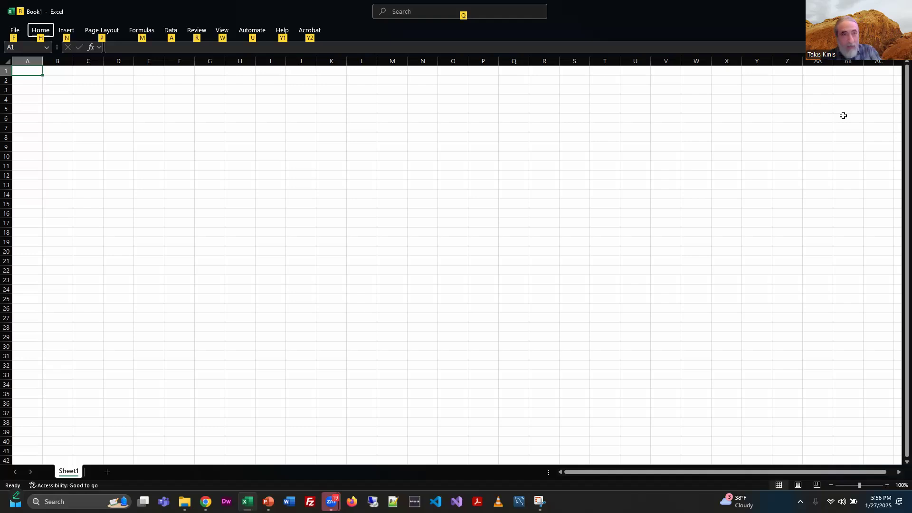
key("h")
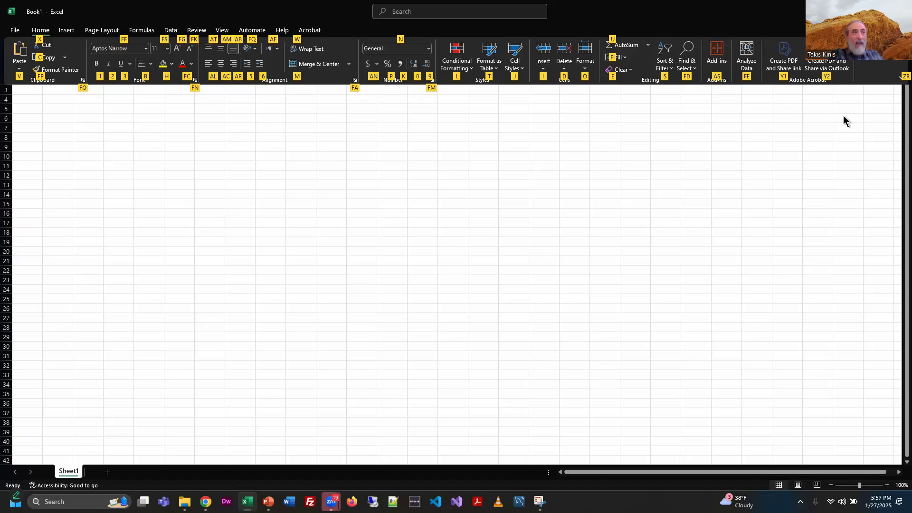
key("Escape")
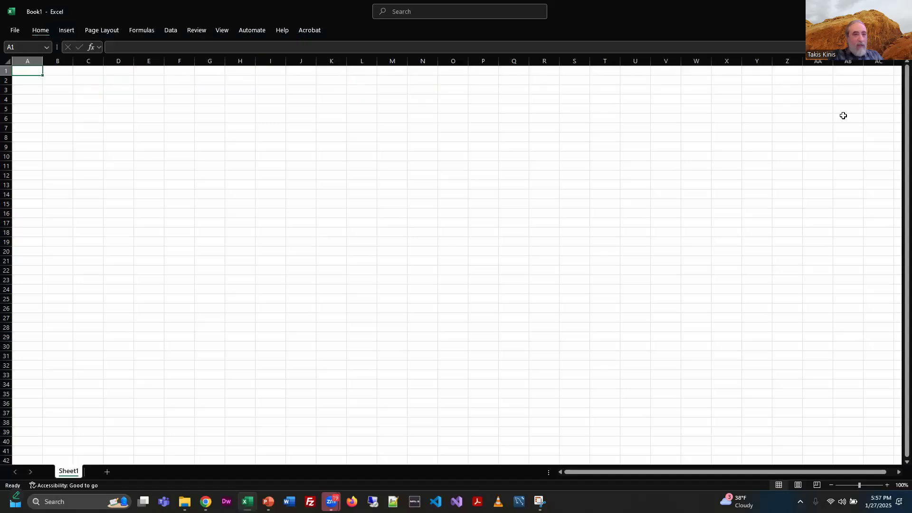
key("alt")
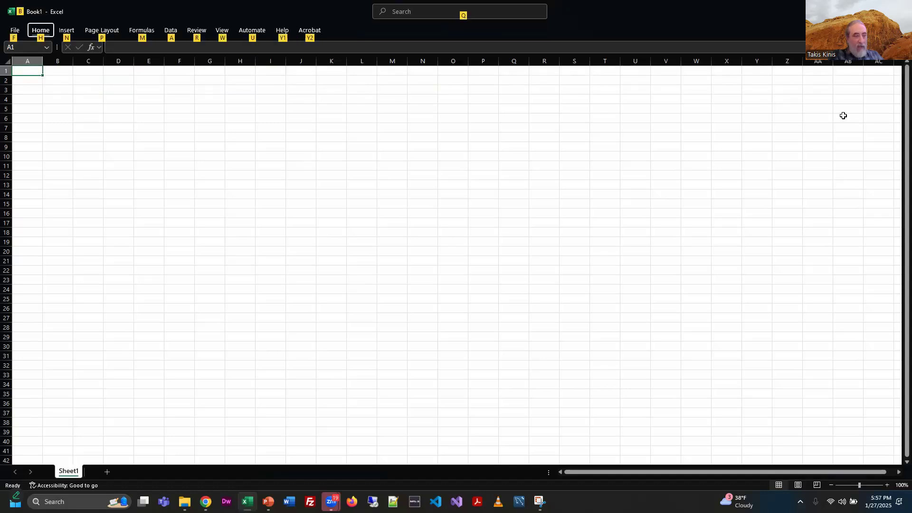
key("h")
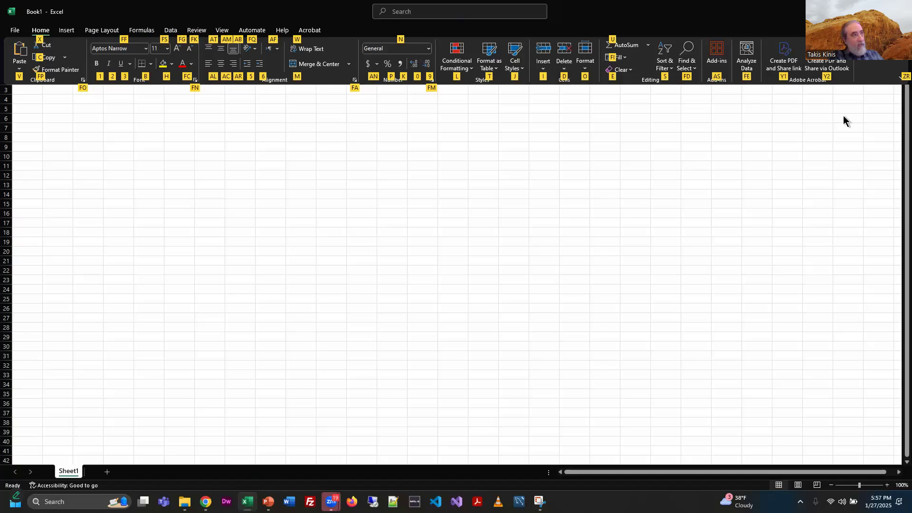
key("Escape")
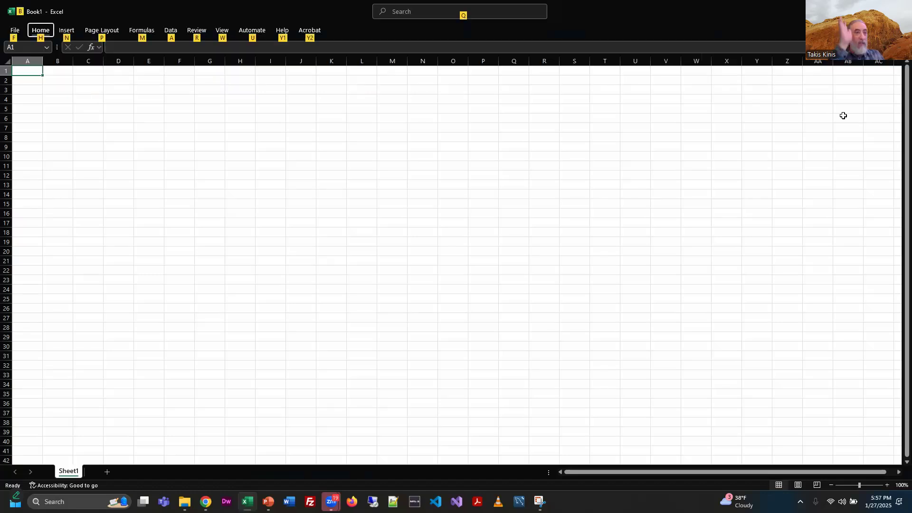
key("Escape")
key("Escape")
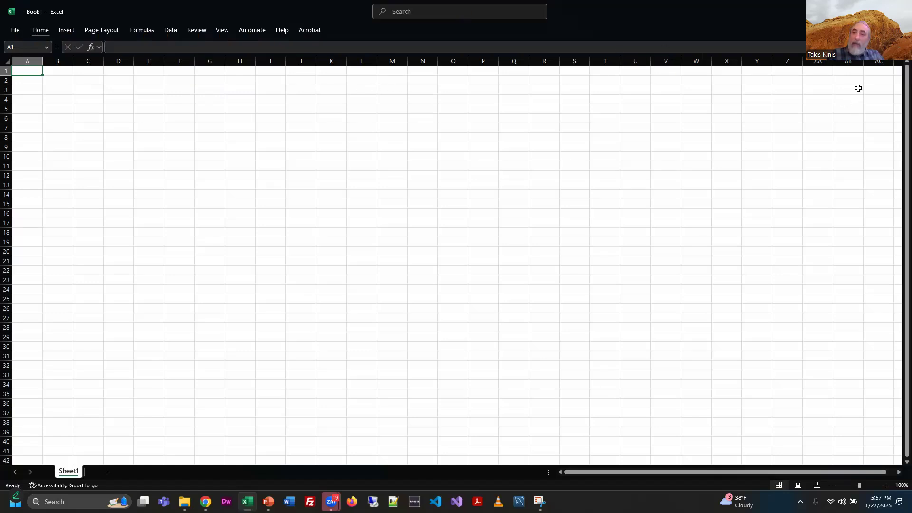
Step: Expand the formula bar above the worksheet grid
left_click(41, 32)
left_click(41, 31)
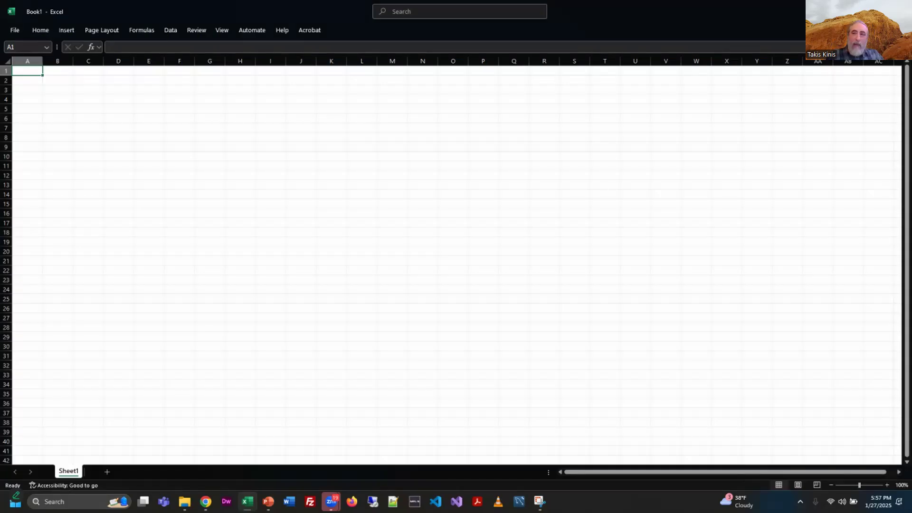
left_click(903, 47)
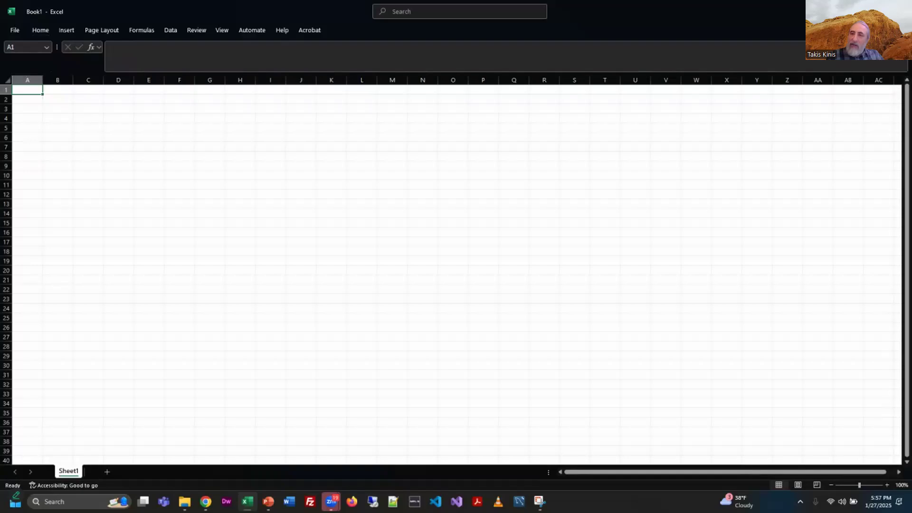
Step: Collapse the formula bar and set the ribbon display to always show the ribbon
left_click(903, 47)
left_click(41, 30)
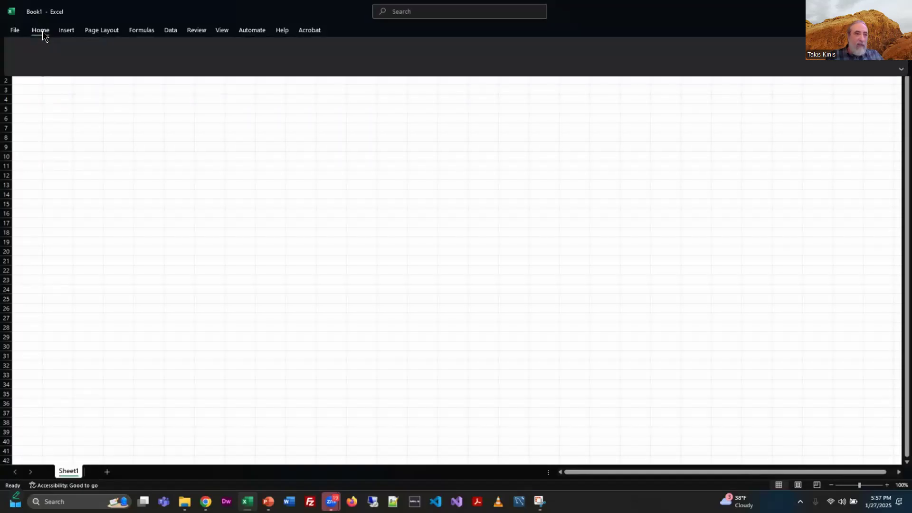
left_click(900, 78)
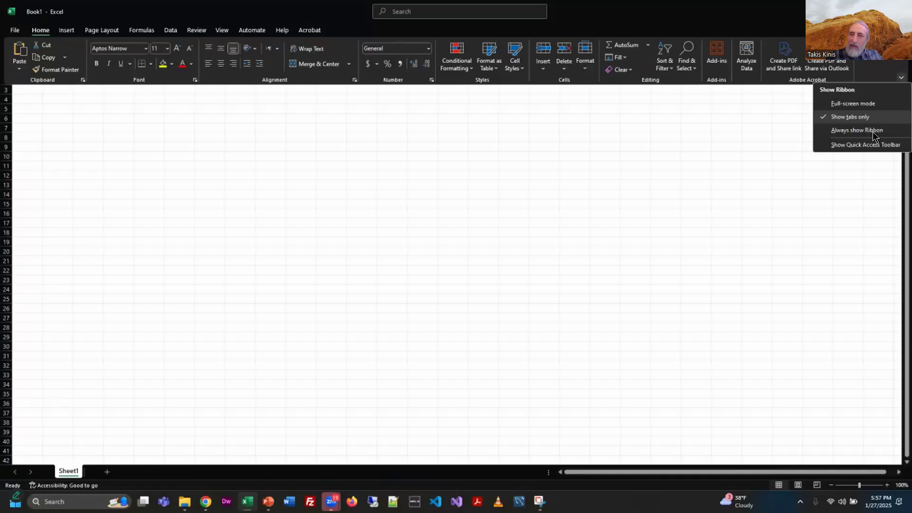
left_click(876, 131)
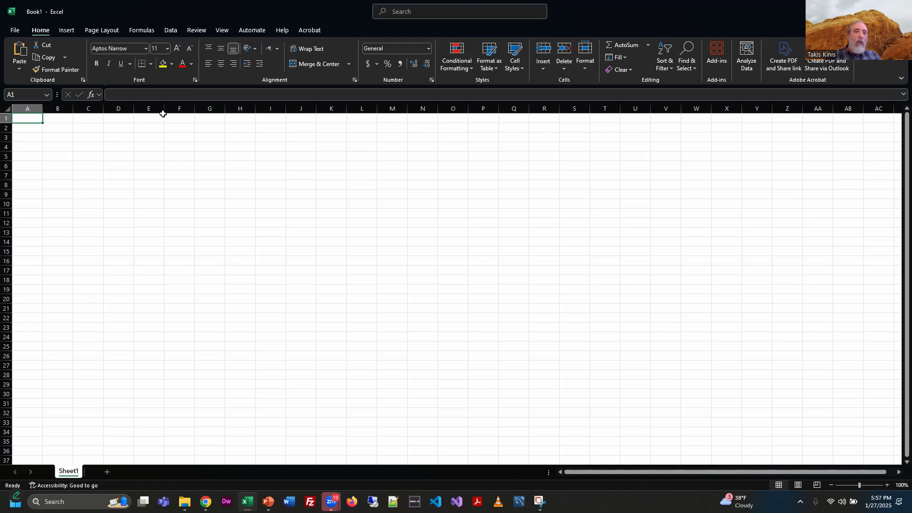
Step: Browse each ribbon tab from Insert through Help, returning to the Home tab
left_click(70, 31)
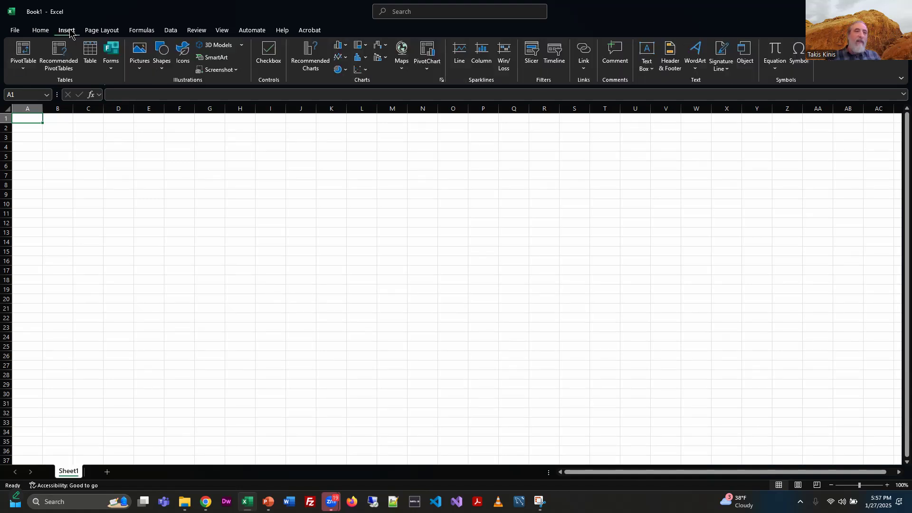
left_click(98, 31)
left_click(141, 32)
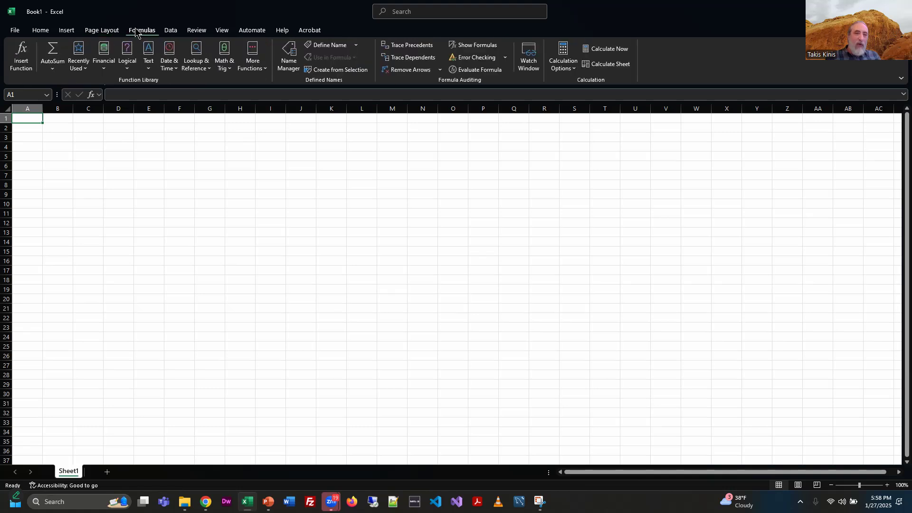
left_click(172, 32)
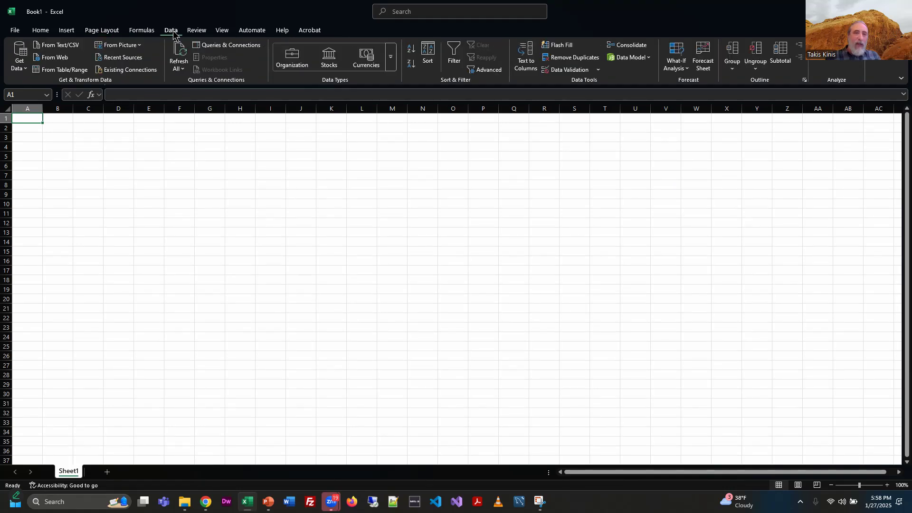
left_click(200, 31)
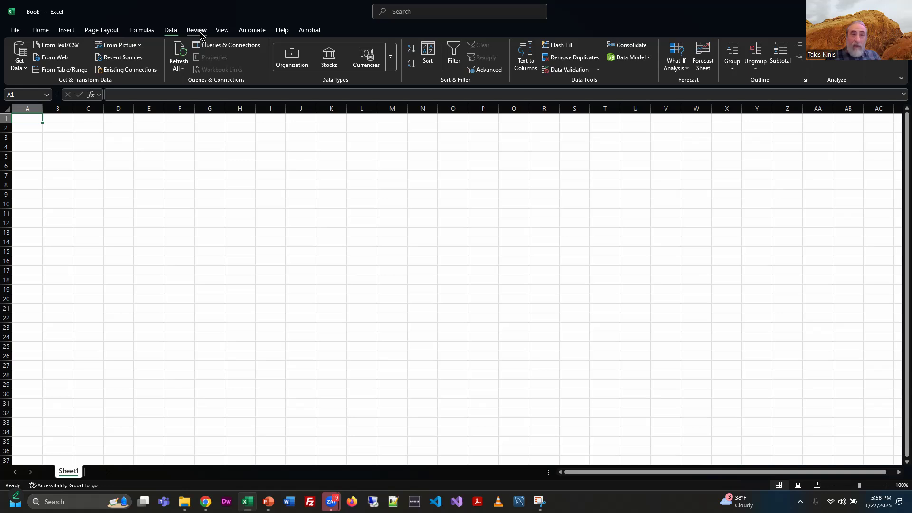
left_click(225, 31)
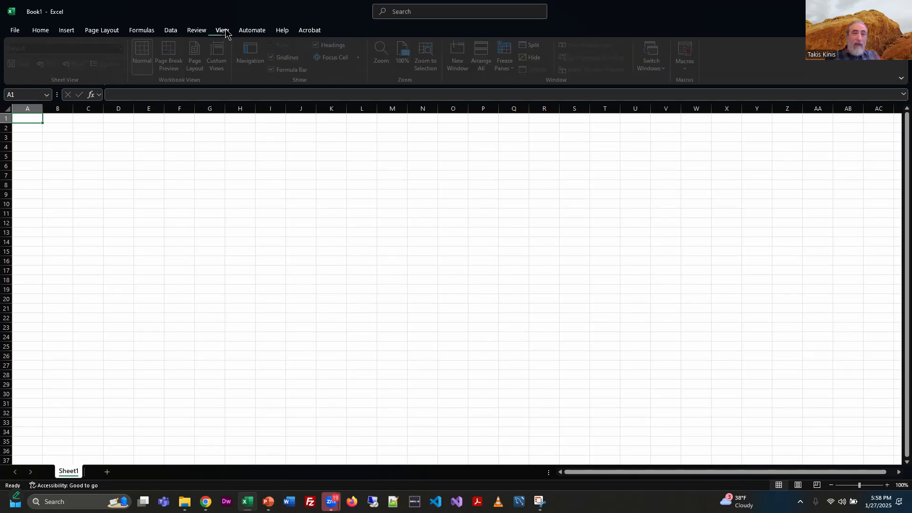
left_click(256, 32)
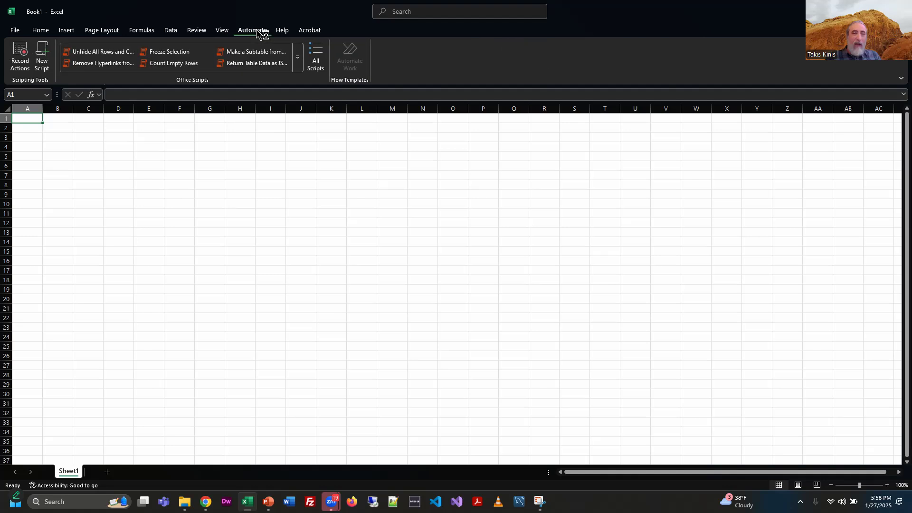
left_click(284, 32)
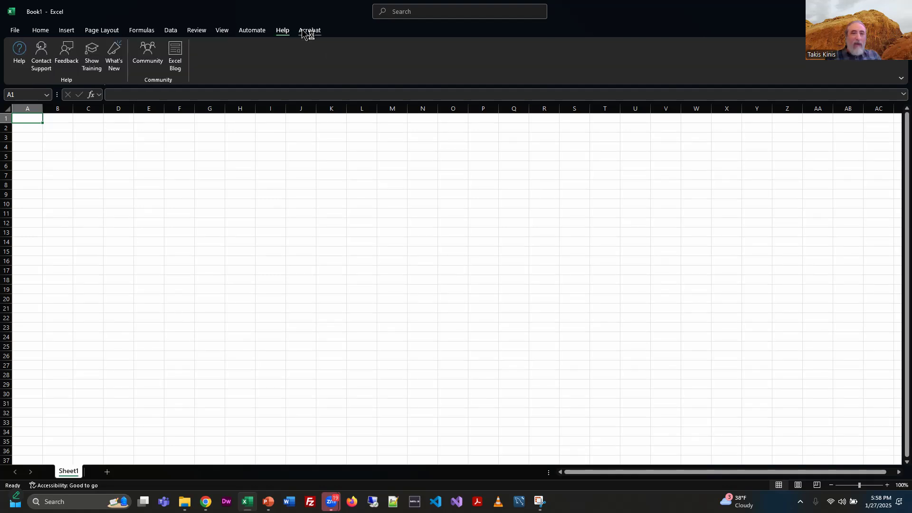
left_click(43, 32)
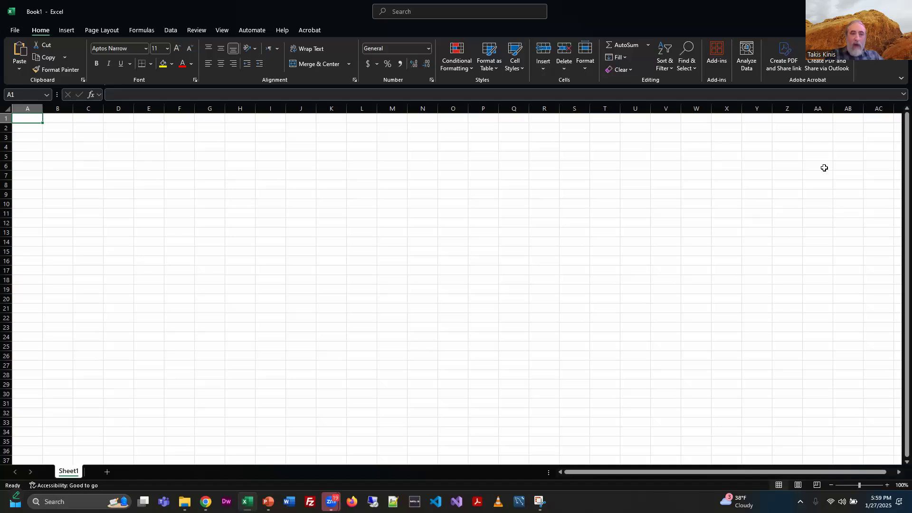
Step: Select columns Z and AA and several individual cells to examine column letters and cell references
left_click(788, 110)
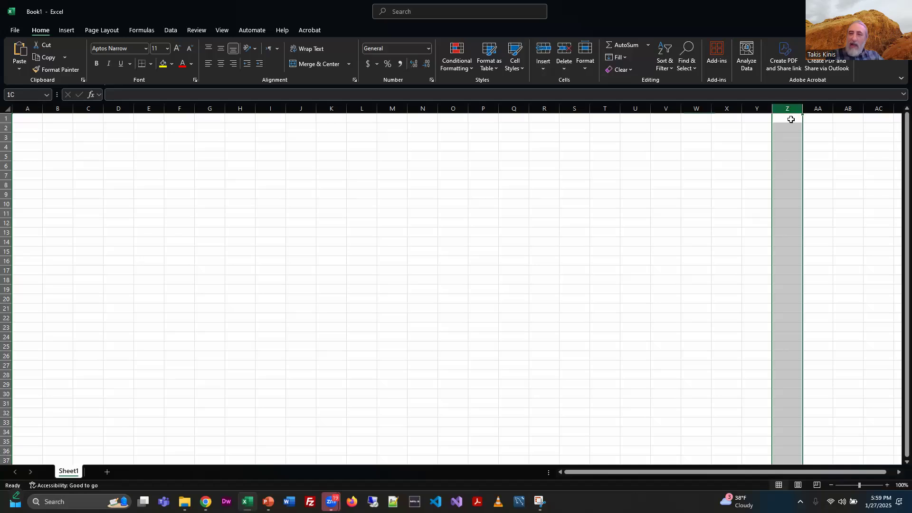
left_click(816, 112)
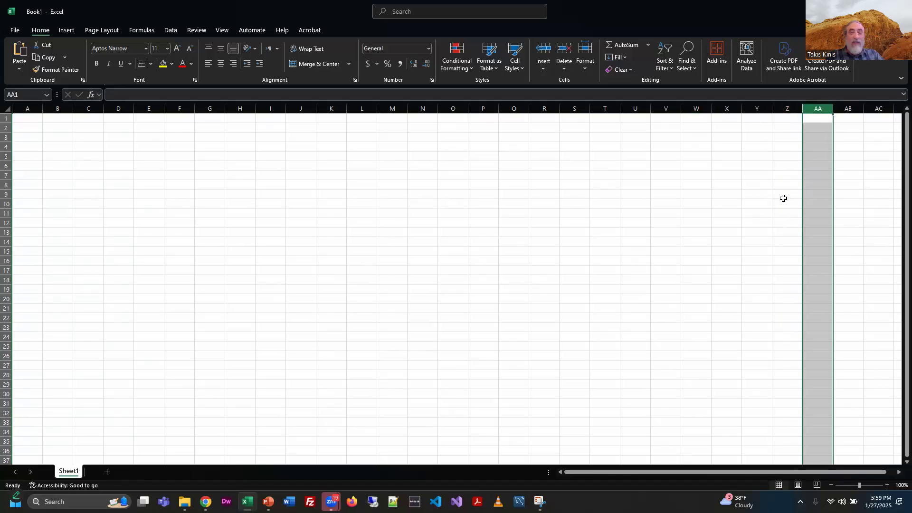
left_click(787, 109)
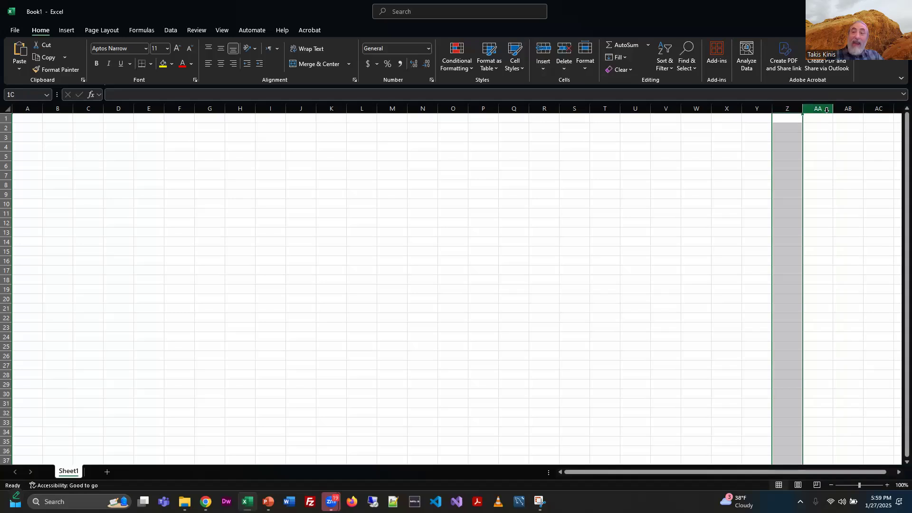
left_click(826, 110)
left_click(116, 223)
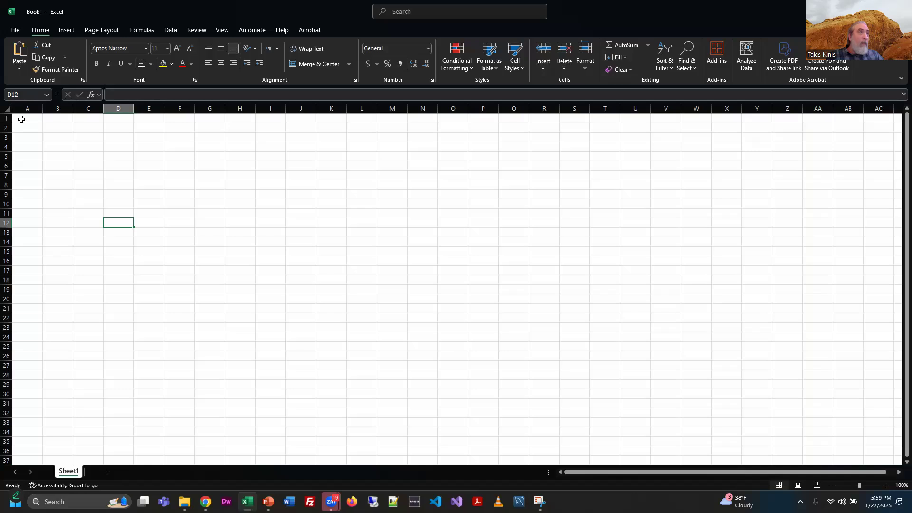
left_click(75, 147)
left_click(52, 147)
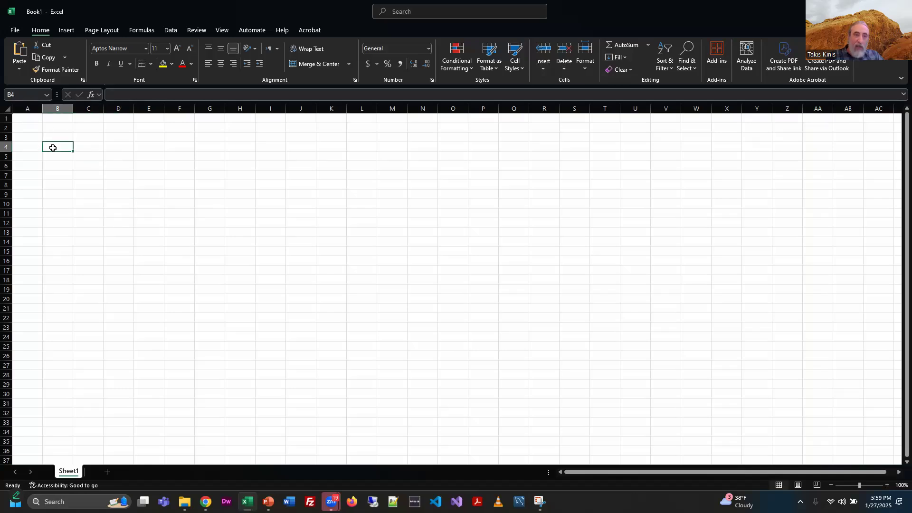
left_click(172, 180)
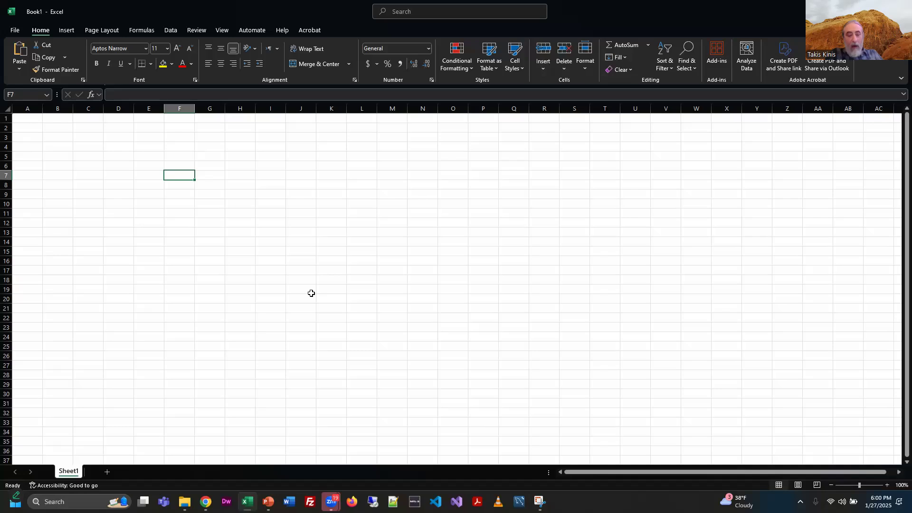
Step: Move the active cell around the worksheet one cell at a time in every direction
key("alt")
key("alt")
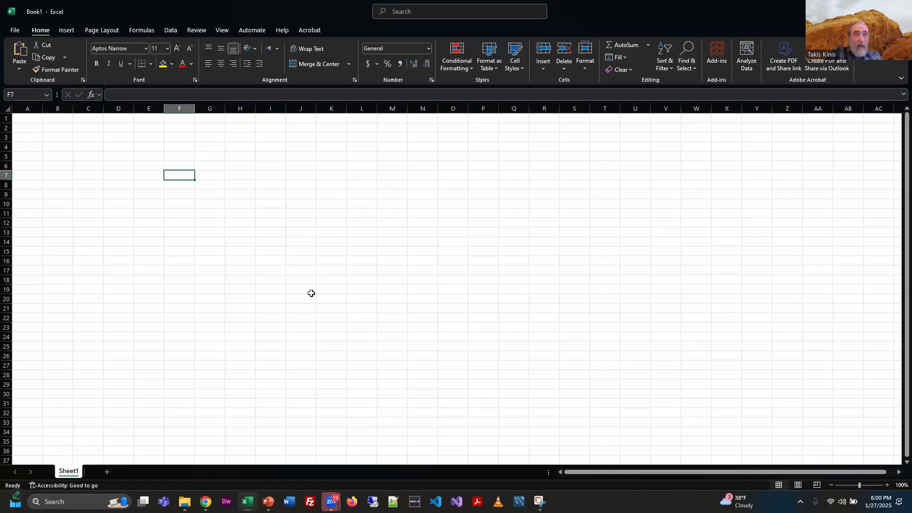
key("Up")
key("Up")
key("Down")
key("Down")
key("Down")
key("Down")
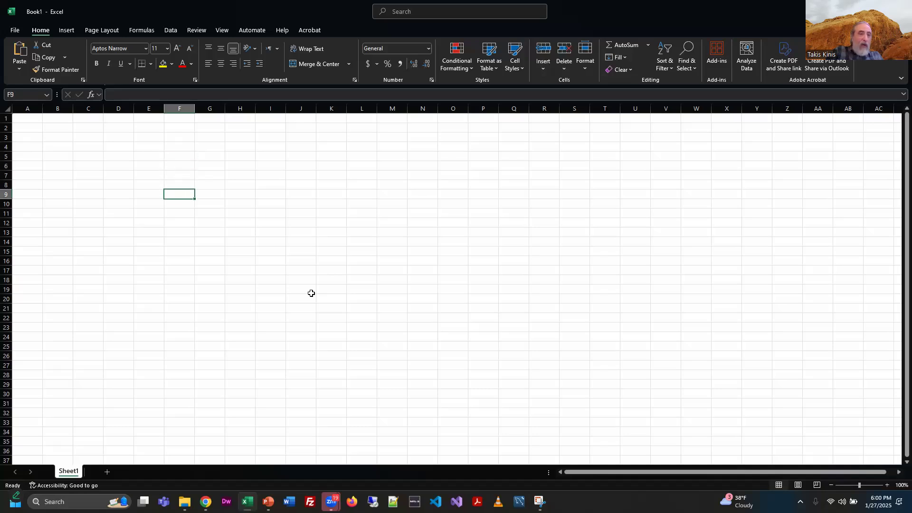
key("Down")
key("Left")
key("Left")
key("Left")
key("Left")
key("Right")
key("Right")
key("Right")
key("Right")
key("Right")
key("Right")
key("Right")
key("Left")
key("Left")
key("Left")
key("Left")
key("Up")
key("Up")
key("Up")
key("Down")
key("Down")
key("Down")
key("Down")
key("Down")
key("Down")
key("Down")
key("Up")
key("Up")
key("Up")
key("Up")
key("Right")
key("Right")
key("Right")
key("Right")
key("Right")
key("Right")
key("Right")
key("Right")
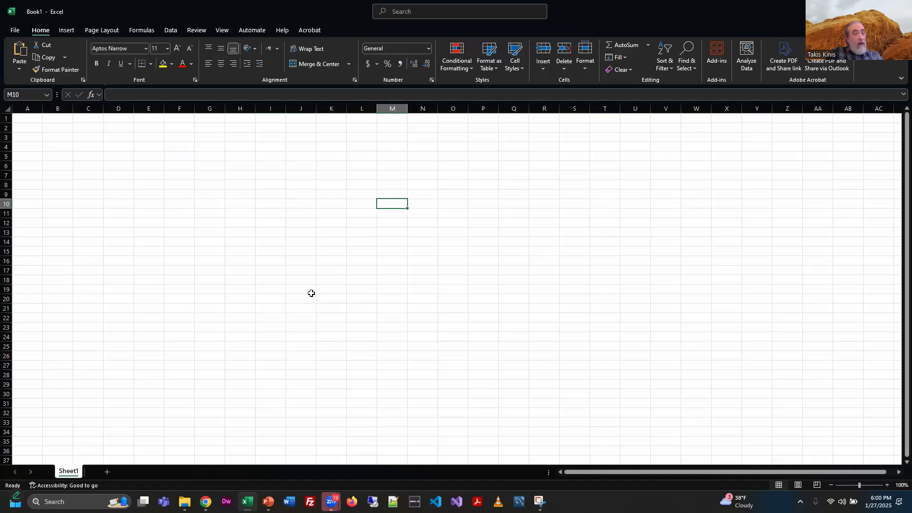
key("Left")
key("Left")
key("Left")
key("Left")
key("Left")
key("Left")
key("Left")
key("Left")
key("Down")
key("Down")
key("Down")
key("Down")
key("Down")
key("Down")
key("Down")
key("Down")
key("Down")
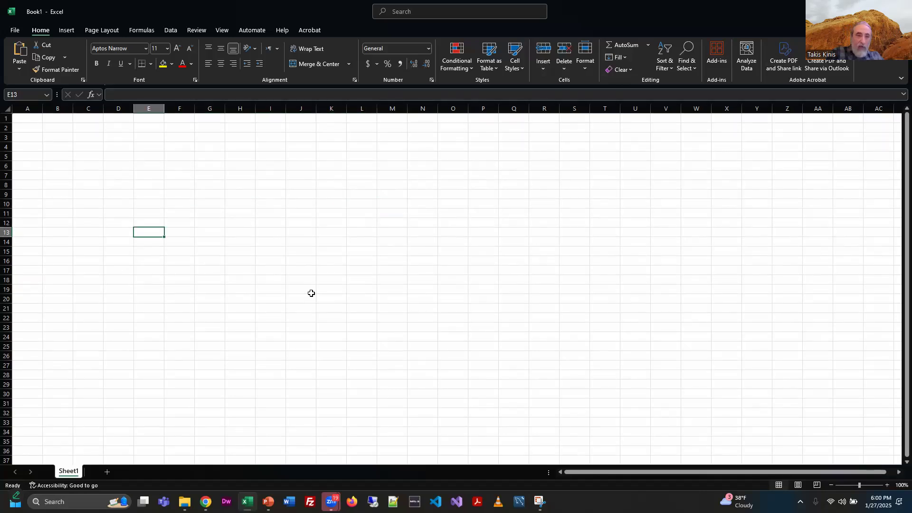
key("Down")
key("Down")
key("Down")
key("Down")
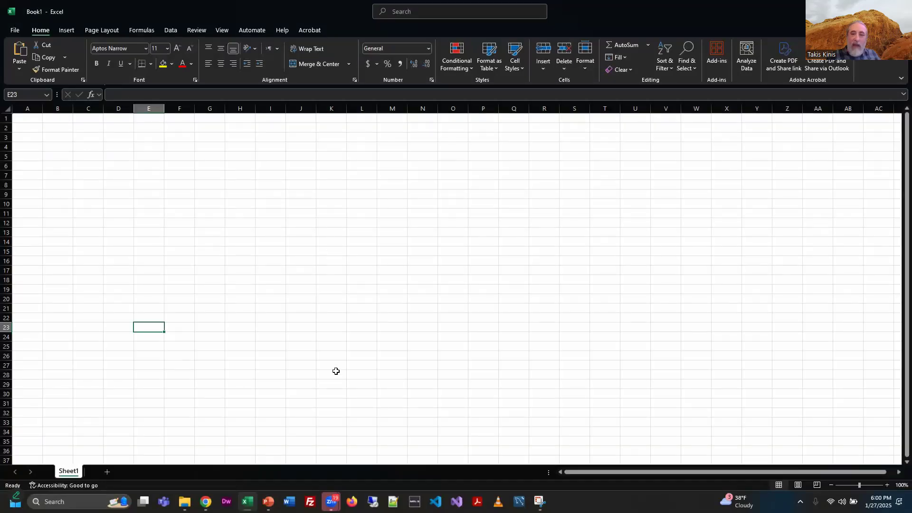
Step: Select various cells across the sheet and return the selection to cell A1
left_click(826, 422)
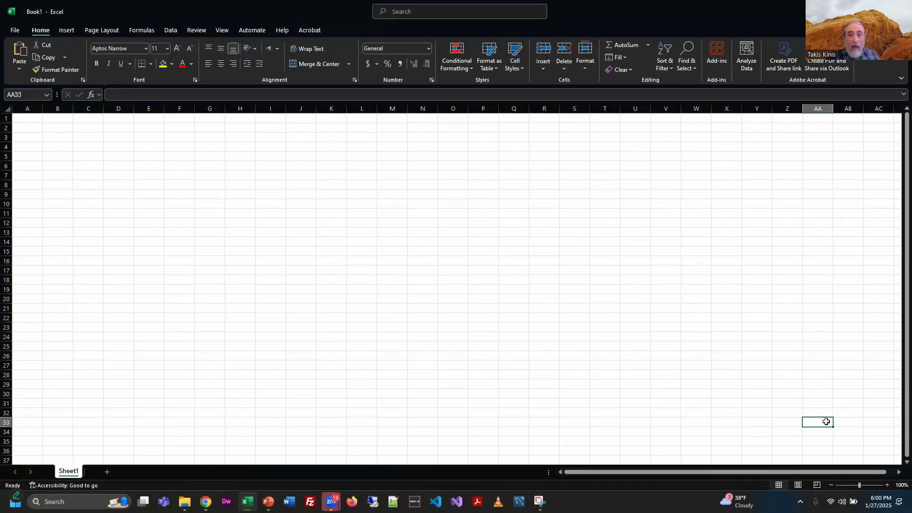
left_click(25, 120)
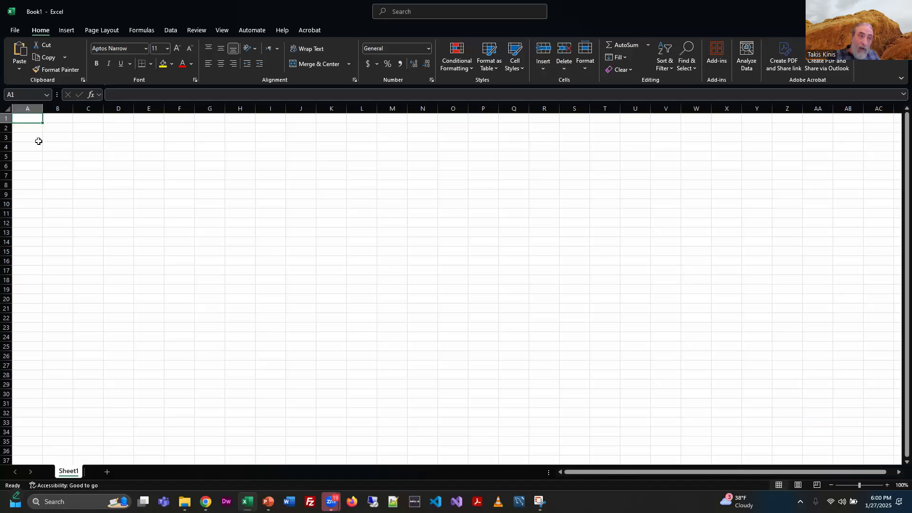
left_click(760, 411)
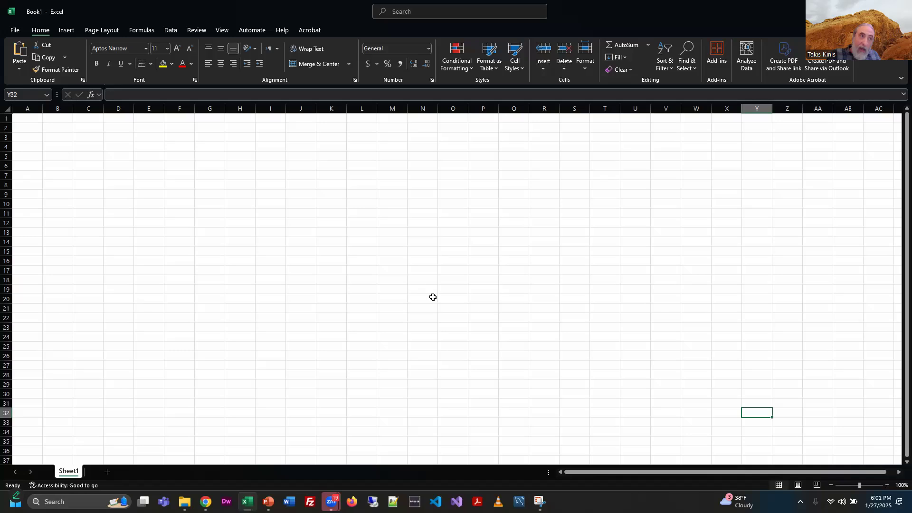
left_click(32, 119)
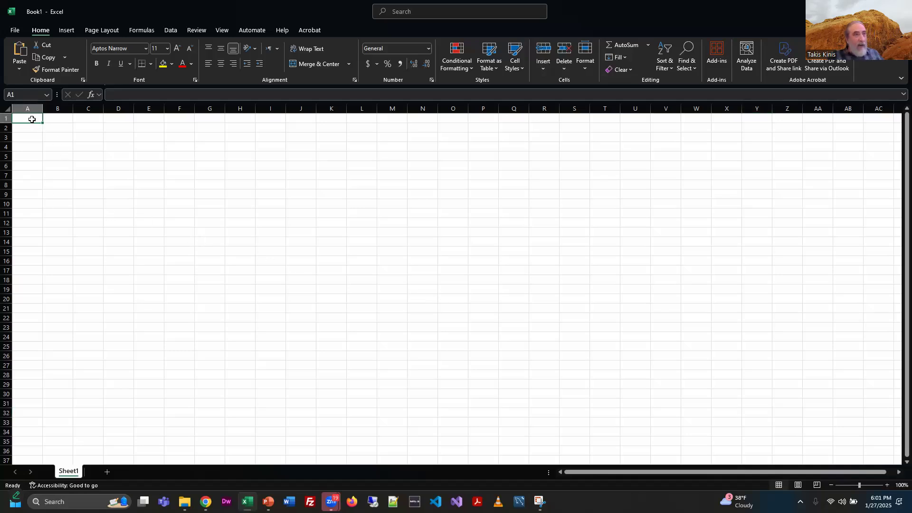
left_click(504, 260)
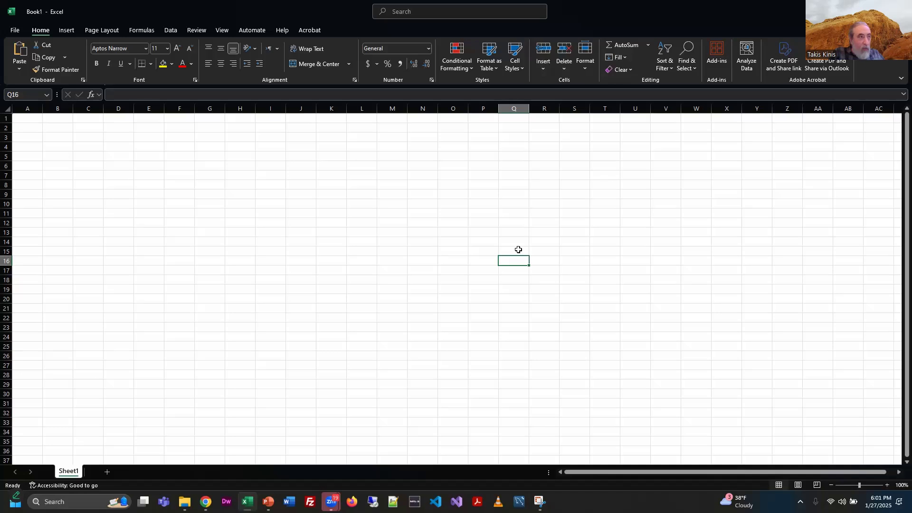
key("ctrl+Home")
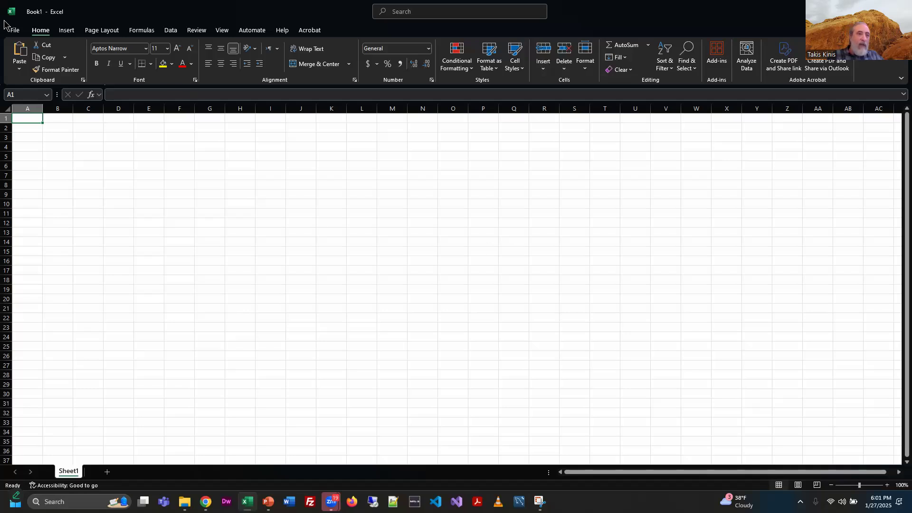
Step: Open the File backstage view, display its access keys, and return to the worksheet
left_click(14, 31)
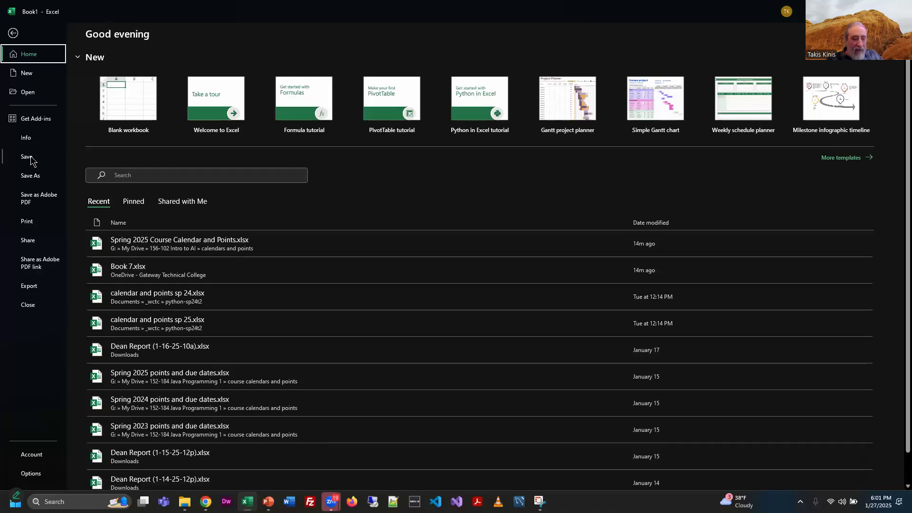
key("alt")
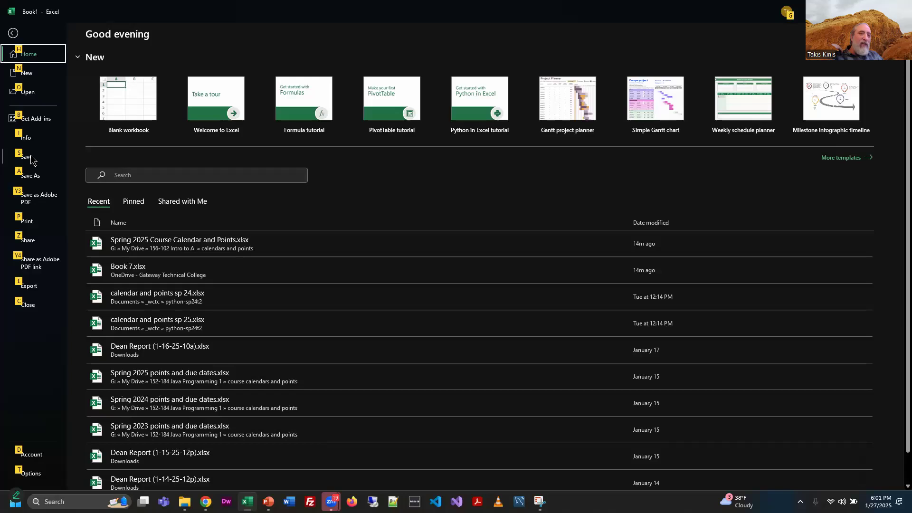
key("alt")
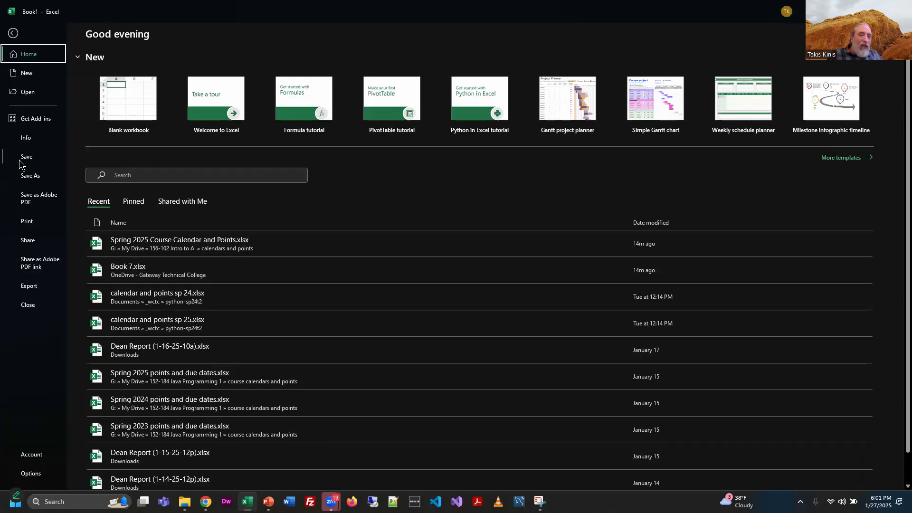
left_click(12, 35)
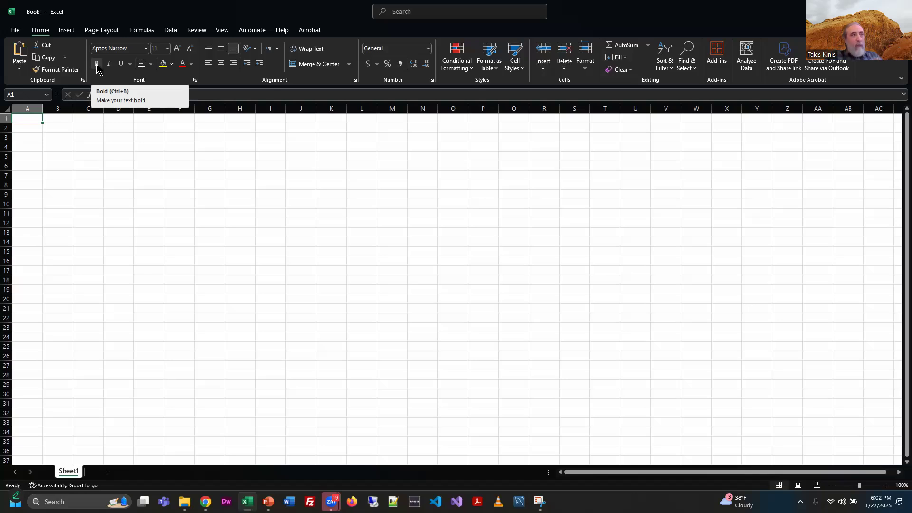
Step: Open the shortcut menu for cell F9 and dismiss it
right_click(177, 193)
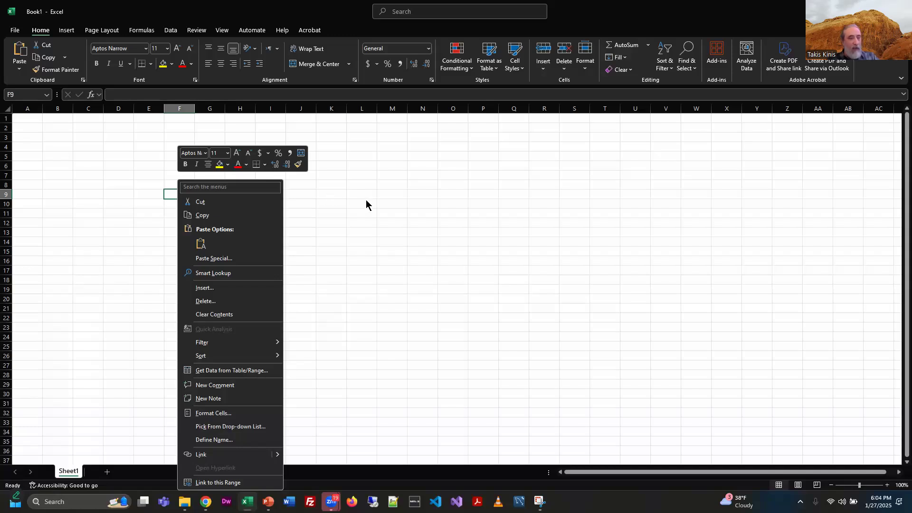
left_click(396, 184)
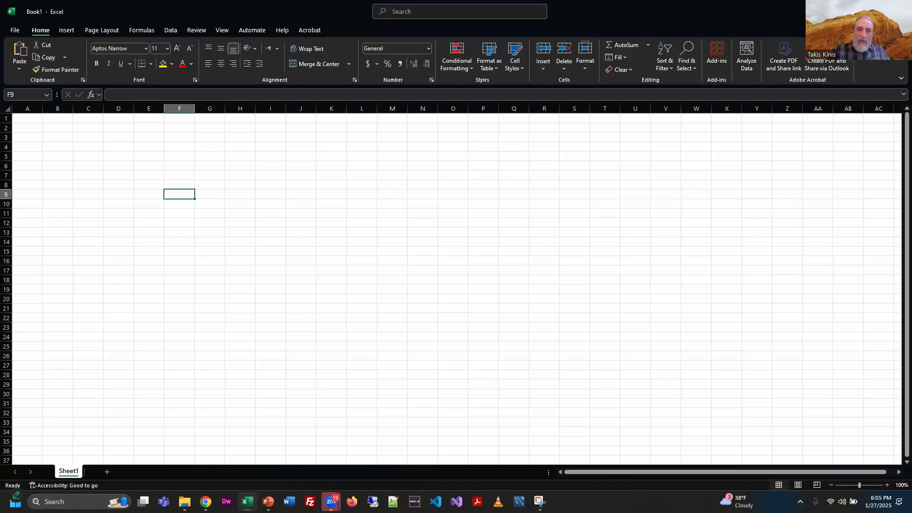
Step: Switch to PowerPoint and review the chapter's two Skills slides
key("alt+Tab")
key("alt+Tab")
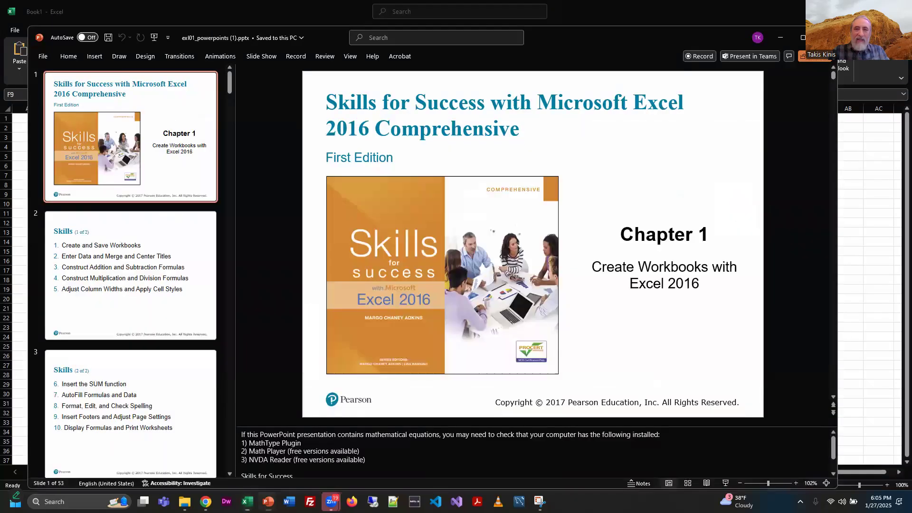
left_click(117, 296)
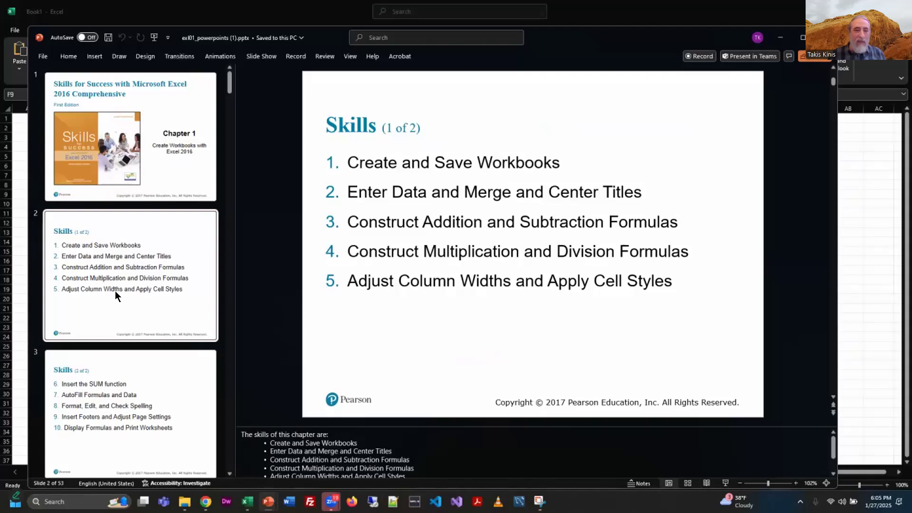
left_click(179, 394)
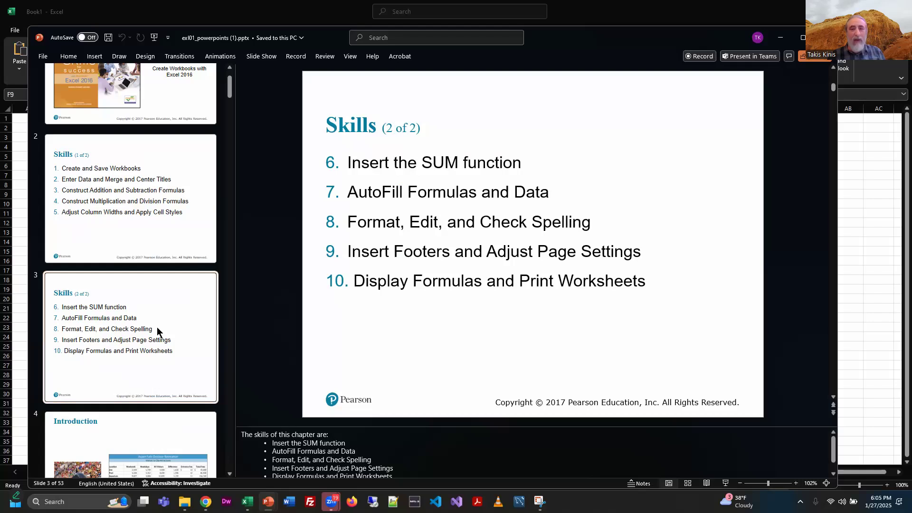
scroll(190, 352, "down", 3)
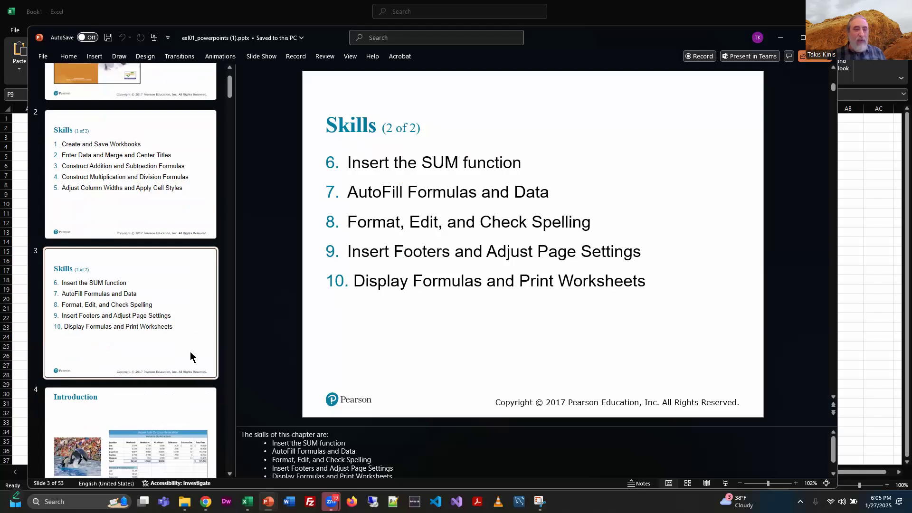
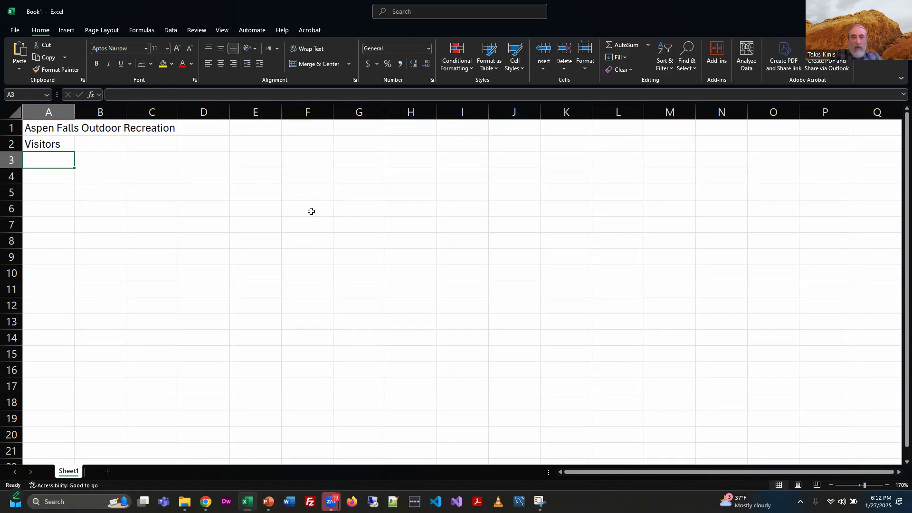
Step: Enter asdfasdf in cell B1 over the title's overflow and undo the entry
key("Up")
key("Up")
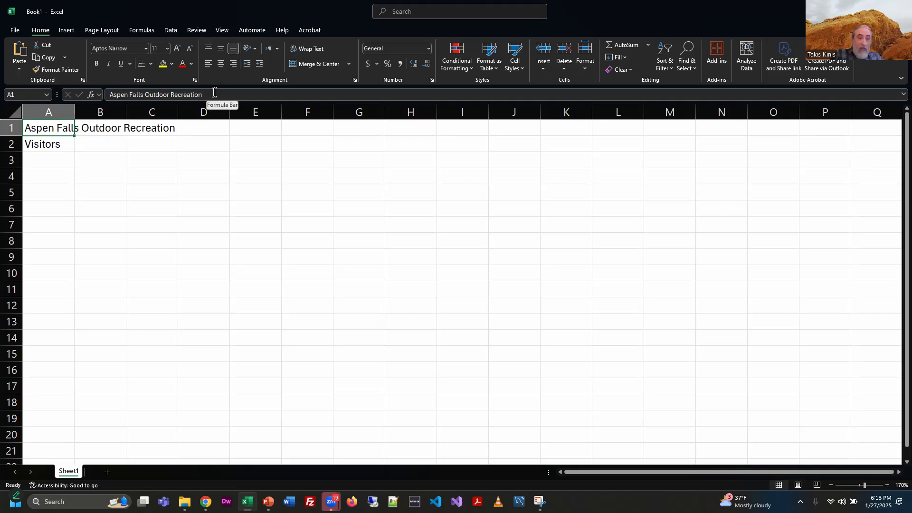
key("Right")
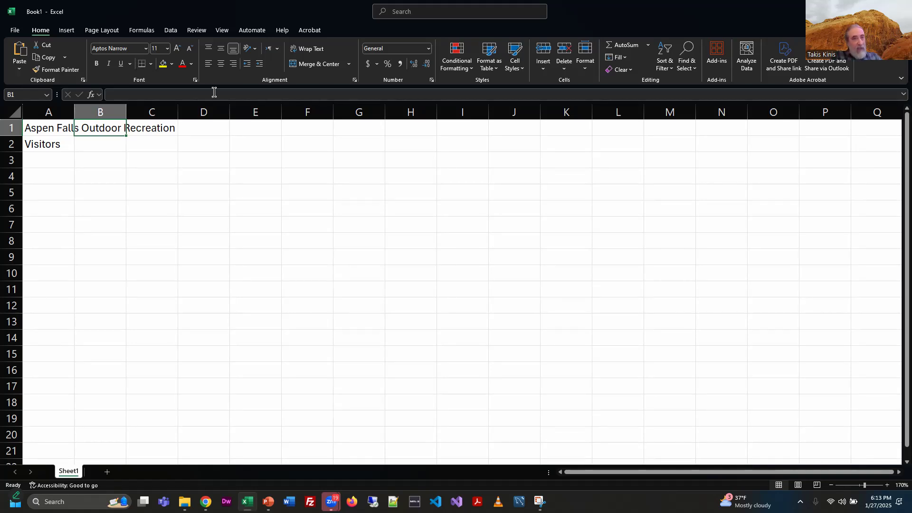
type("asdfasdf")
key("Return")
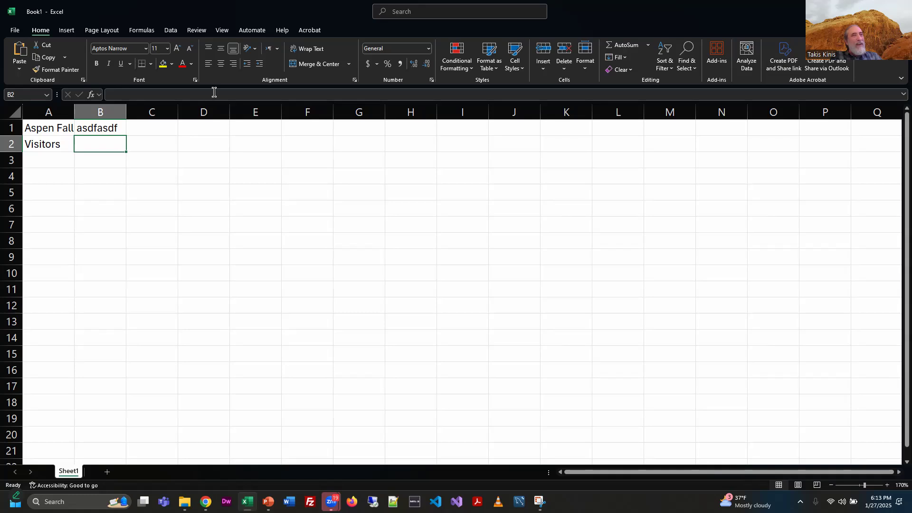
key("ctrl+z")
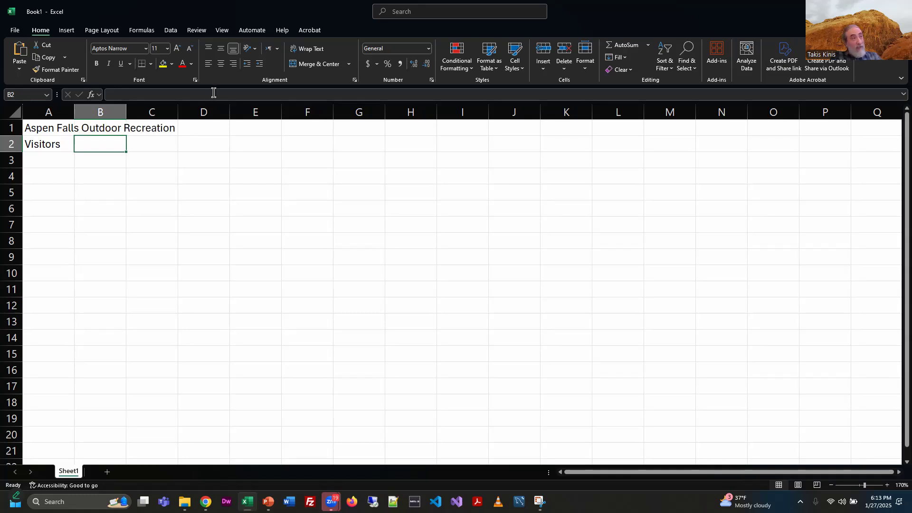
Step: Select cells B1, A1 and A2 in turn to check which cell holds each title
key("Up")
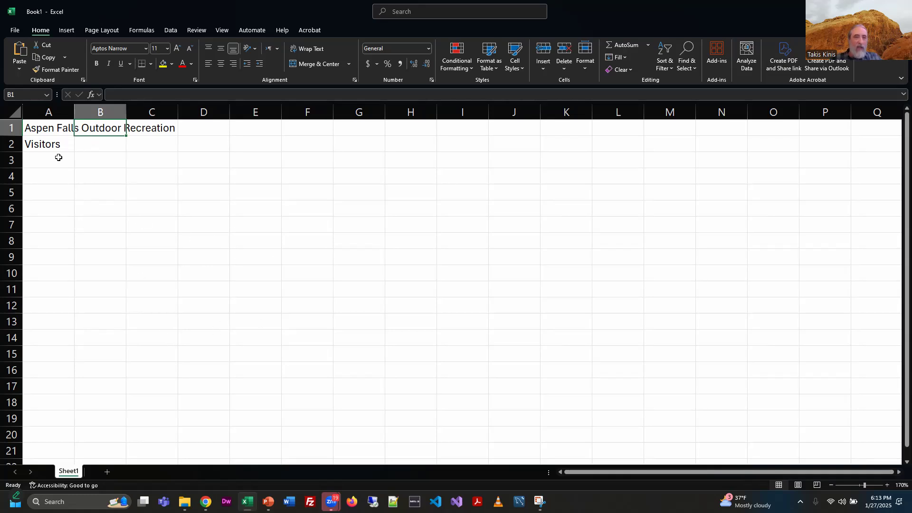
left_click(47, 129)
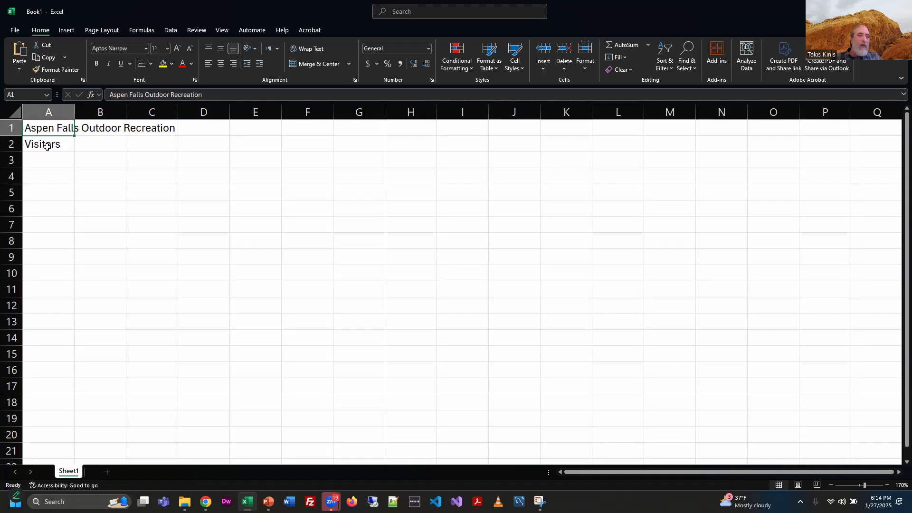
left_click(47, 147)
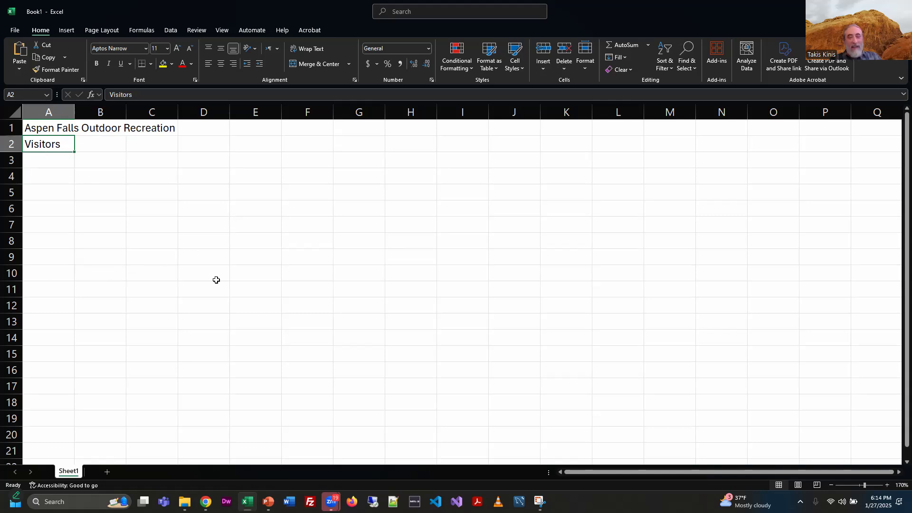
Step: Switch to PowerPoint, open the Skill 1 (3 of 4) slide and zoom in on its worksheet image
key("alt+Tab")
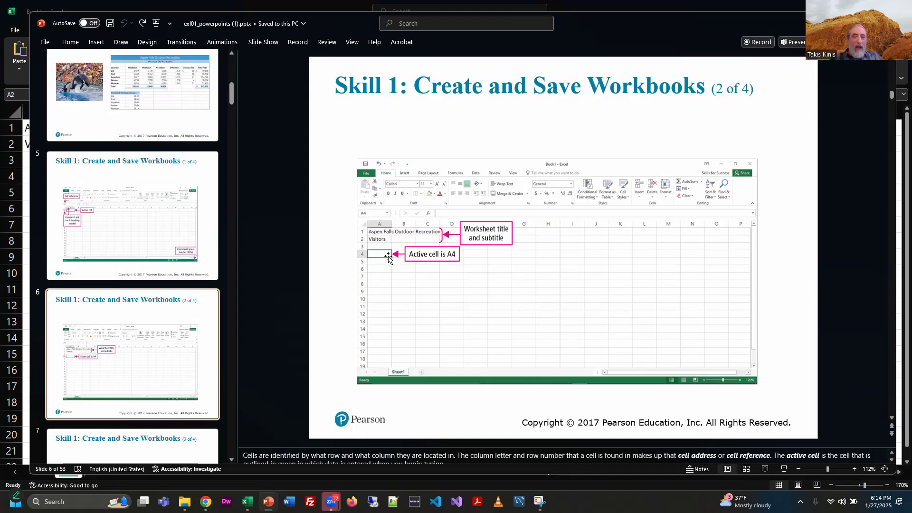
scroll(189, 360, "down", 5)
left_click(194, 283)
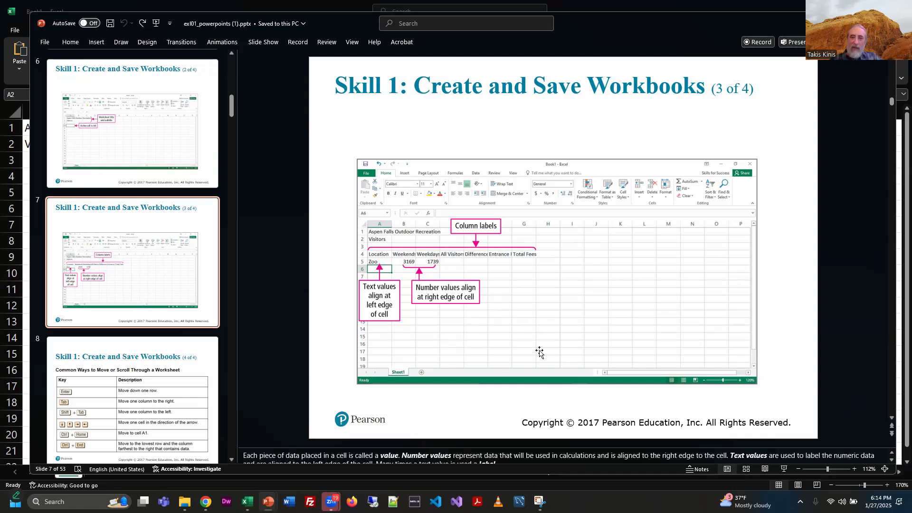
left_click(854, 469)
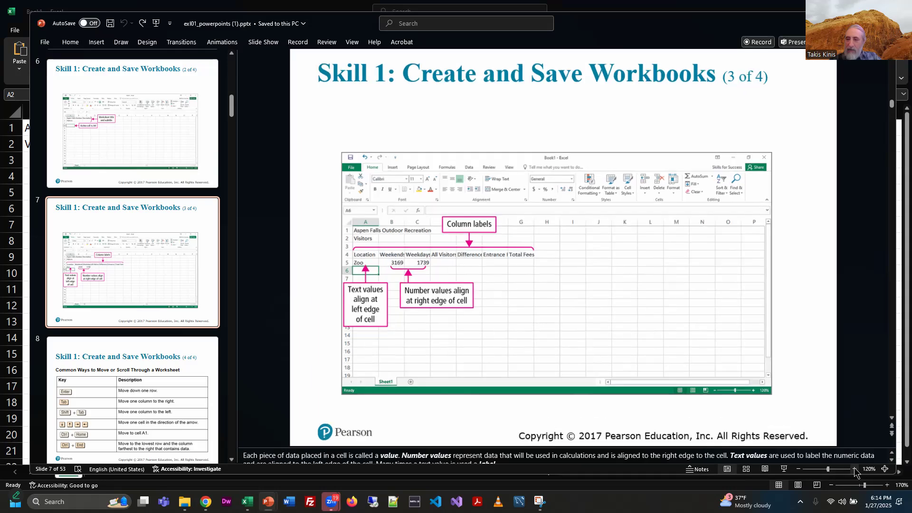
left_click(855, 469)
left_click(855, 470)
left_click(855, 470)
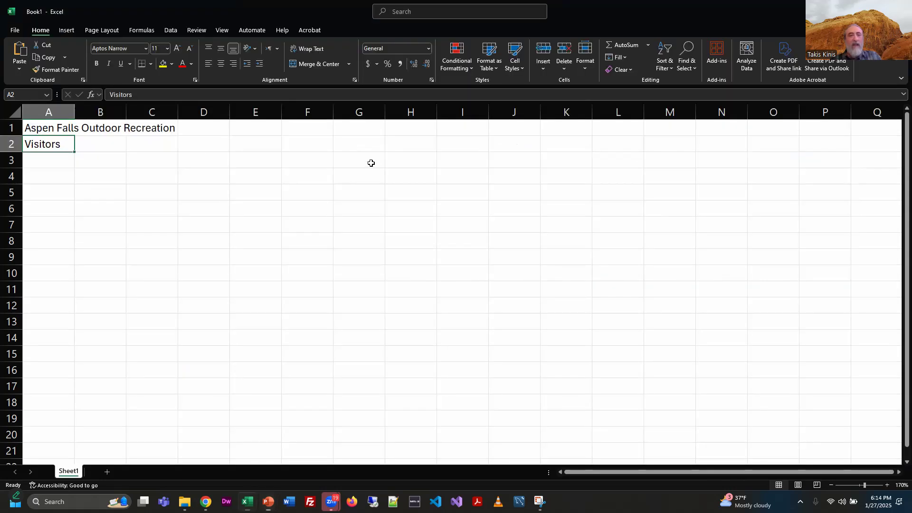
Step: Return to Excel and enter Location as the column label in cell A4
key("alt+Tab")
left_click(34, 180)
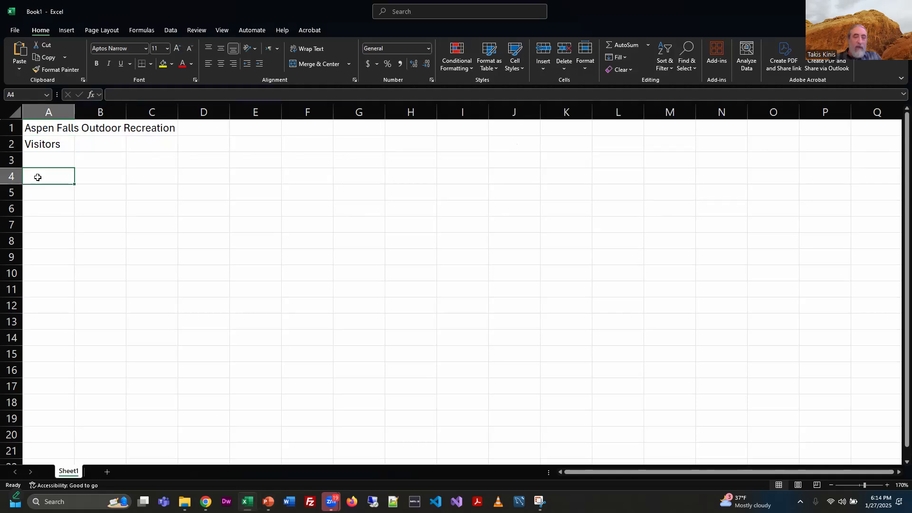
type("Location")
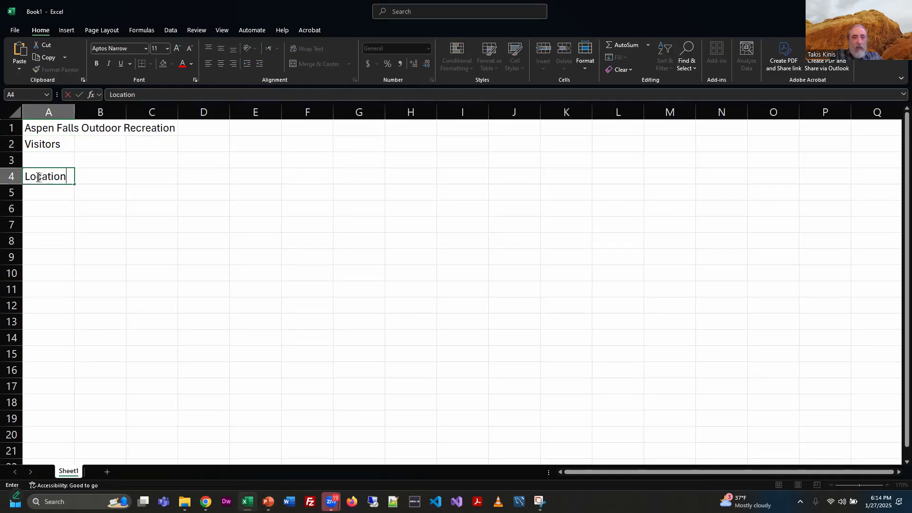
key("Tab")
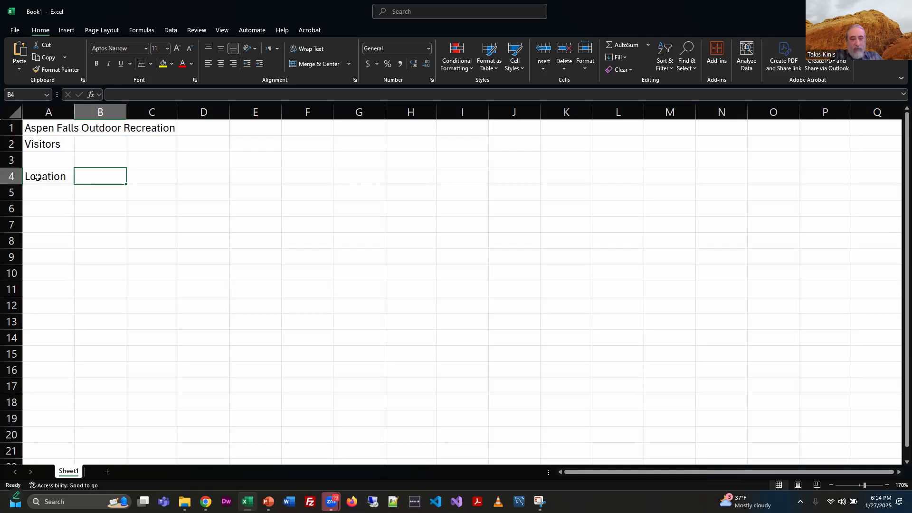
Step: Enter the column labels Weekends in cell B4 and Weekdays in cell C4
type("Weeknds")
key("BackSpace")
key("BackSpace")
key("BackSpace")
type("end")
key("Tab")
type("Weekdays")
key("Tab")
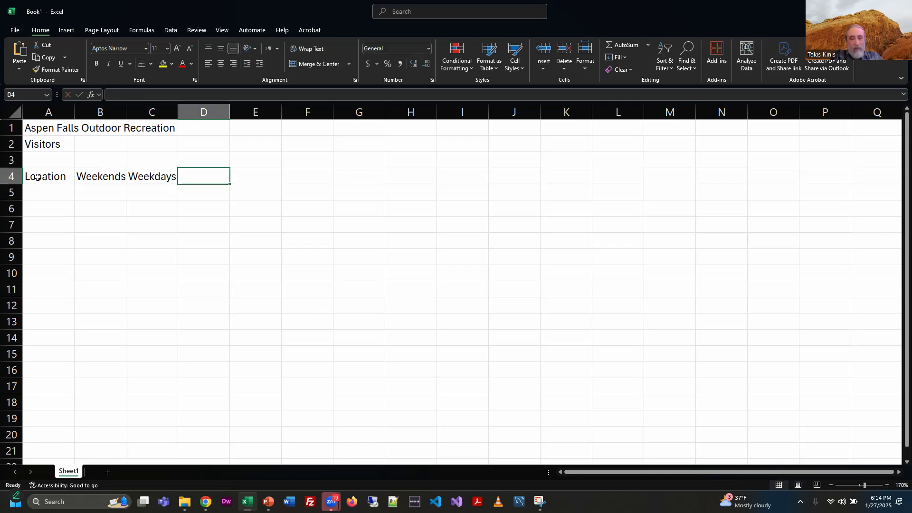
Step: Enter All visitors as the column label in cell D4
type("Totla")
key("BackSpace")
key("BackSpace")
type("al")
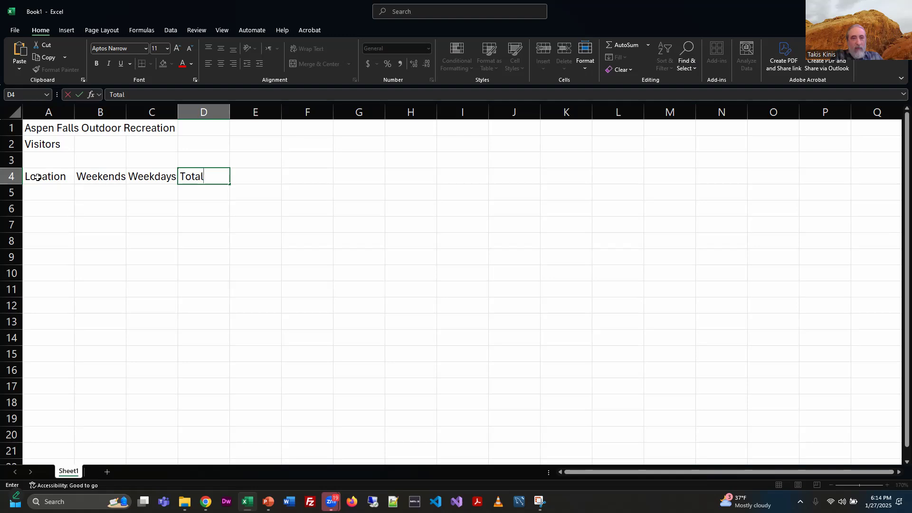
key("alt+Tab")
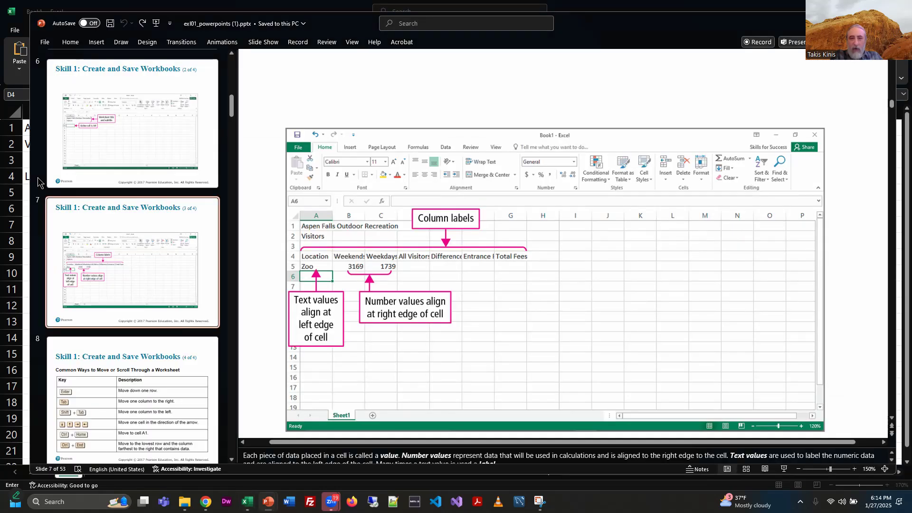
key("alt+Tab")
key("BackSpace")
key("BackSpace")
key("BackSpace")
key("BackSpace")
key("BackSpace")
type("All visitiors")
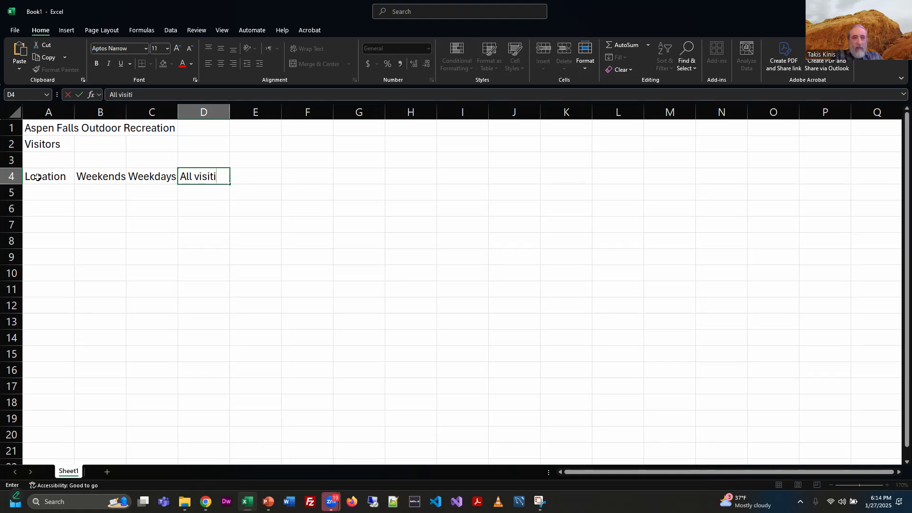
key("BackSpace")
key("BackSpace")
key("BackSpace")
type("ors")
key("Tab")
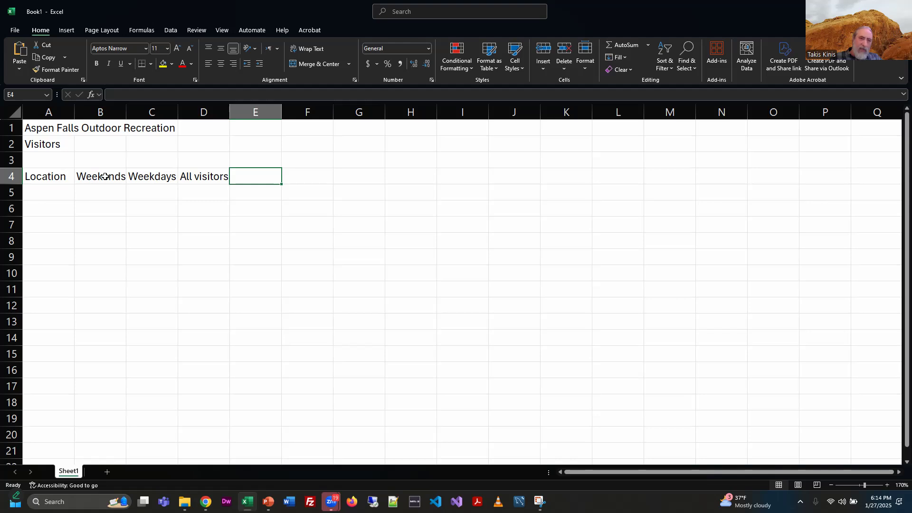
Step: Autofit the widths of columns C and B to fit their labels
key("Home")
key("Right")
key("Right")
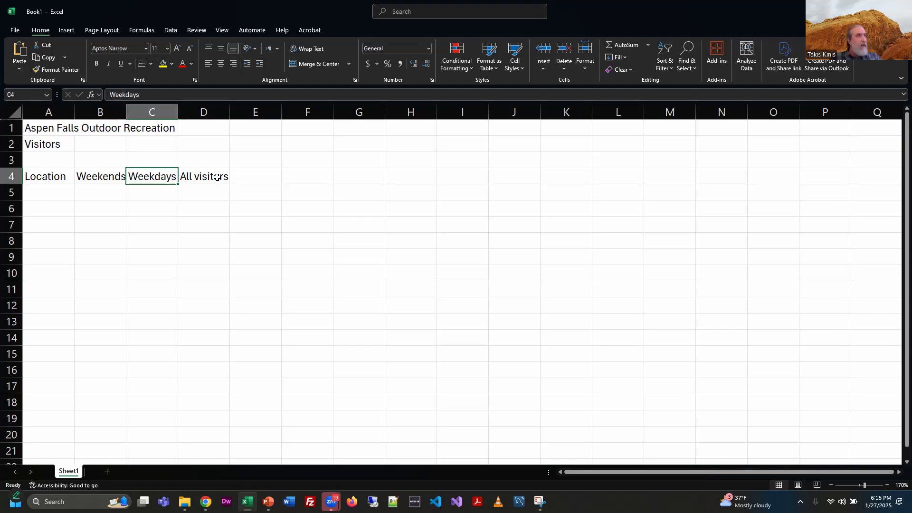
key("Right")
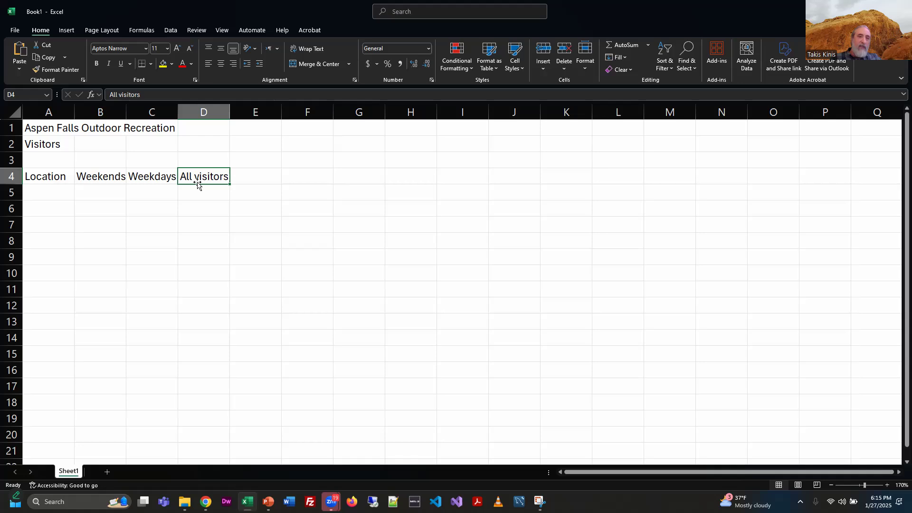
left_click_drag(175, 111, 164, 112)
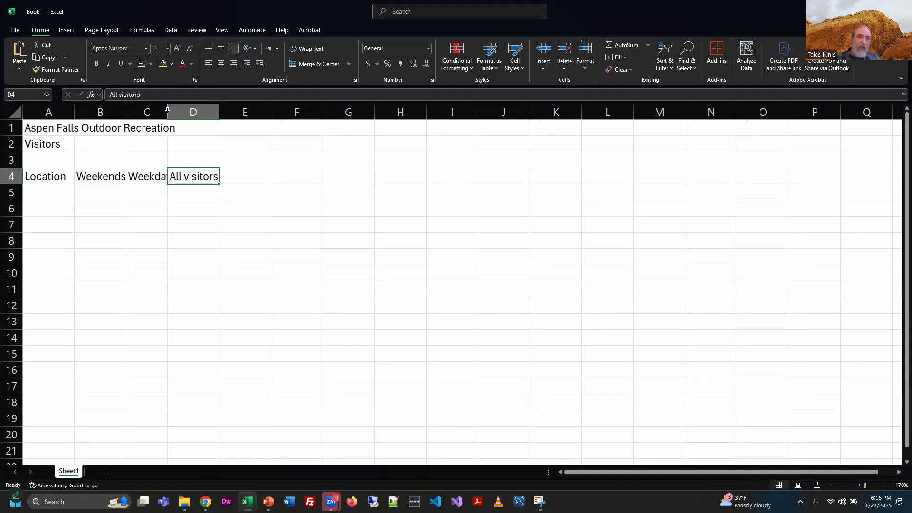
double_click(168, 112)
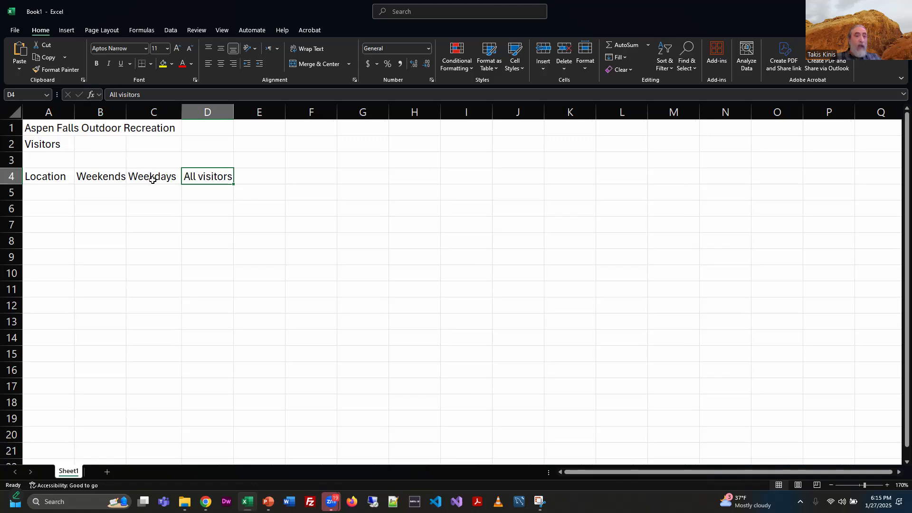
double_click(125, 112)
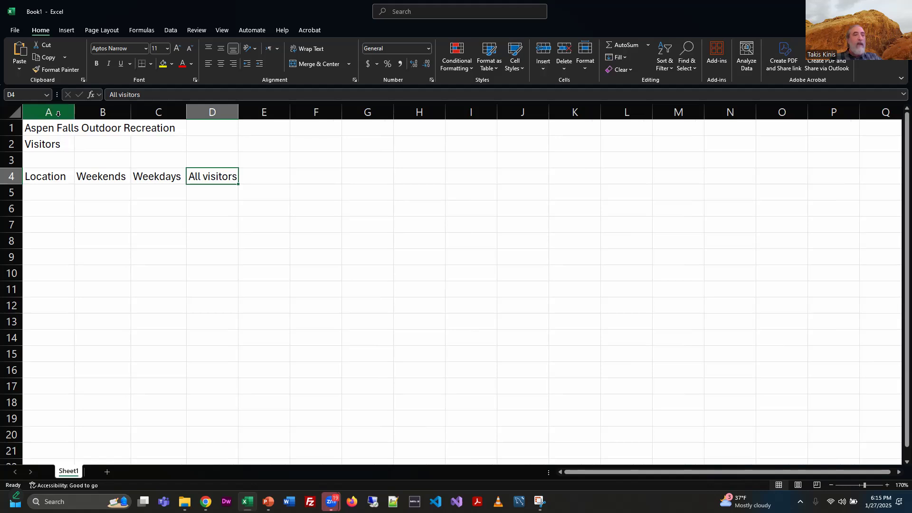
Step: Select the entire worksheet and autofit all column widths
left_click(3, 111)
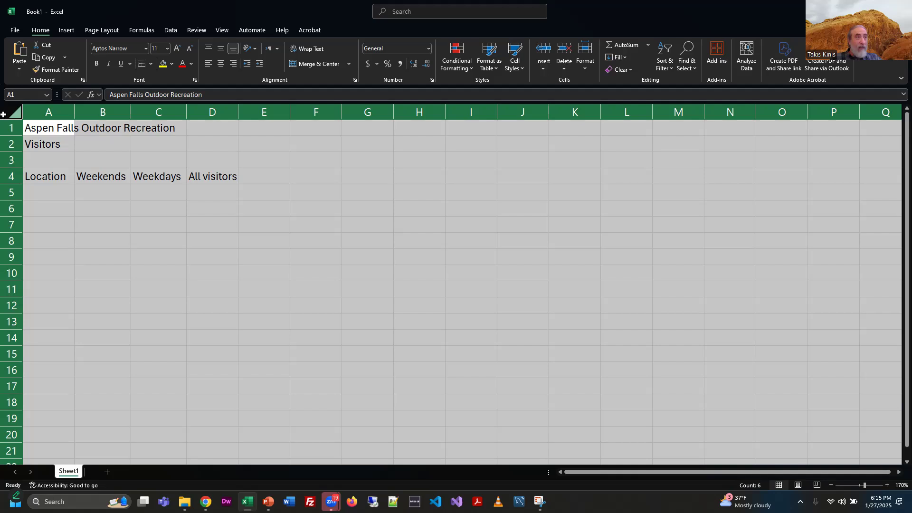
double_click(75, 108)
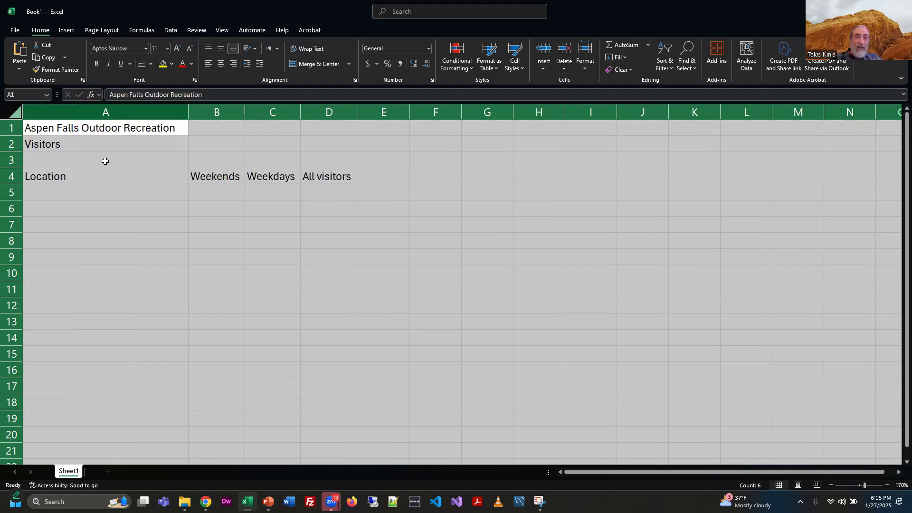
left_click(173, 225)
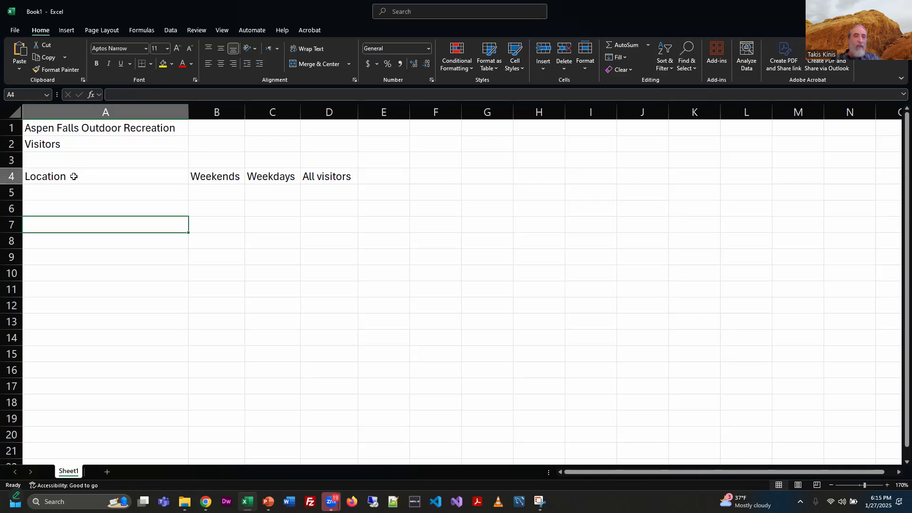
Step: Narrow column A so it fits the Location label
left_click(103, 177)
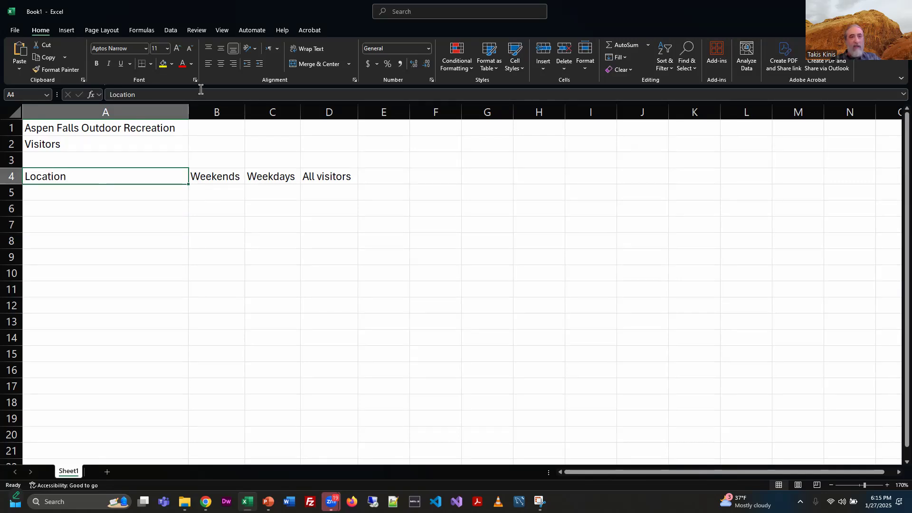
left_click_drag(138, 117, 76, 141)
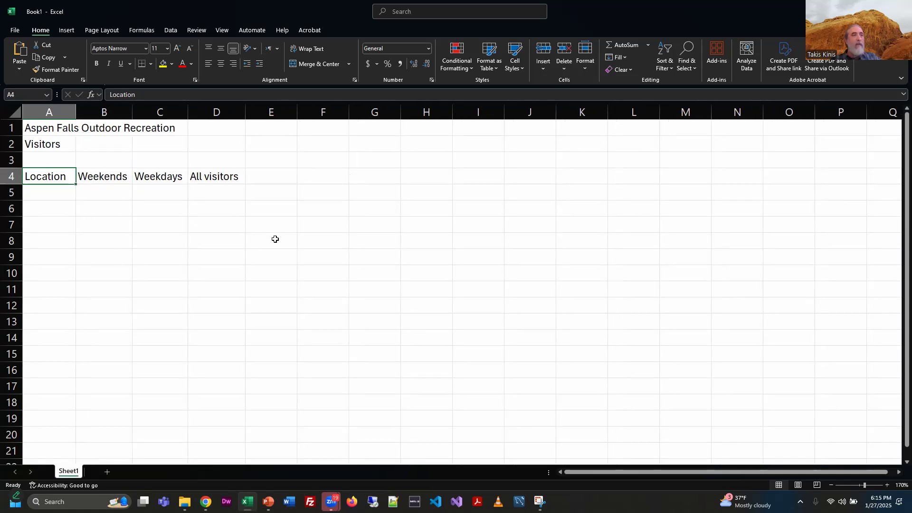
left_click(275, 239)
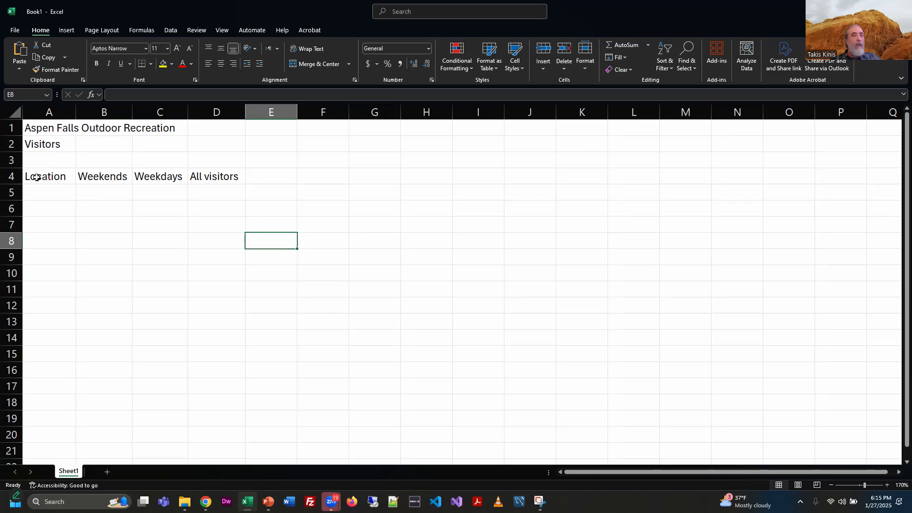
Step: Shrink row 4 to a height of 9.00 and autofit its height again
left_click_drag(11, 185, 11, 178)
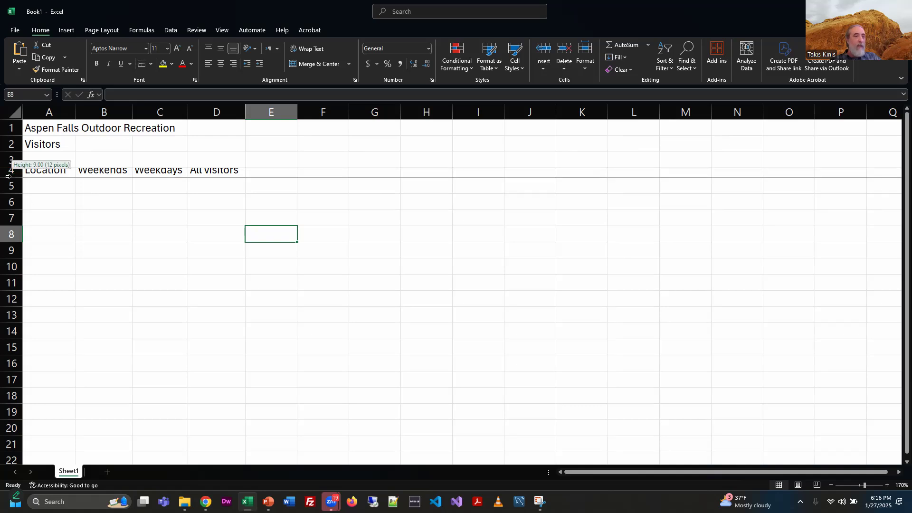
double_click(12, 176)
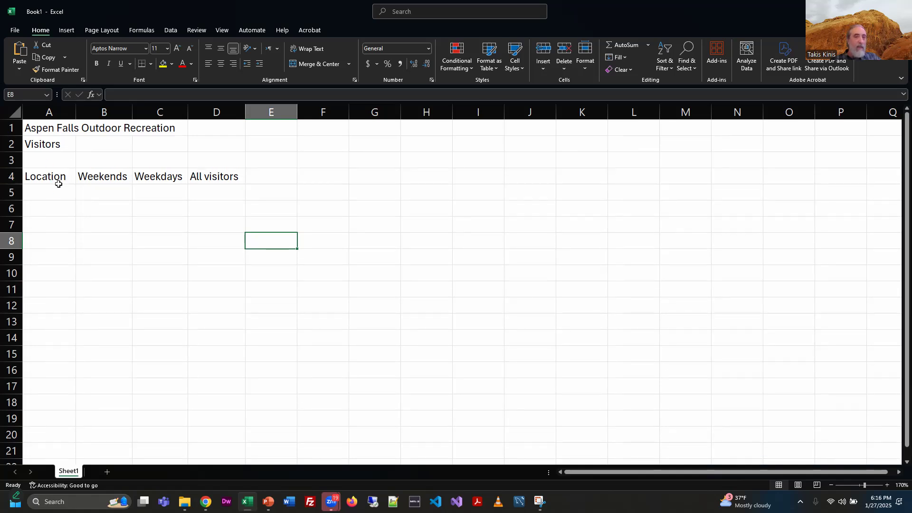
Step: Select cells A5 through E5 one after another across row 5
left_click(48, 191)
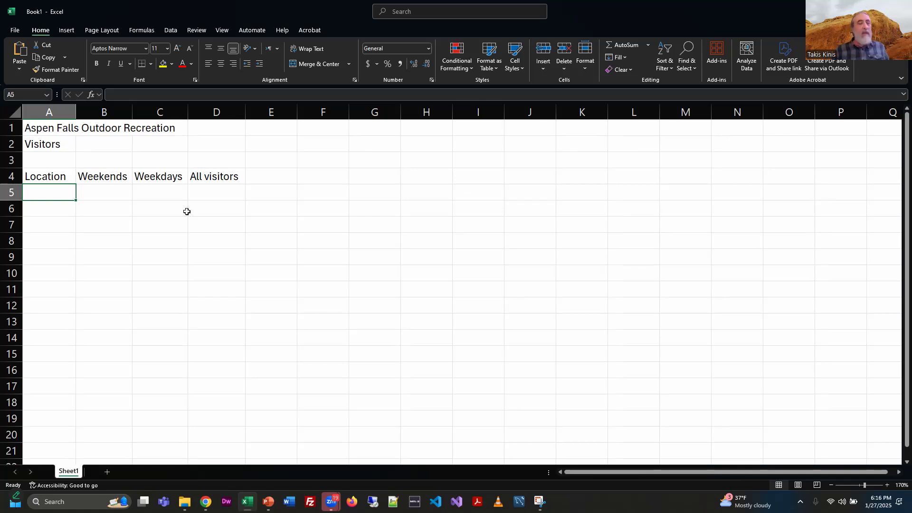
left_click(112, 192)
left_click(161, 196)
left_click(238, 199)
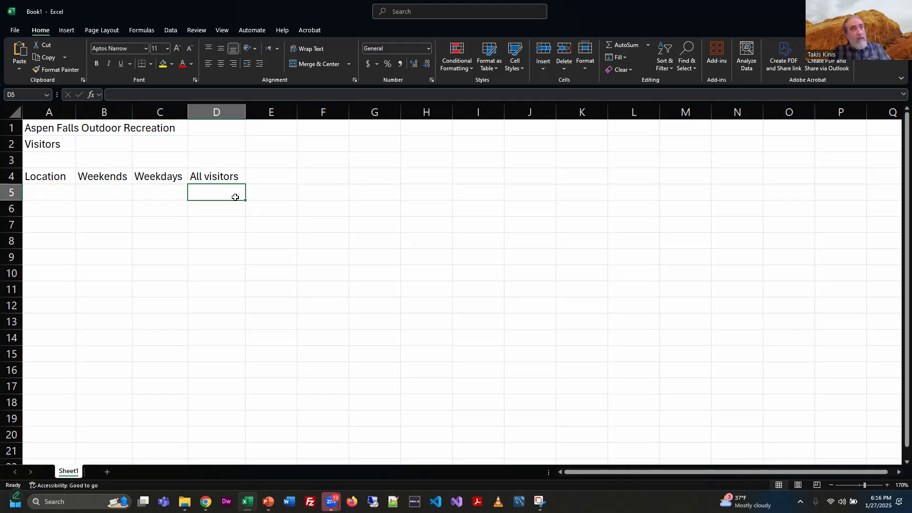
key("Right")
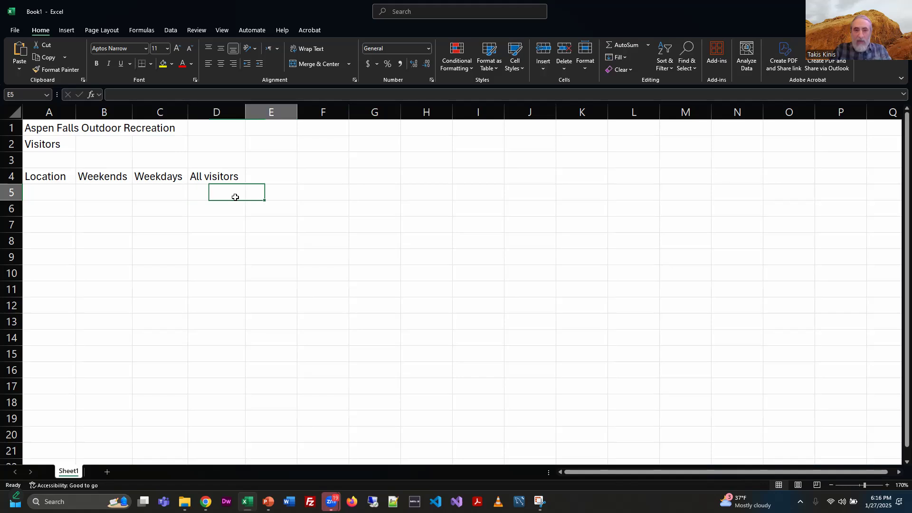
Step: Enter the column labels Difference and Entrance Fee in cells E4 and F4, checking the slide for the wording
key("Up")
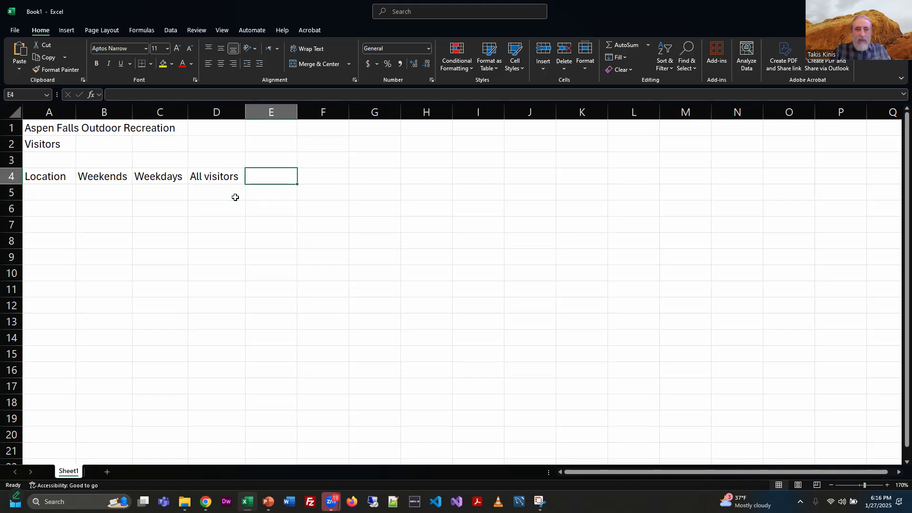
key("alt+Tab")
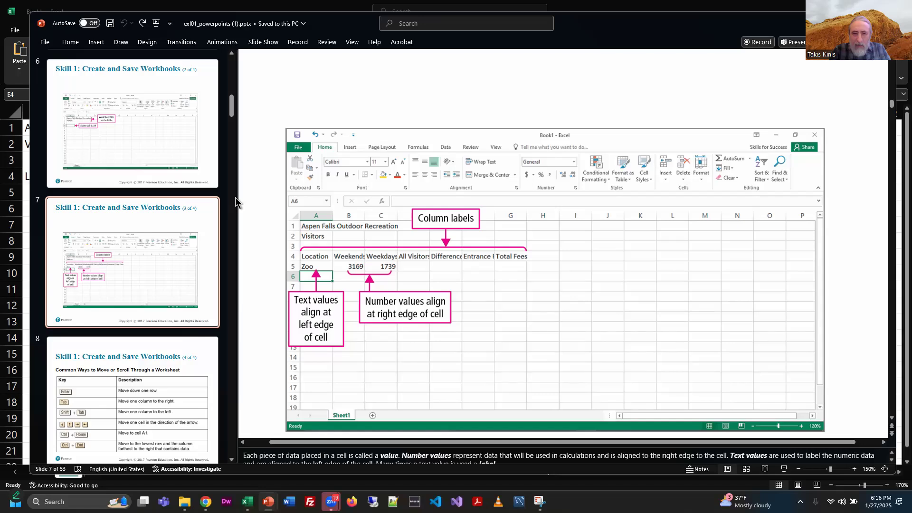
key("alt+Tab")
type("Difference")
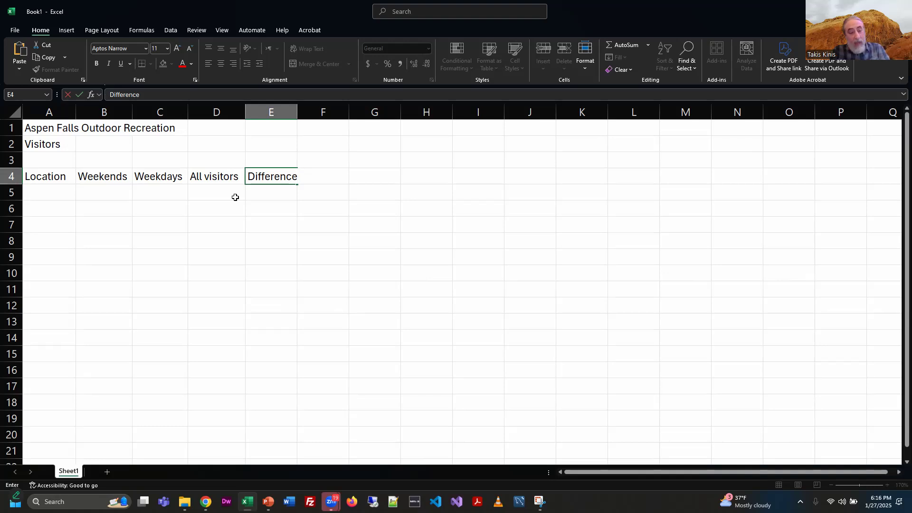
key("Tab")
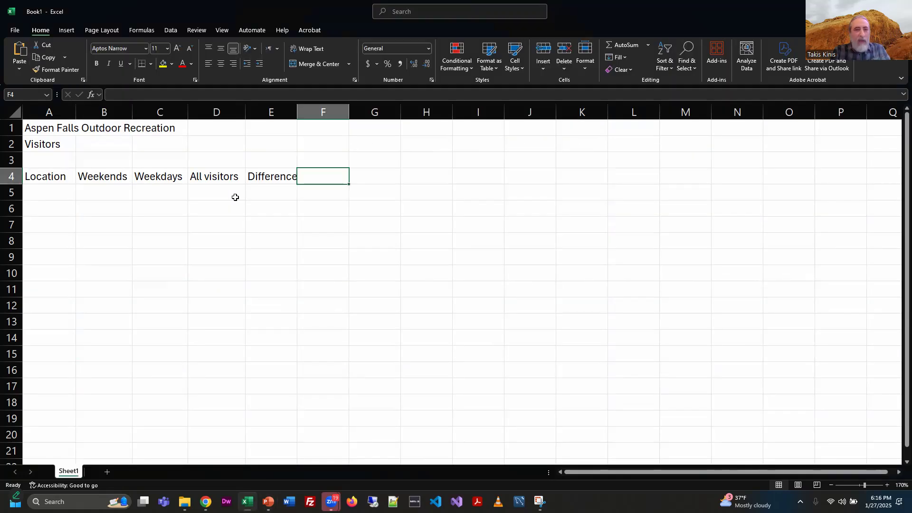
type("Entrance ")
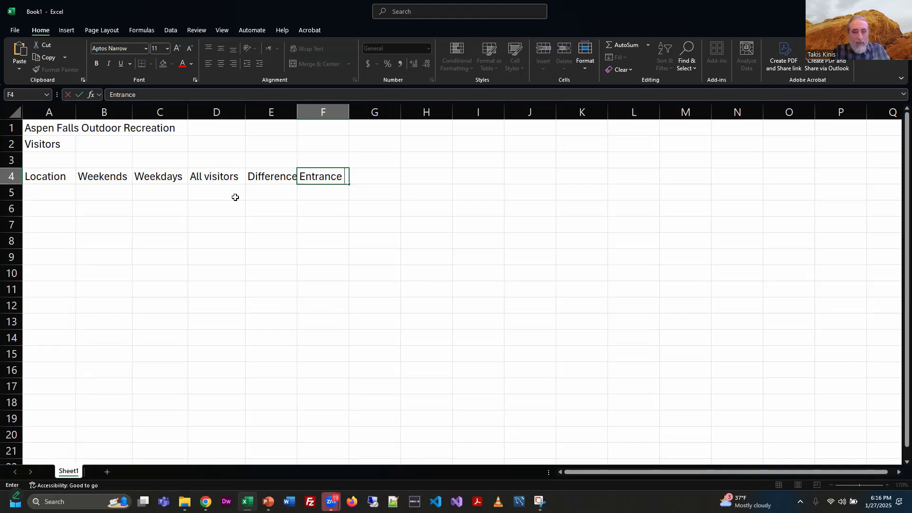
type("Fee")
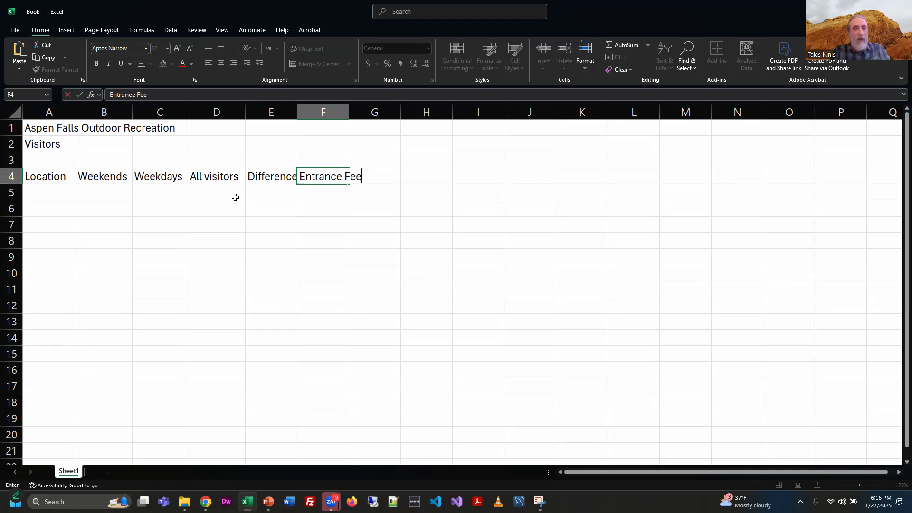
key("Return")
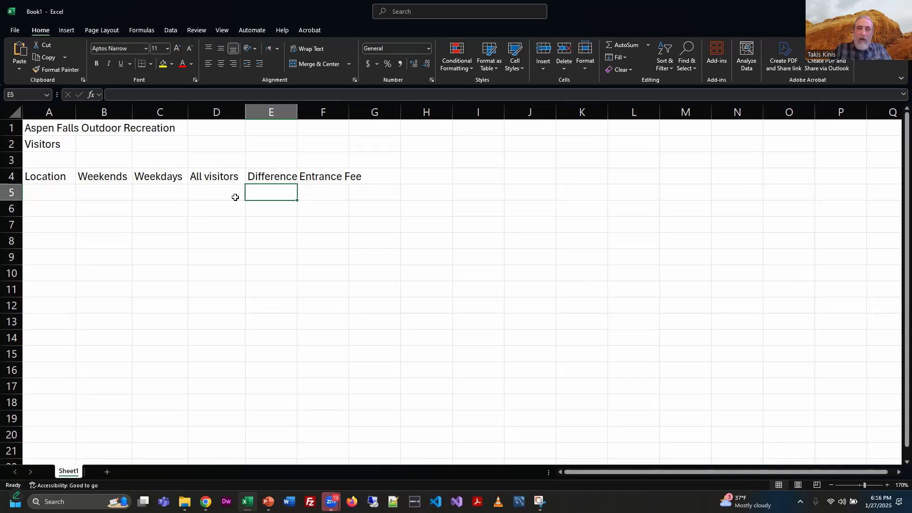
Step: Enter the Total Fees label in cell G4
key("Right")
key("Right")
key("Right")
key("Up")
key("Left")
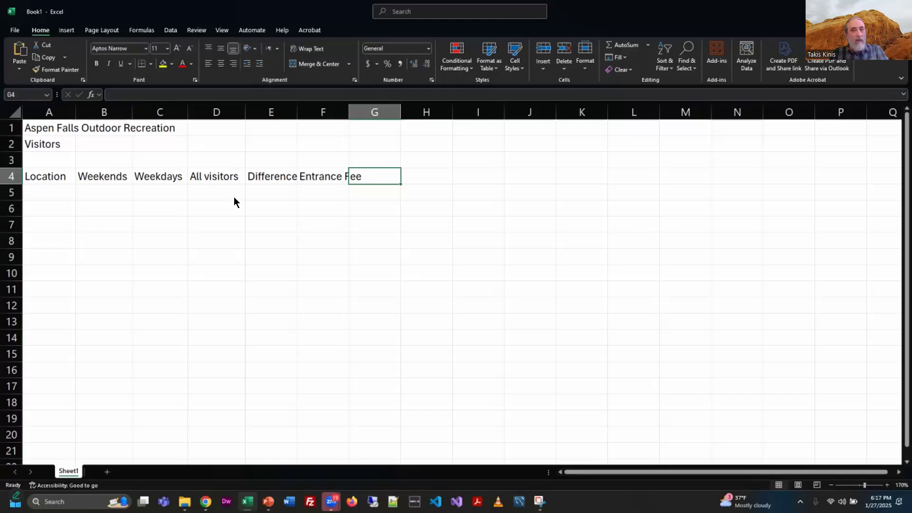
type("Total")
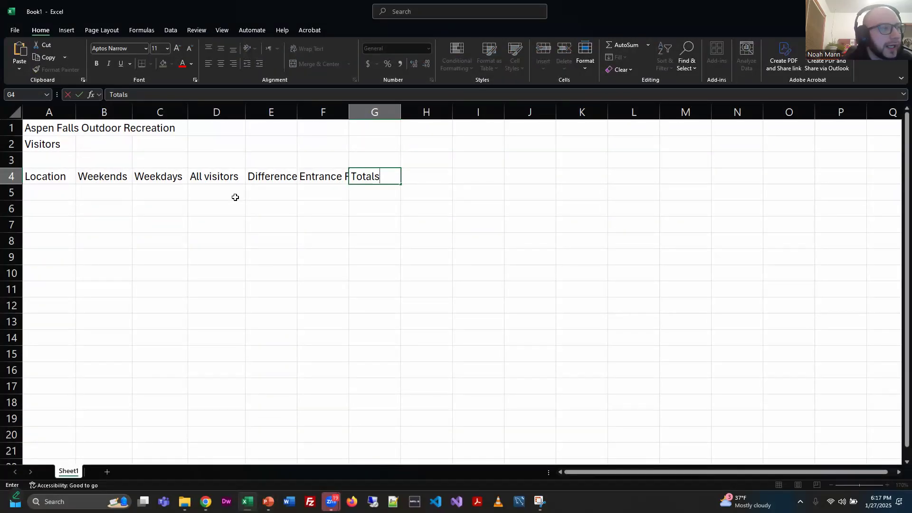
type(" Fees")
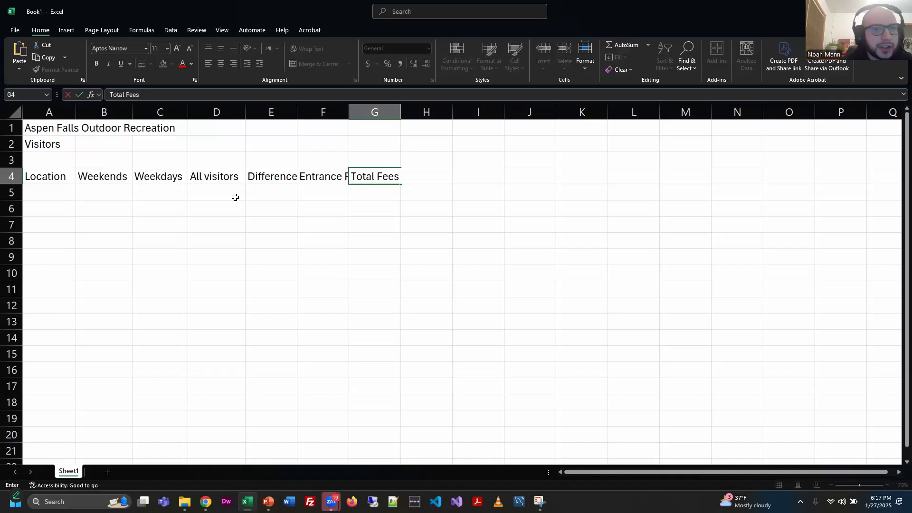
key("Return")
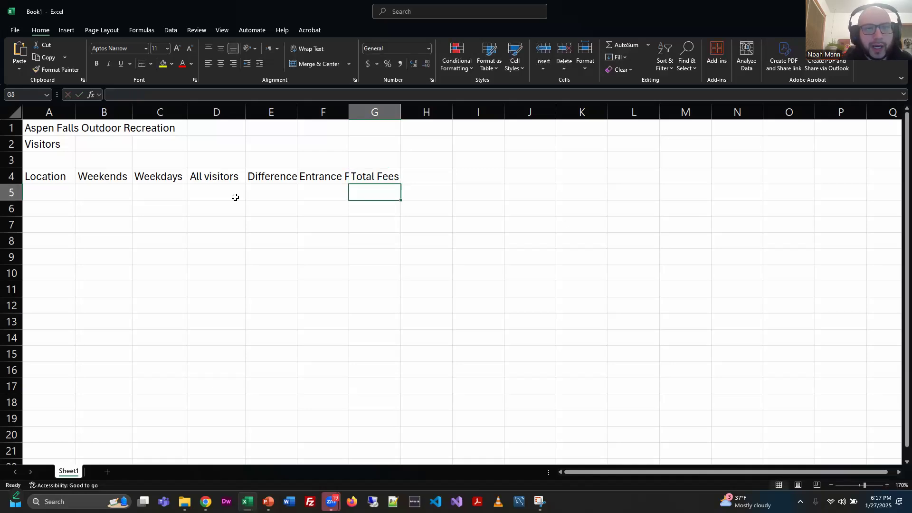
Step: Widen column A slightly
left_click(55, 128)
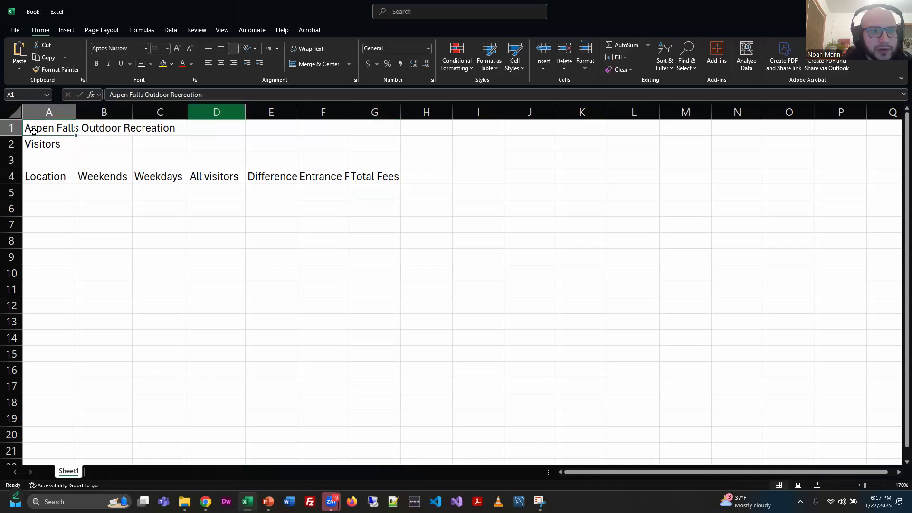
mouse_move(76, 113)
left_mouse_down()
mouse_move(185, 112)
mouse_move(77, 122)
left_mouse_up()
left_click(126, 228)
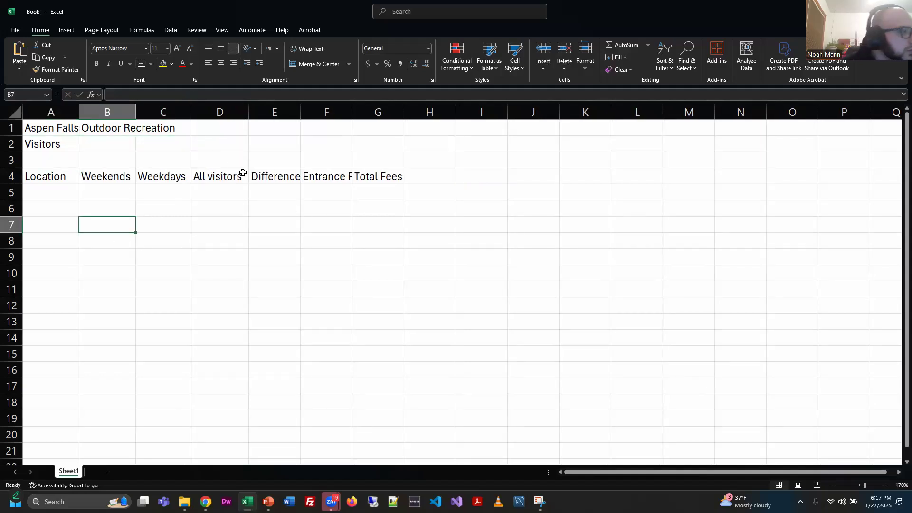
Step: Autofit the widths of columns F, E and G to fit their labels
left_click(338, 178)
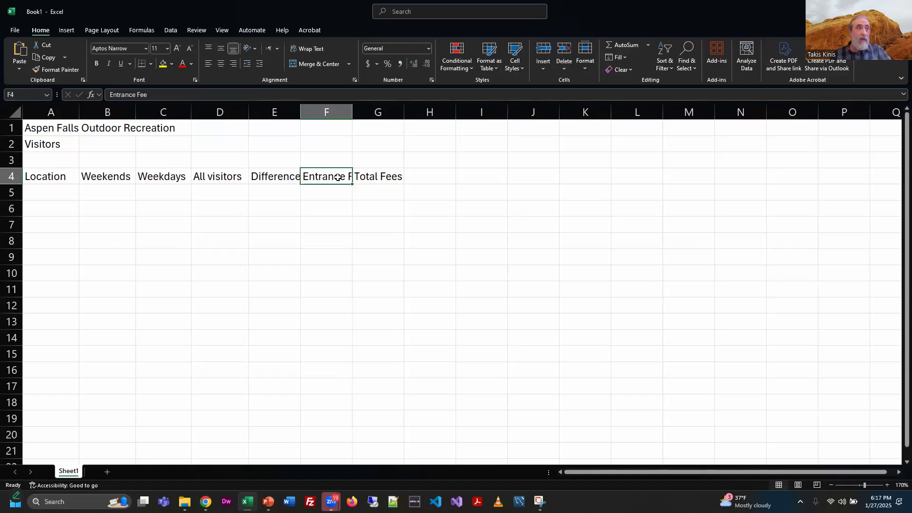
double_click(352, 108)
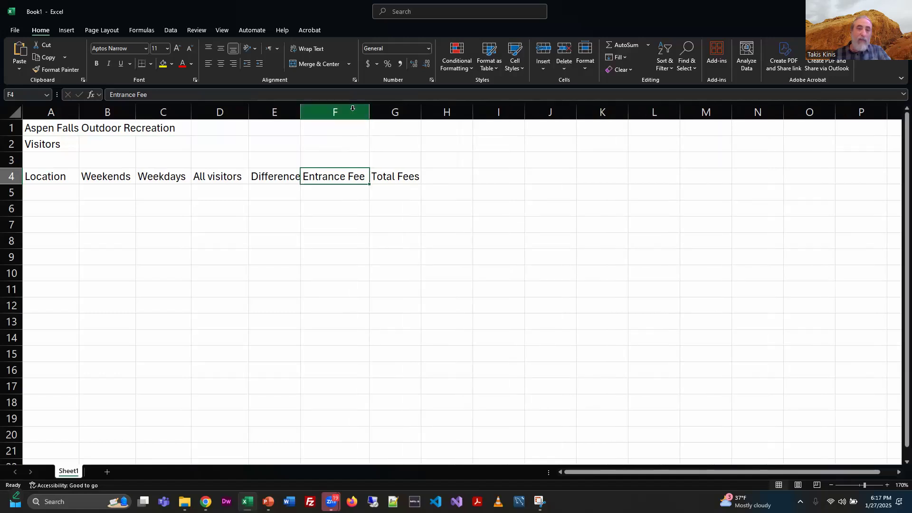
double_click(302, 111)
double_click(425, 113)
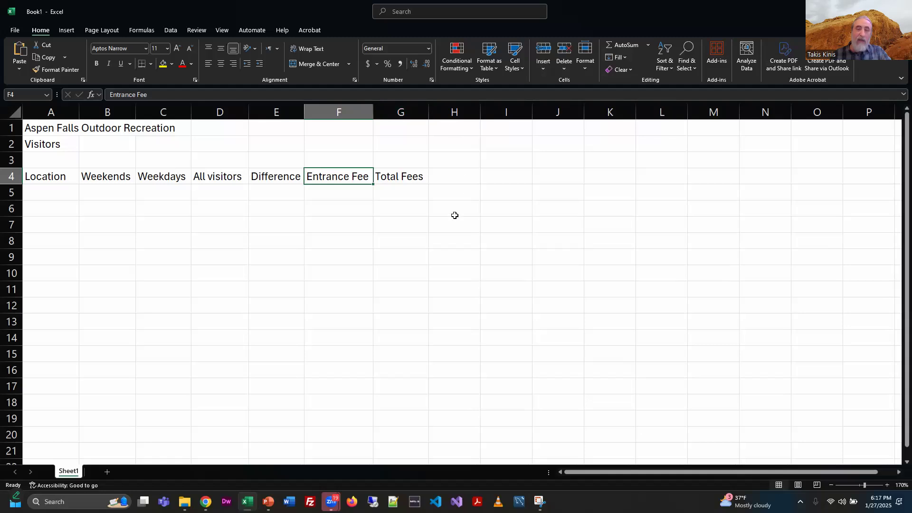
Step: Enter the sample text asdfasdf in cells E7, F7 and E8
left_click(271, 240)
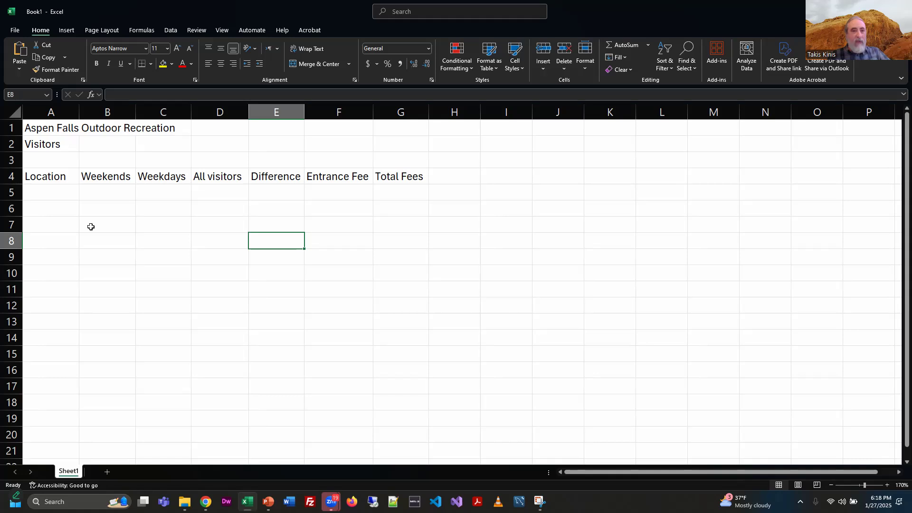
left_click(296, 217)
type("asdfasdf")
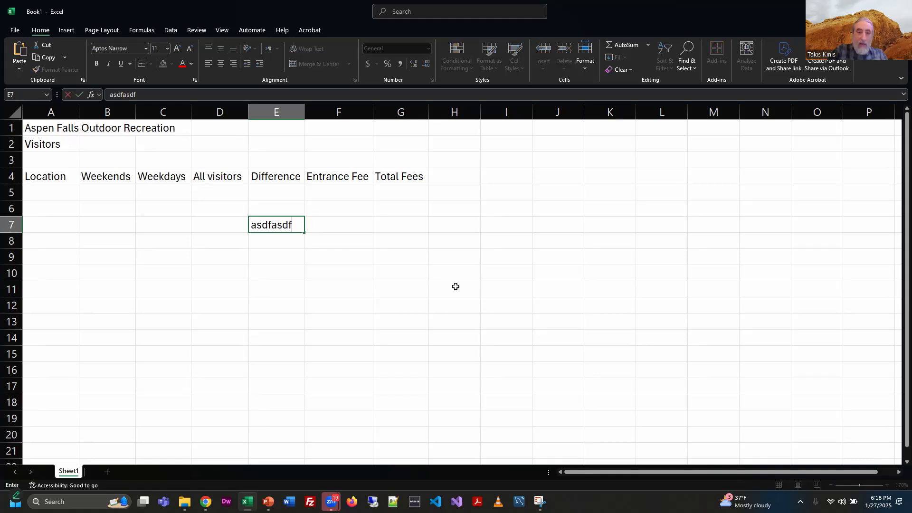
key("Tab")
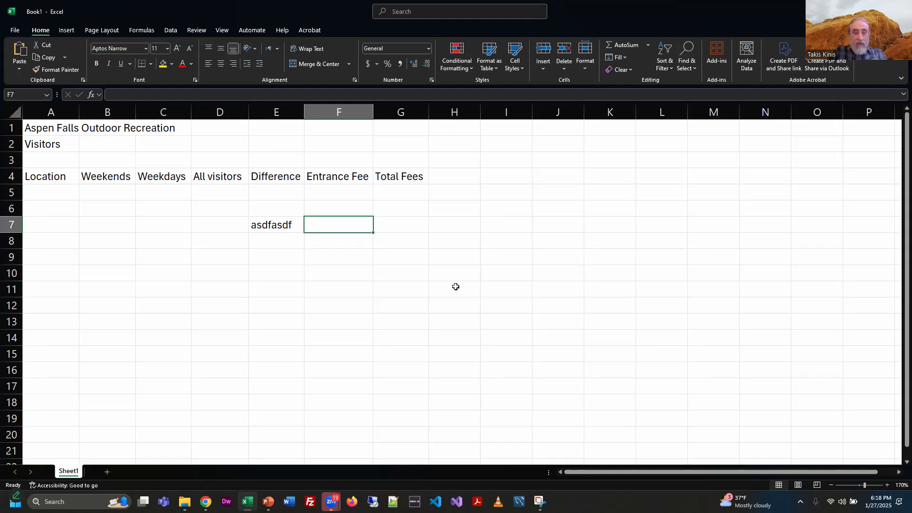
type("asdfasdf")
key("Left")
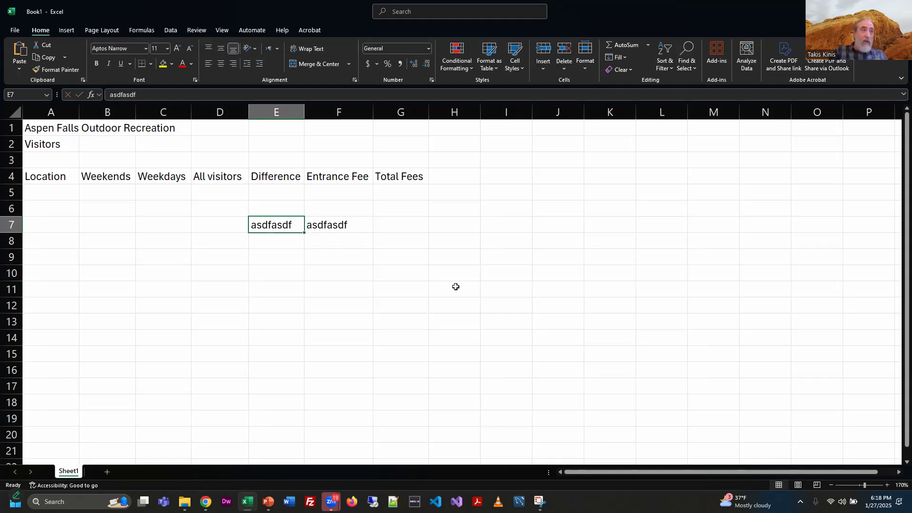
key("Up")
key("Down")
key("Down")
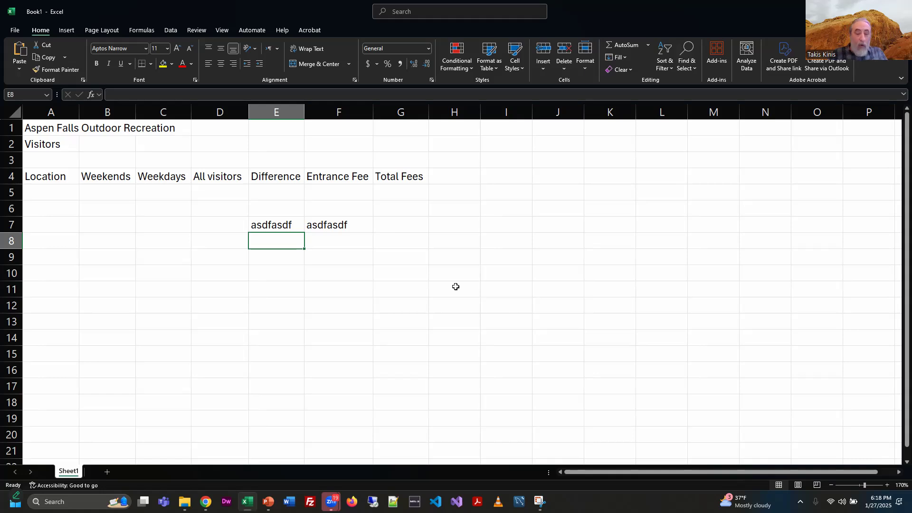
type("asdfasdf")
left_click(455, 287)
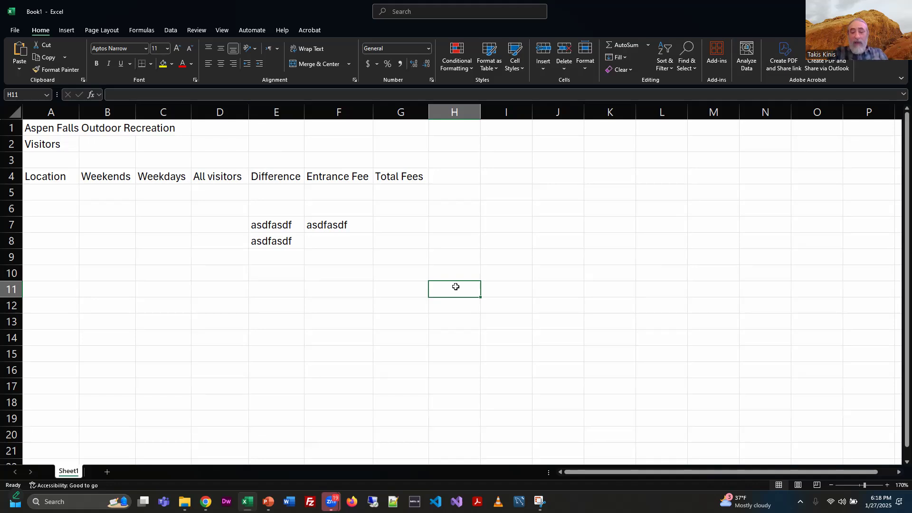
Step: Clear the sample text from cells E7 and E8
key("shift+Up")
key("shift+Up")
key("shift+Up")
key("Left")
key("Up")
key("Up")
key("Up")
key("Up")
key("Left")
key("Left")
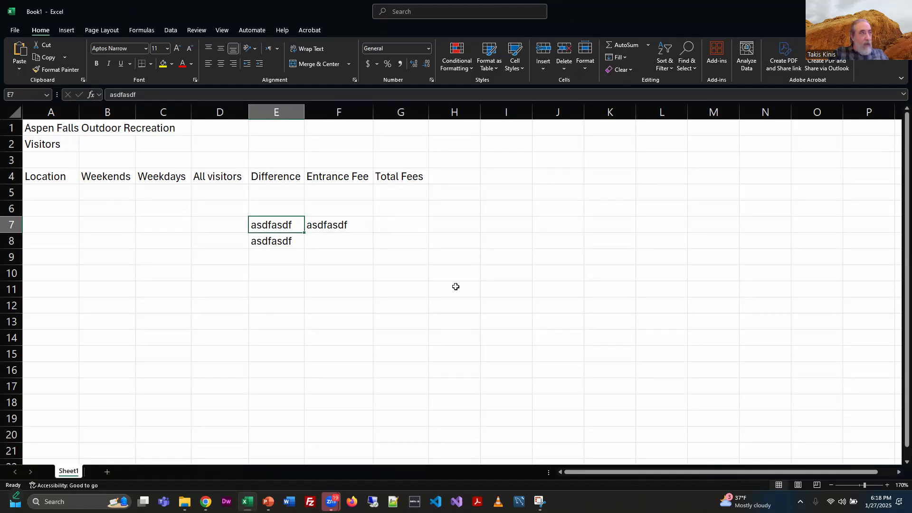
key("Delete")
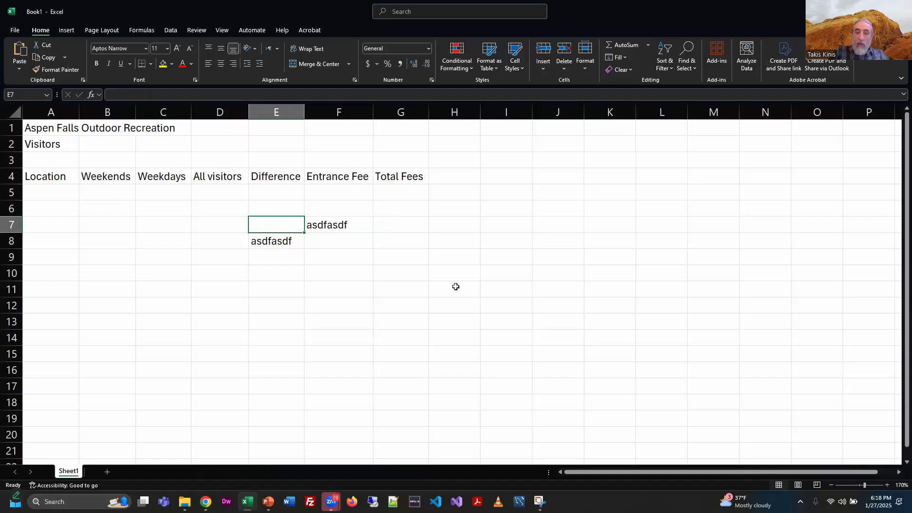
key("Down")
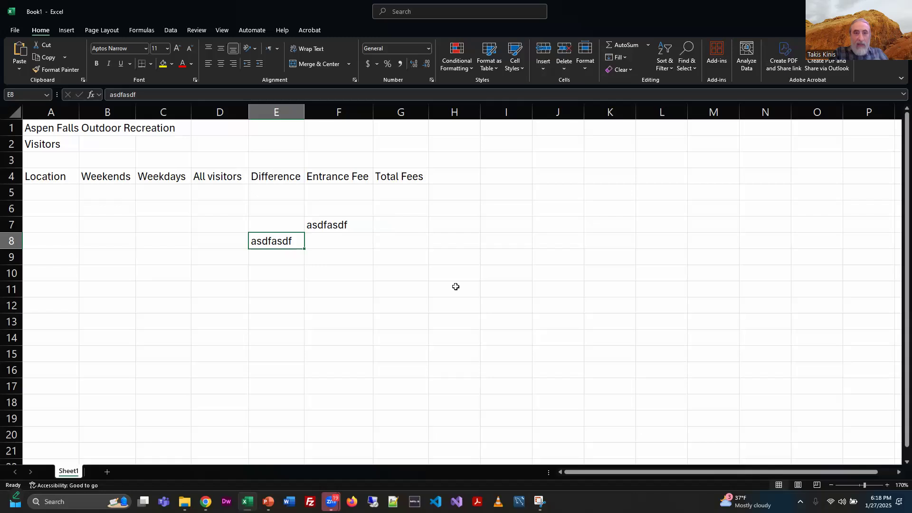
key("BackSpace")
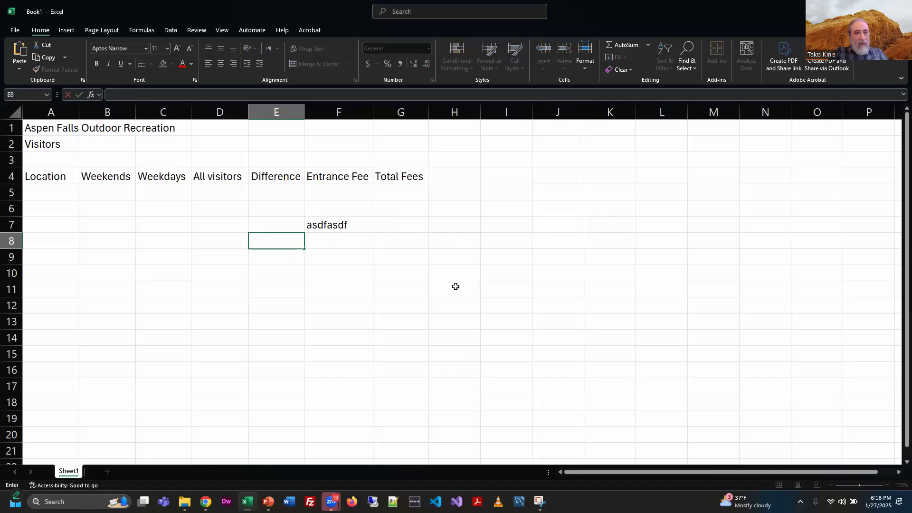
key("Return")
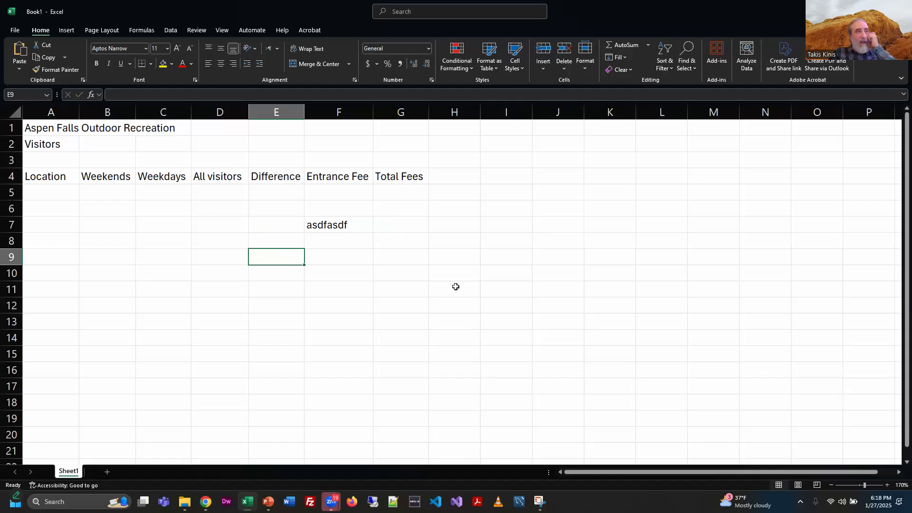
Step: Delete the sample text in cell F7
key("Up")
key("Up")
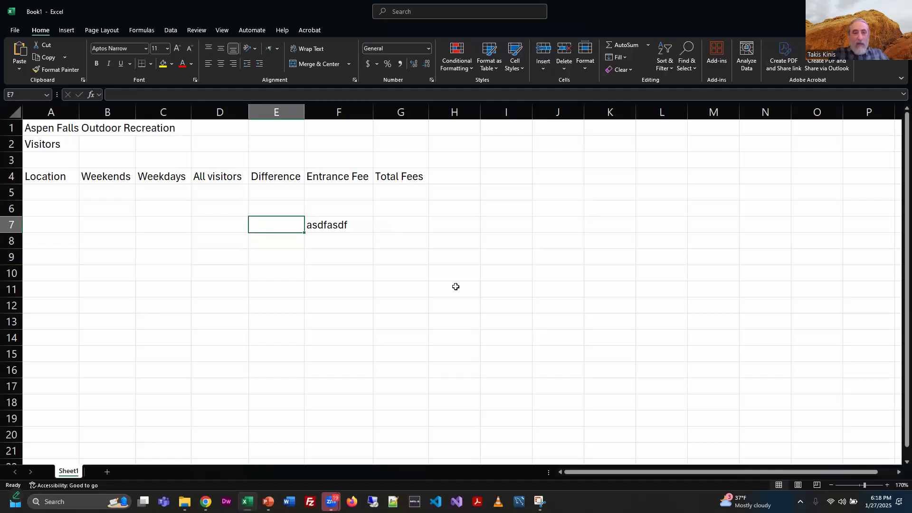
key("Right")
key("Delete")
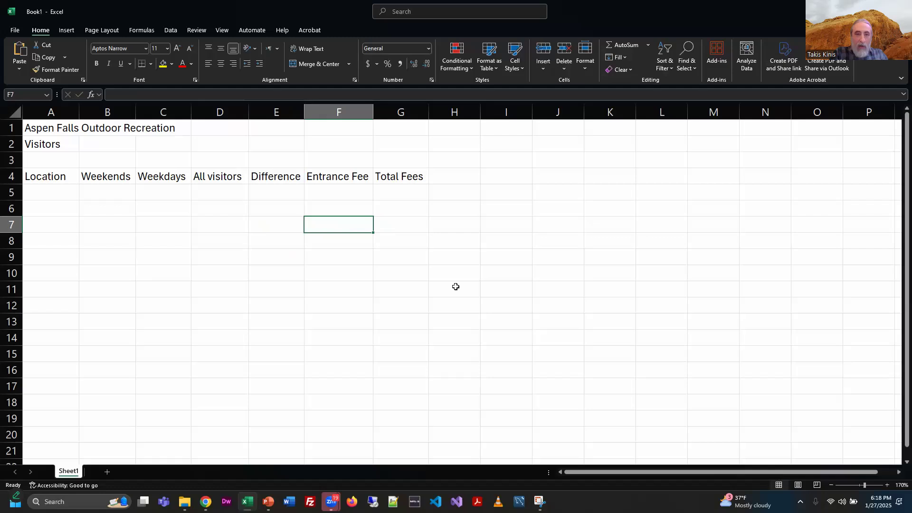
key("Right")
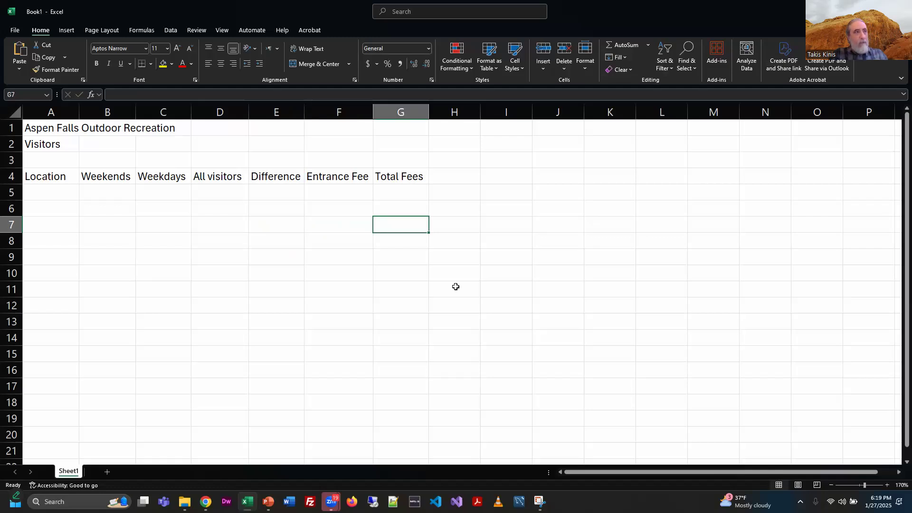
key("Down")
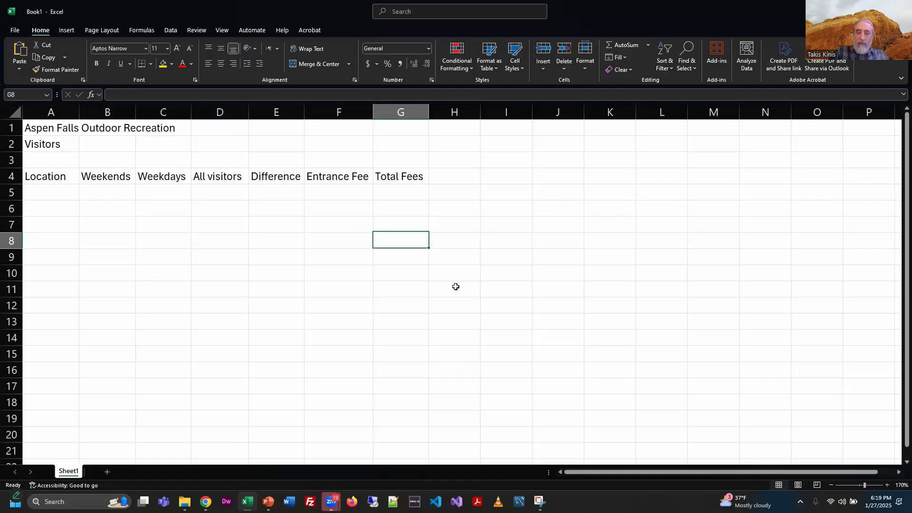
key("Left")
key("Left")
key("Left")
key("Left")
key("Left")
key("Left")
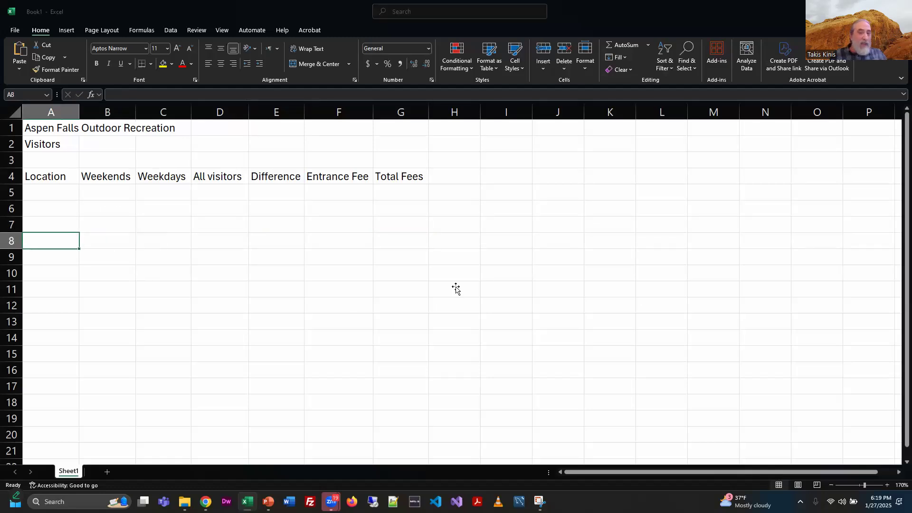
key("alt+Tab")
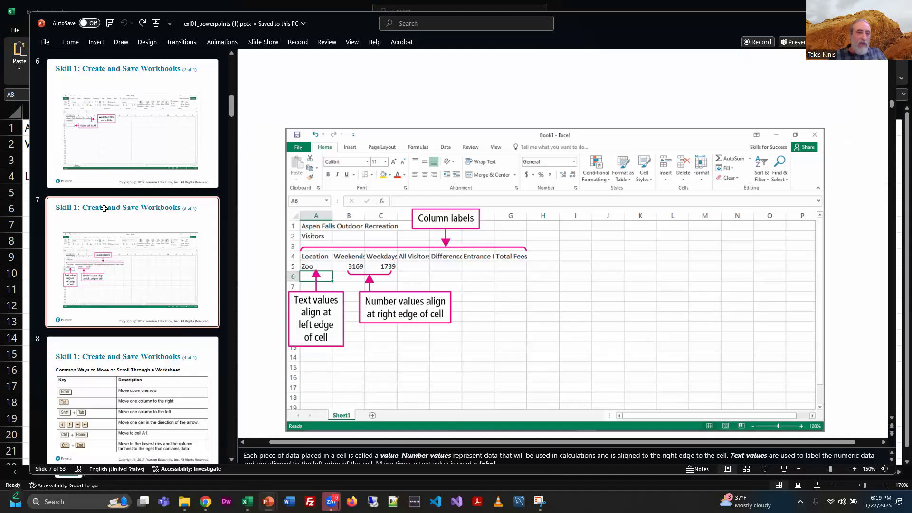
key("alt+Tab")
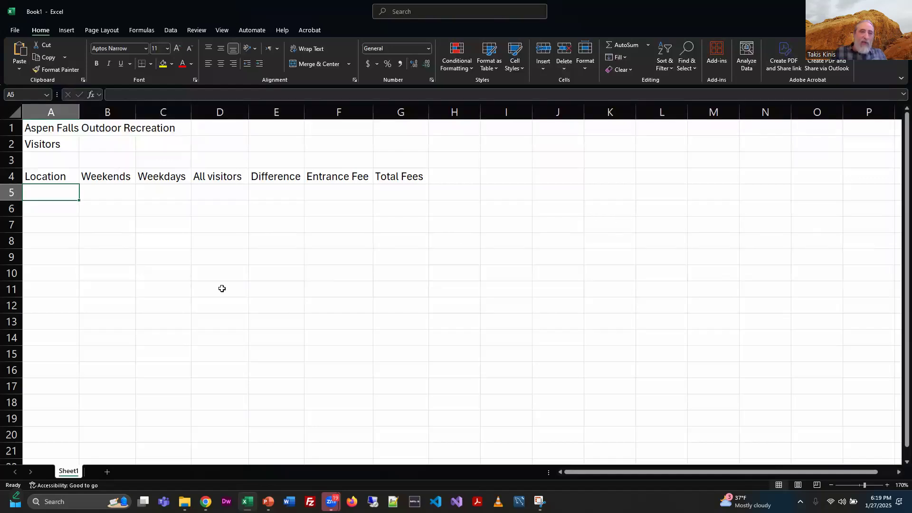
Step: Make the column labels in row 4 bold
left_click_drag(41, 174, 398, 177)
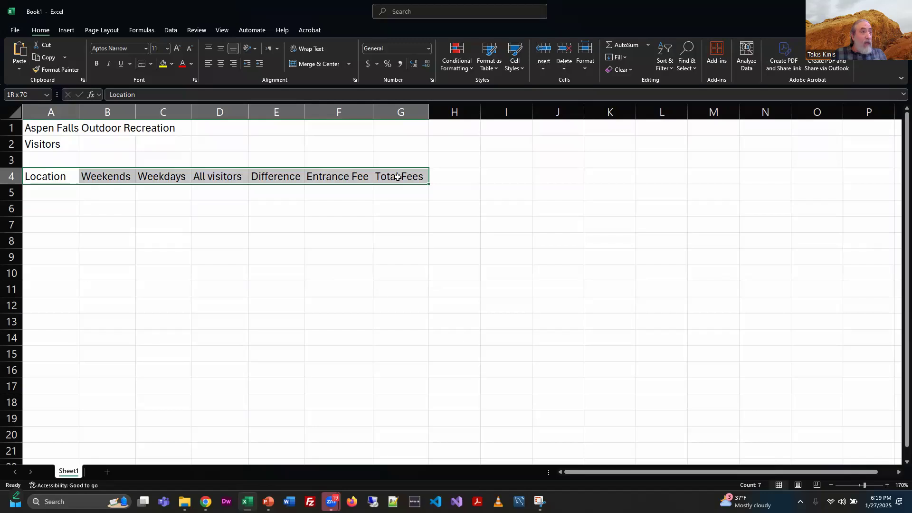
key("ctrl+b")
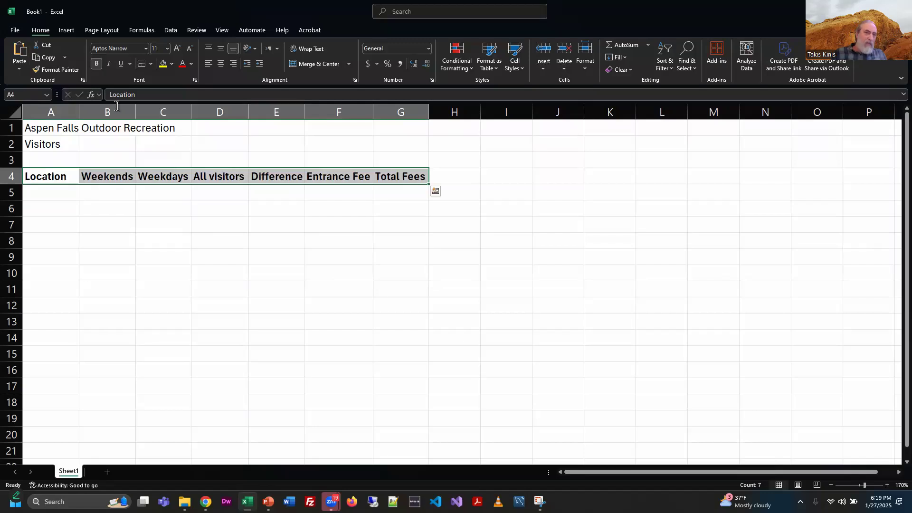
Step: Enter the location Zoo in cell A5 and its weekend visitor count 3169 in cell B5
left_click(126, 197)
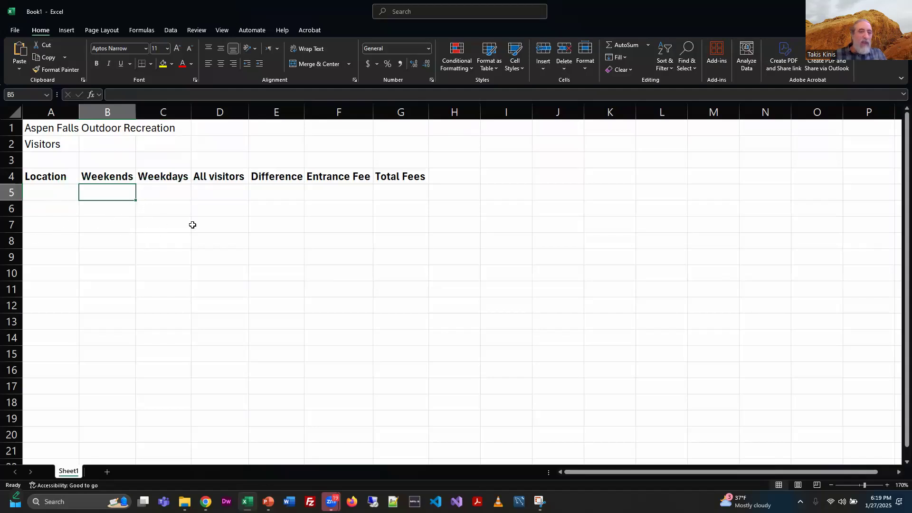
key("Left")
type("Zoo")
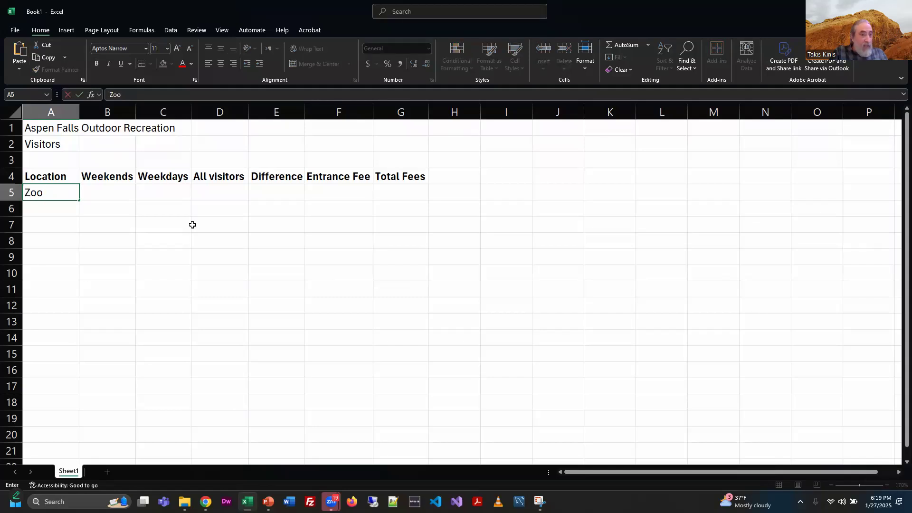
key("Tab")
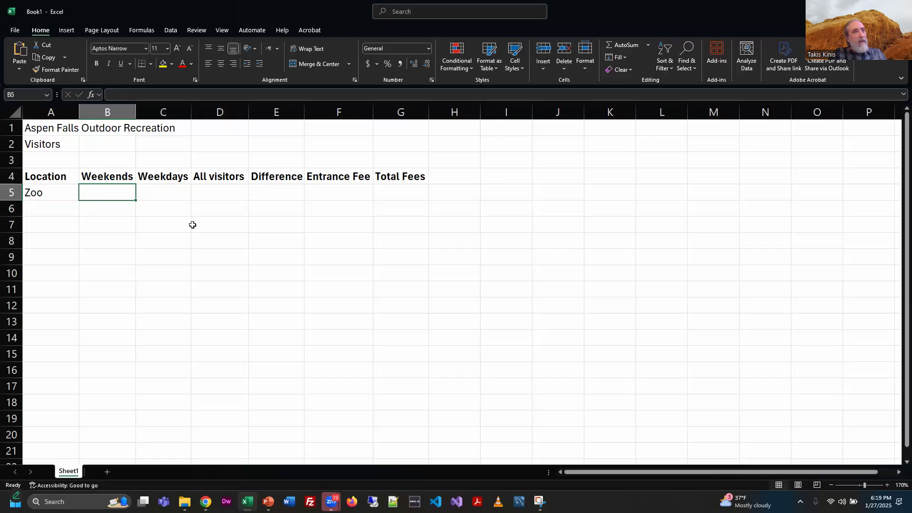
type("3169")
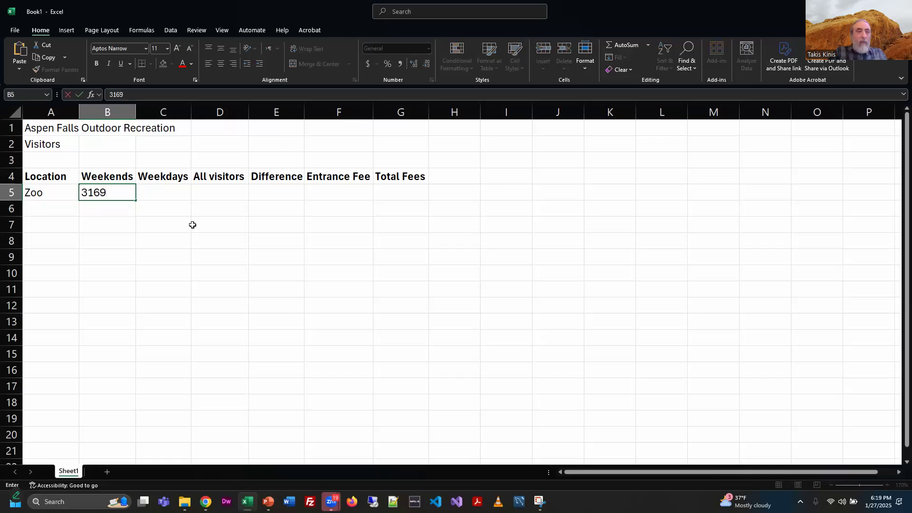
key("Tab")
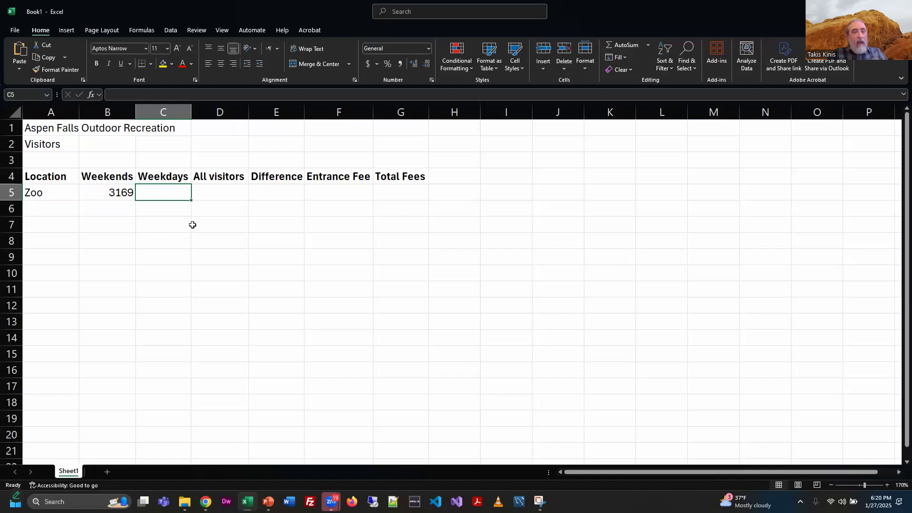
Step: Enter sample numbers 123, 23 and 1 in cells B6, B7 and B8
key("Down")
key("Left")
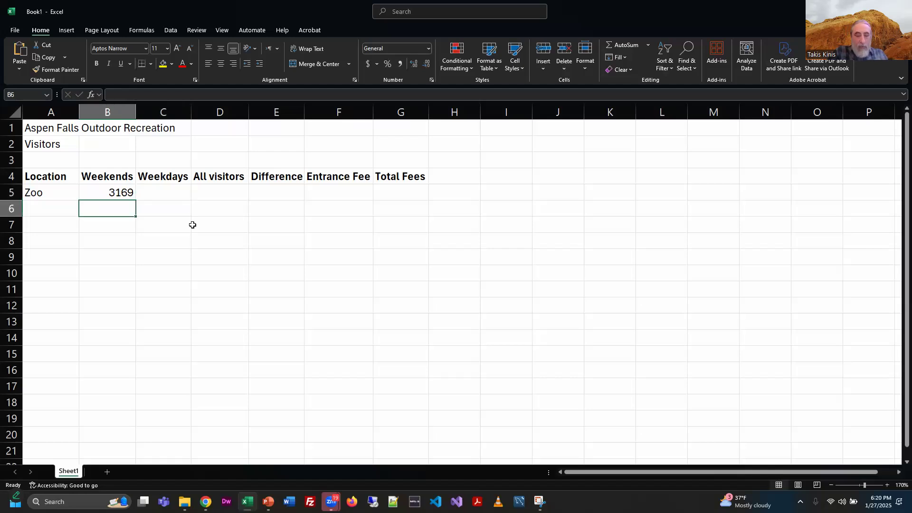
type("123")
key("Return")
type("23")
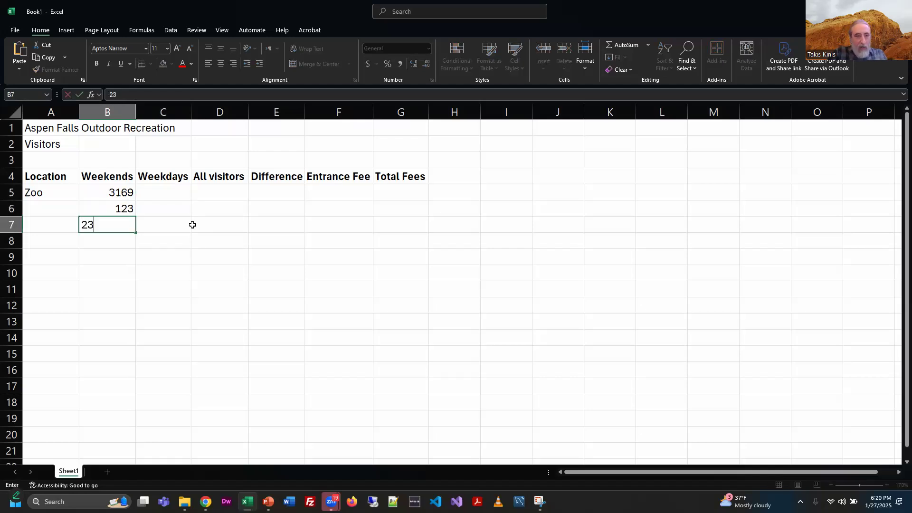
key("Return")
type("1")
key("Return")
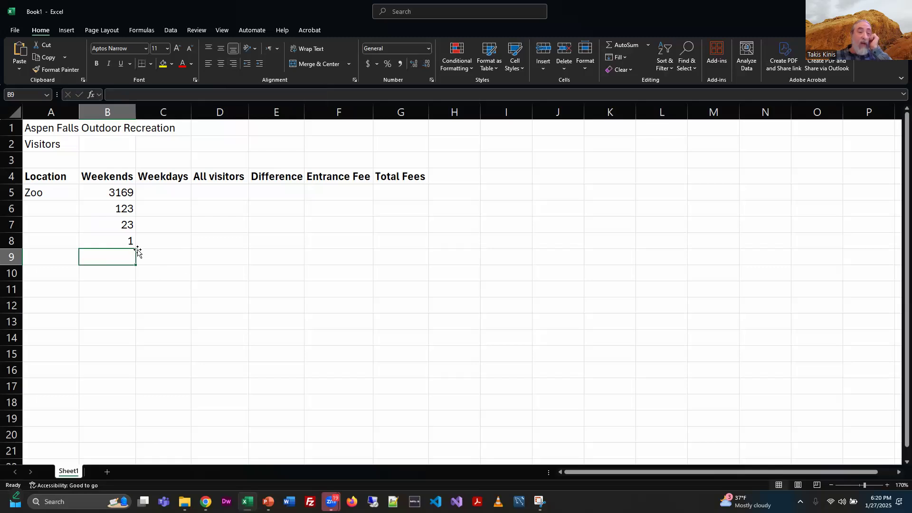
Step: Delete the sample numbers from cells B6 to B8
left_click_drag(122, 206, 126, 243)
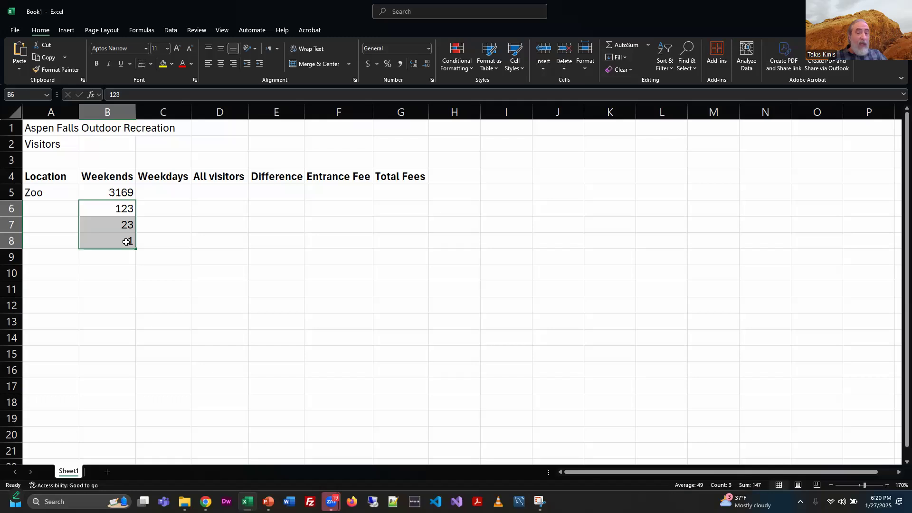
key("Delete")
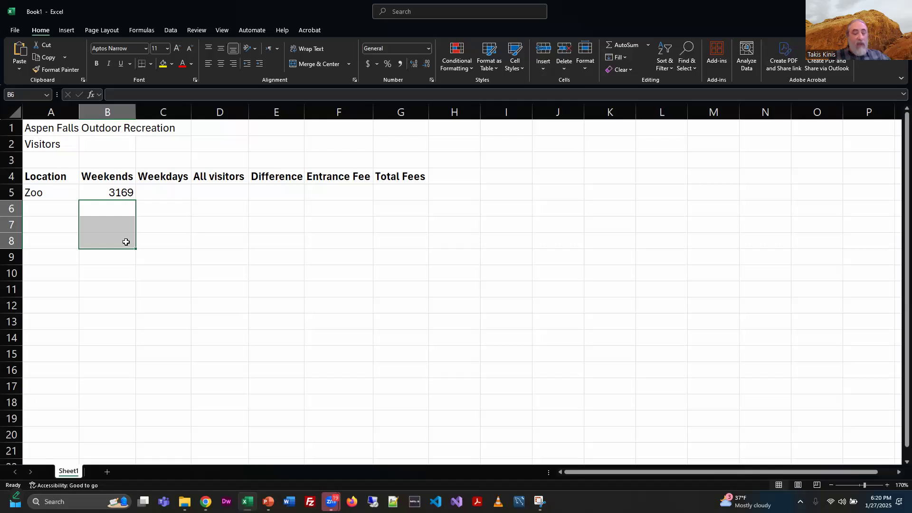
Step: Open the slide listing common ways to move or scroll through a worksheet and fit it to the window
key("alt+Tab")
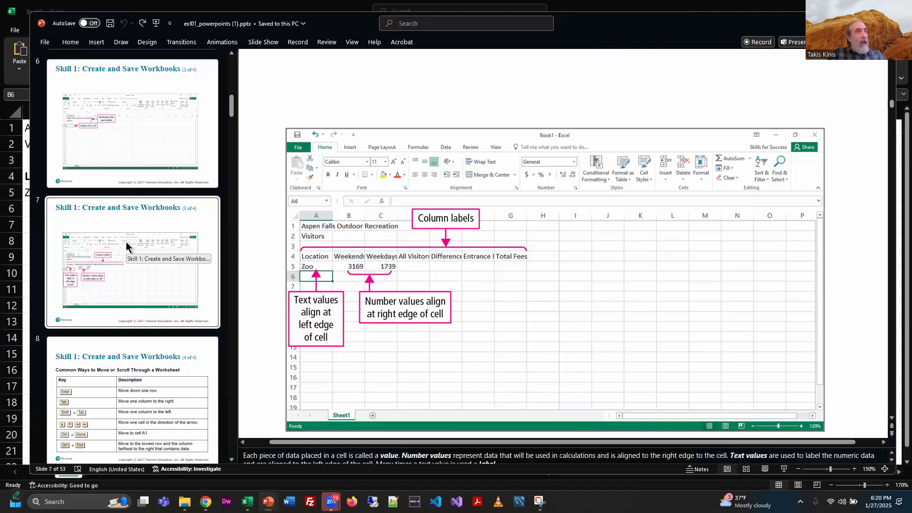
left_click(192, 347)
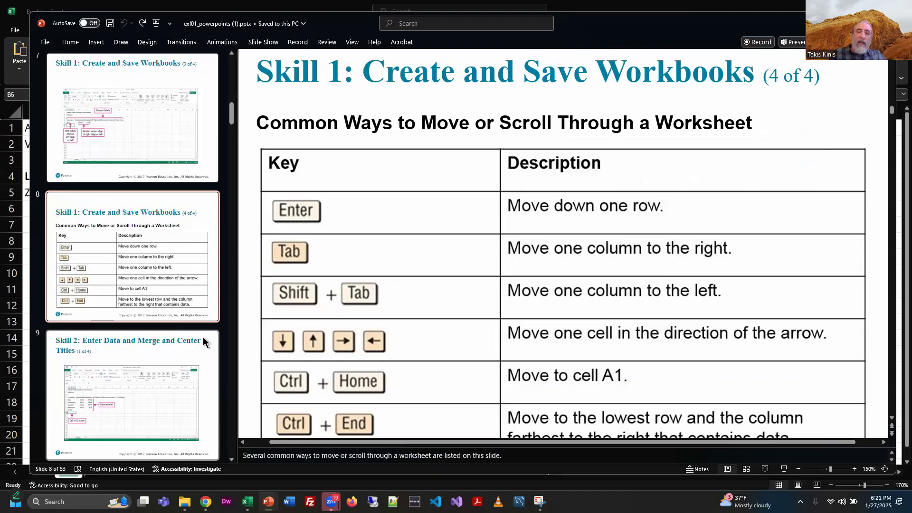
scroll(546, 341, "down", 1)
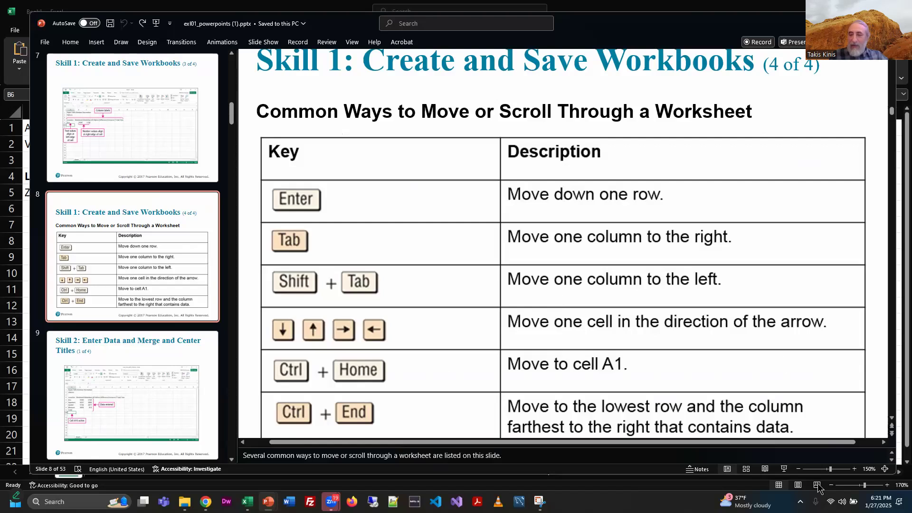
left_click(798, 469)
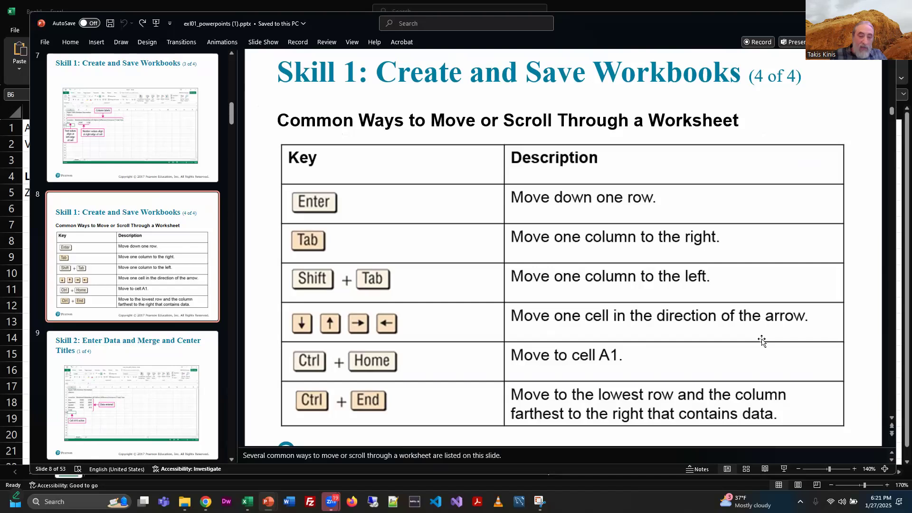
key("alt+Tab")
key("Down")
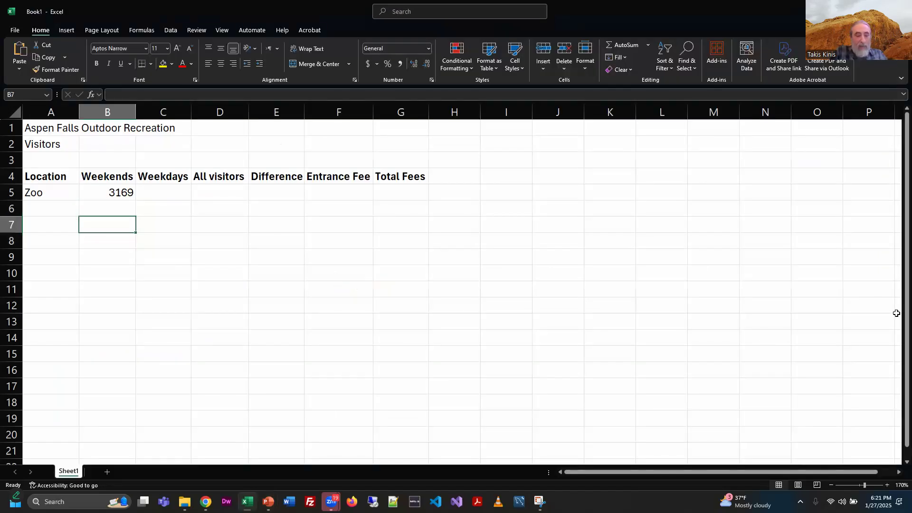
key("Right")
key("Right")
key("Right")
key("Right")
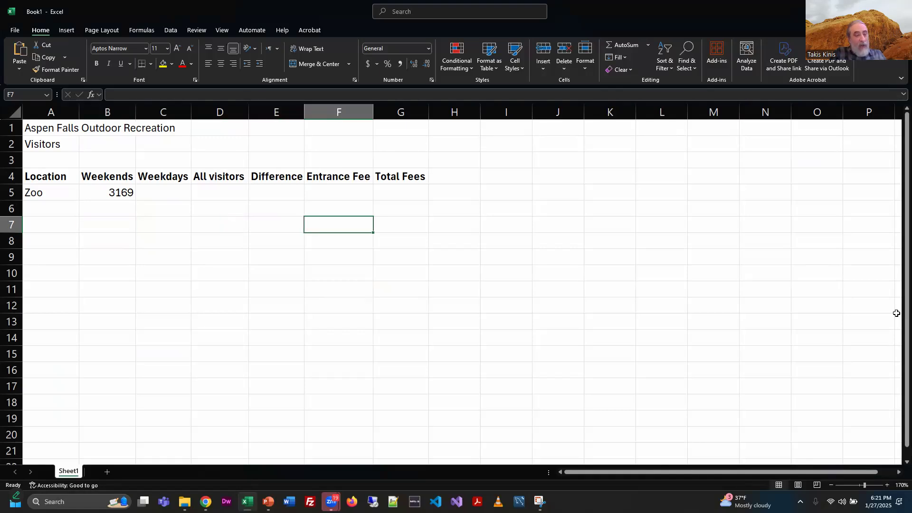
key("Left")
key("Left")
key("Left")
key("Left")
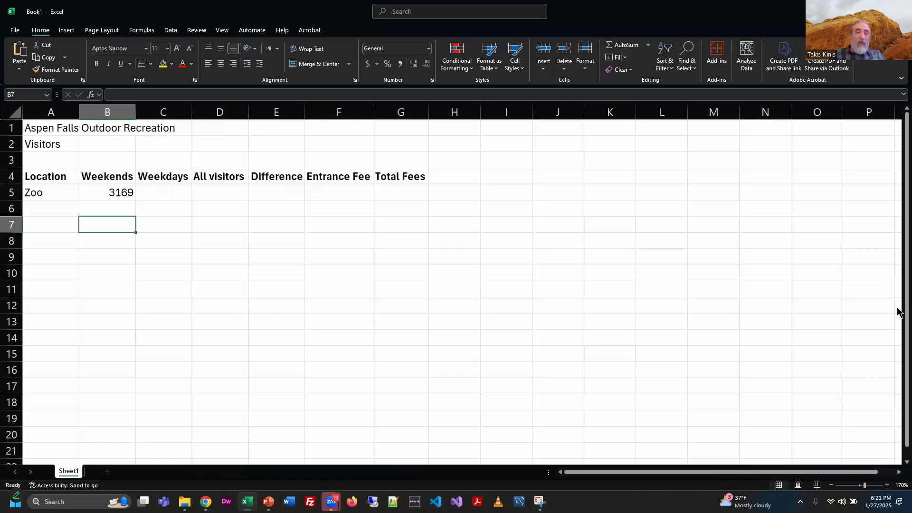
key("alt+Tab")
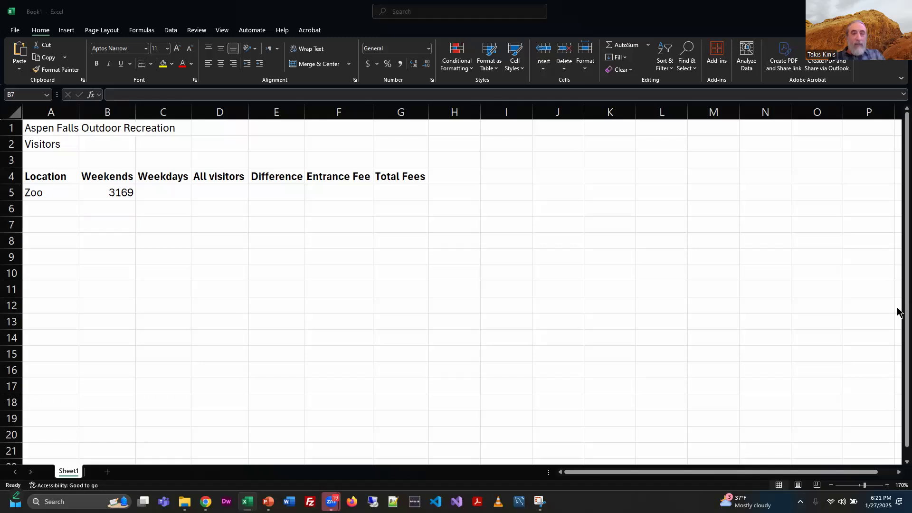
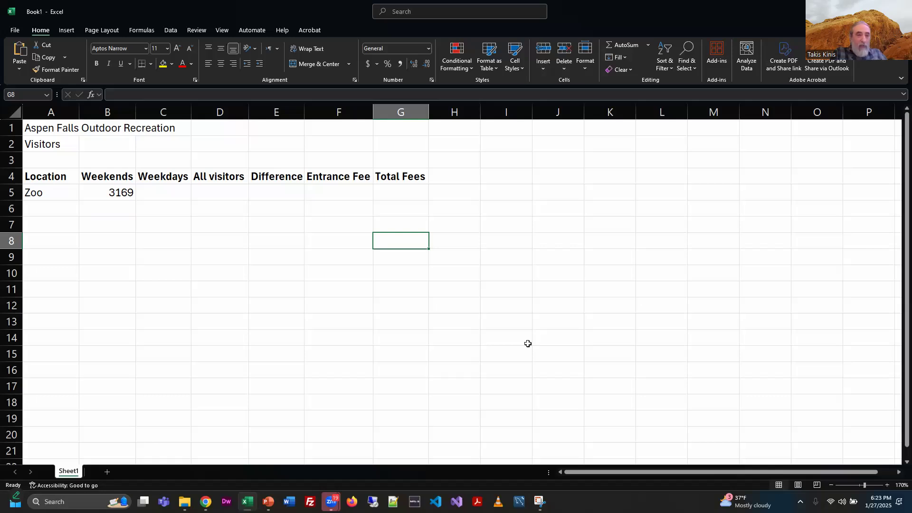
Step: Return to cell A1 and review the Skill 2 slide showing the visitor data to enter, fitted to the window
key("ctrl+Home")
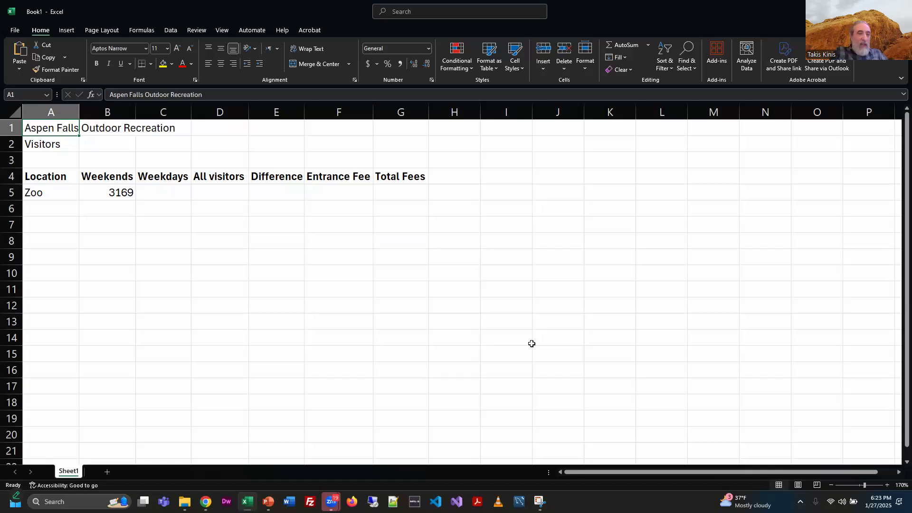
key("alt+Tab")
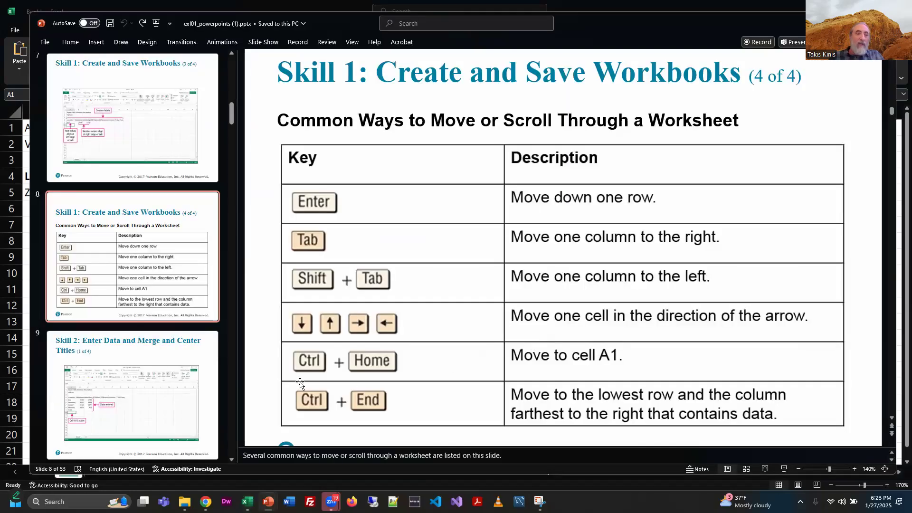
key("Page_Down")
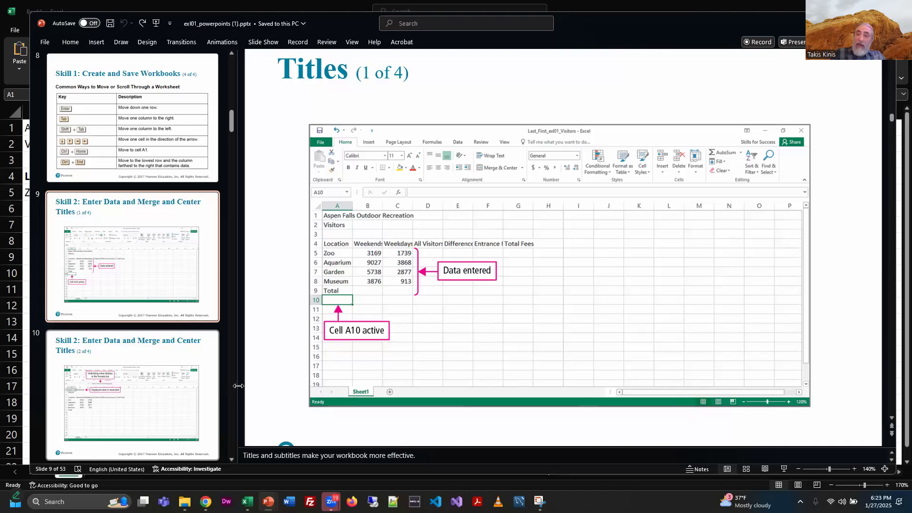
left_click(799, 468)
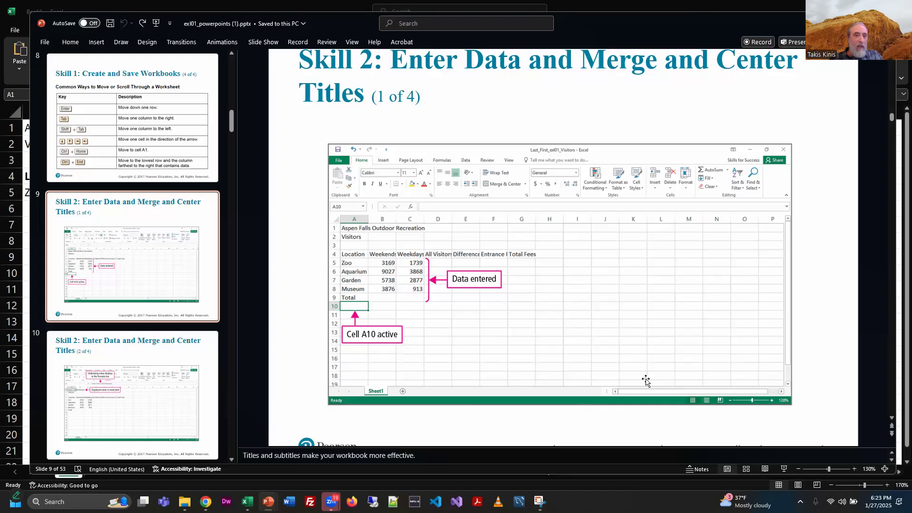
key("alt+Tab")
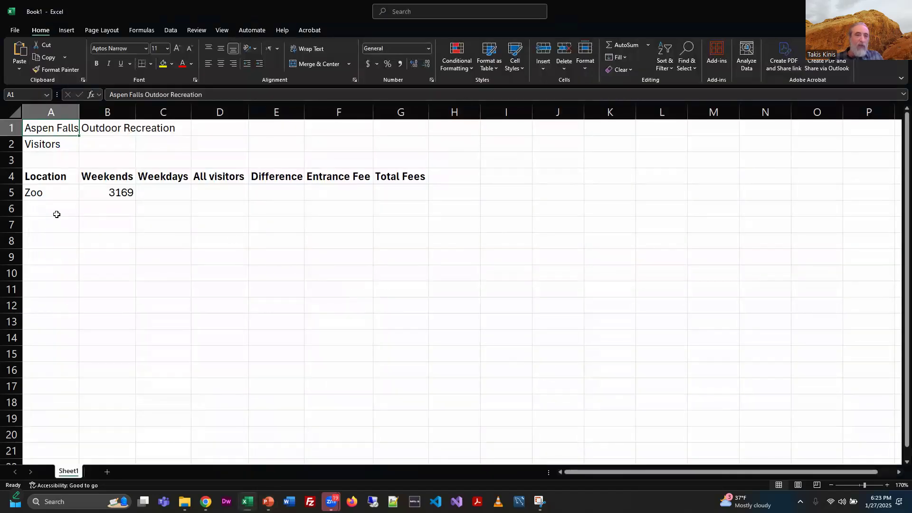
key("alt+Tab")
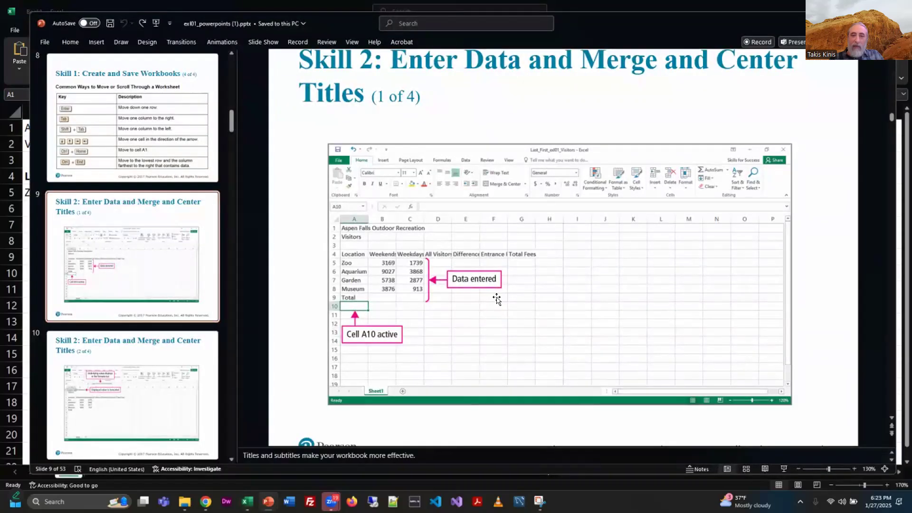
key("alt+Tab")
Step: Enter the location labels Aquarium, Museum, Garden and Total in cells A6 to A9
left_click(64, 209)
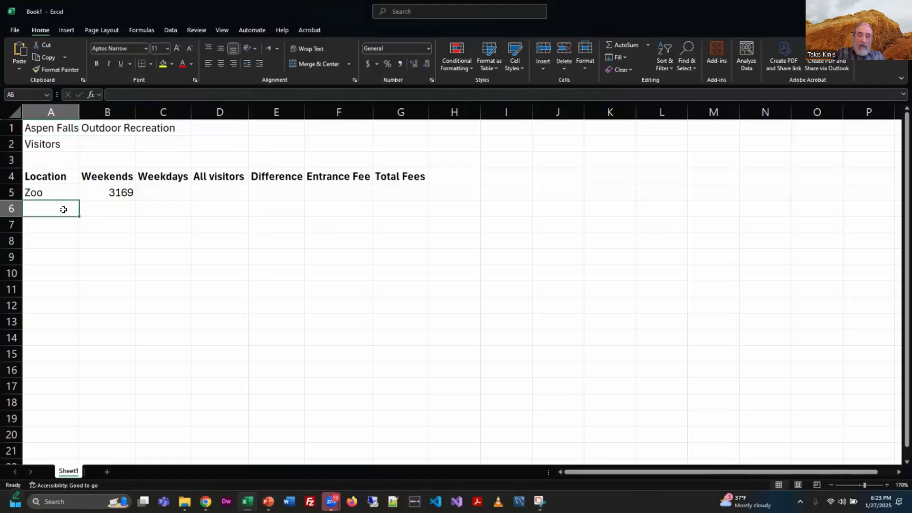
type("Aquarium")
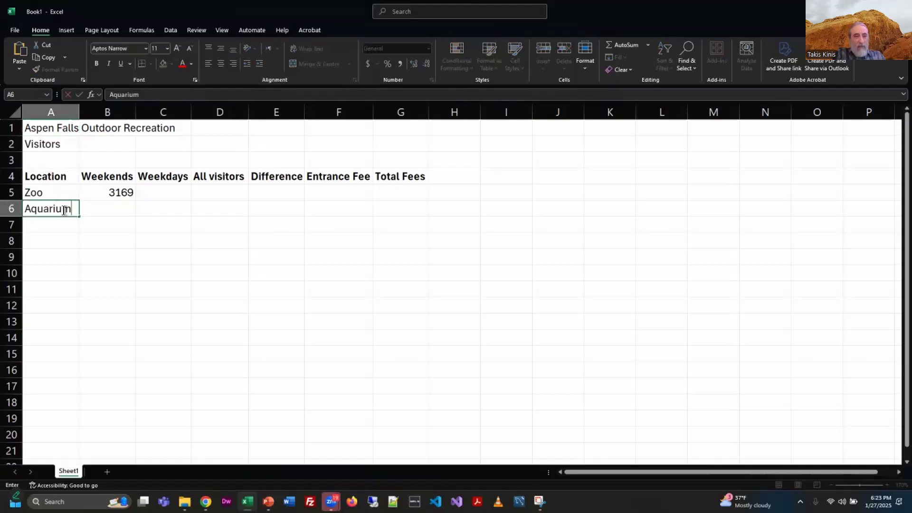
key("Return")
type("Museum")
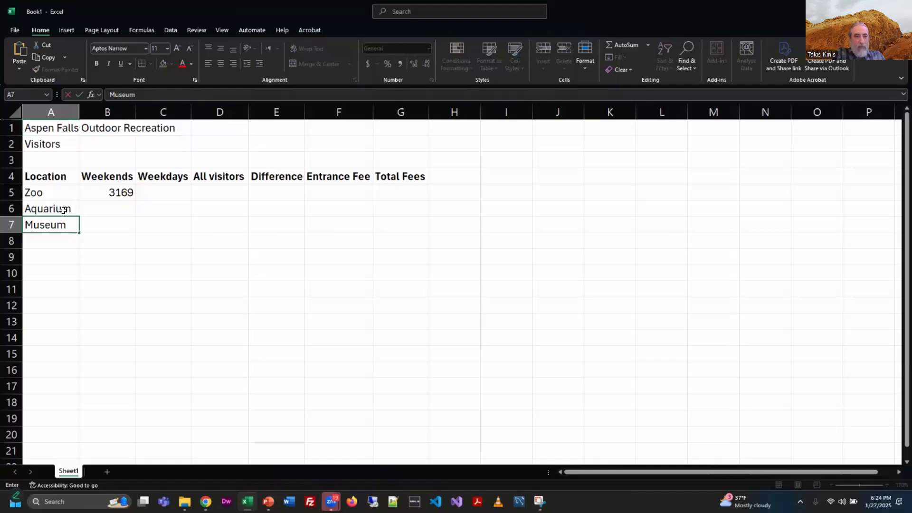
key("Return")
type("Garden")
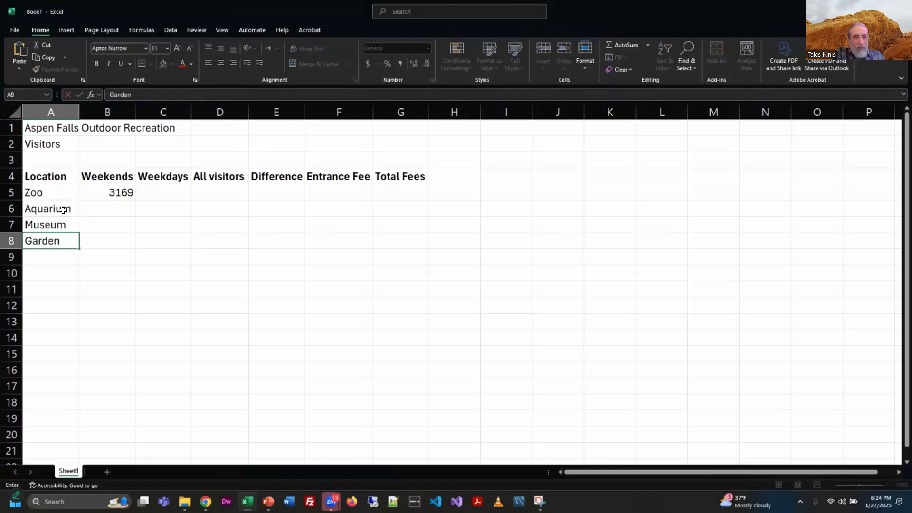
key("Return")
type("Total")
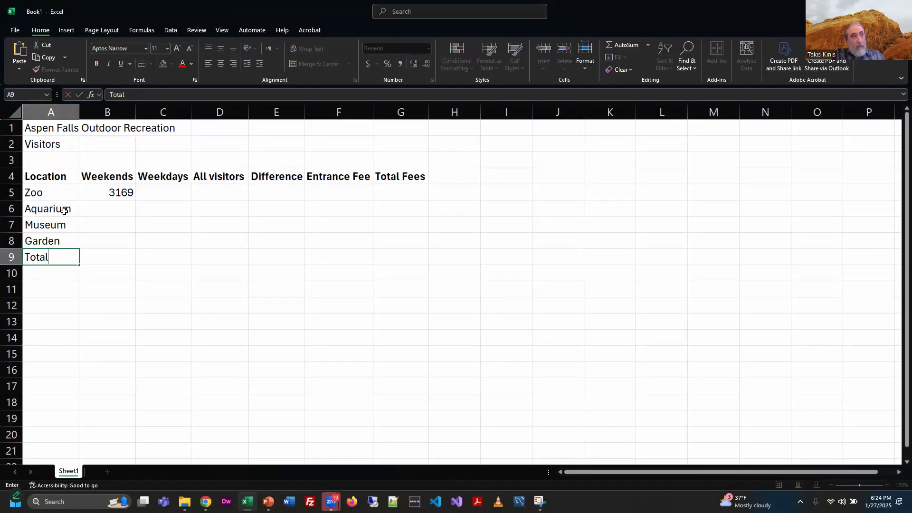
key("Tab")
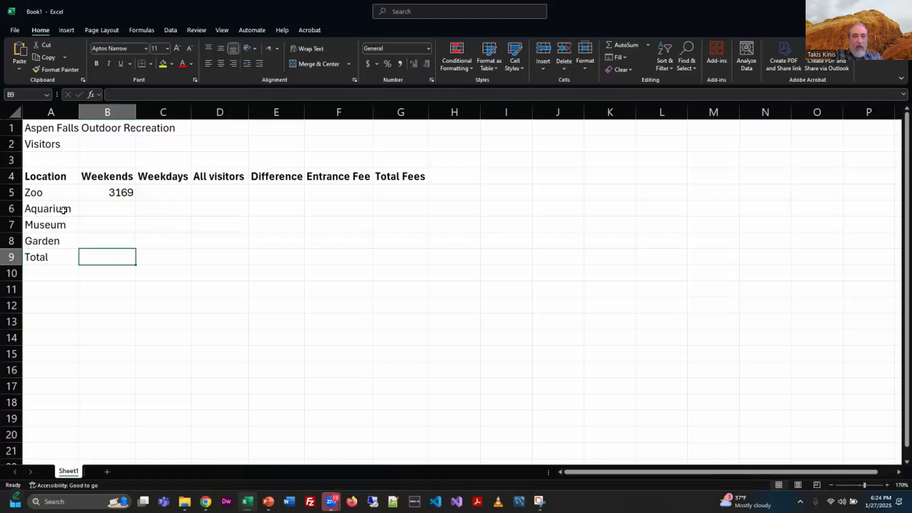
Step: Enter the weekend visitor counts 2345, 4577 and 7754 in cells B6 to B8
key("Up")
key("Up")
key("Up")
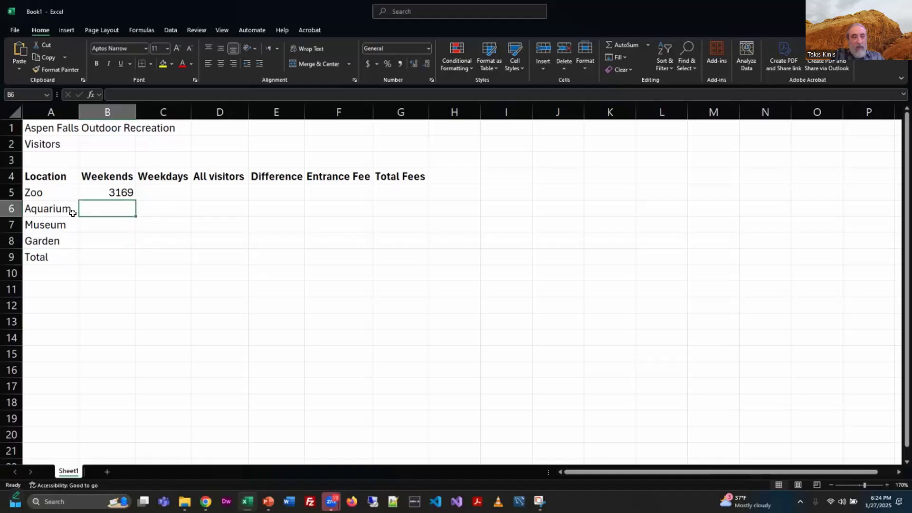
type("2345")
key("Return")
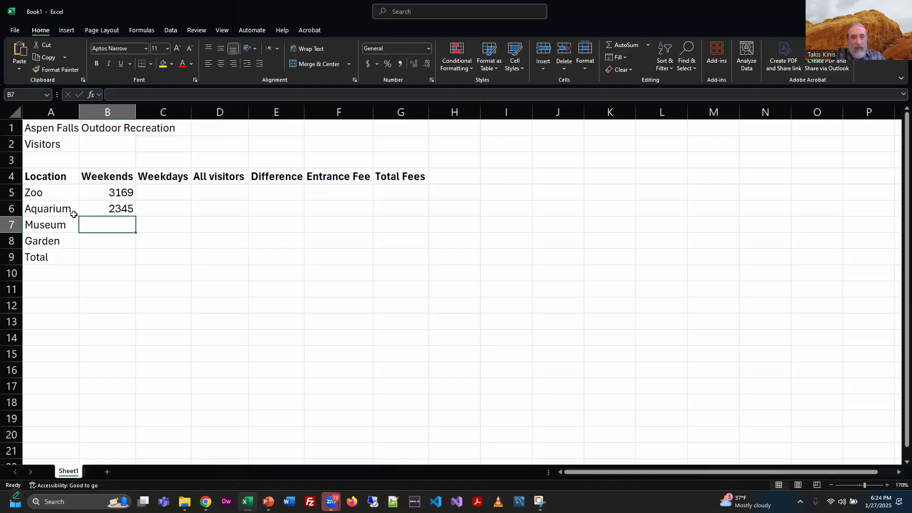
type("4577")
key("Return")
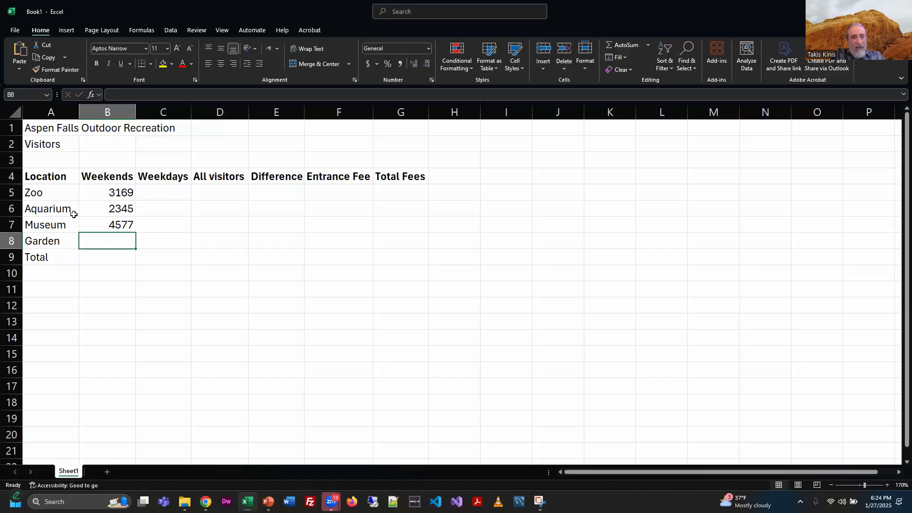
type("7754")
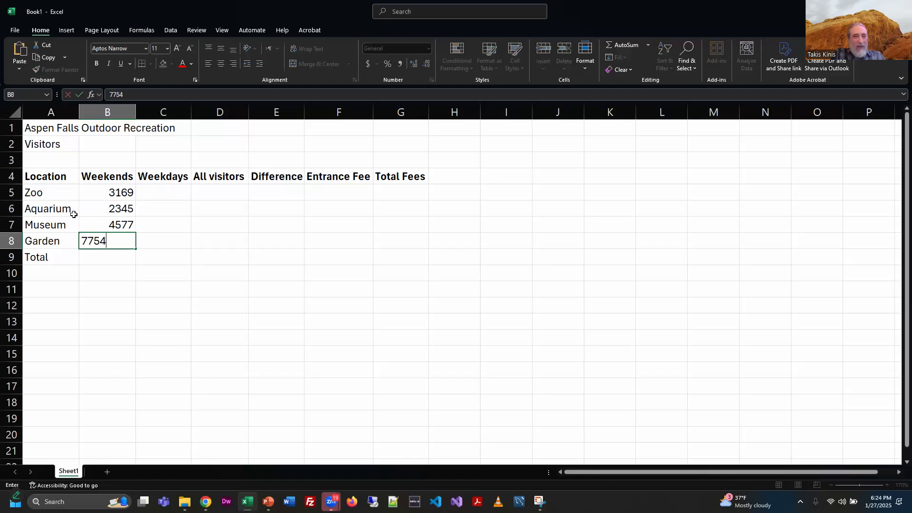
key("Return")
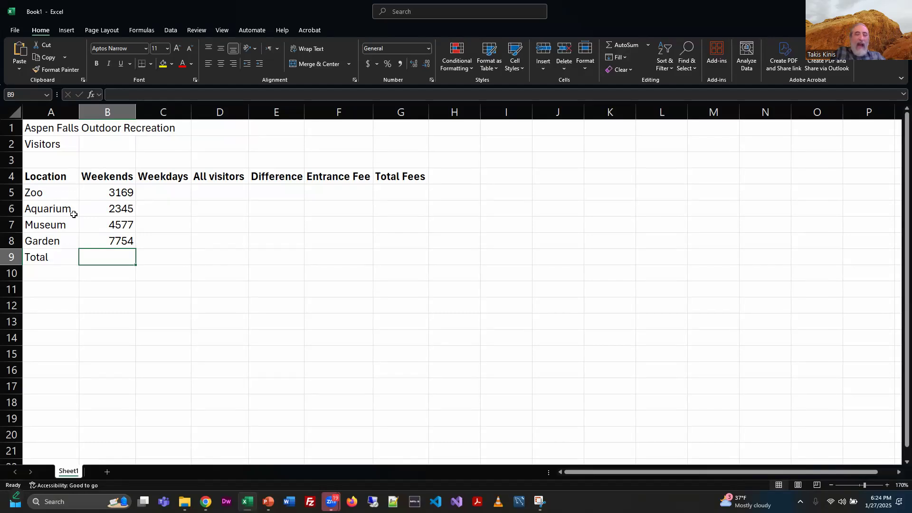
Step: Enter the weekday visitor counts 234, 345, 568 and 456 in cells C5 to C8
key("Down")
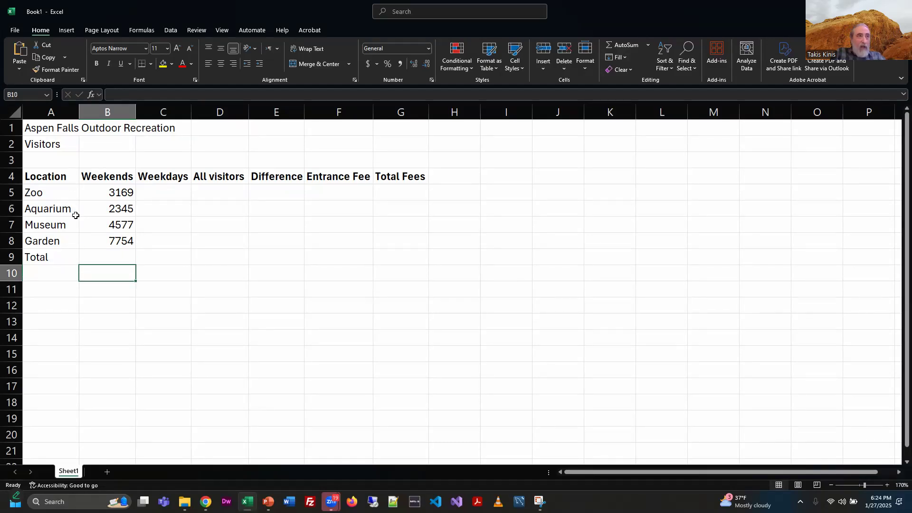
key("Up")
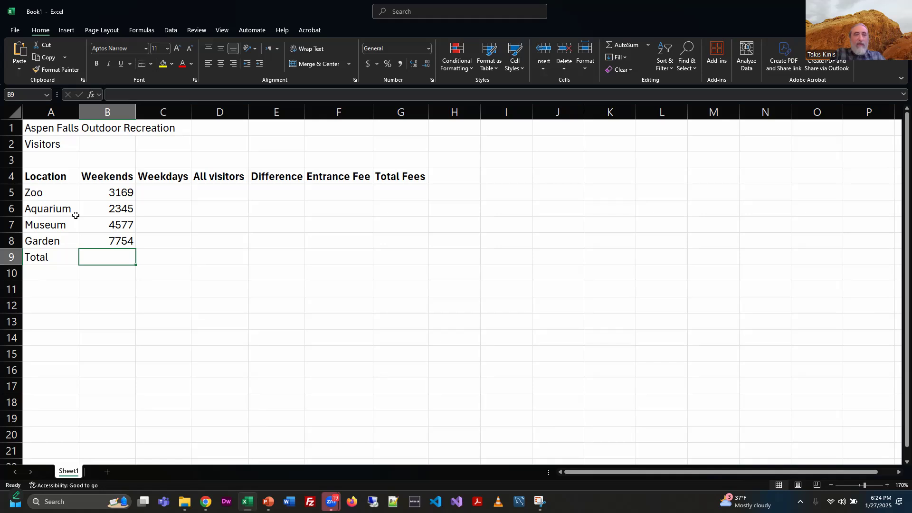
key("Right")
key("Up")
key("Up")
key("Up")
key("Up")
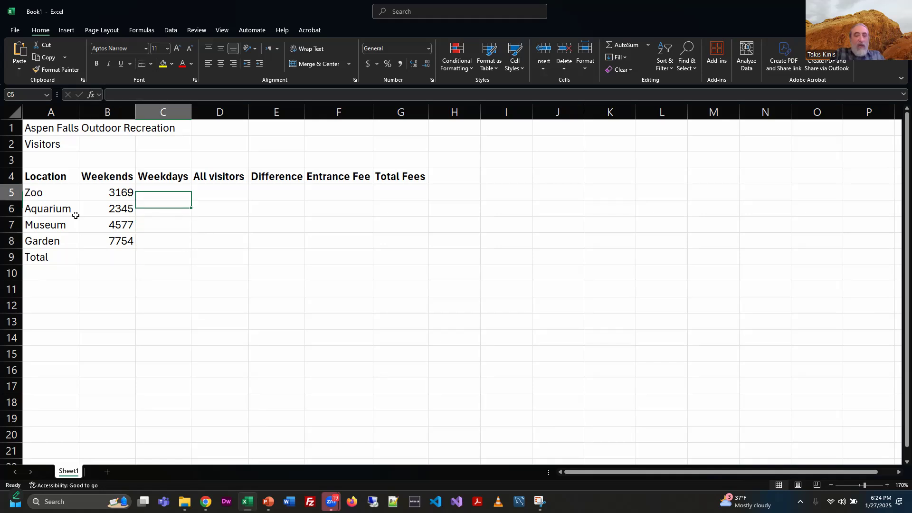
type("234")
key("Return")
type("345")
key("Return")
type("568")
key("Return")
type("456")
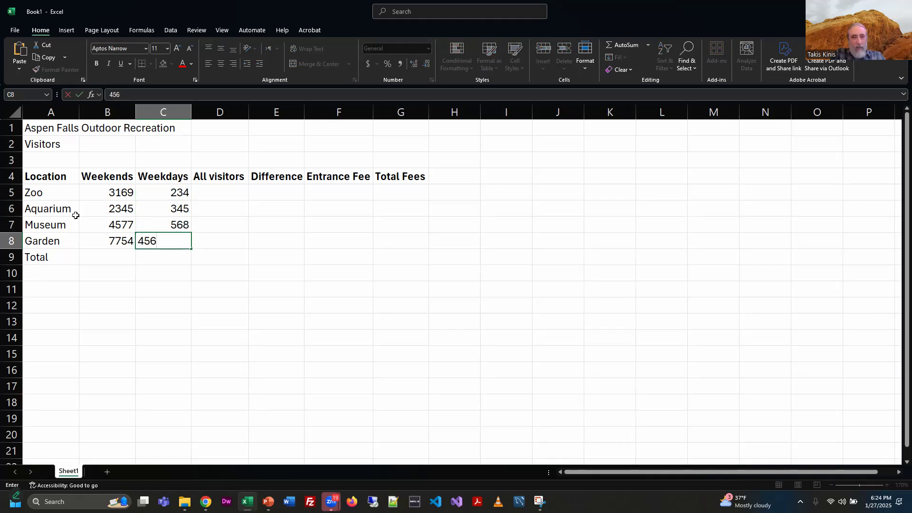
key("Return")
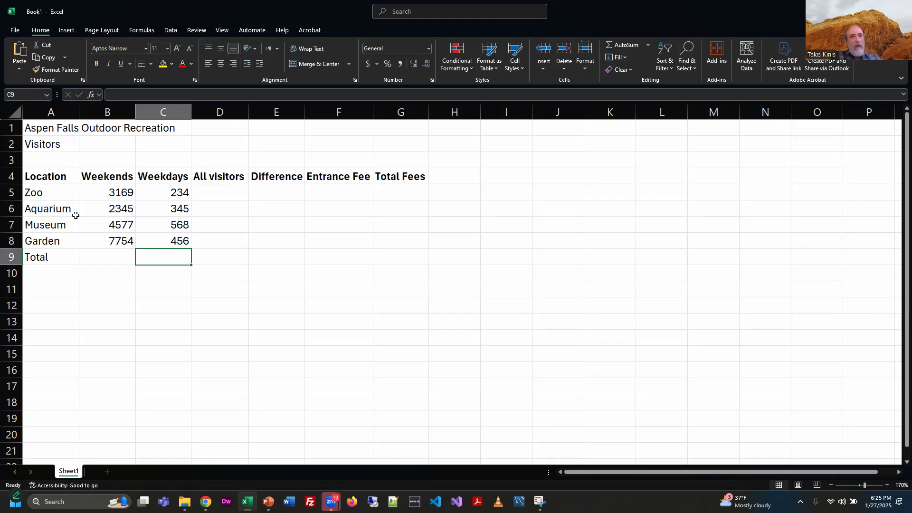
Step: Review the slides on truncated cell values and on selecting the range A1:G1
key("alt+Tab")
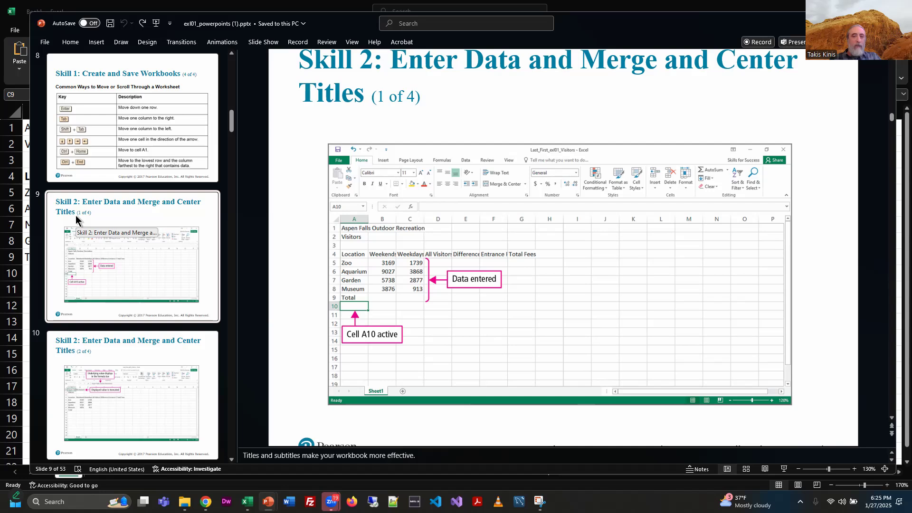
left_click(178, 350)
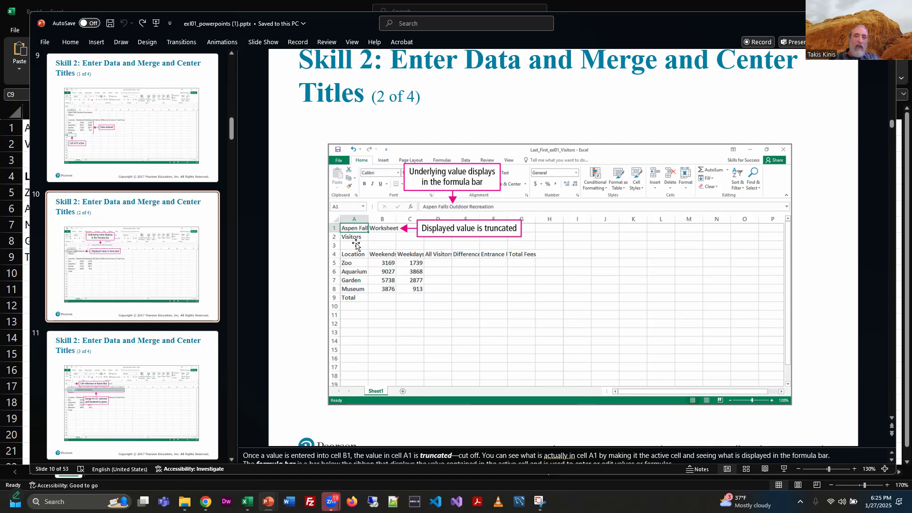
left_click(126, 360)
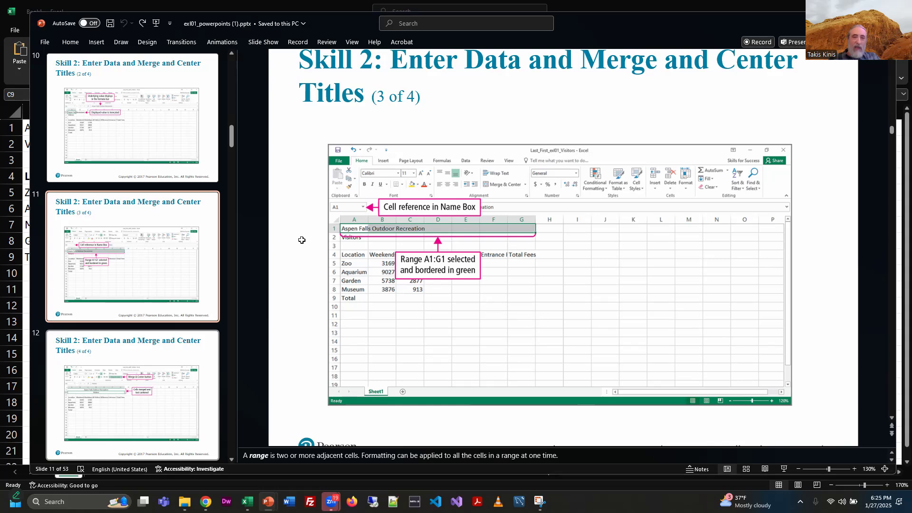
Step: Merge and center the title across A1:G1 and the Visitors subtitle across A2:G2
key("alt+Tab")
left_click_drag(55, 129, 405, 130)
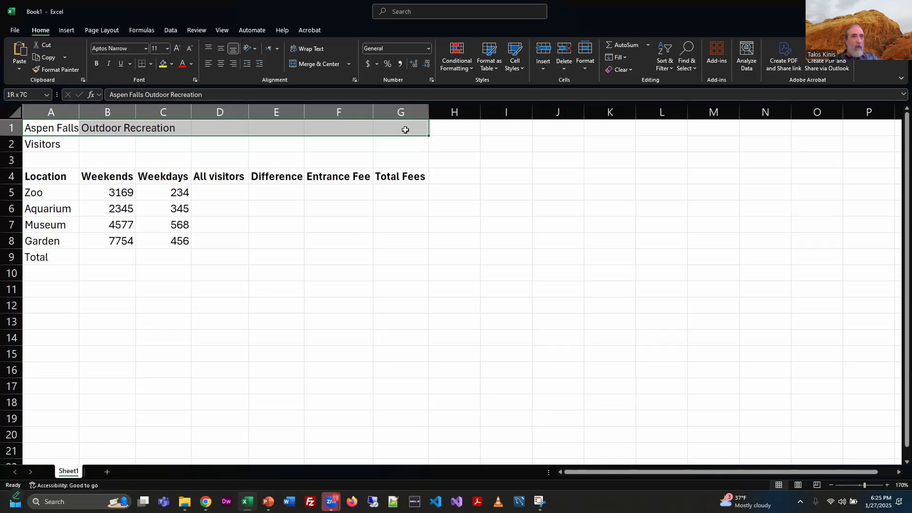
left_click_drag(405, 130, 402, 128)
left_click(230, 158)
left_click_drag(45, 128, 389, 131)
left_click(271, 167)
left_click(58, 132)
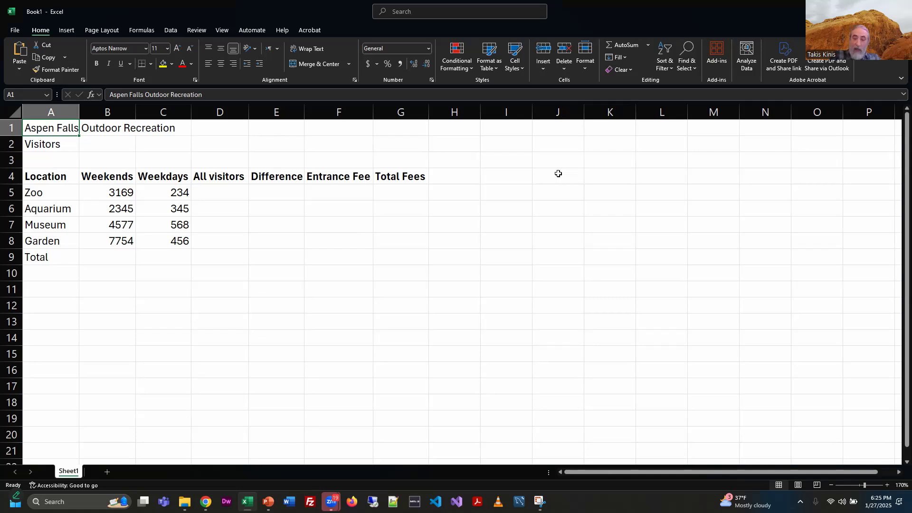
key("shift+Right")
key("shift+Right")
key("shift+Right")
key("shift+Right")
key("shift+Right")
key("shift+Right")
key("shift+Right")
key("shift+Left")
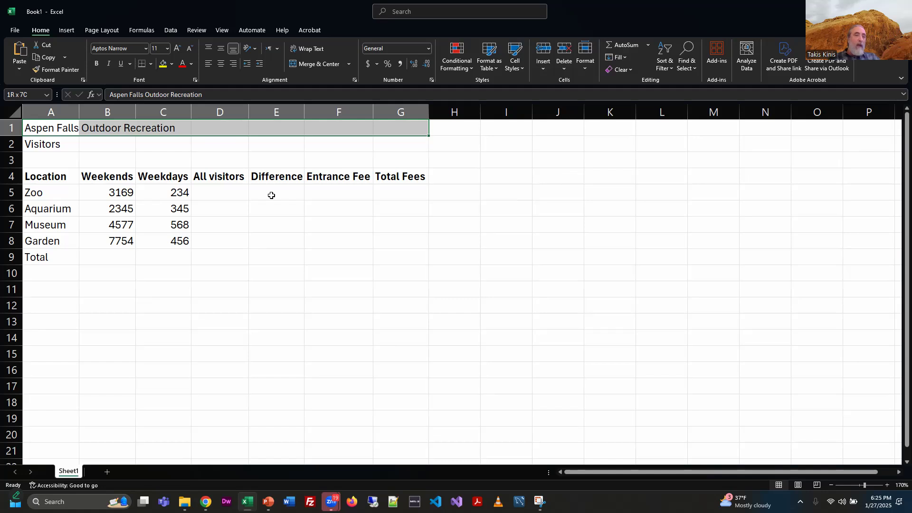
left_click(315, 64)
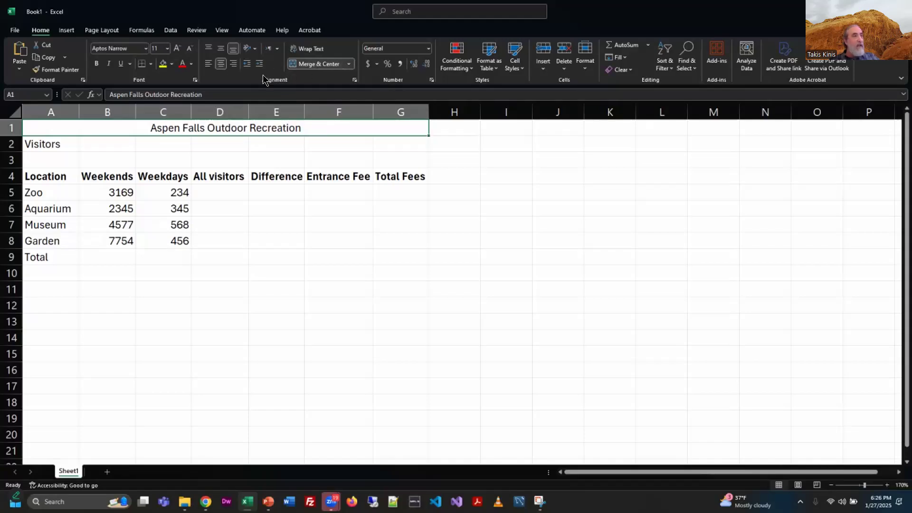
left_click_drag(50, 148, 411, 142)
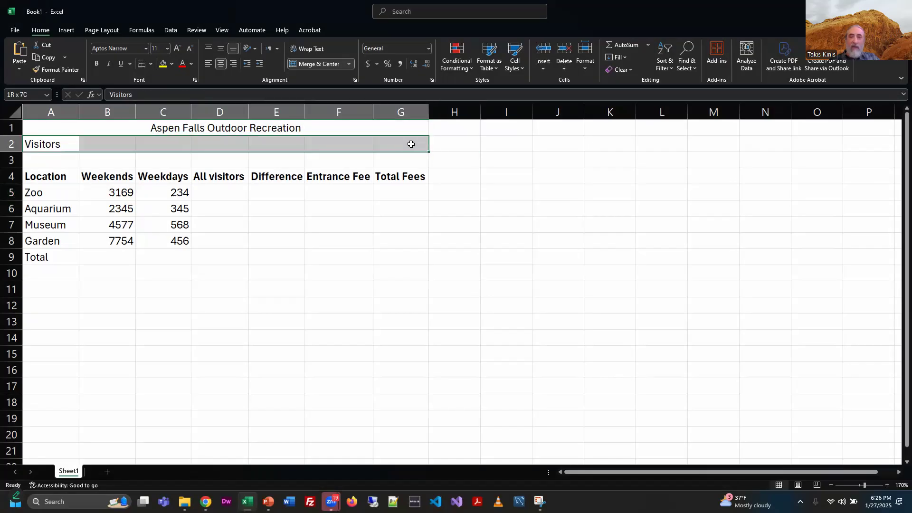
left_click(504, 245)
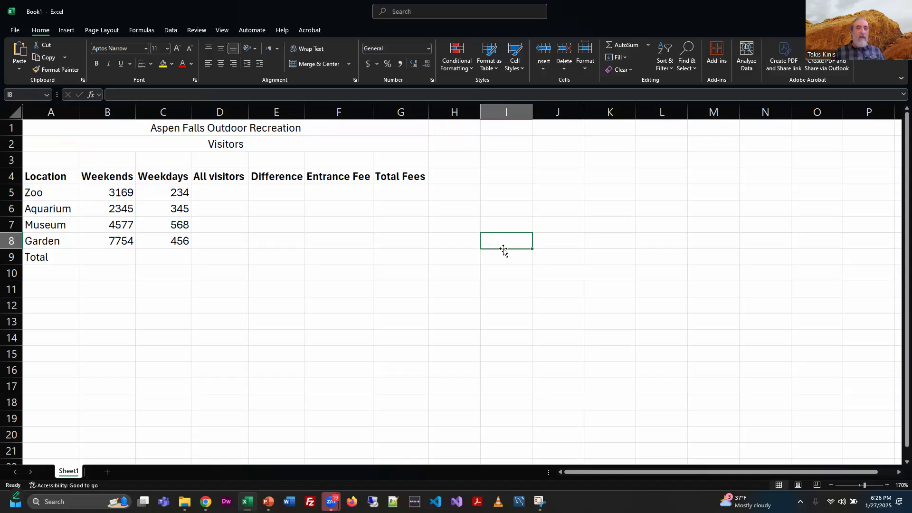
Step: Format the merged title in cell A1 as 14-point bold
left_click(235, 130)
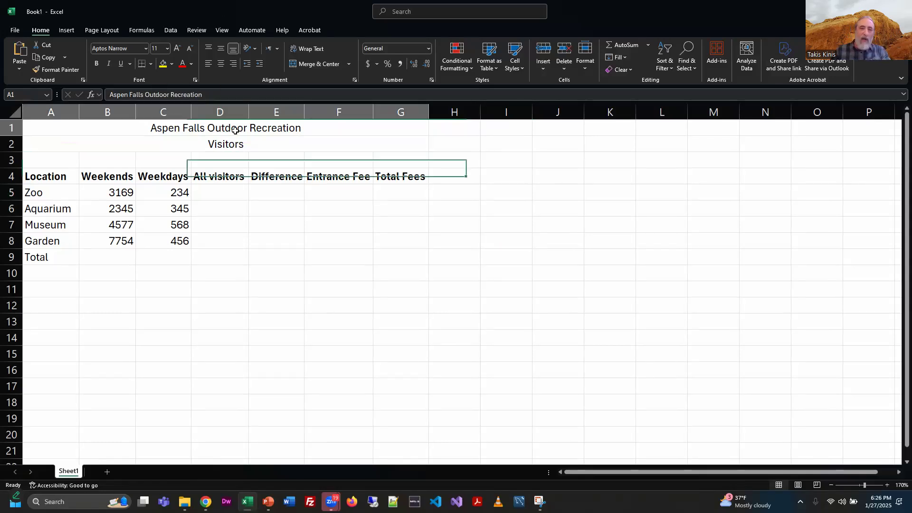
left_click(167, 48)
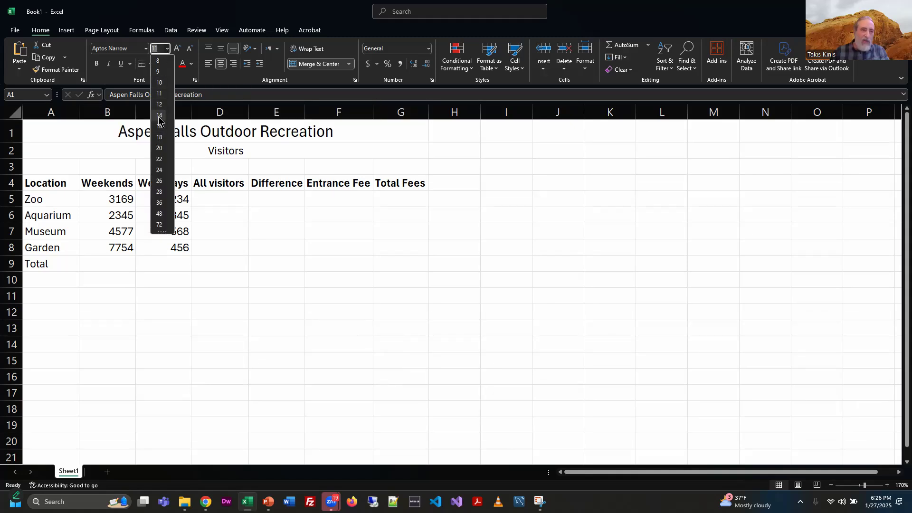
left_click(160, 117)
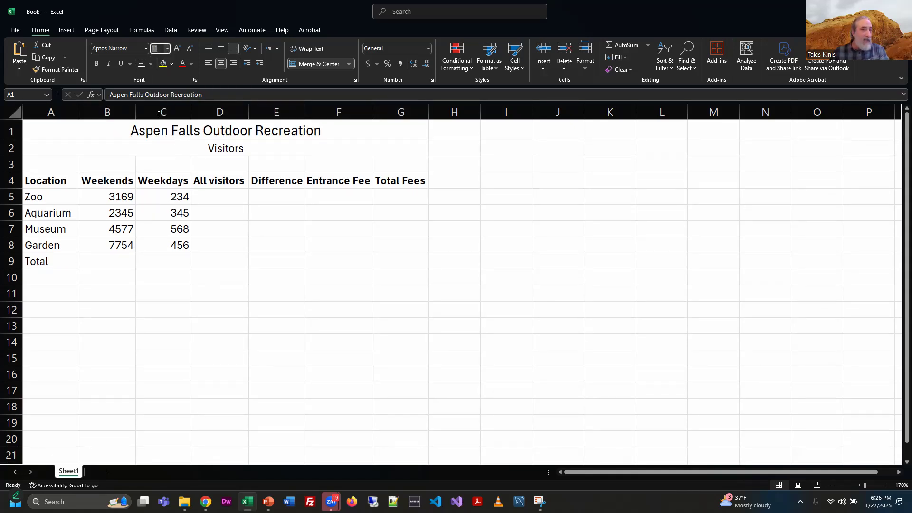
left_click(96, 64)
Step: Format the Visitors subtitle in merged cell A2 as 14-point bold
left_click(227, 148)
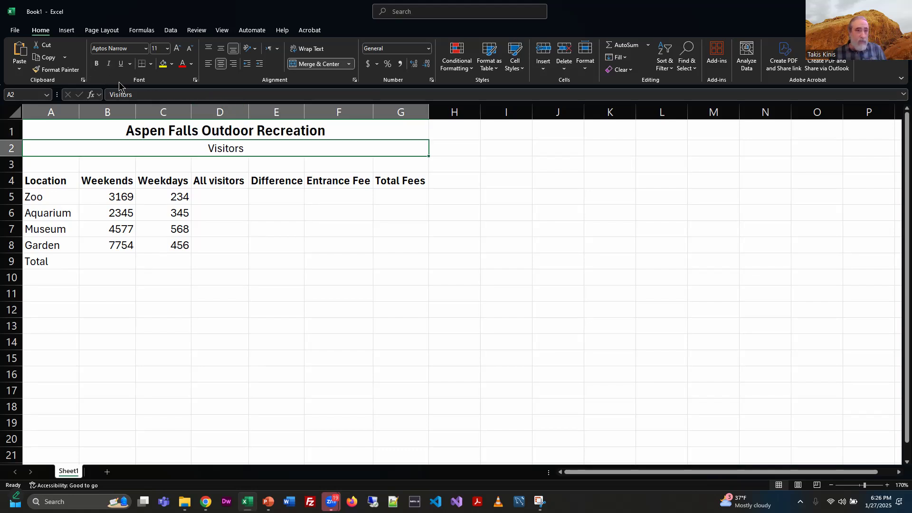
left_click(167, 49)
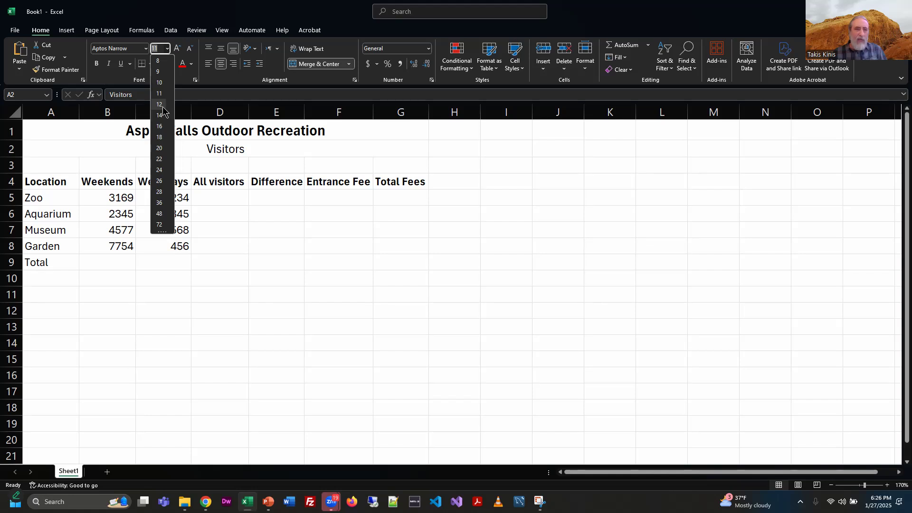
left_click(161, 115)
left_click(97, 65)
left_click(447, 182)
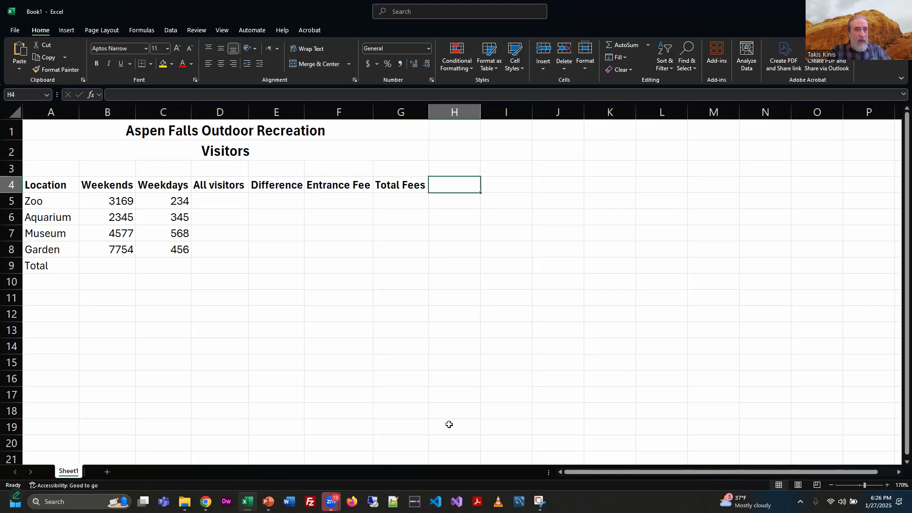
Step: Move the active cell around the sheet to examine how the merged title and subtitle cells are selected
key("Up")
key("Left")
key("Left")
key("Left")
key("Left")
key("Left")
key("Left")
key("Left")
key("Right")
key("Right")
key("Right")
key("Right")
key("Right")
key("Right")
key("Right")
key("Right")
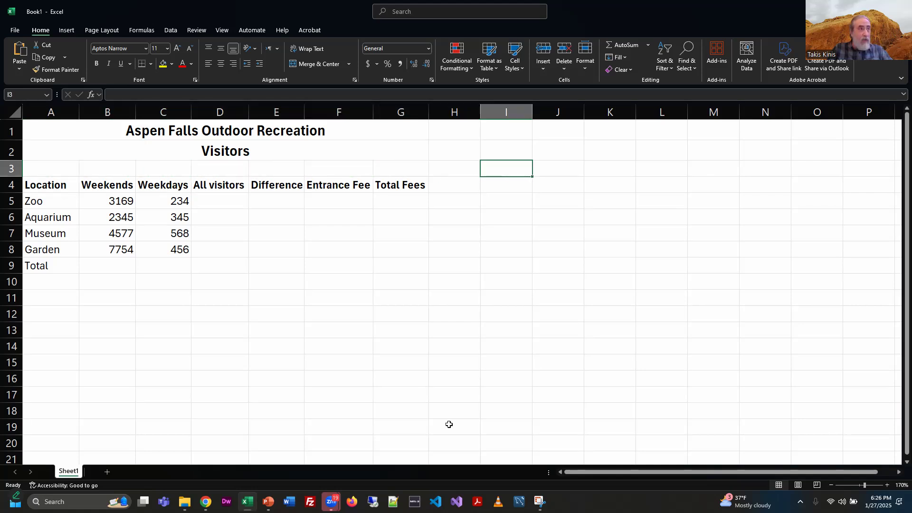
key("Right")
key("Up")
key("Up")
key("Left")
key("Left")
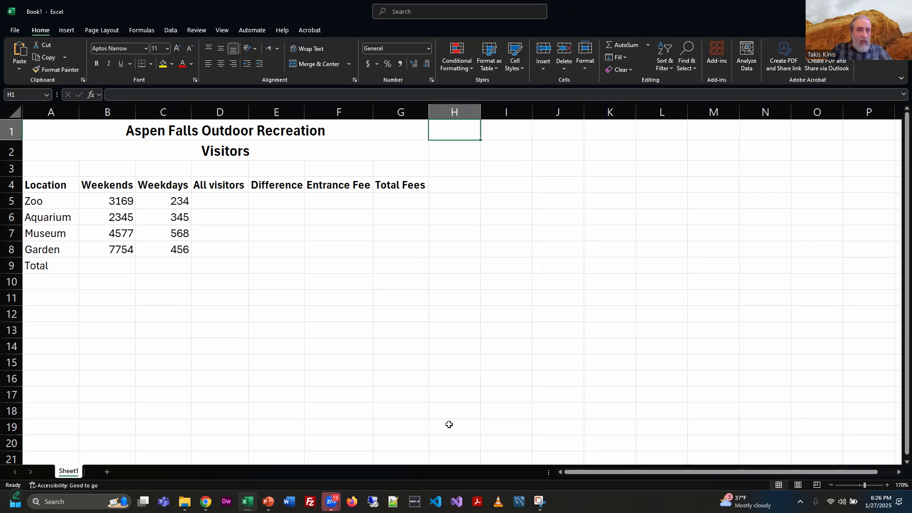
key("Left")
key("Down")
key("Up")
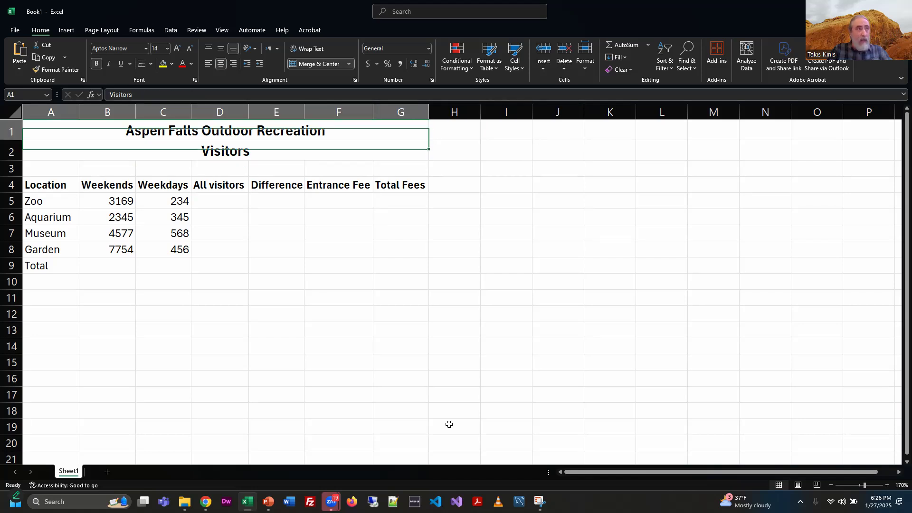
key("Down")
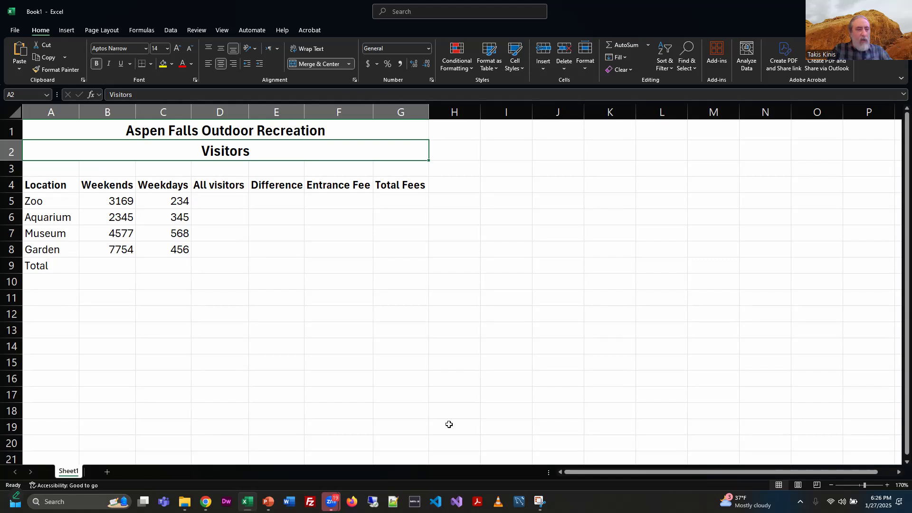
key("Down")
key("Up")
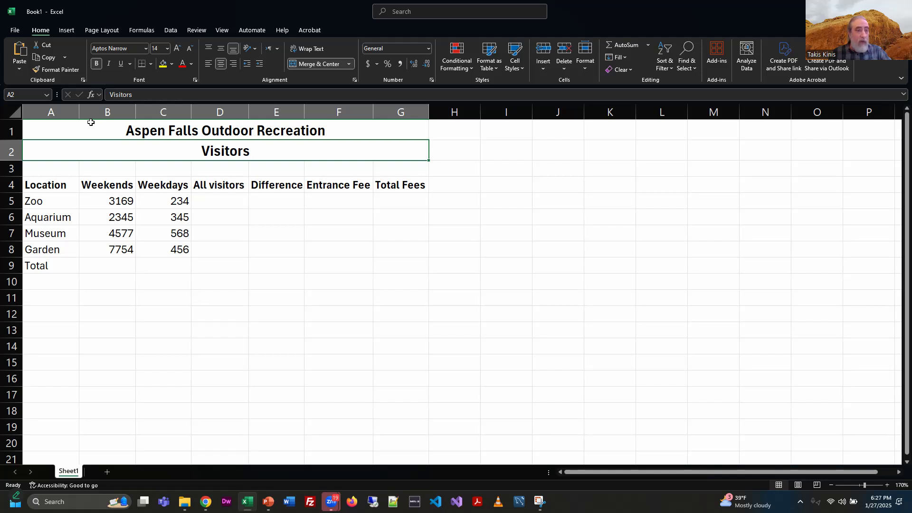
key("Up")
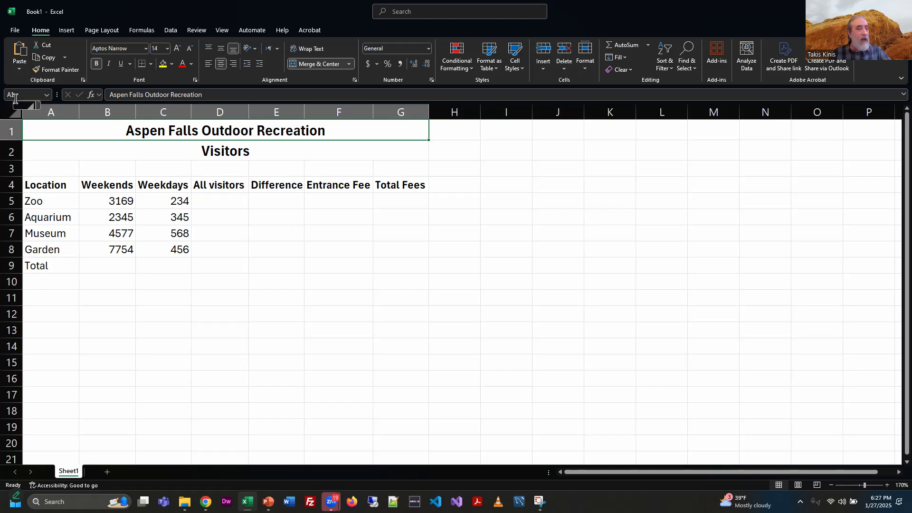
Step: Review the Merge & Center options available for the merged title cells
left_click(261, 156)
left_click_drag(304, 162, 418, 179)
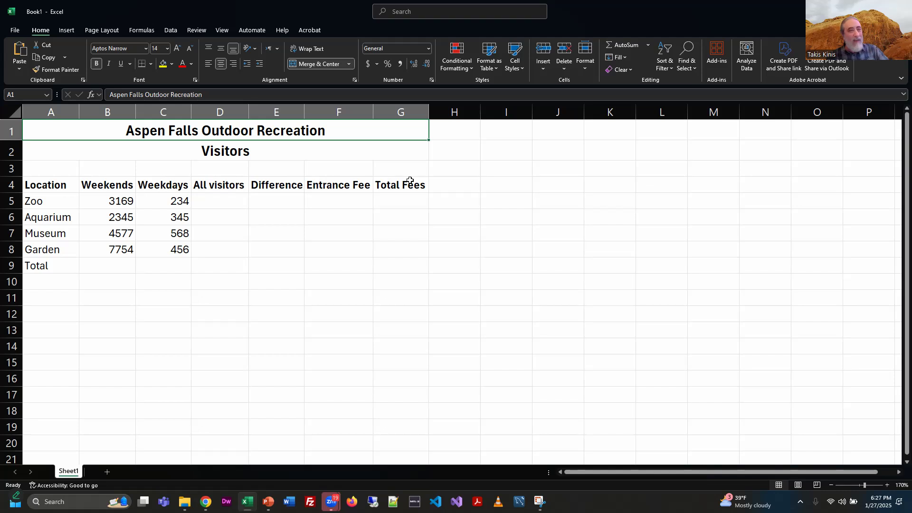
left_click(348, 64)
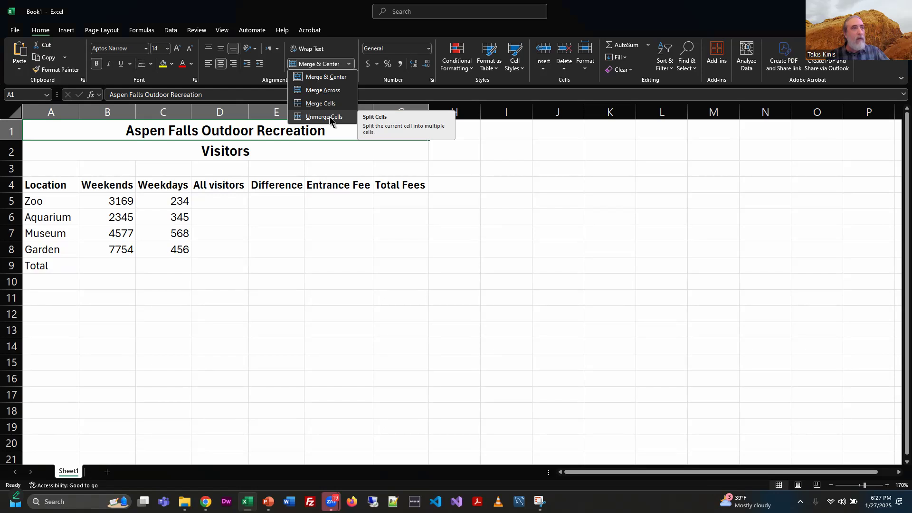
left_click(529, 181)
left_click(95, 153)
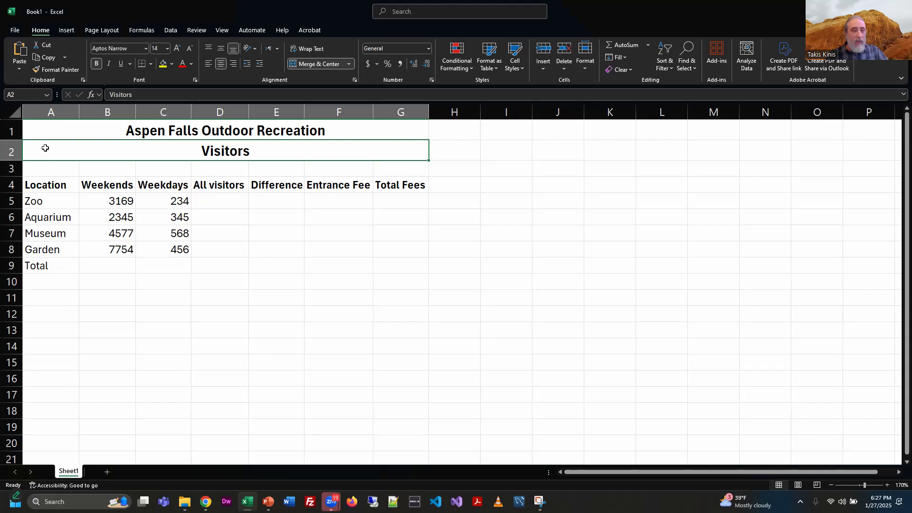
left_click(52, 129)
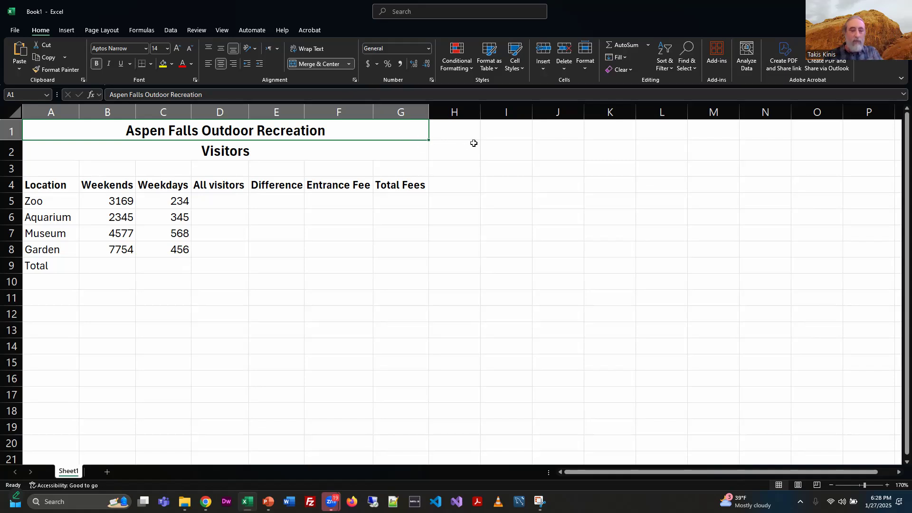
Step: Switch to the slides and review the Merge and Center slide and the arithmetic operator symbols slide
key("alt+Tab")
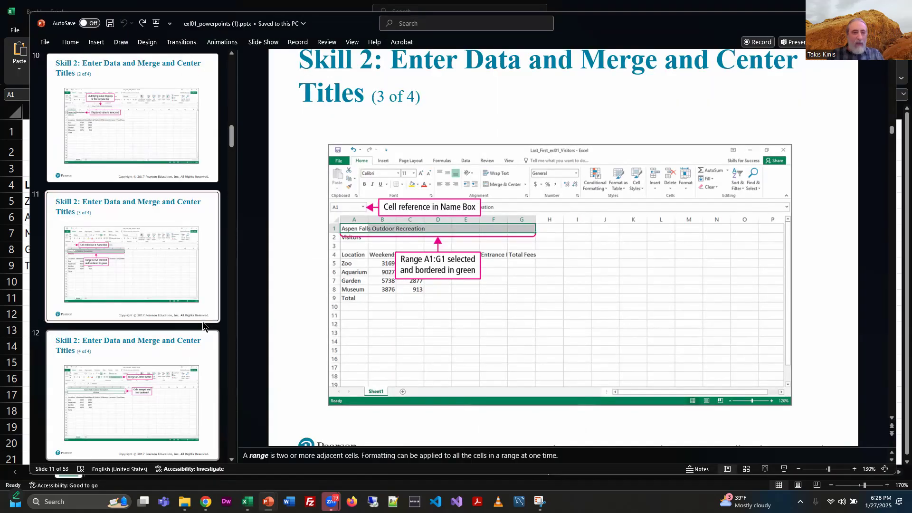
scroll(178, 355, "down", 2)
scroll(178, 355, "down", 4)
left_click(192, 197)
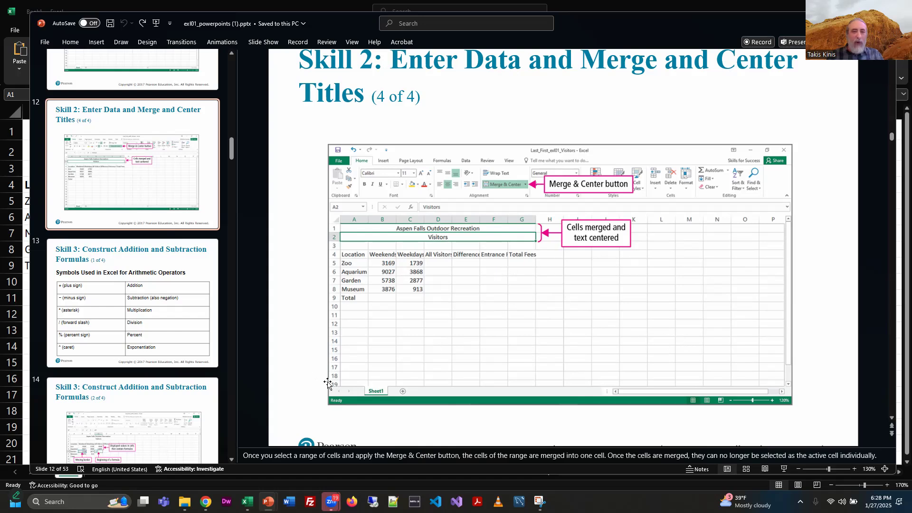
left_click(210, 266)
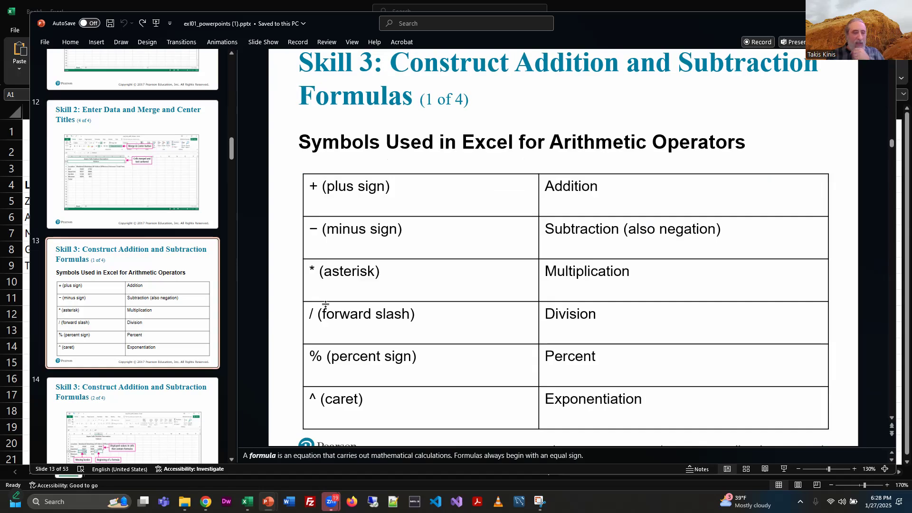
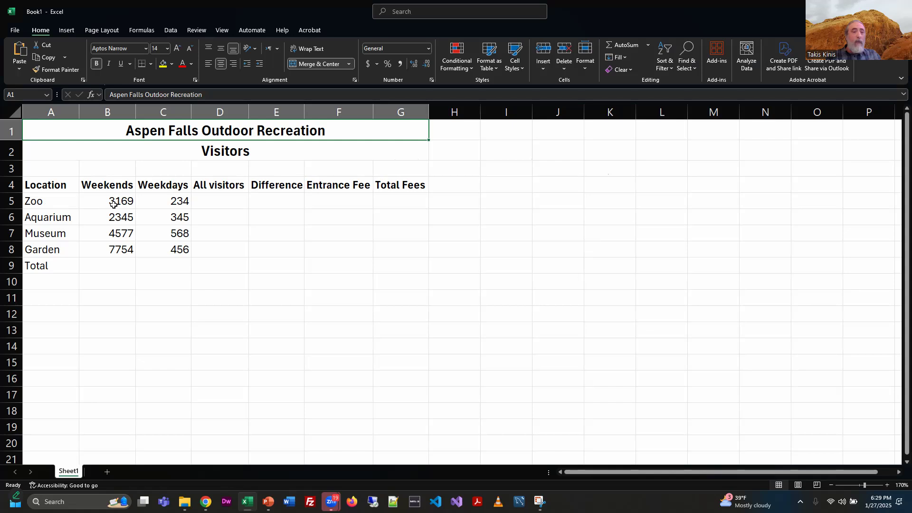
Step: Select the Zoo weekend and weekday counts to examine their sum
left_click(39, 202)
left_click_drag(39, 202, 160, 205)
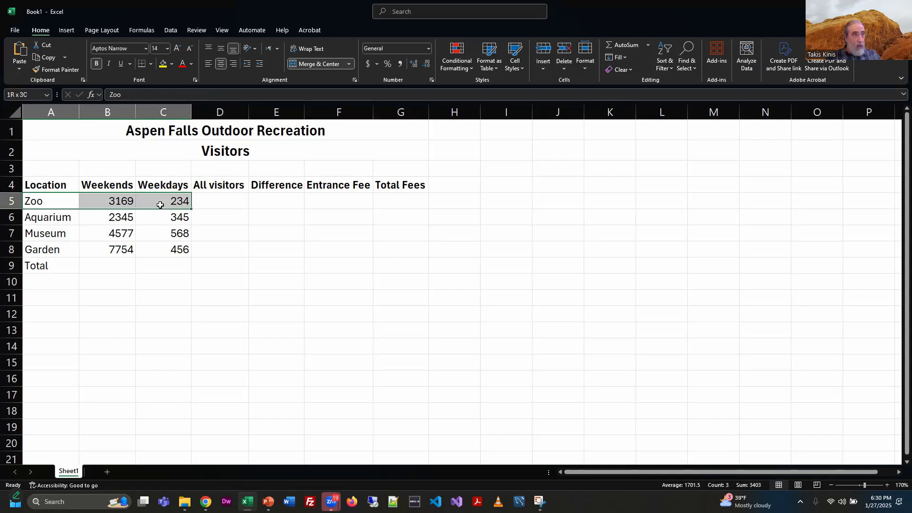
left_click(121, 204)
left_click(167, 203)
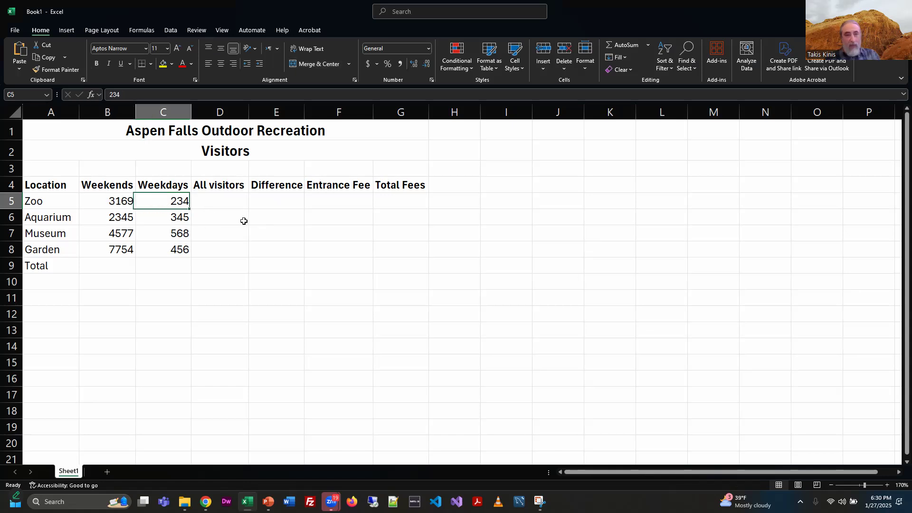
Step: Enter the formula =3169 + 234 in D5 for the Zoo's all visitors total
left_click(238, 199)
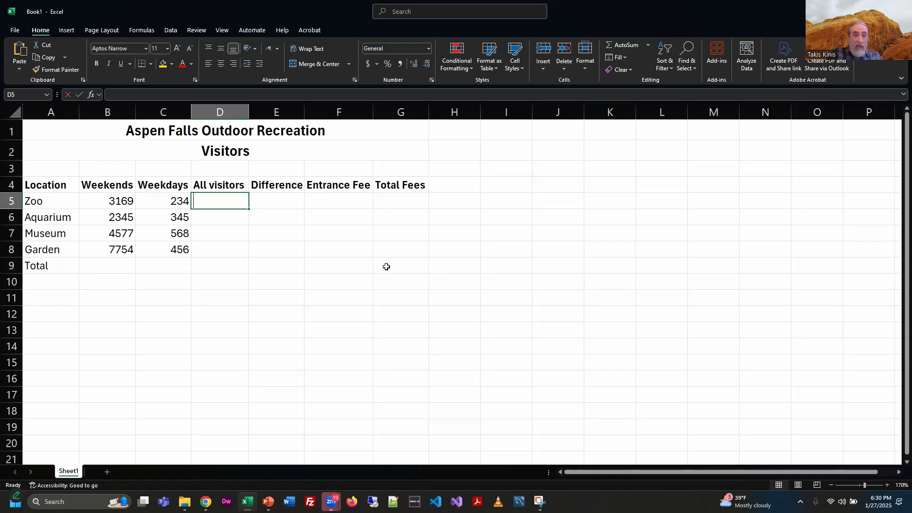
type("=")
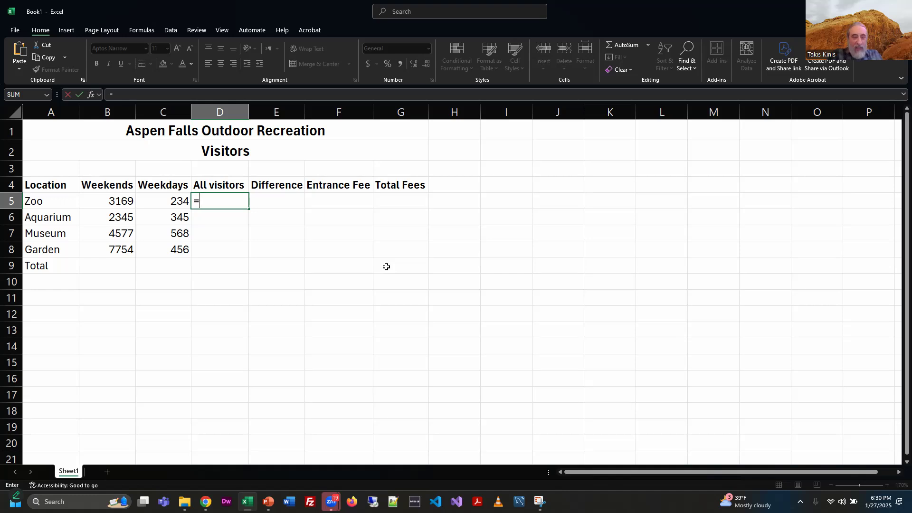
type("3169")
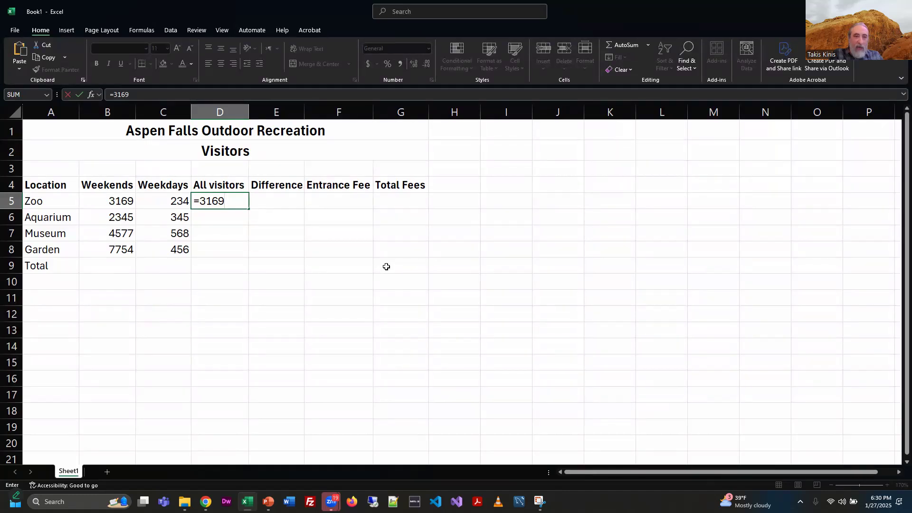
type(" +")
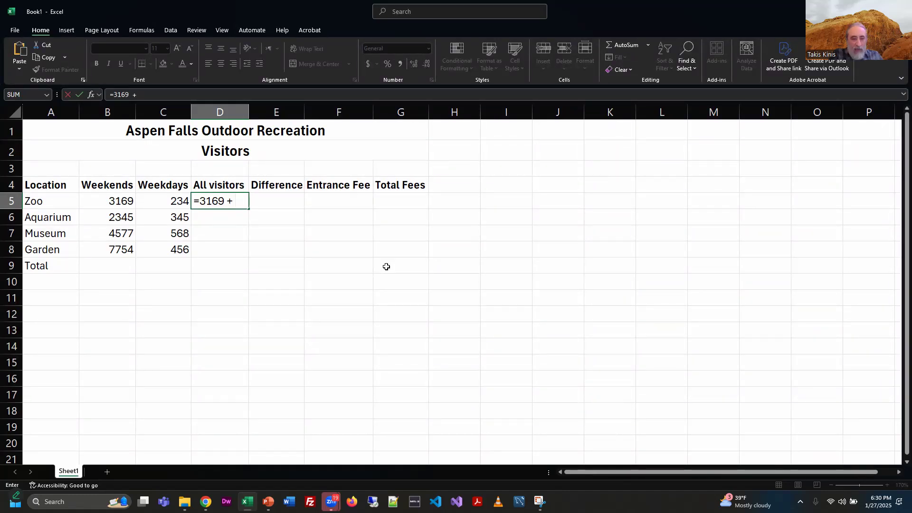
type(" 234")
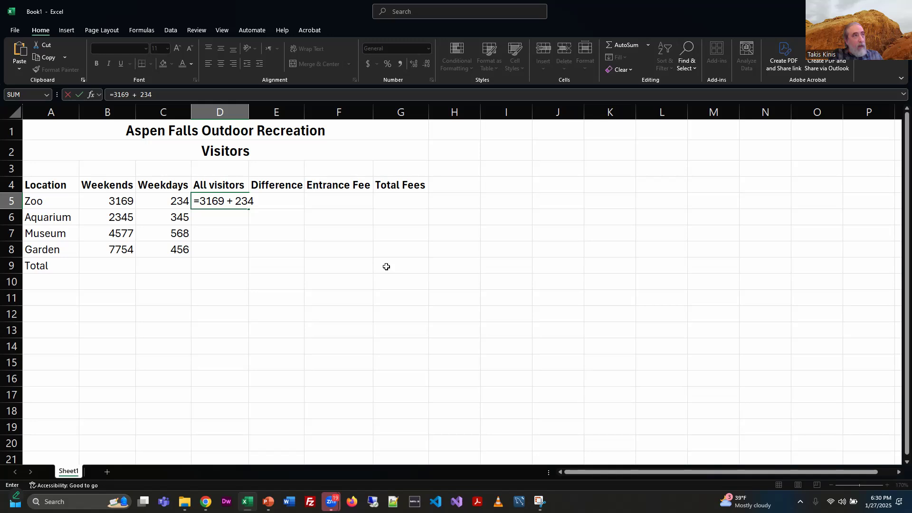
key("Return")
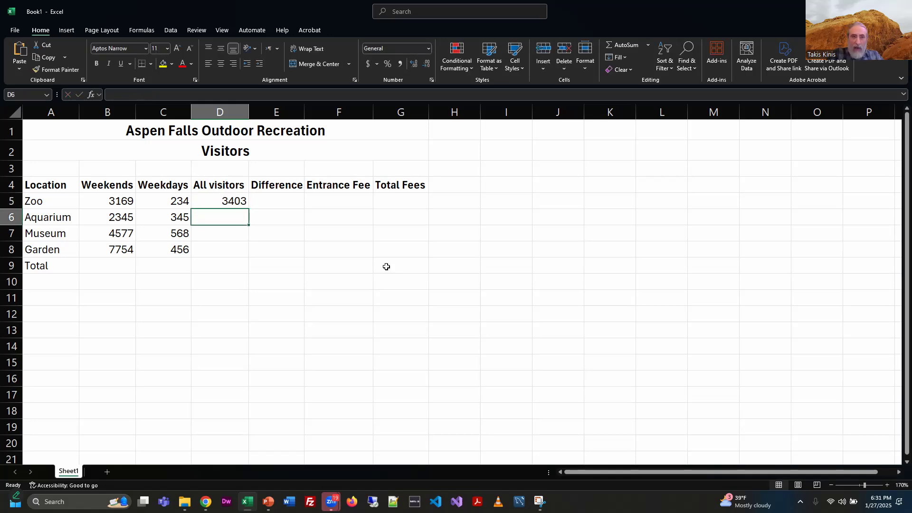
key("Up")
left_click_drag(168, 95, 90, 97)
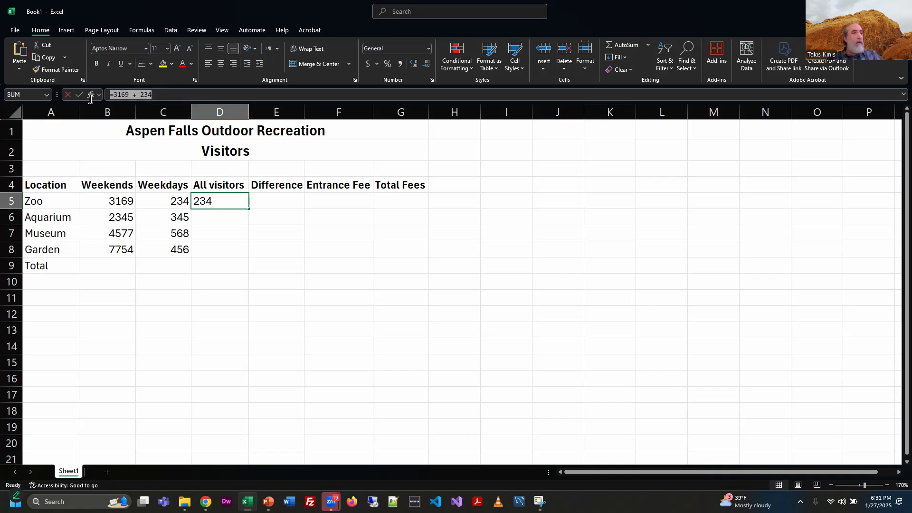
type("=")
left_click(259, 231)
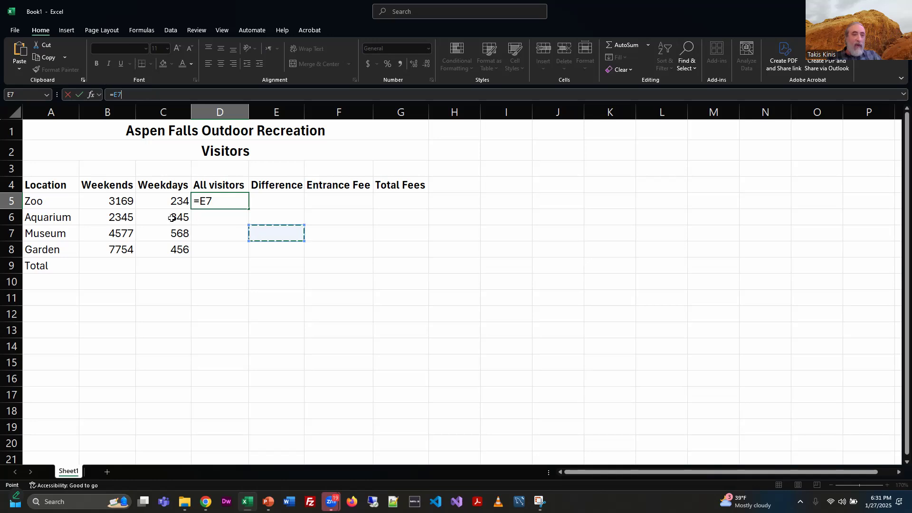
key("Escape")
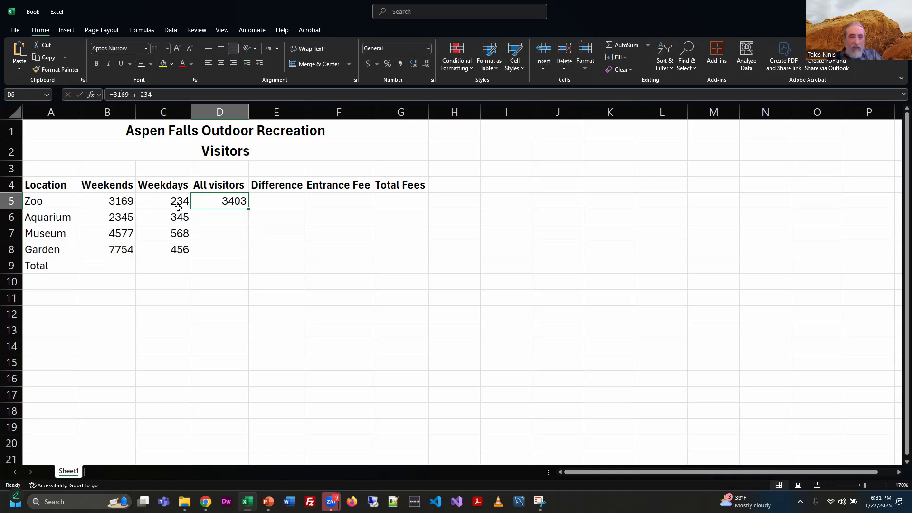
Step: Change the Zoo weekday count in C5 to 237
left_click(169, 204)
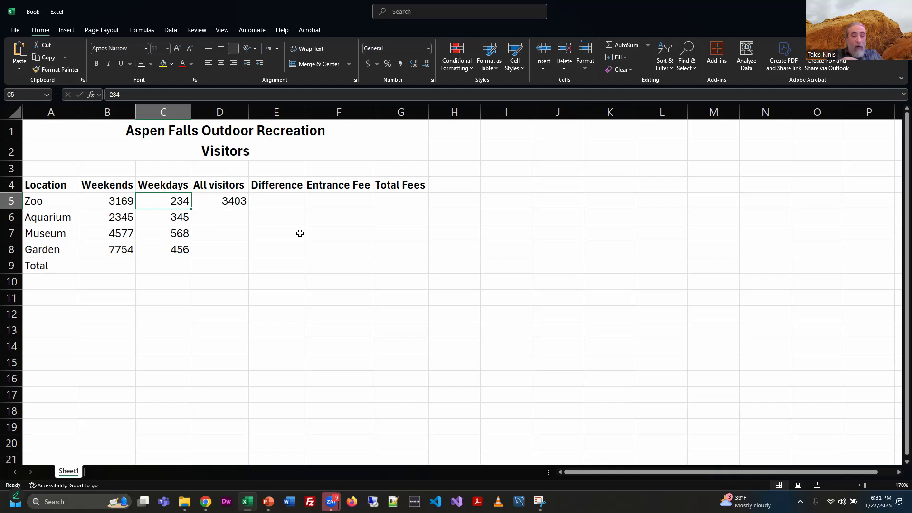
key("F2")
key("BackSpace")
type("7")
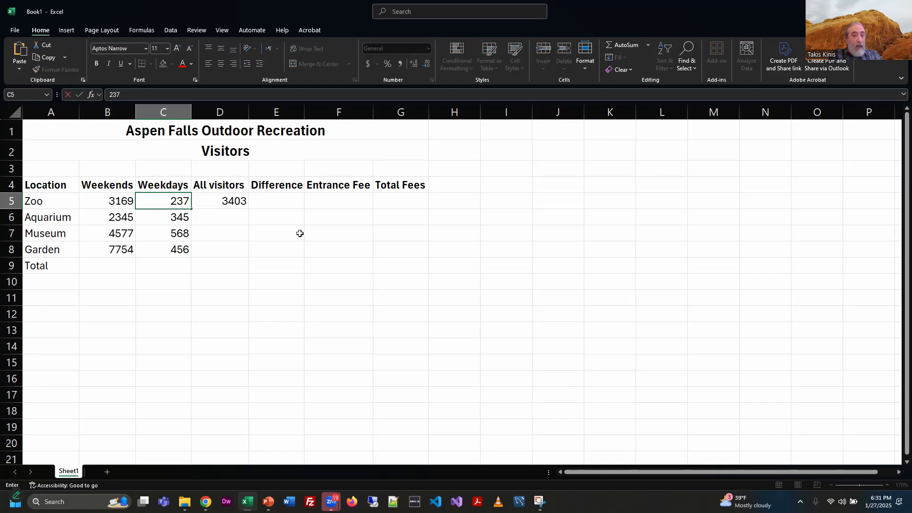
key("Return")
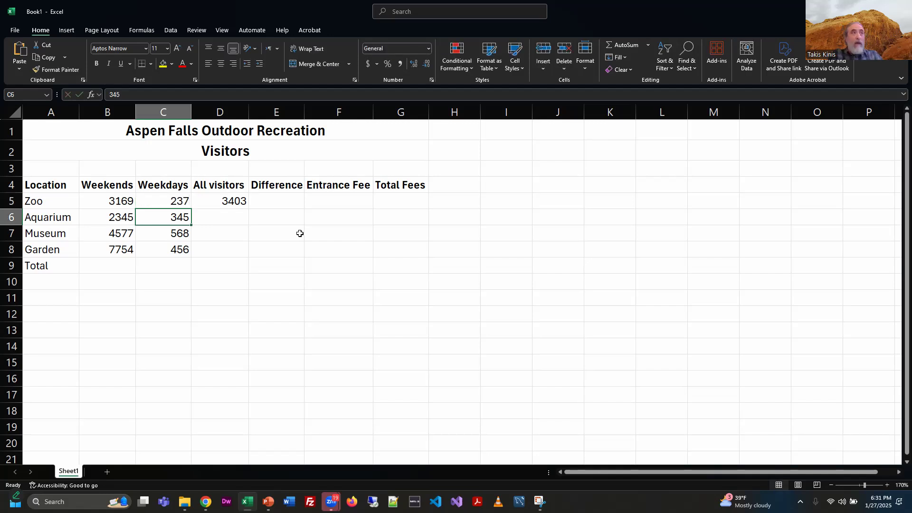
Step: Edit the D5 formula to =3169 + 237
left_click(242, 207)
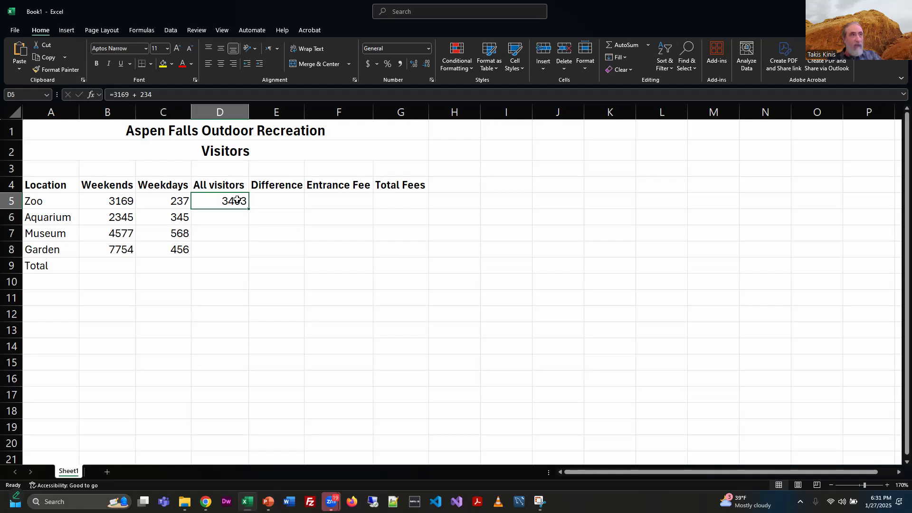
left_click(166, 98)
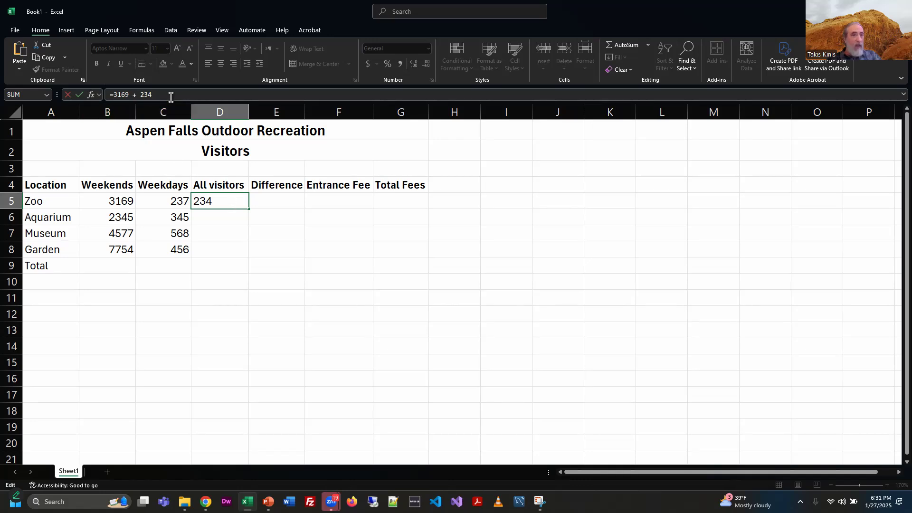
left_click_drag(169, 97, 107, 97)
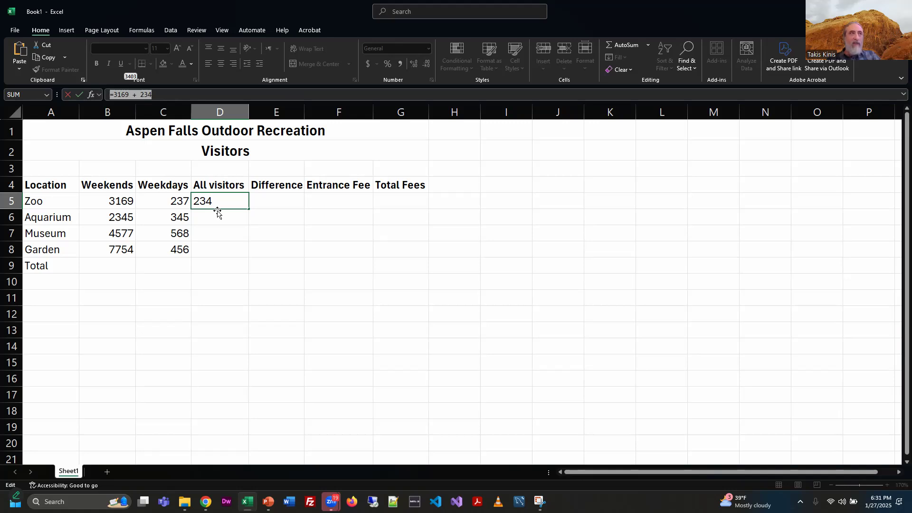
left_click(161, 99)
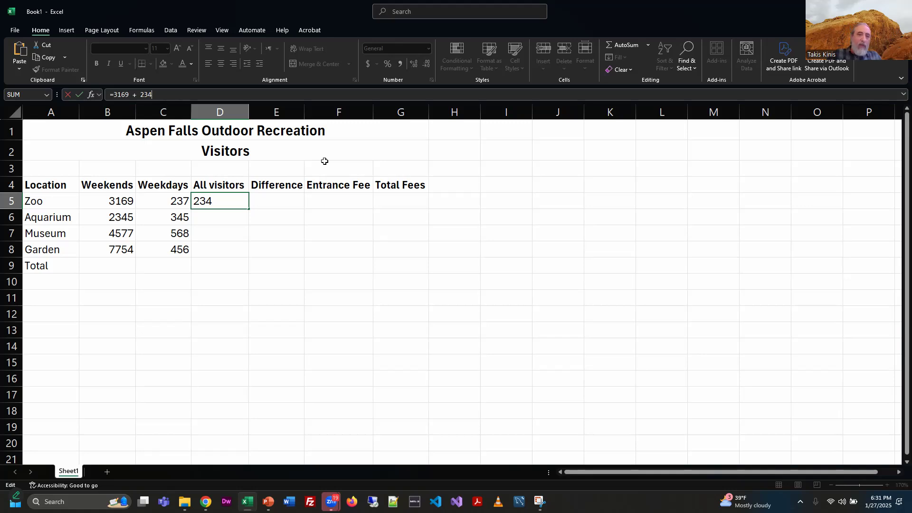
key("BackSpace")
type("7")
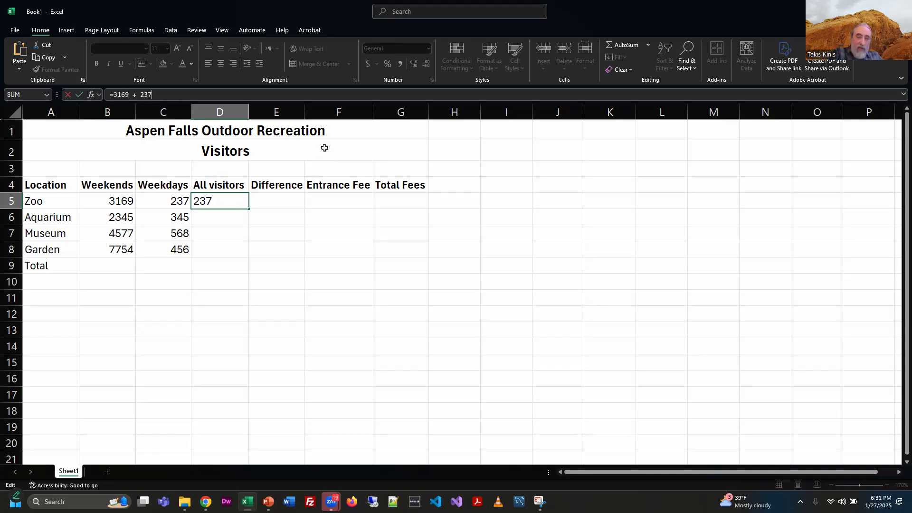
key("Return")
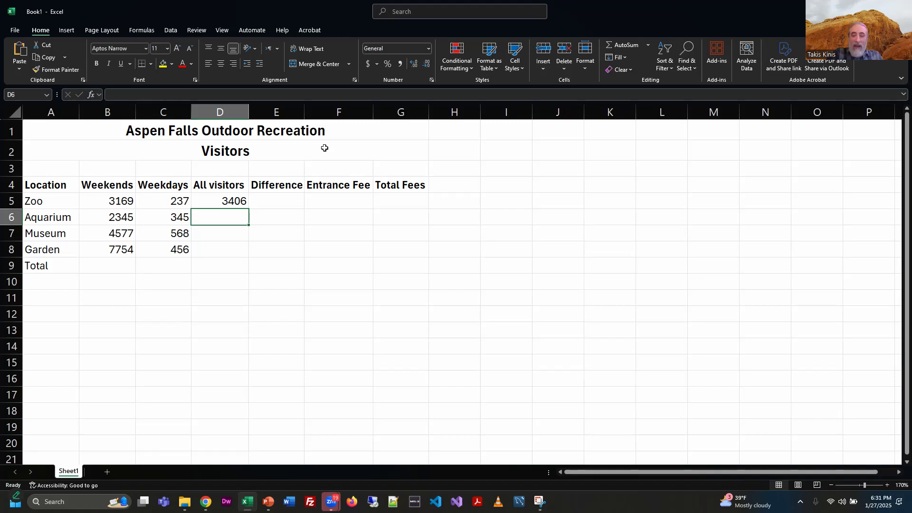
Step: Replace the D5 formula with =B5+C5 to add the Zoo weekend and weekday cells
key("Up")
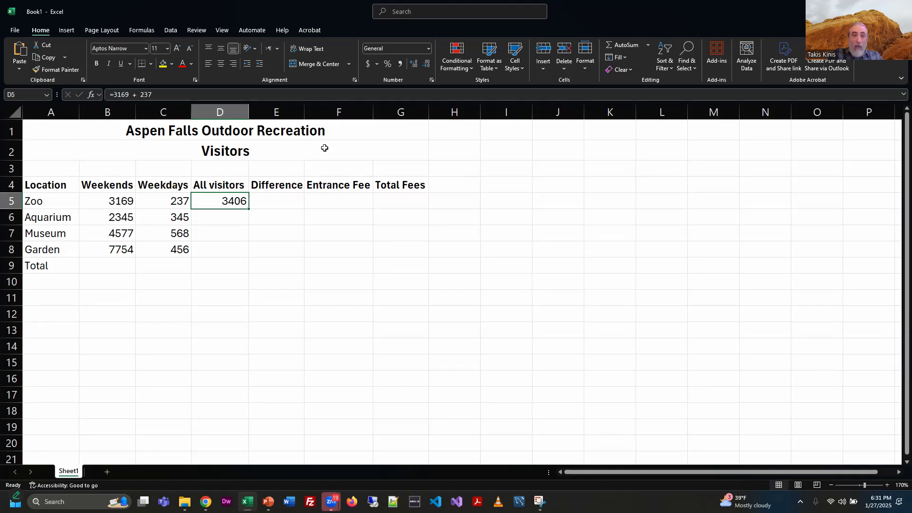
key("BackSpace")
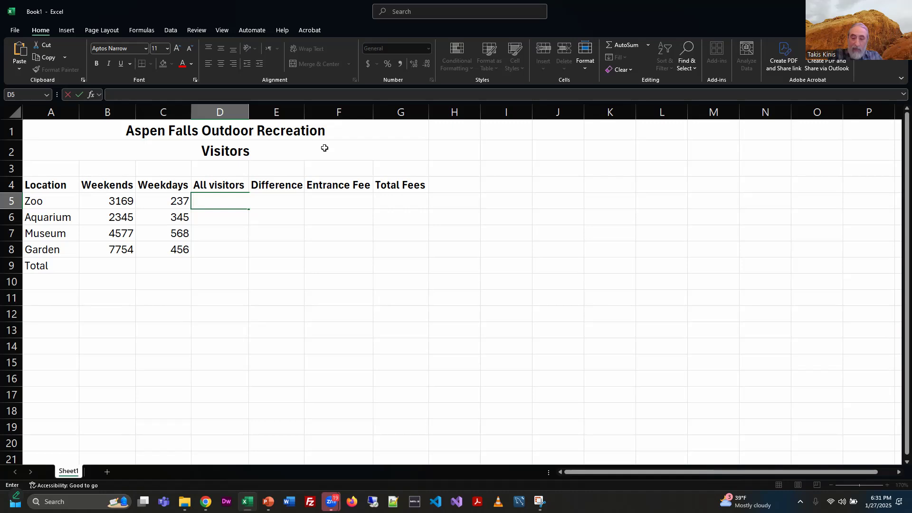
type("=")
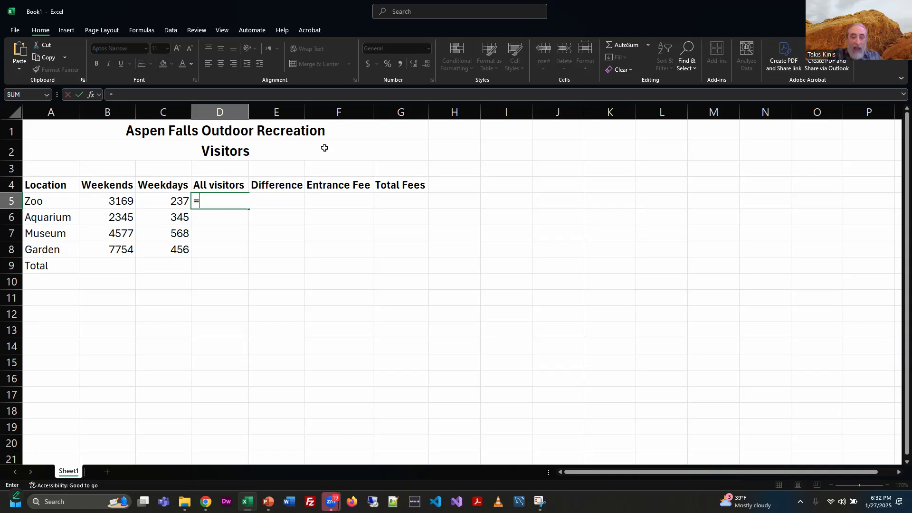
type("B5")
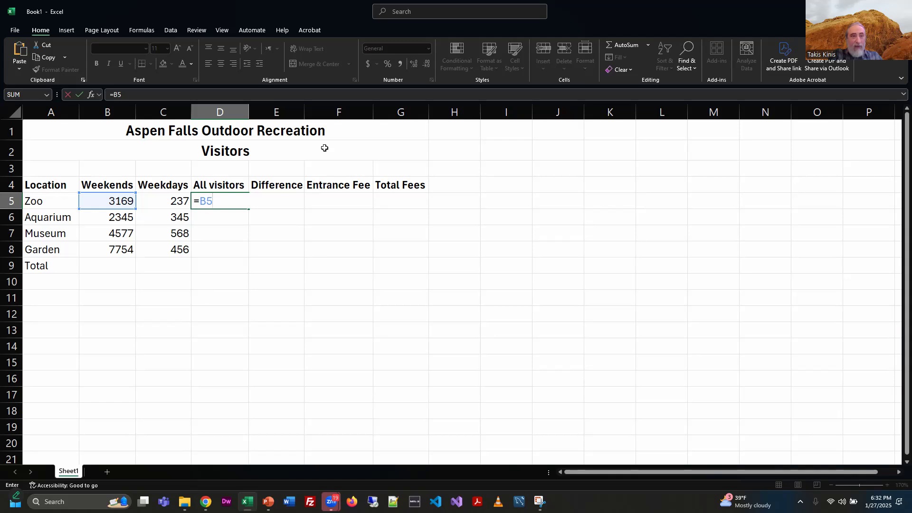
type("+C5")
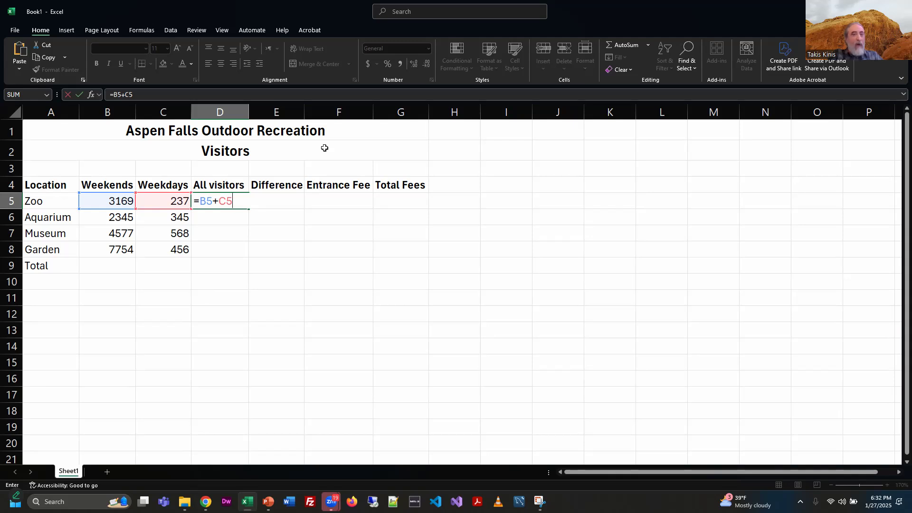
key("Return")
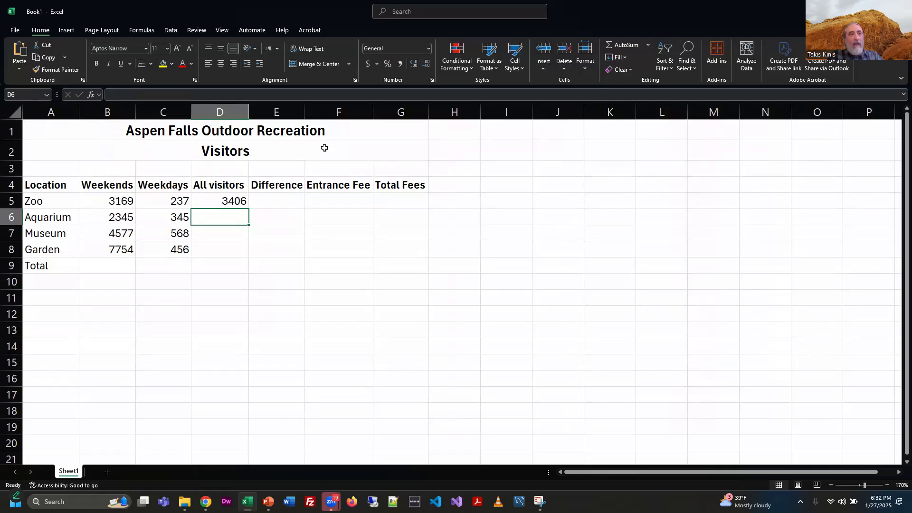
Step: Change the Zoo weekday count in C5 to 1234
key("Up")
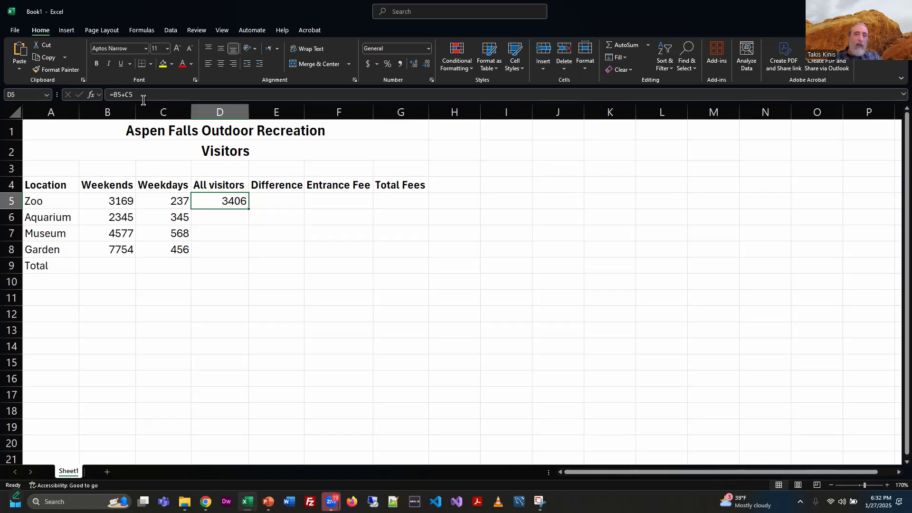
left_click(166, 203)
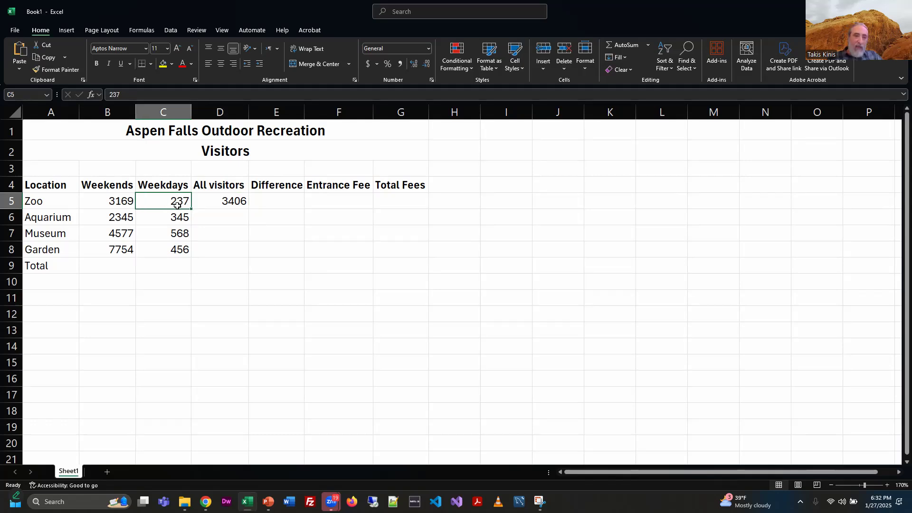
type("1234")
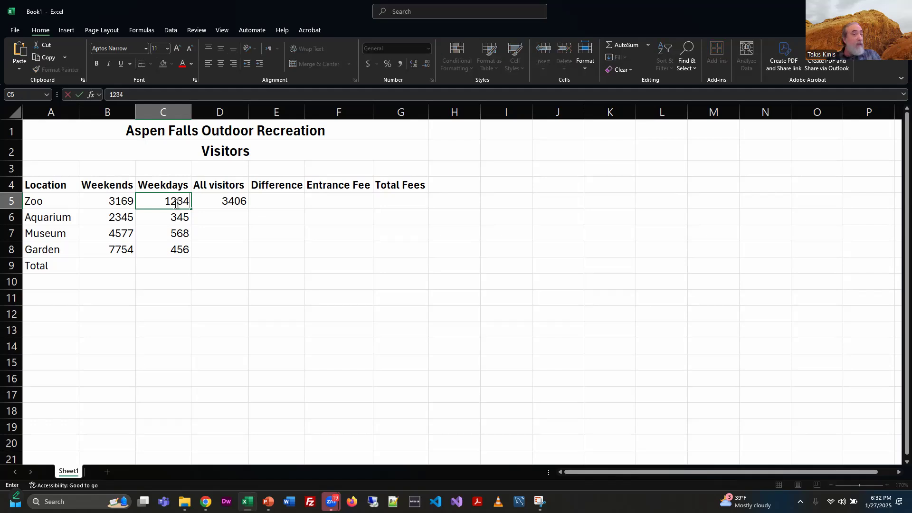
key("Return")
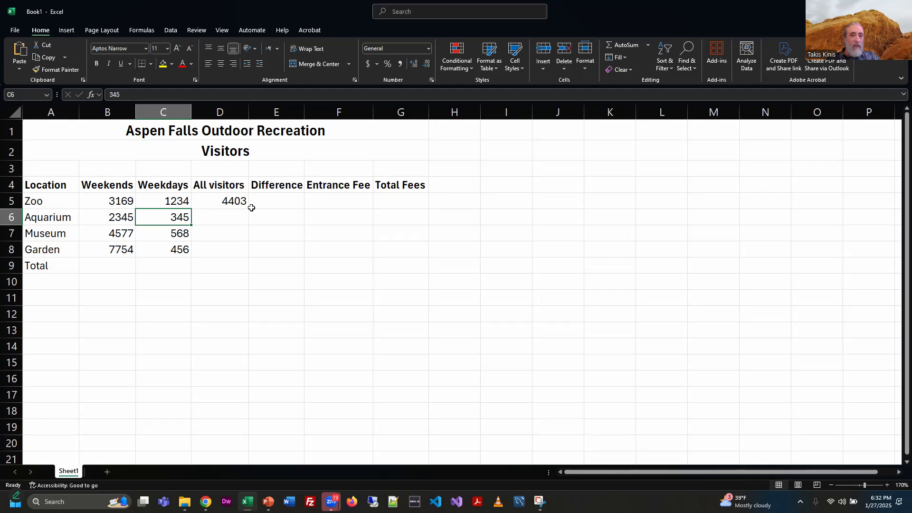
Step: Open the D5 formula for editing to inspect its cell references, then cancel
left_click(231, 200)
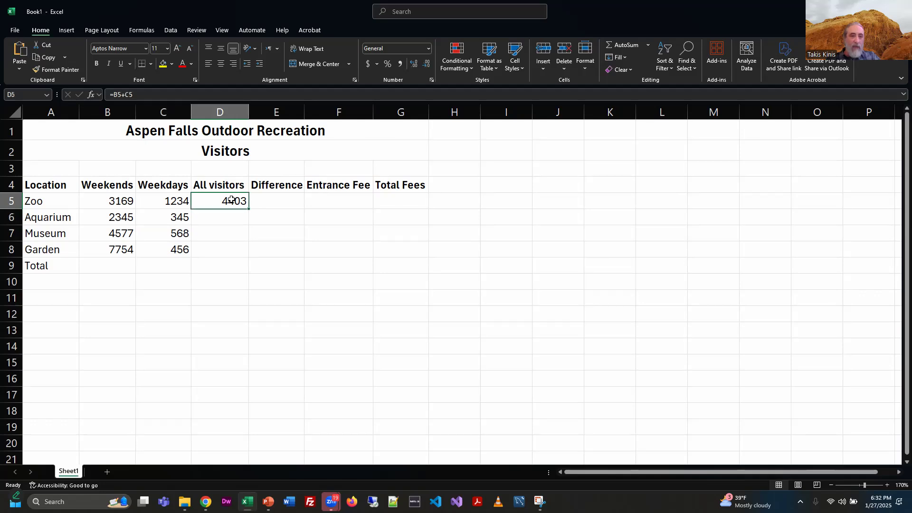
double_click(112, 94)
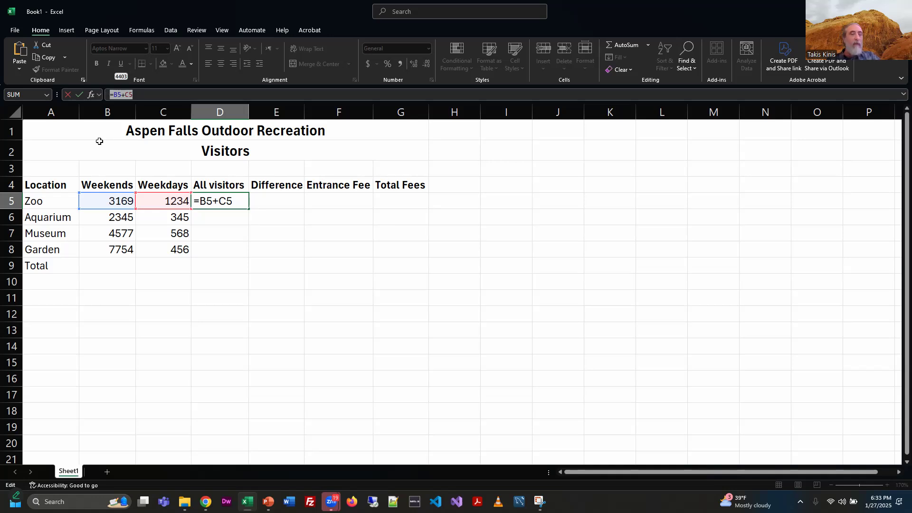
left_click(215, 216)
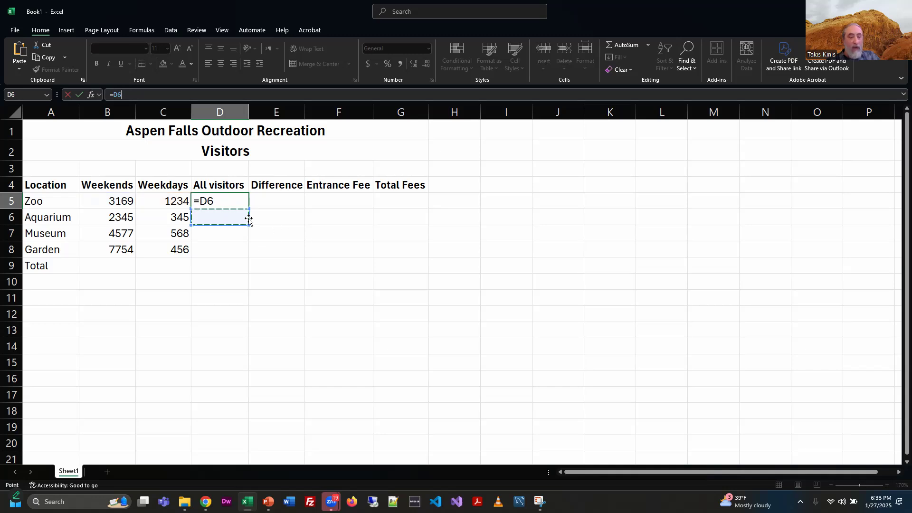
key("Escape")
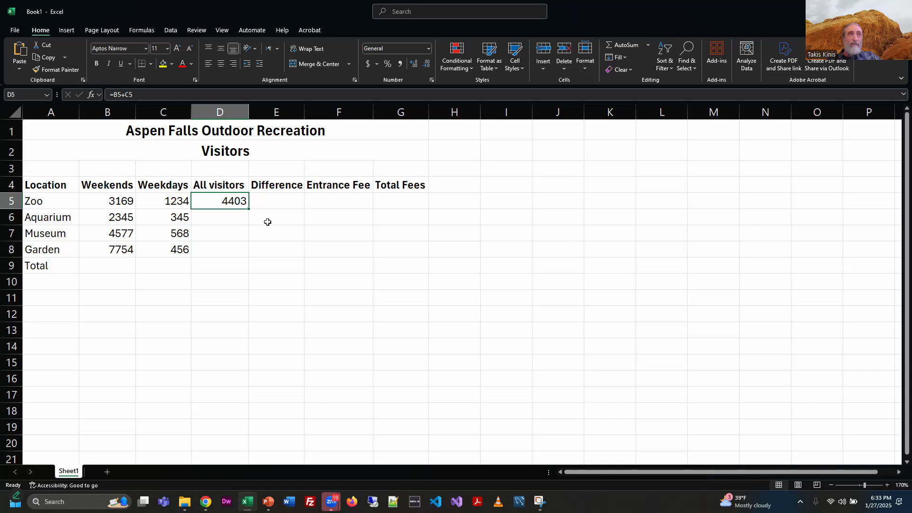
left_click(216, 219)
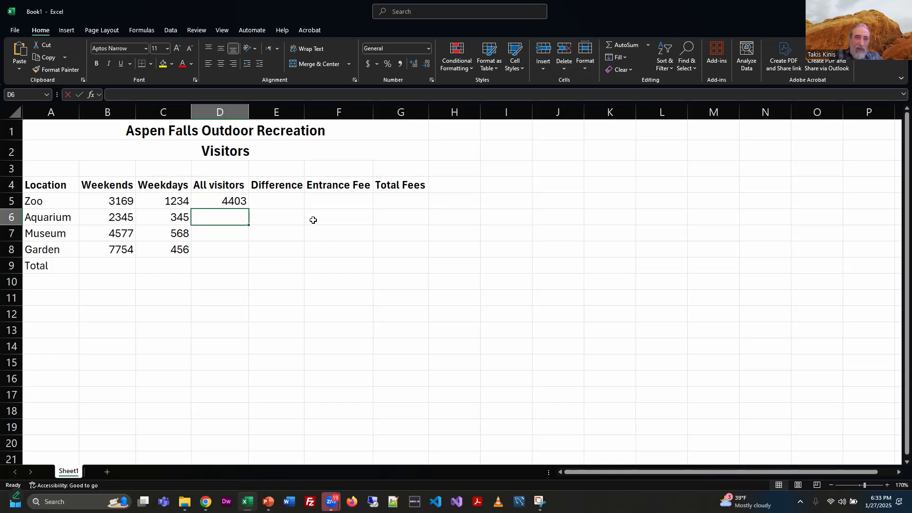
Step: Enter the formula =B6+C6 in D6 to total the Aquarium's weekend and weekday visitors
type("=")
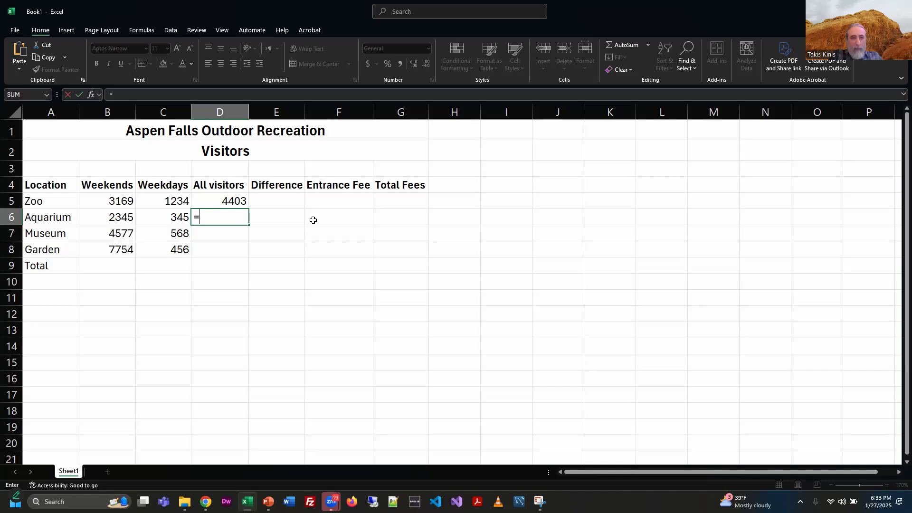
type("B6+")
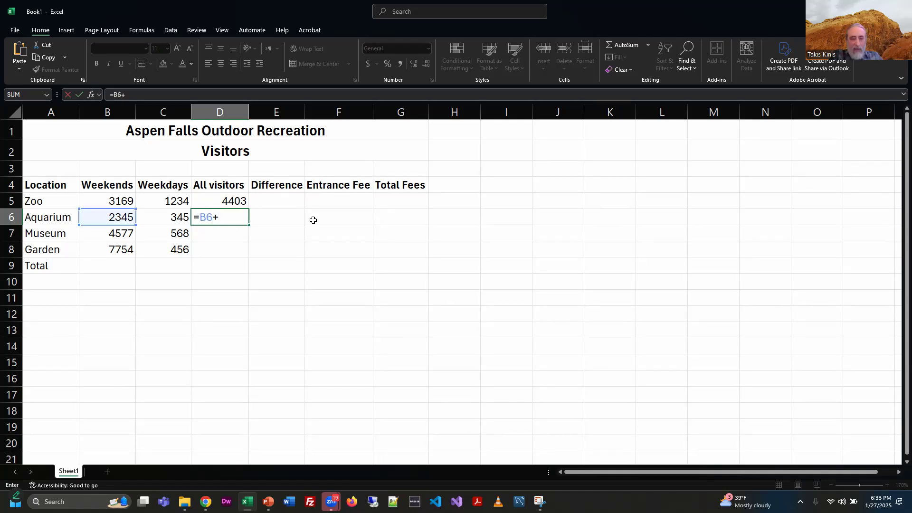
type("C6")
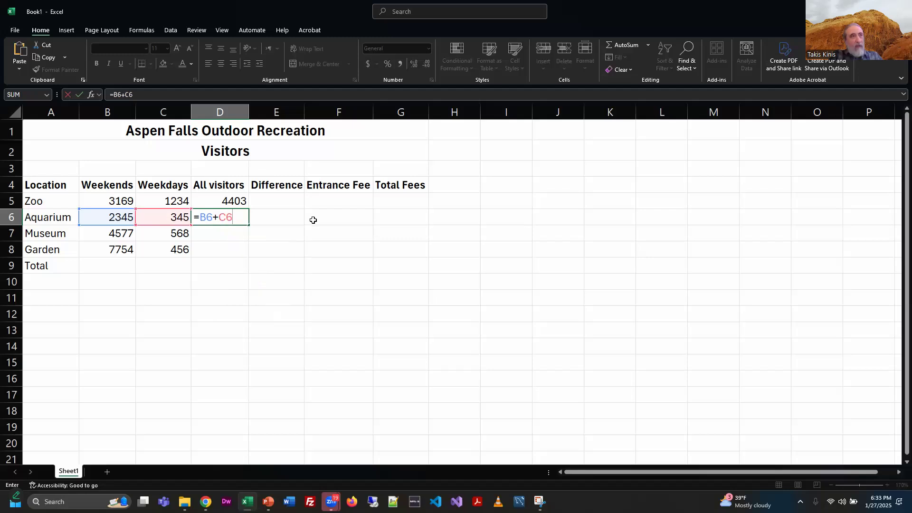
key("Return")
Step: Copy the D6 formula down through D8 for the Museum and Garden rows
key("alt")
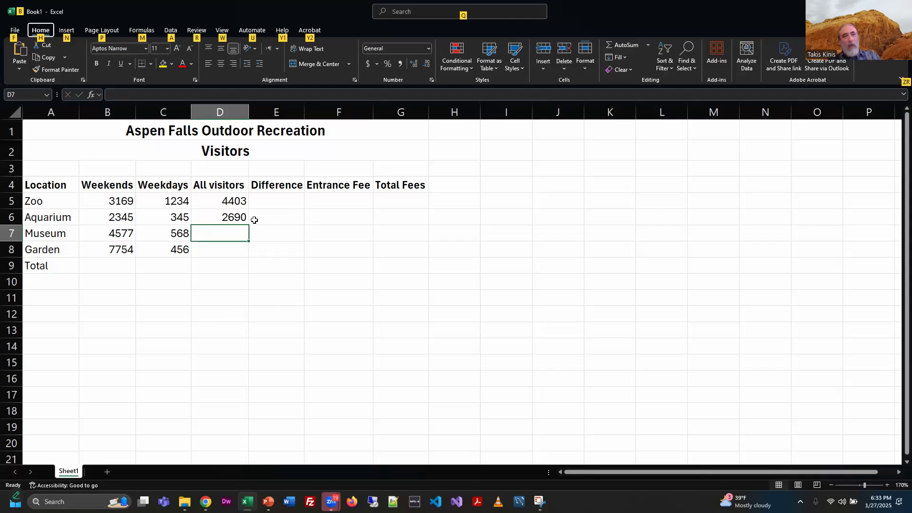
left_click(231, 217)
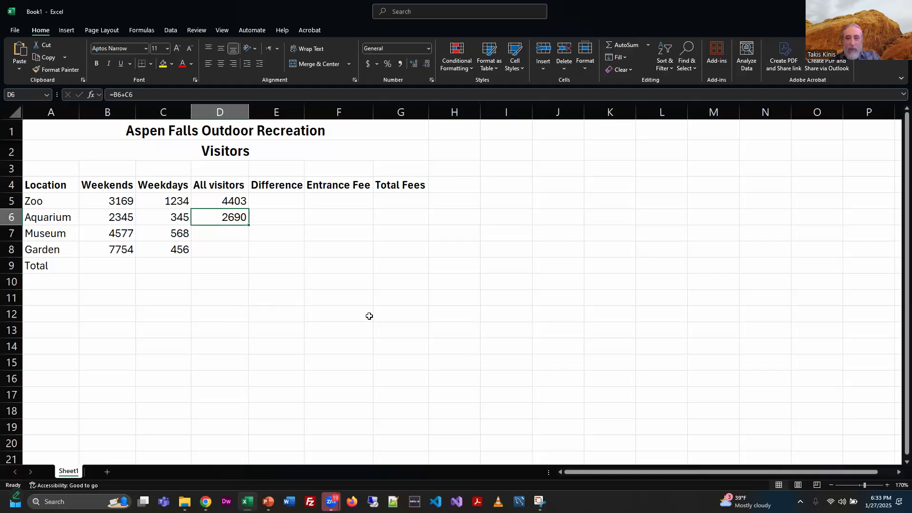
left_click(887, 485)
left_click(887, 485)
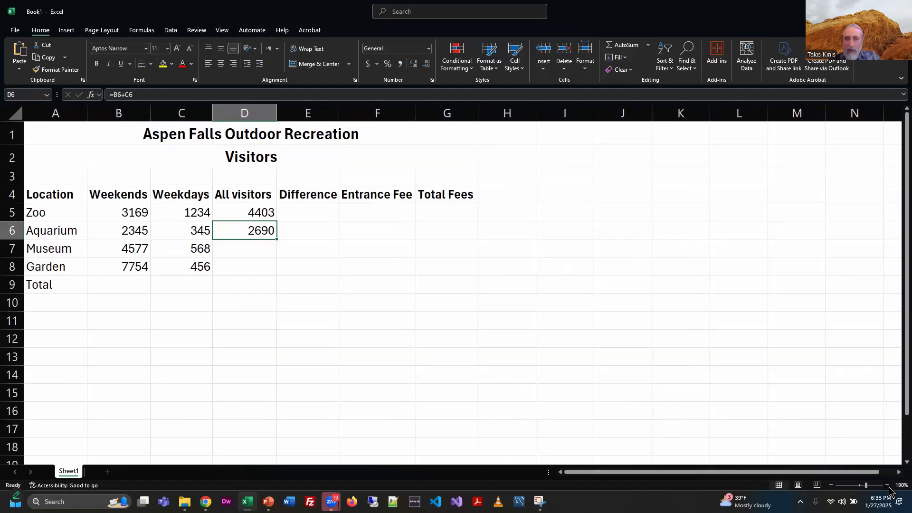
left_click(887, 485)
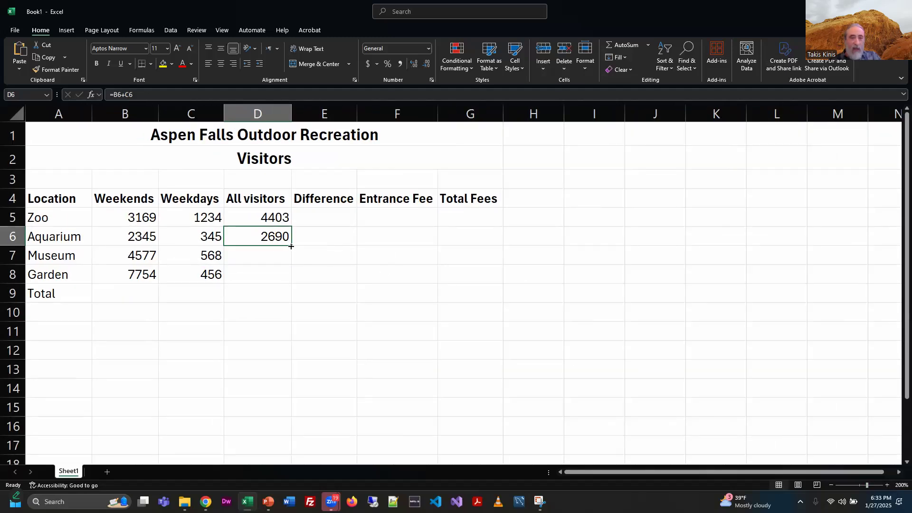
left_click_drag(291, 246, 292, 281)
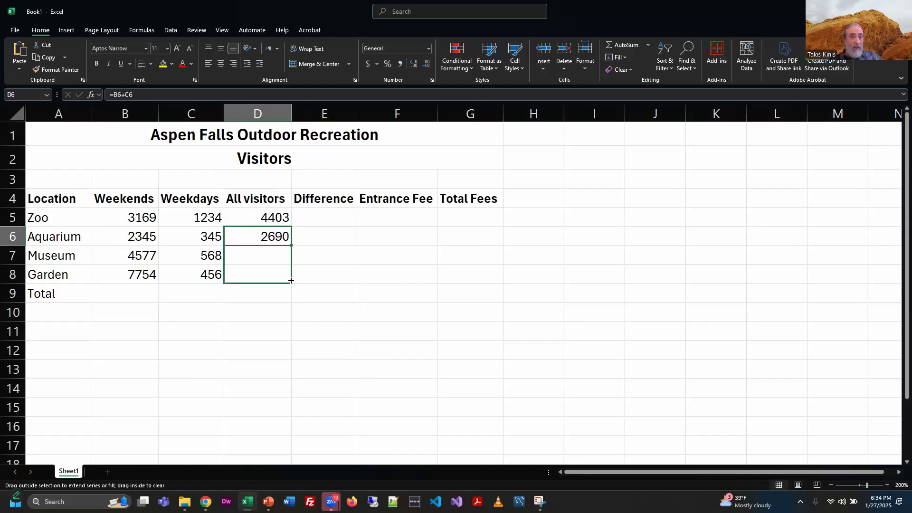
left_click_drag(291, 281, 292, 281)
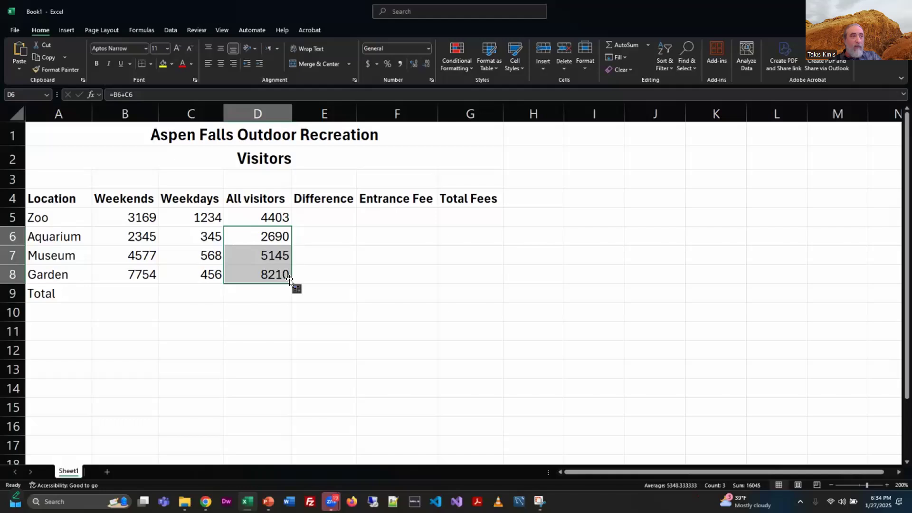
Step: Inspect the copied formulas in D7 and D8 to check their adjusted cell references
left_click(272, 255)
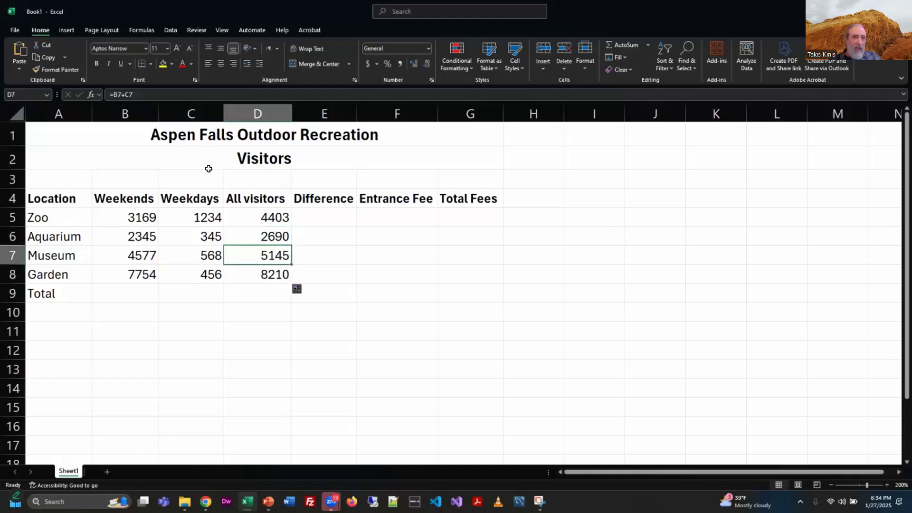
left_click(160, 96)
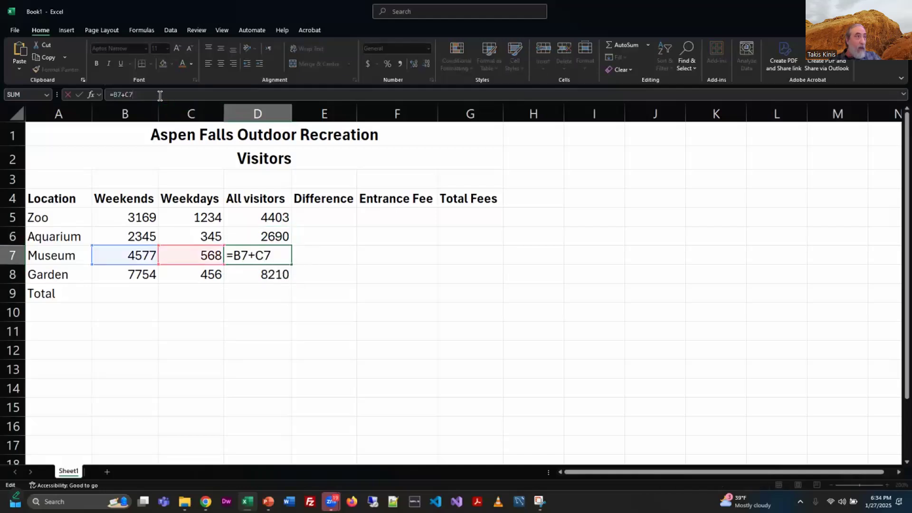
left_click(265, 276)
left_click(193, 94)
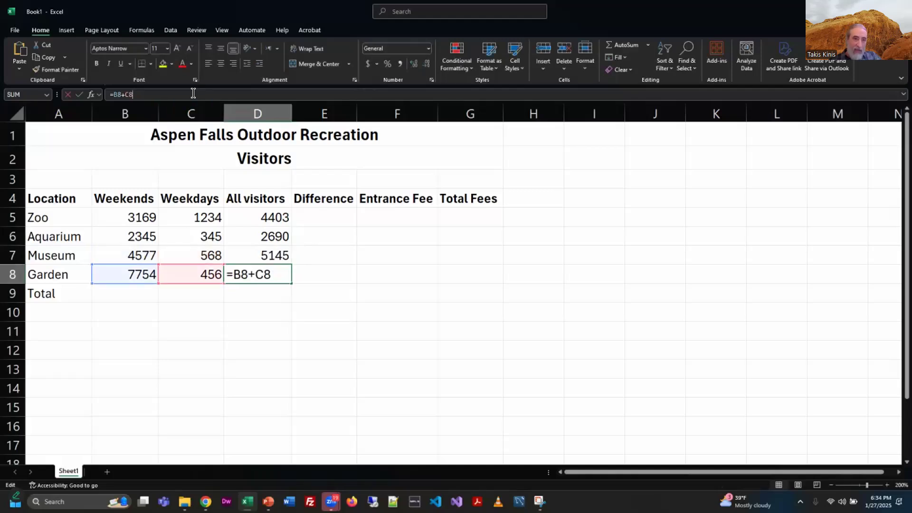
left_click(345, 263)
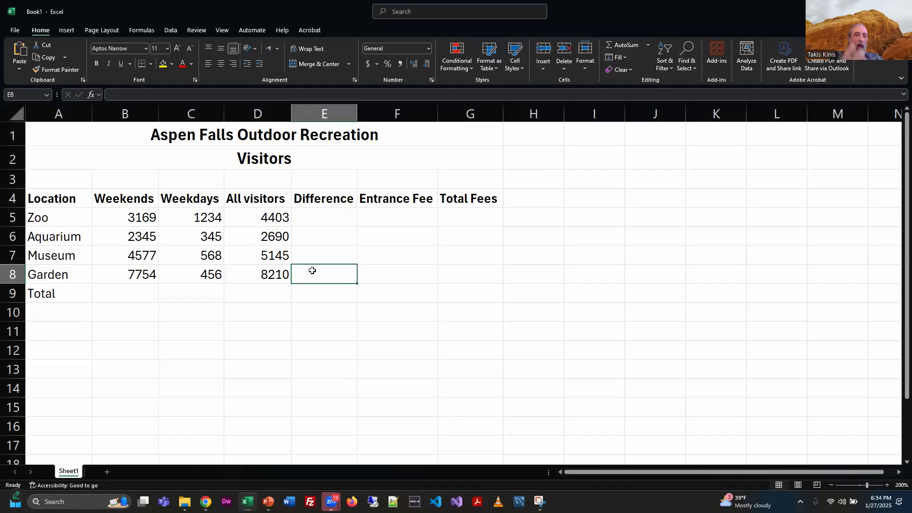
Step: Total the Weekends column in B9 with =B5+B6+B7+B8 by pointing at each cell, then review the formula
left_click(136, 292)
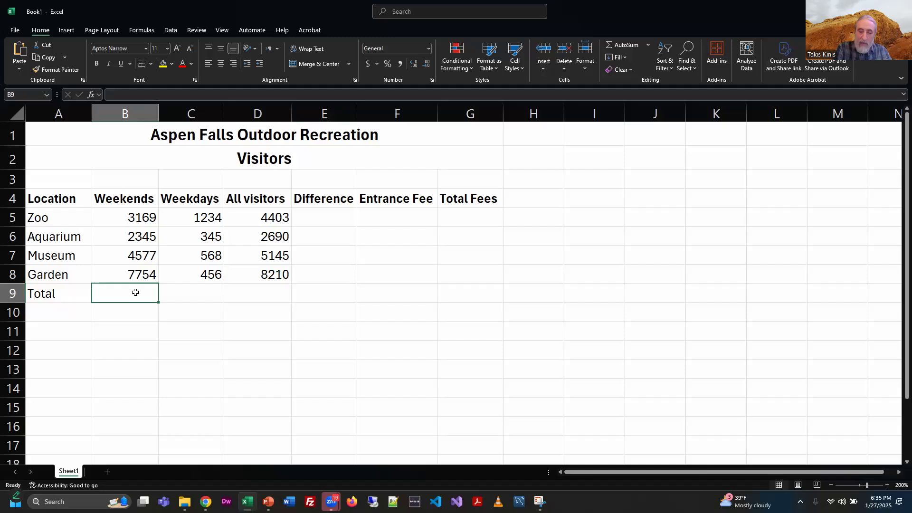
type("=")
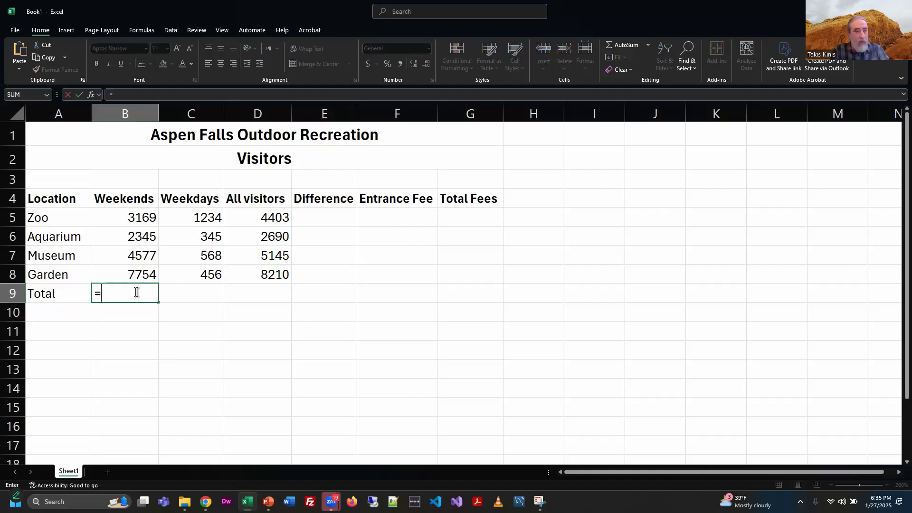
left_click(127, 217)
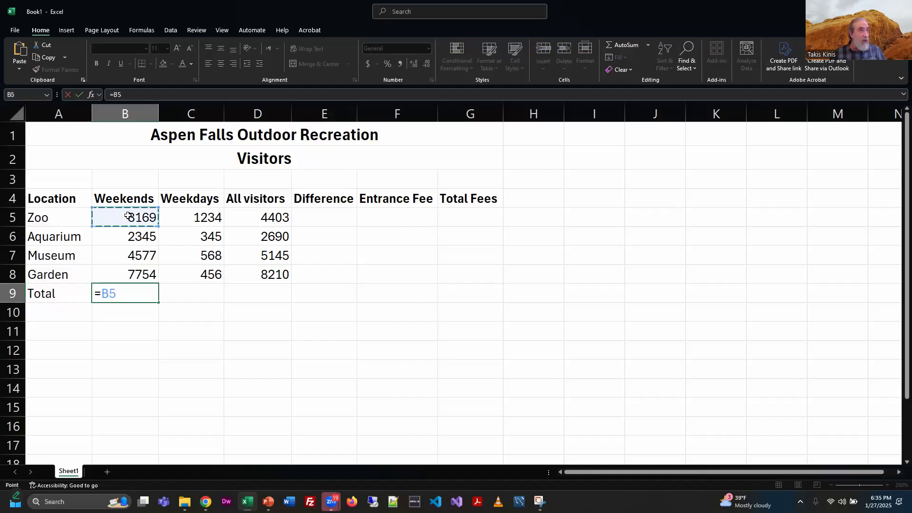
type("+")
left_click(134, 239)
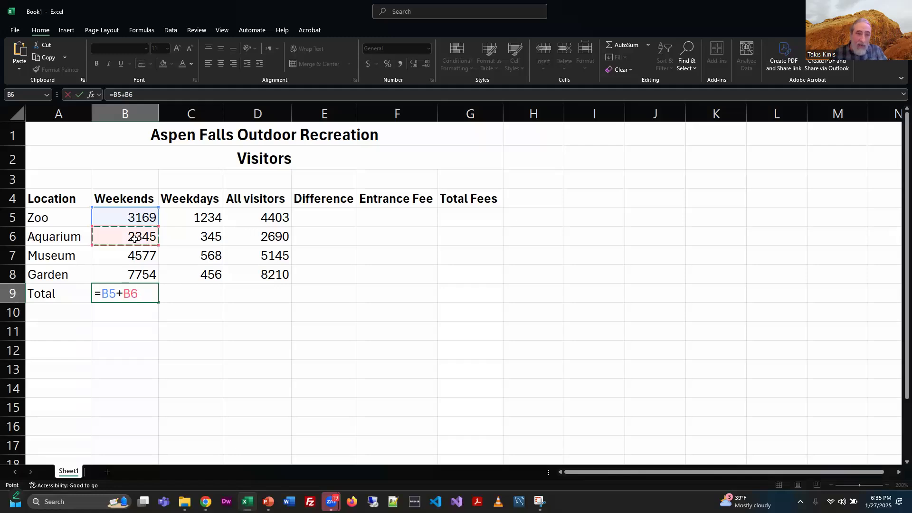
type("+")
left_click(145, 253)
type("+")
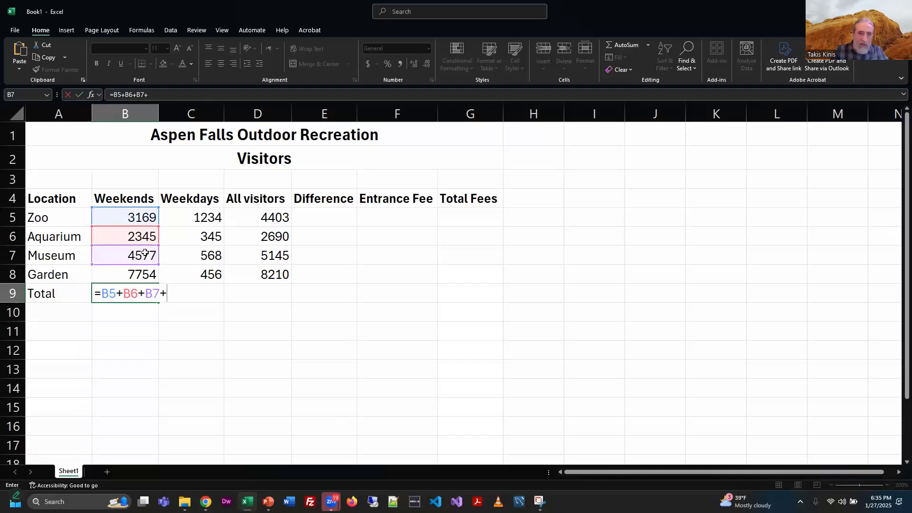
left_click(136, 274)
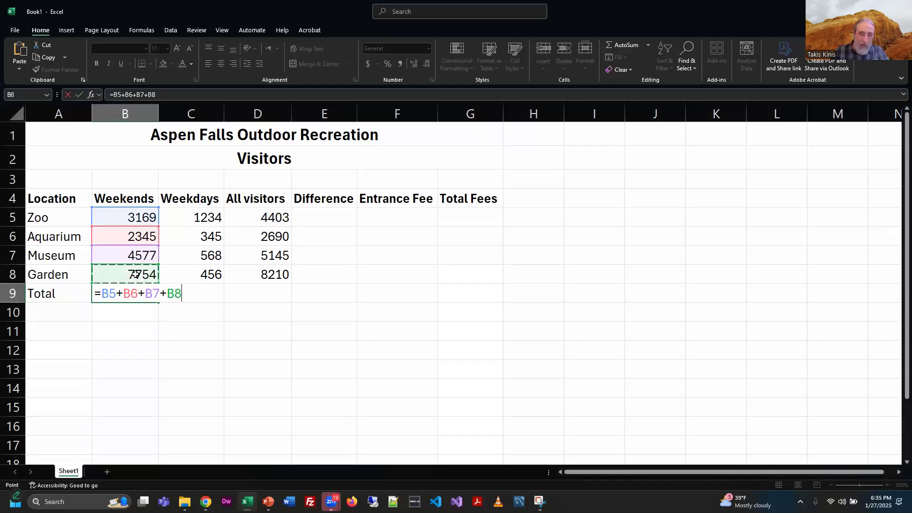
key("Return")
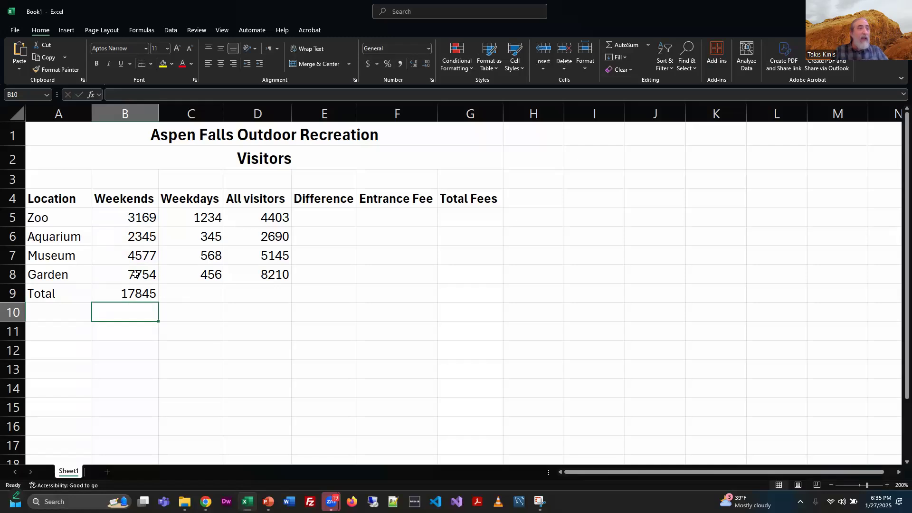
left_click(138, 292)
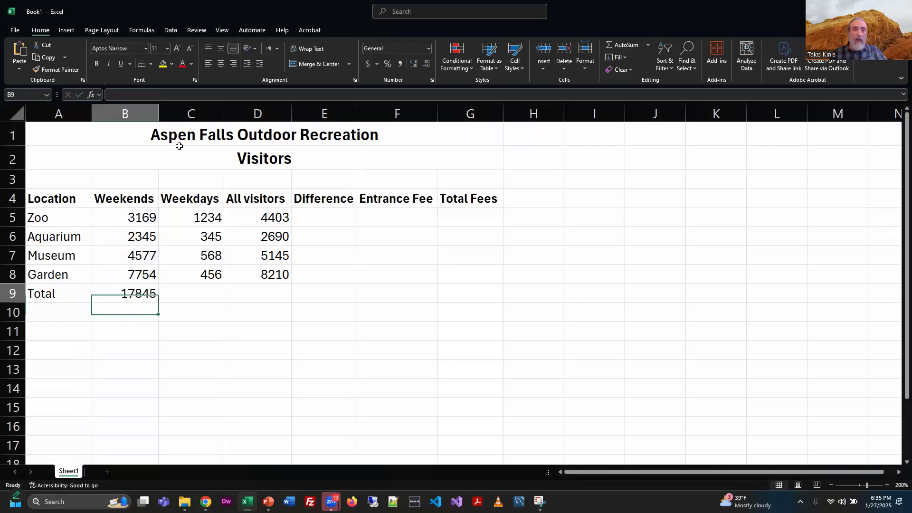
left_click(198, 95)
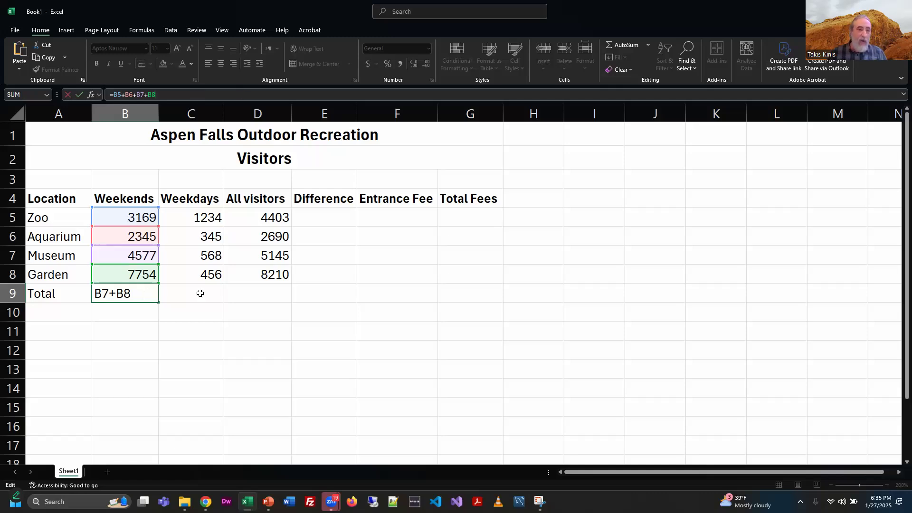
left_click(181, 305)
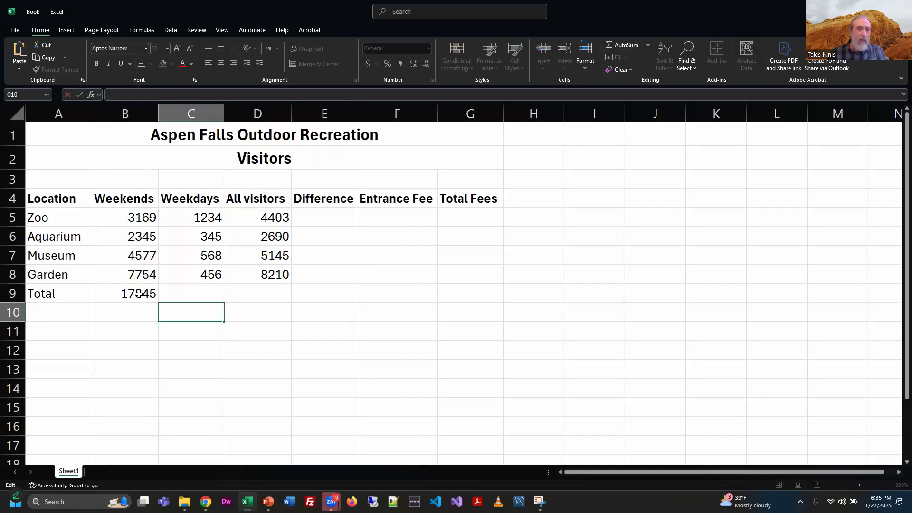
left_click(139, 293)
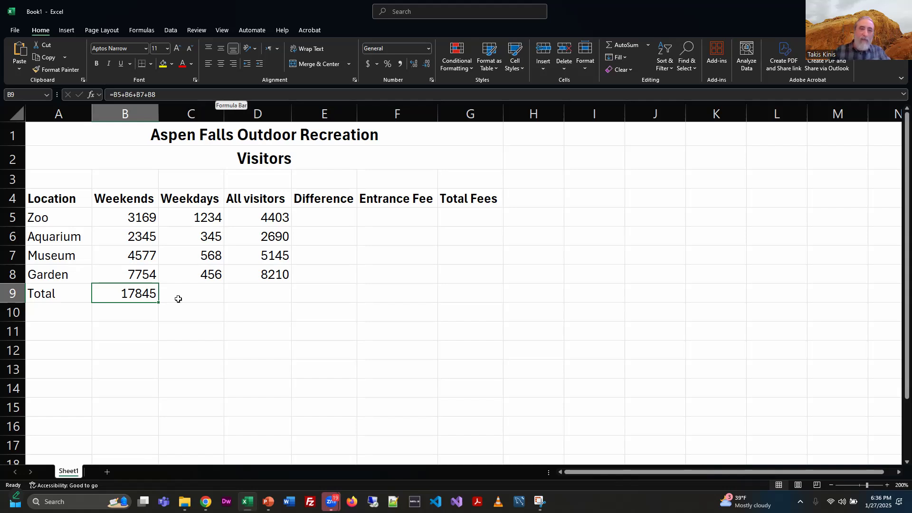
Step: Total the Weekdays column in C9 with =SUM(C5:C8)
left_click(201, 303)
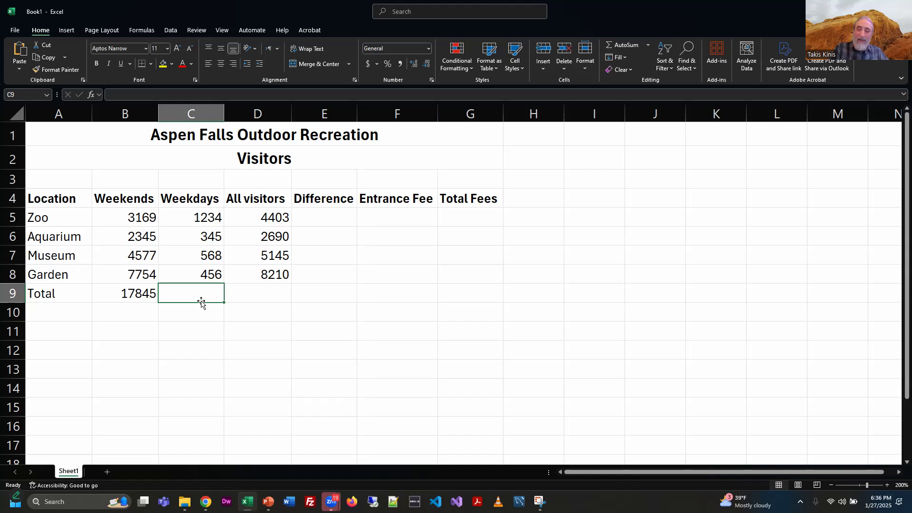
type("=")
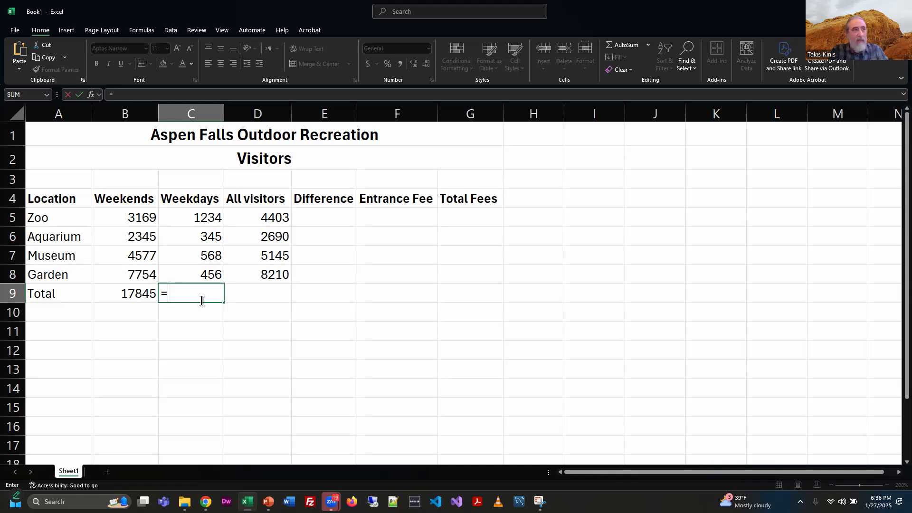
type("sum")
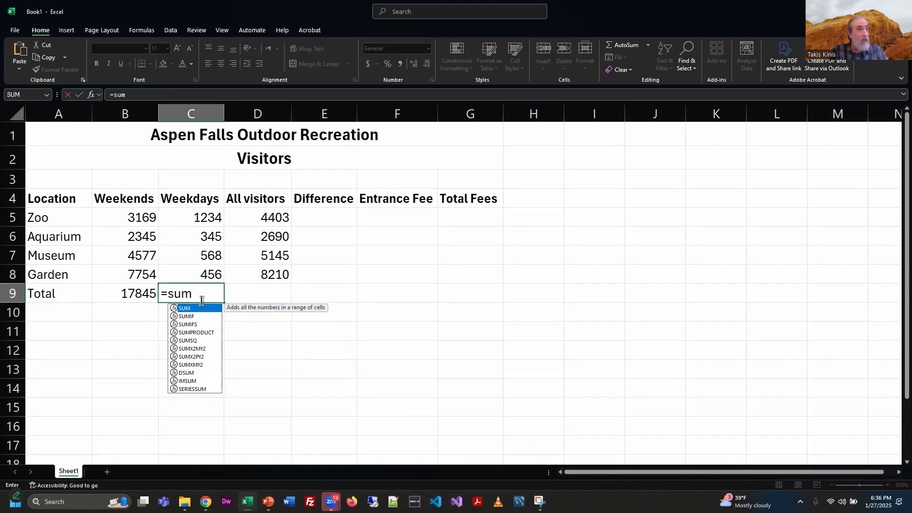
type("(")
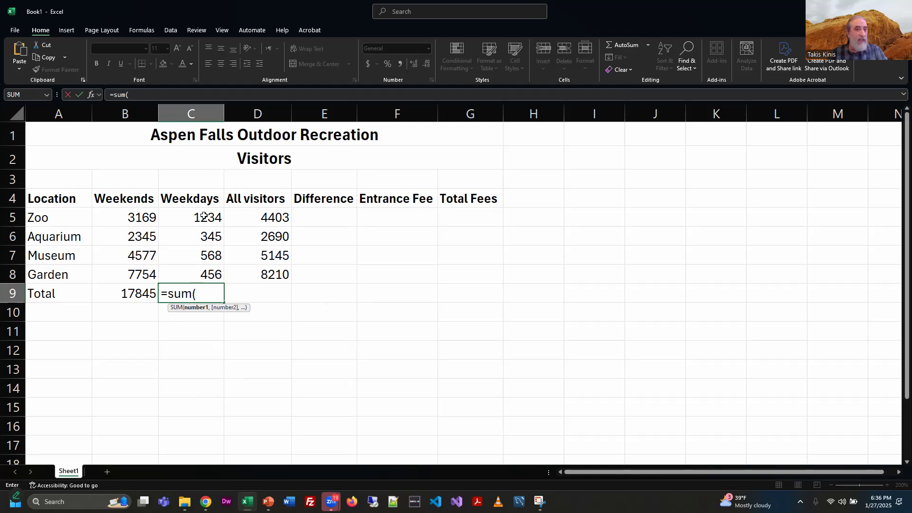
left_click_drag(205, 216, 206, 272)
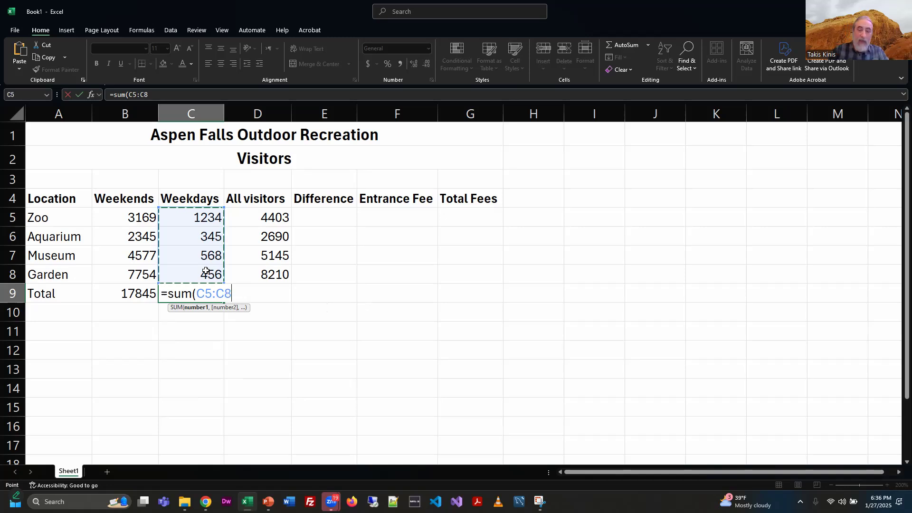
type(")")
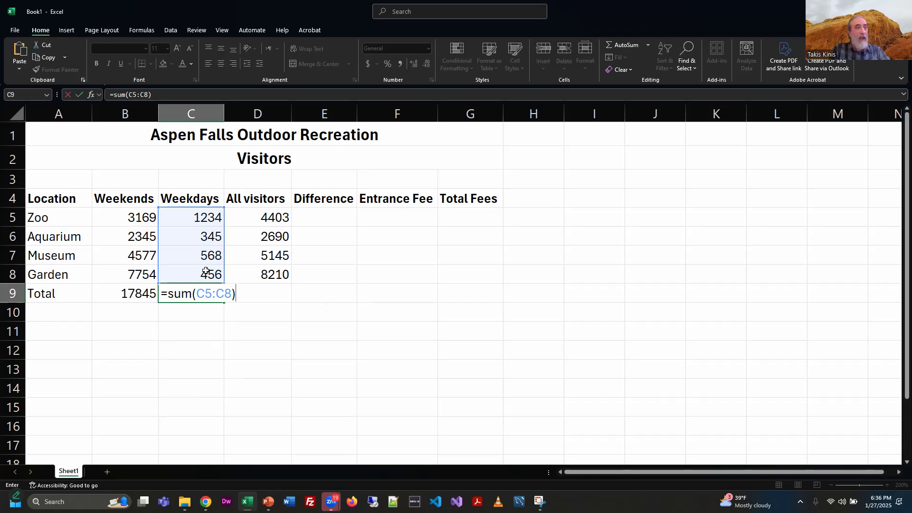
key("Return")
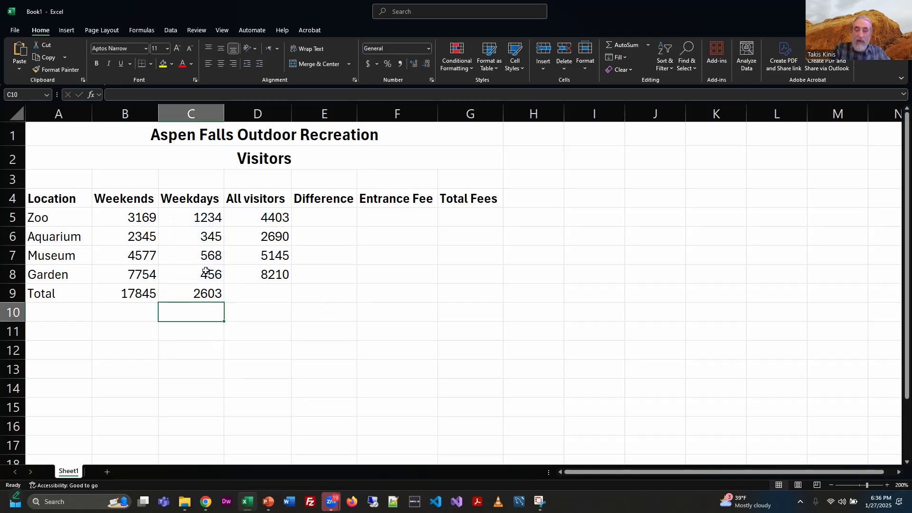
Step: Total the All visitors column in D9 with =SUM(D5:D8), selecting the range by pointing
key("Up")
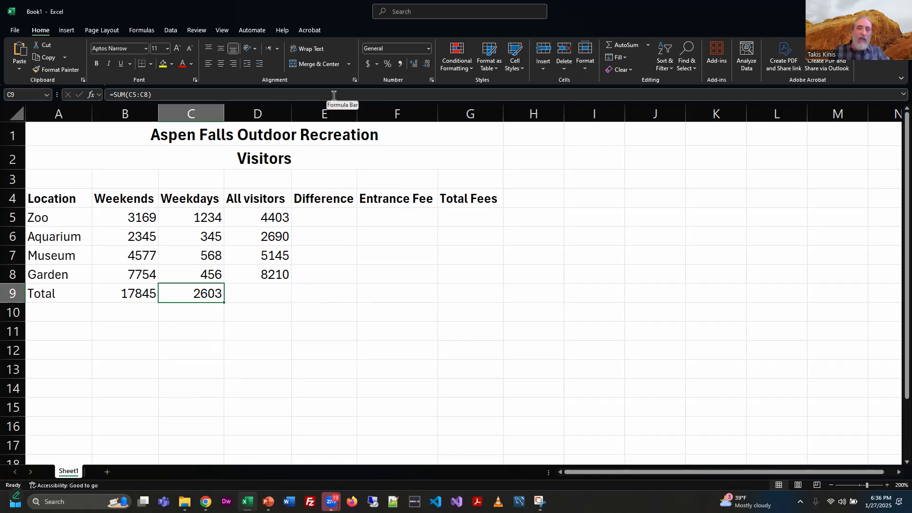
left_click(258, 294)
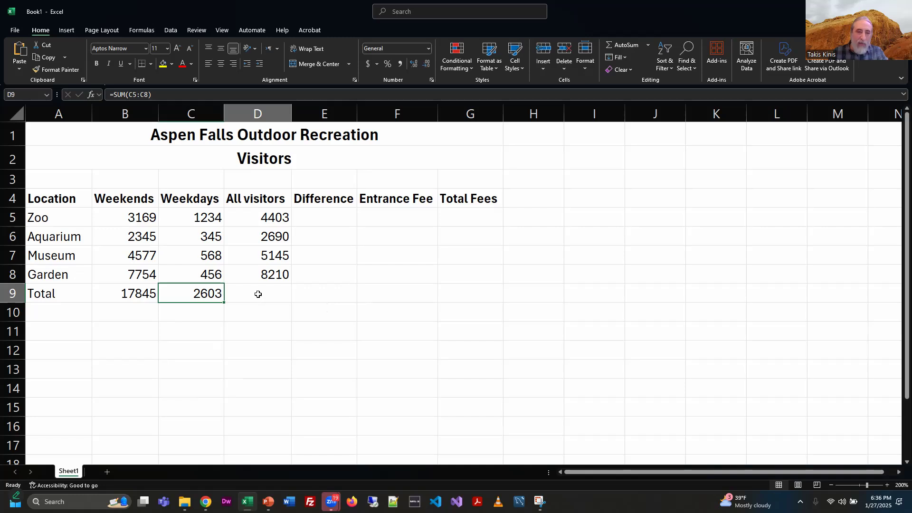
type("=")
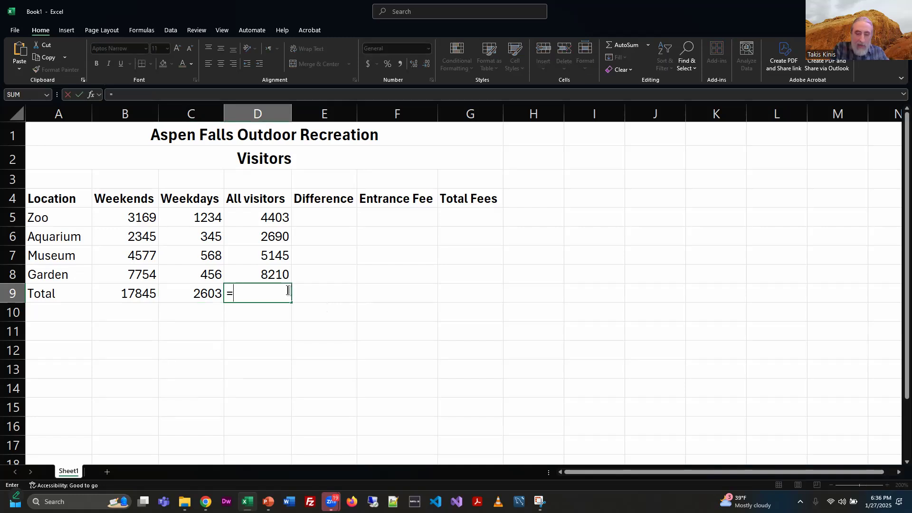
type("sum(")
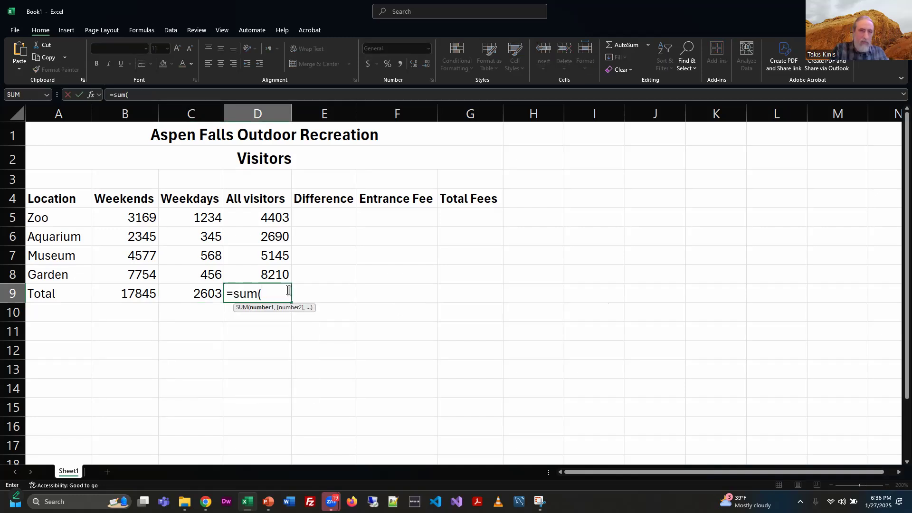
left_click_drag(274, 216, 270, 275)
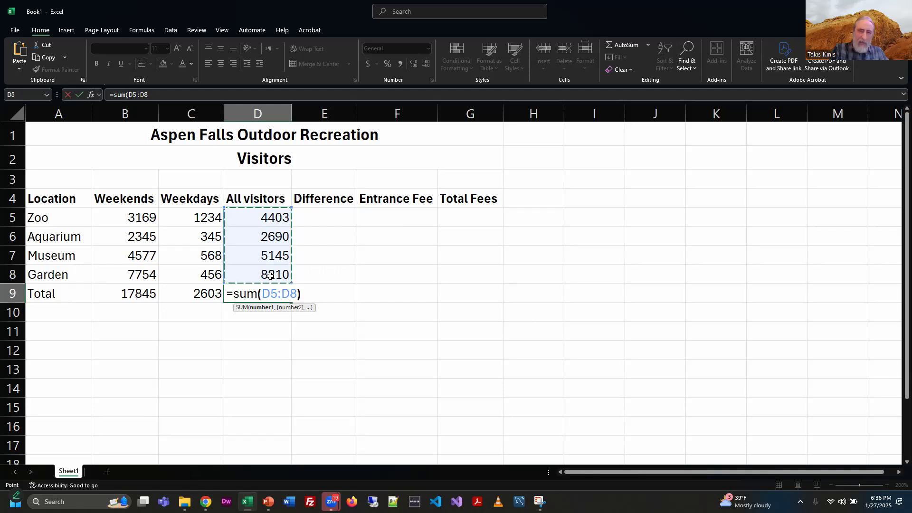
type(")")
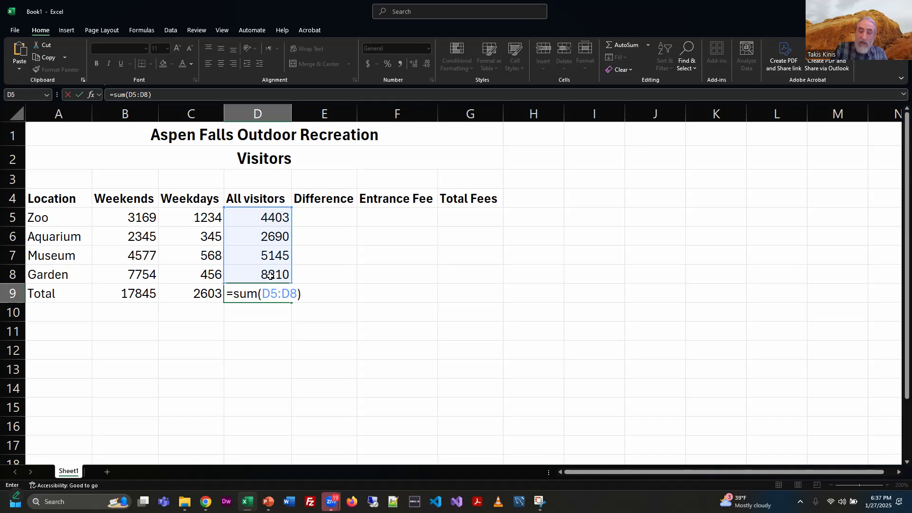
key("Return")
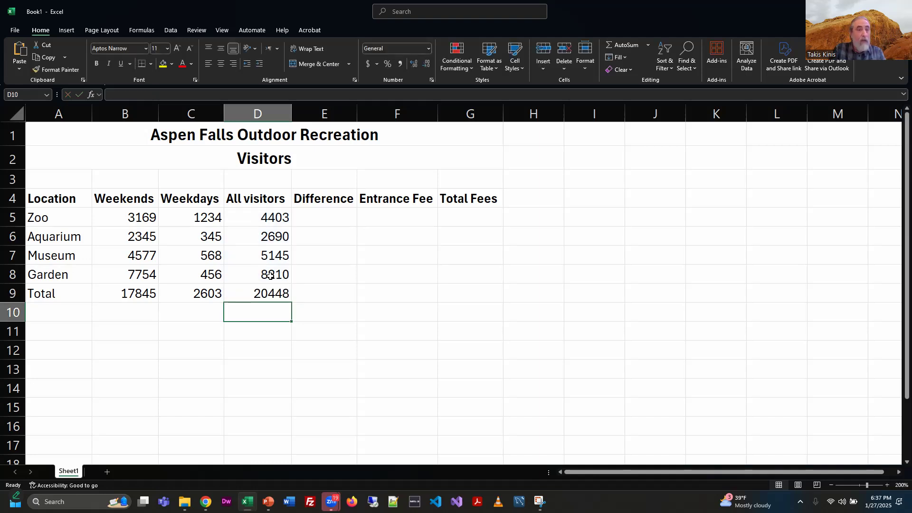
Step: Change the Museum weekdays value in C7 to 2345 and inspect the dependent formulas in D7, C9 and D9
left_click(206, 256)
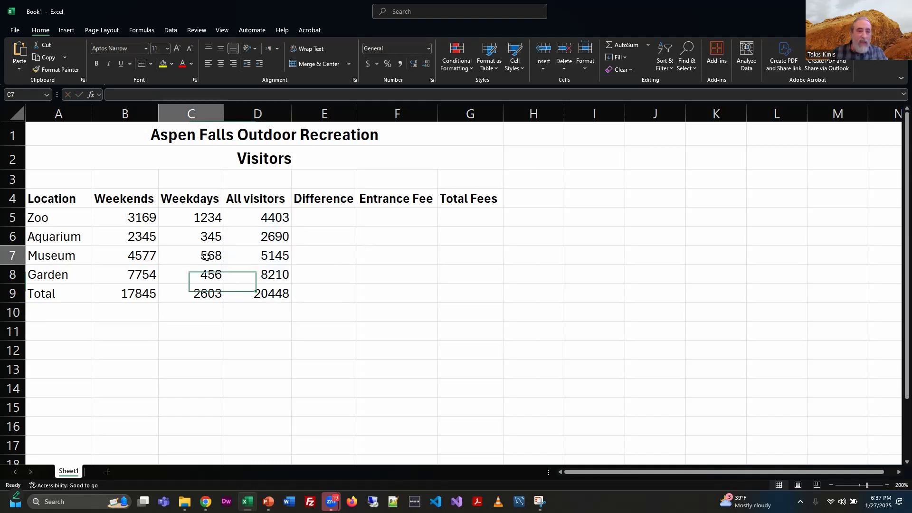
type("2345")
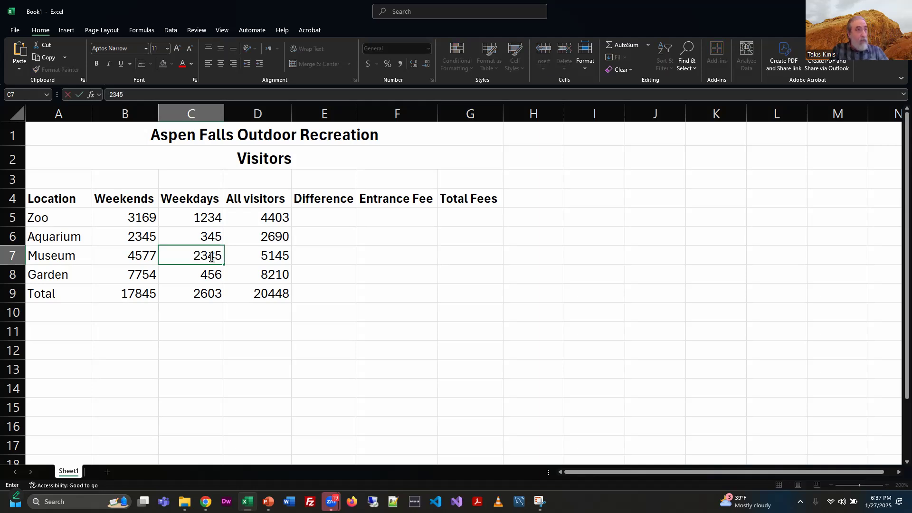
key("Return")
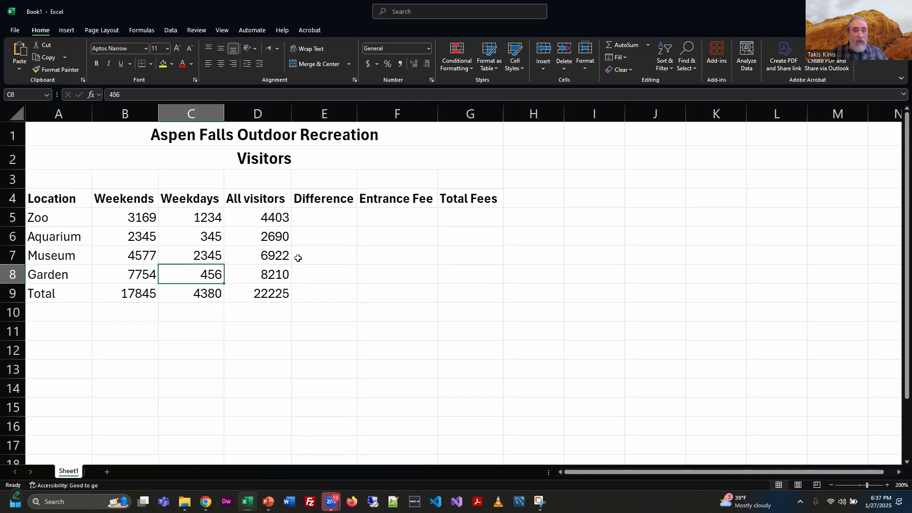
left_click(266, 257)
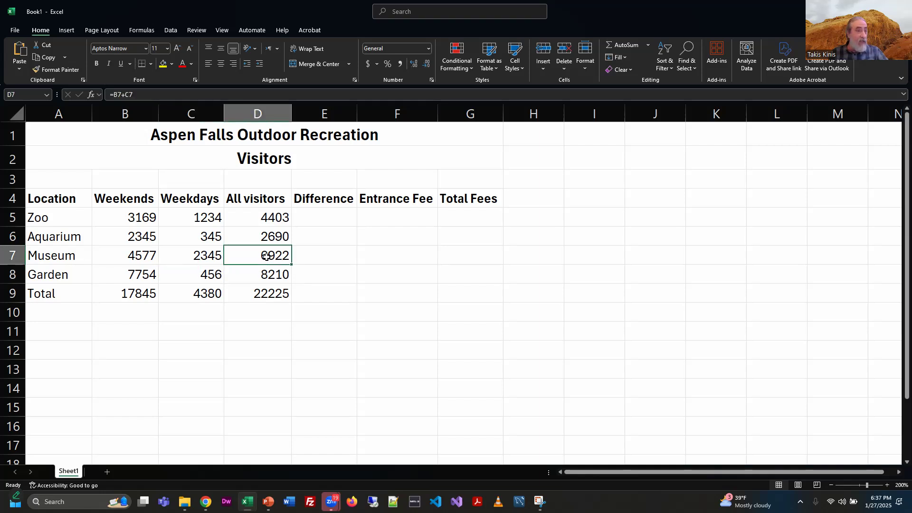
left_click(195, 295)
left_click(274, 295)
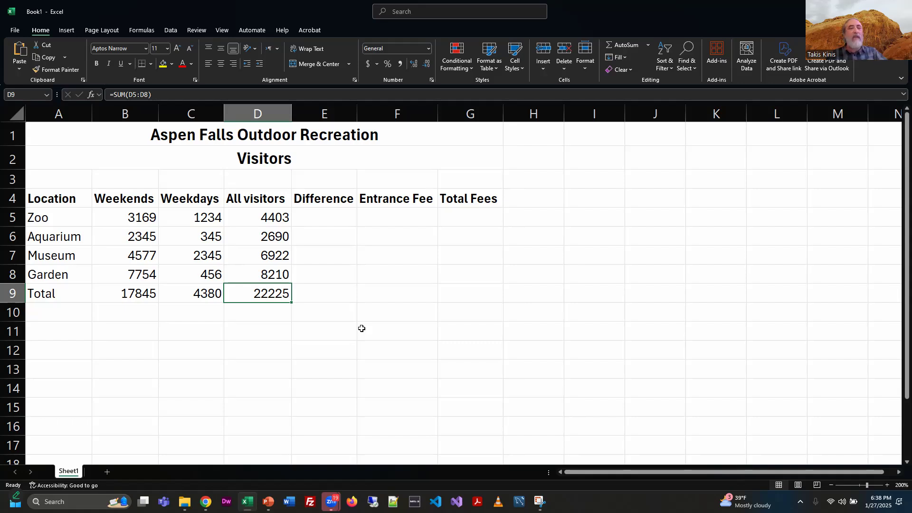
Step: Review the subtraction formula slide in the PowerPoint presentation
key("alt+Tab")
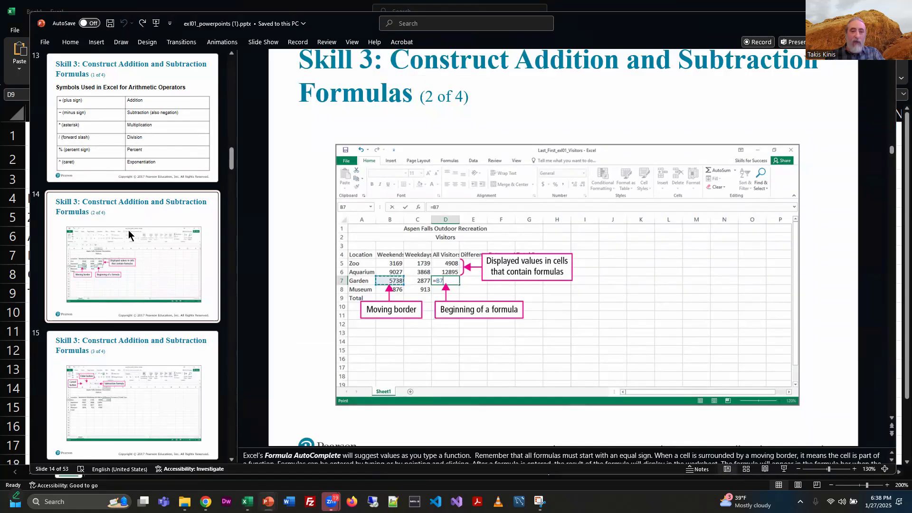
scroll(190, 243, "down", 3)
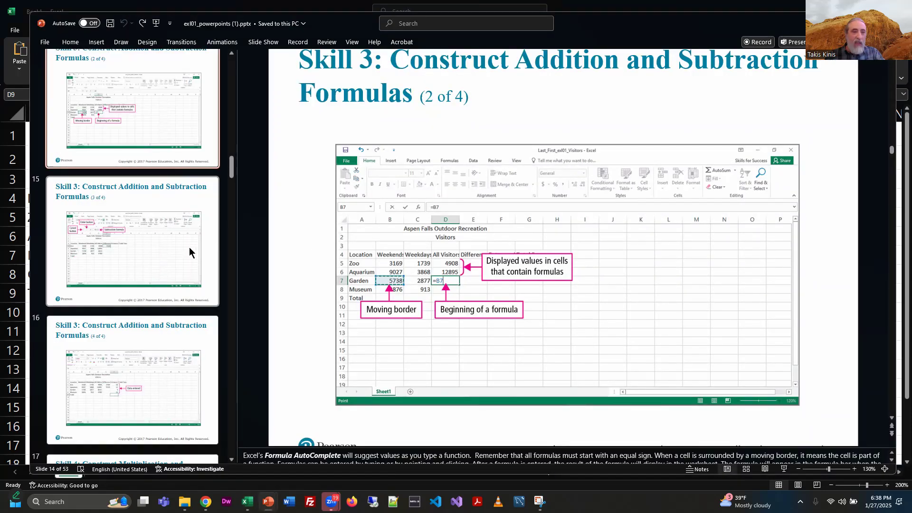
left_click(189, 250)
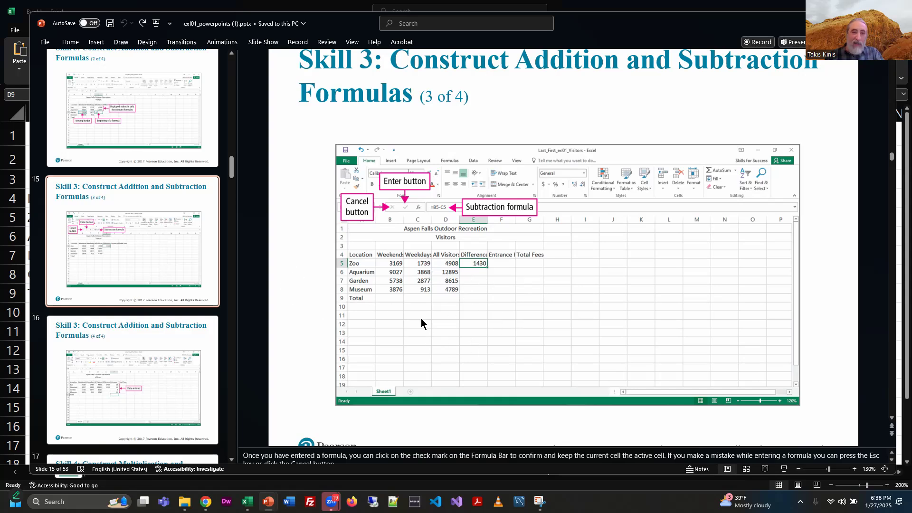
key("alt+Tab")
Step: Enter the Zoo difference formula =B5-C5 in E5 by pointing at the Weekends and Weekdays cells
left_click(328, 216)
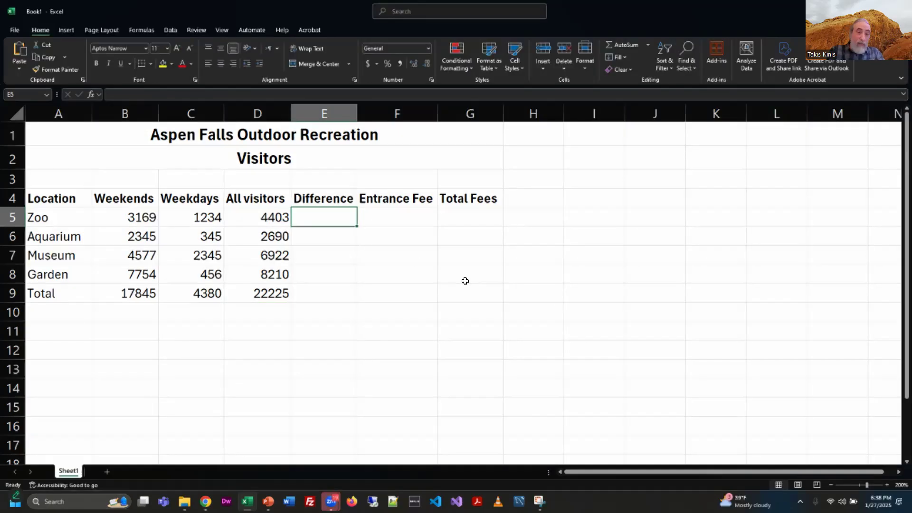
type("=")
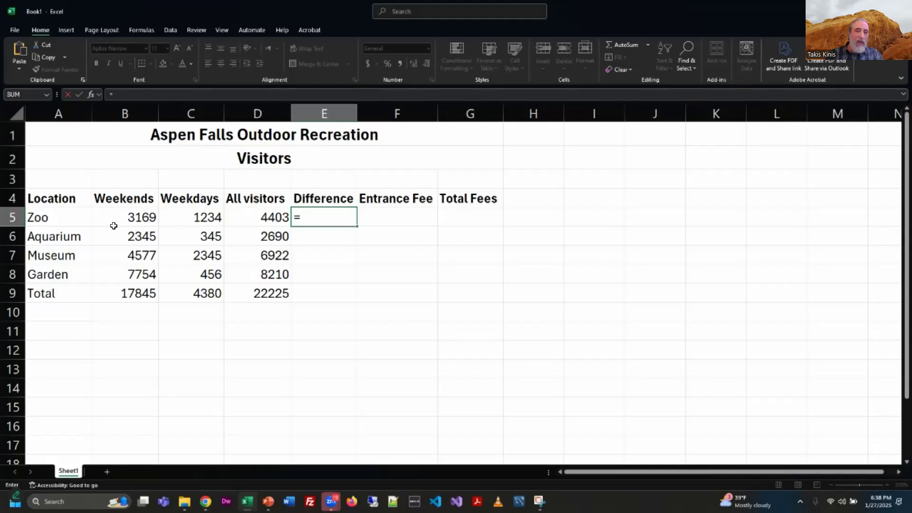
left_click(135, 216)
type("-")
left_click(194, 217)
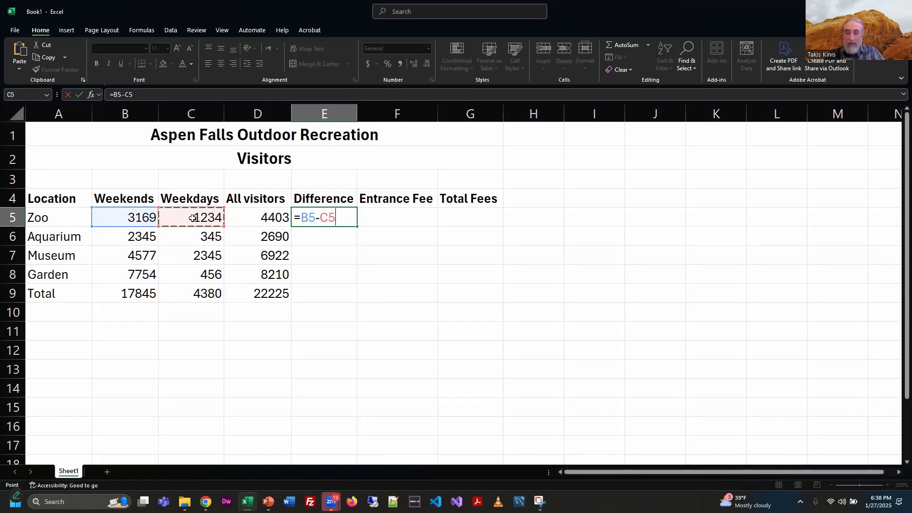
key("Return")
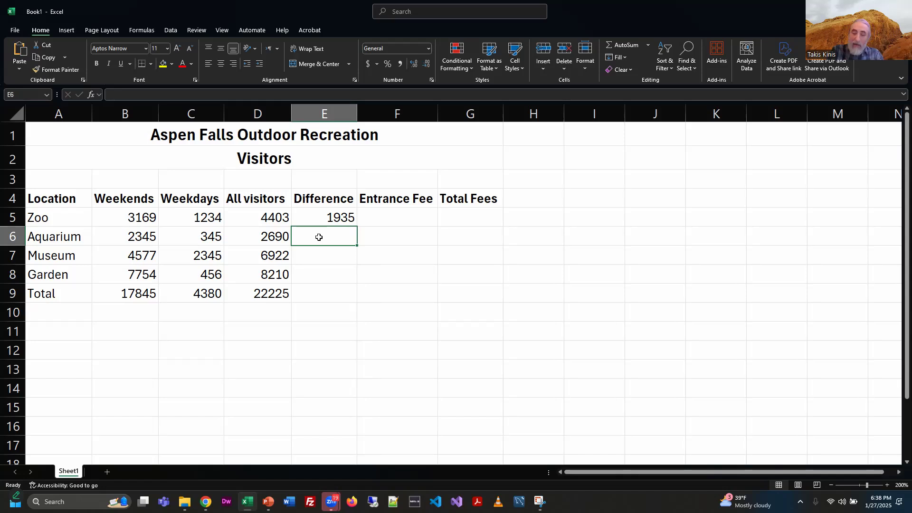
Step: Enter =B6-C6 in E6 by pointing, and fill the formula down through E9
type("=")
left_click(138, 236)
type("-")
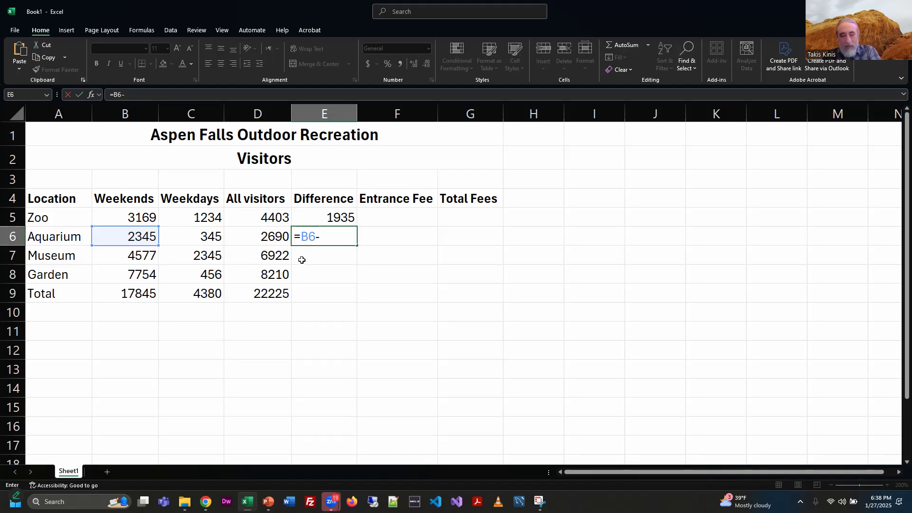
left_click(196, 234)
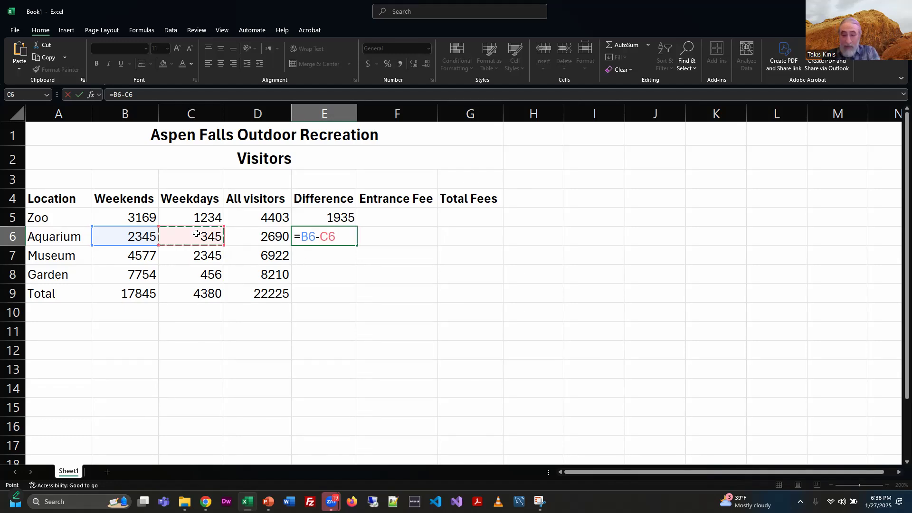
key("Return")
left_click(313, 240)
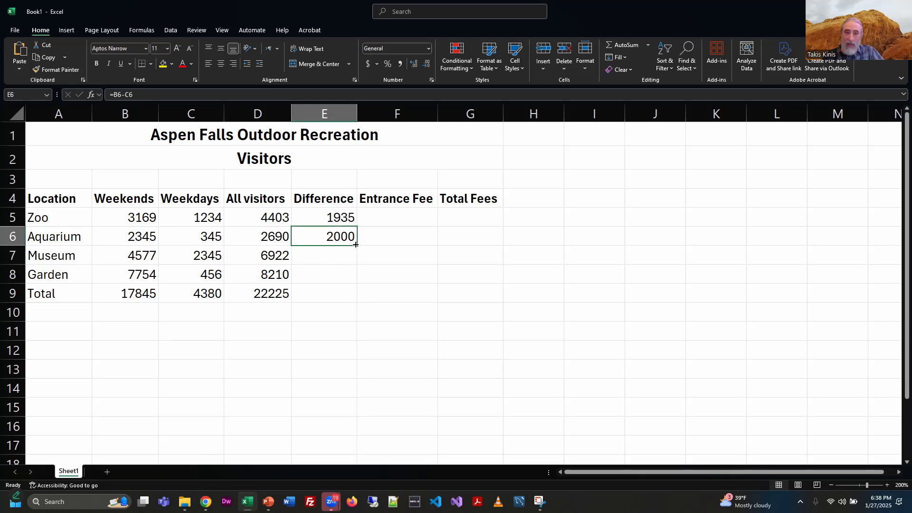
left_click_drag(357, 245, 359, 301)
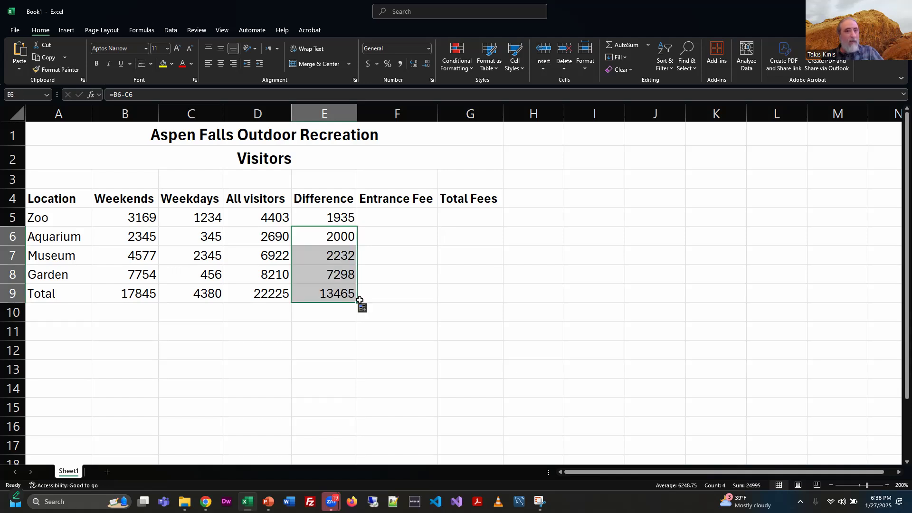
left_click(309, 316)
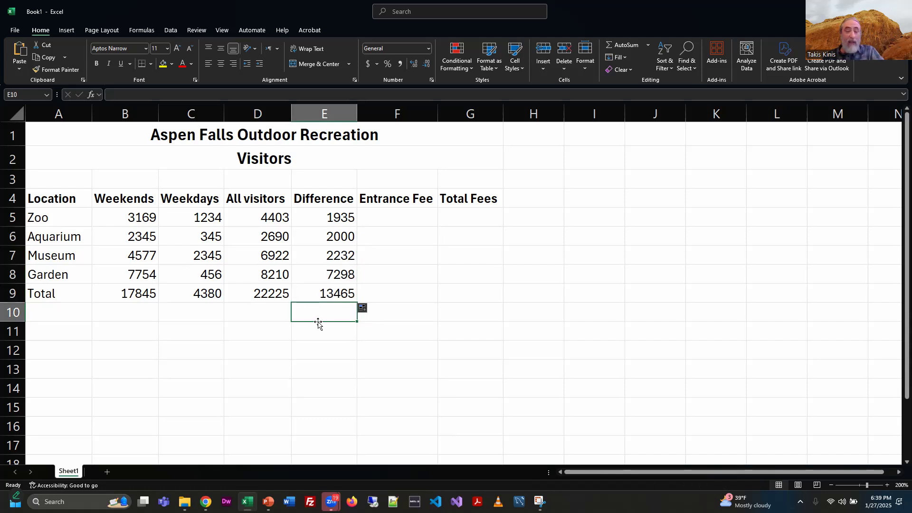
key("alt+Tab")
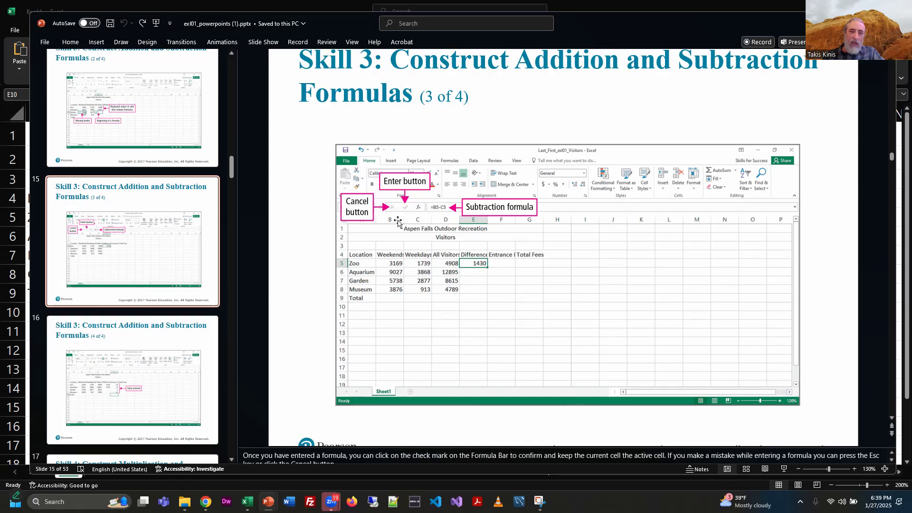
key("alt+Tab")
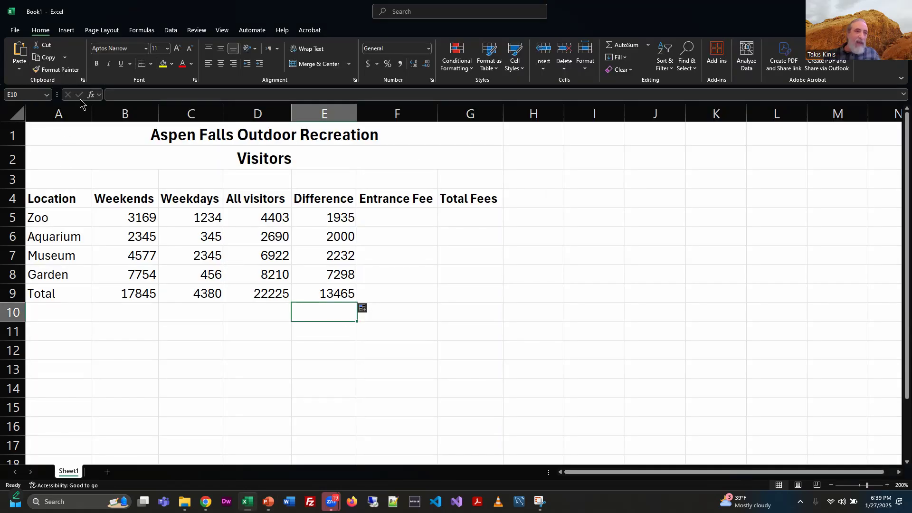
left_click(400, 218)
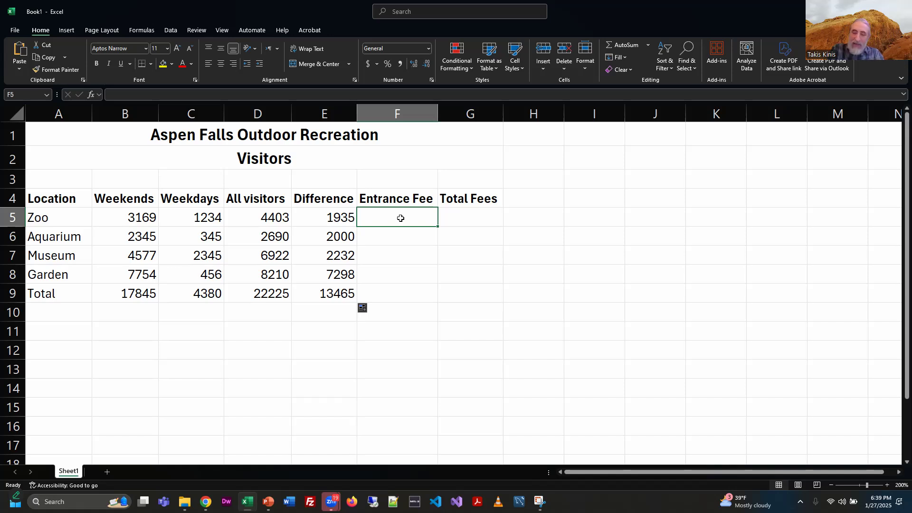
type("=d4+")
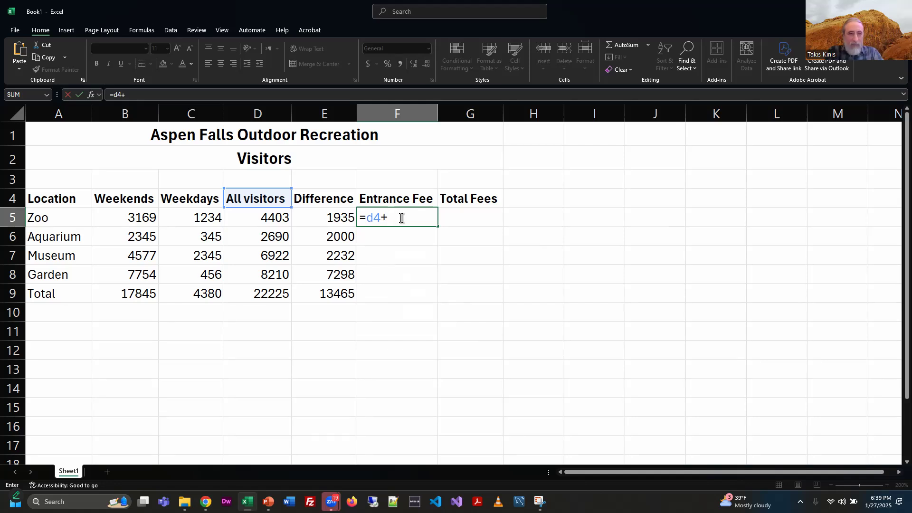
key("BackSpace")
key("BackSpace")
type("5")
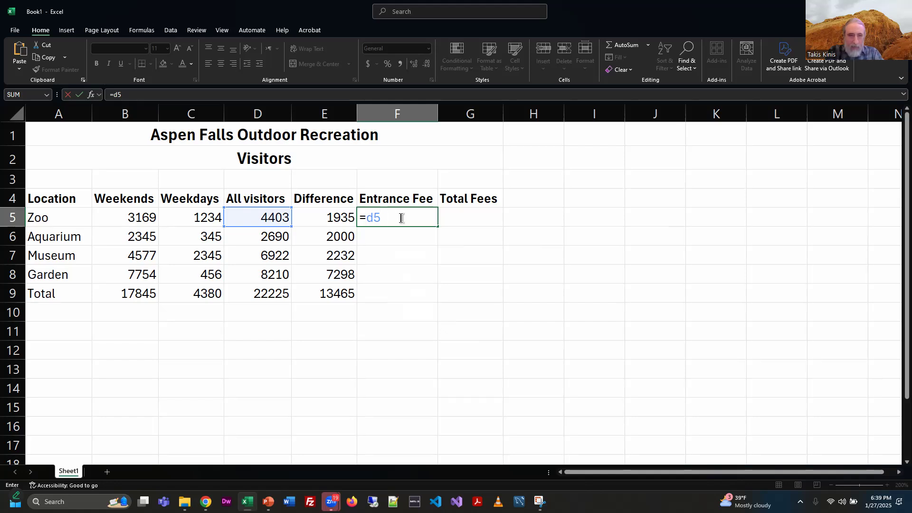
type("+c5")
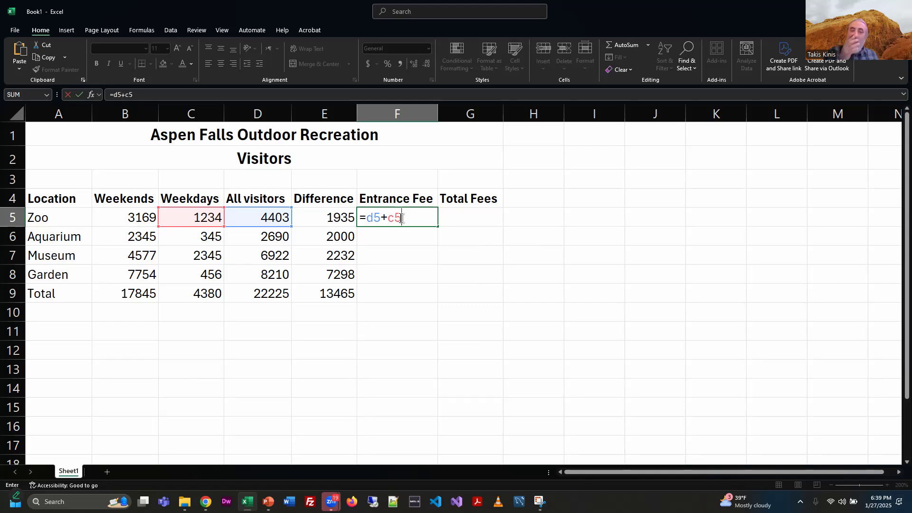
left_click(67, 99)
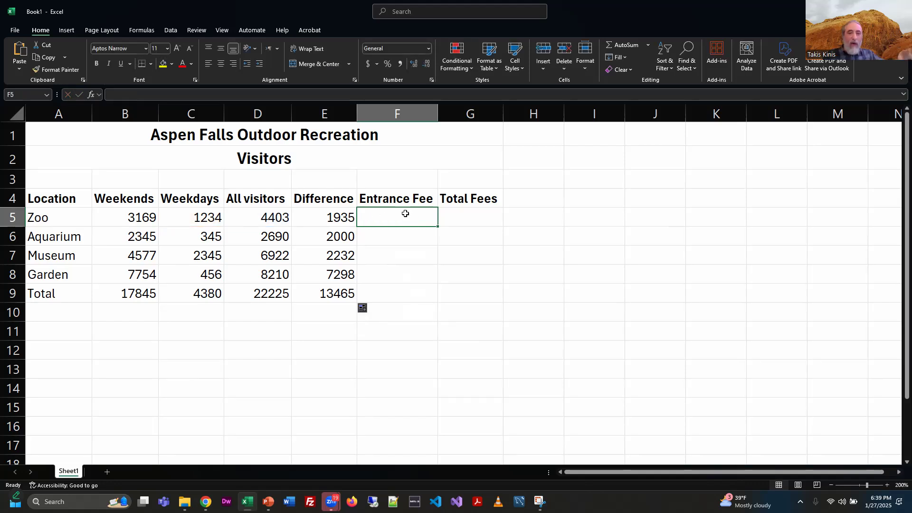
type("=")
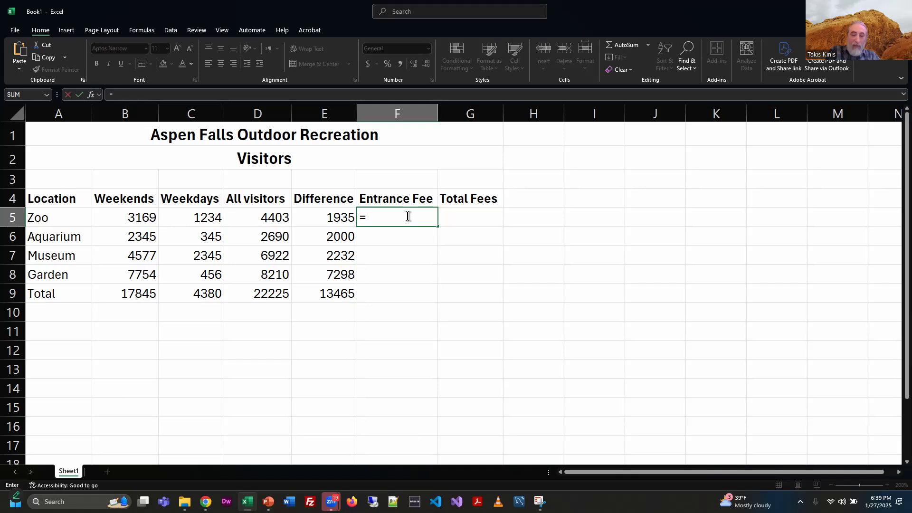
type("d5")
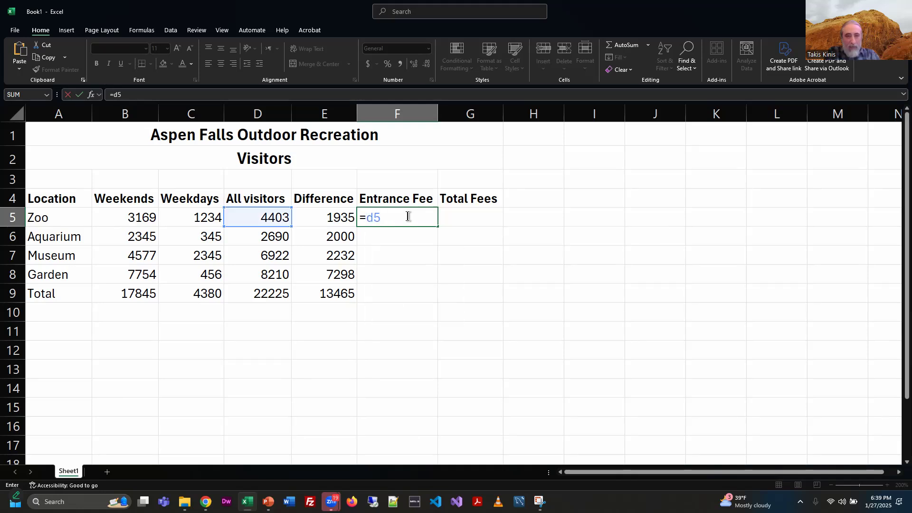
type("+c")
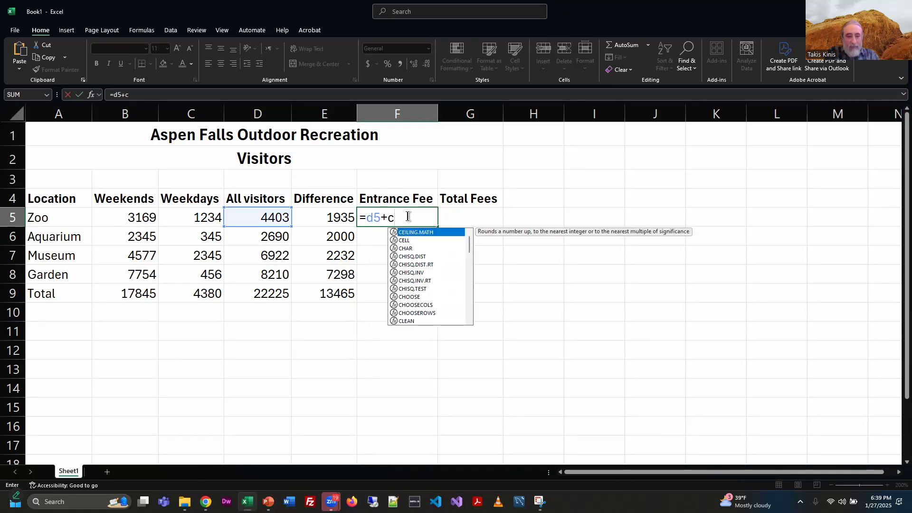
type("5")
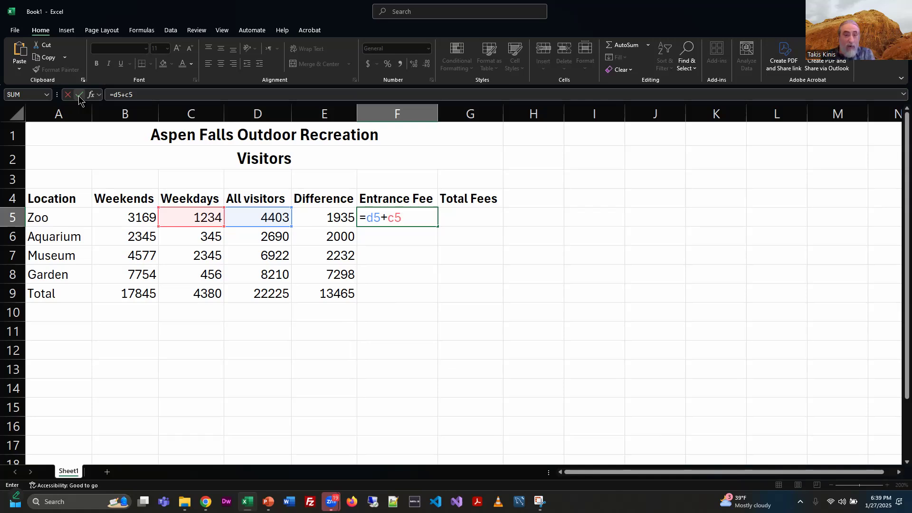
key("Return")
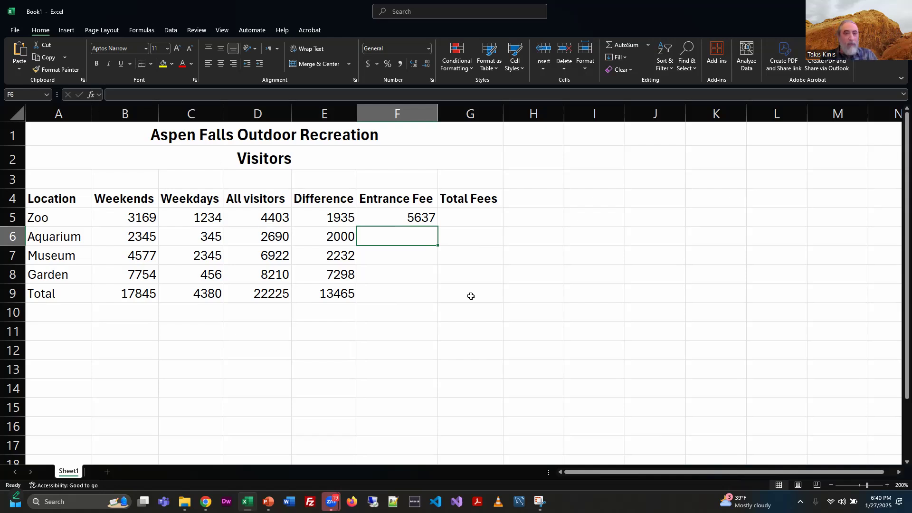
left_click(407, 219)
key("Delete")
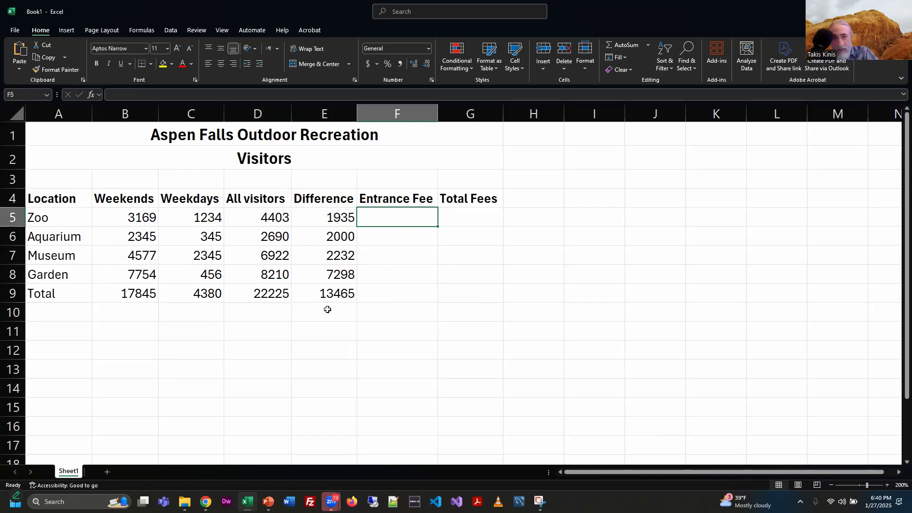
Step: Review the next addition and subtraction slide about entering Entrance Fee data in the presentation
key("alt+Tab")
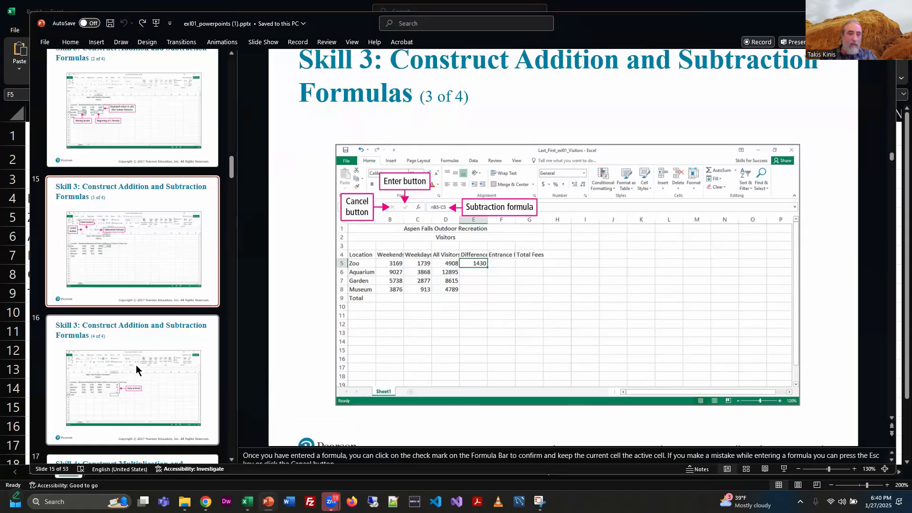
left_click(185, 342)
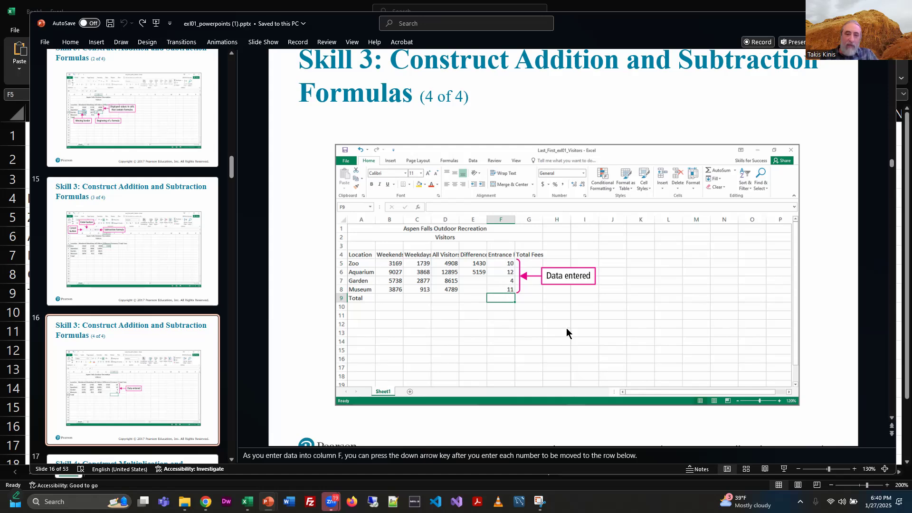
key("alt+Tab")
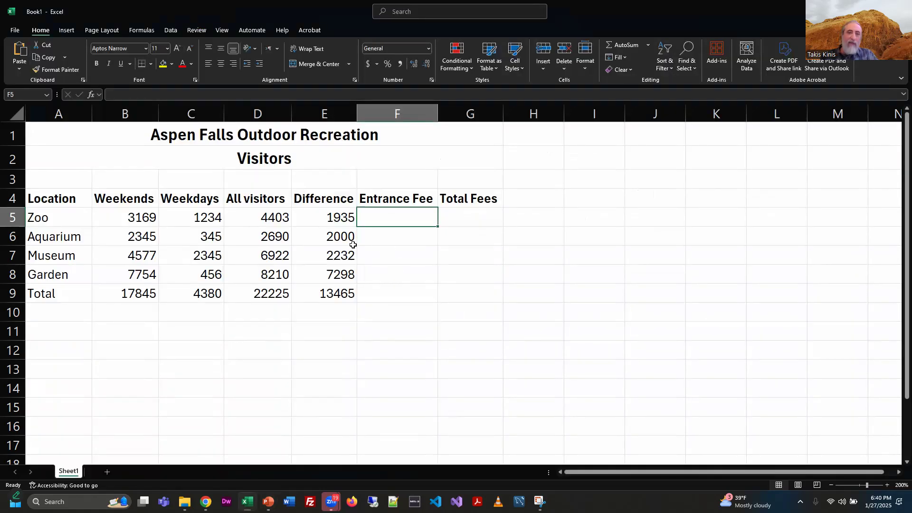
Step: Enter the Entrance Fee values 10, 12, 4 and 11 in F5 through F8
type("10")
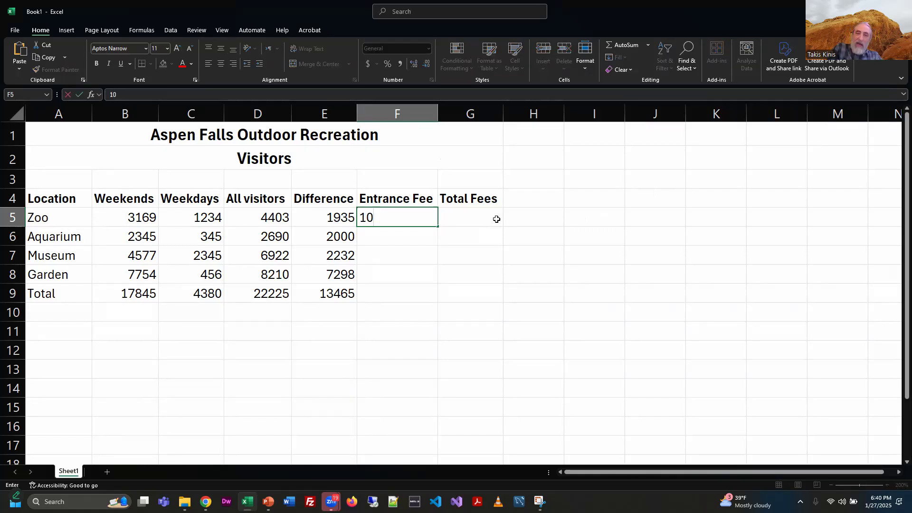
key("Return")
type("12")
key("Return")
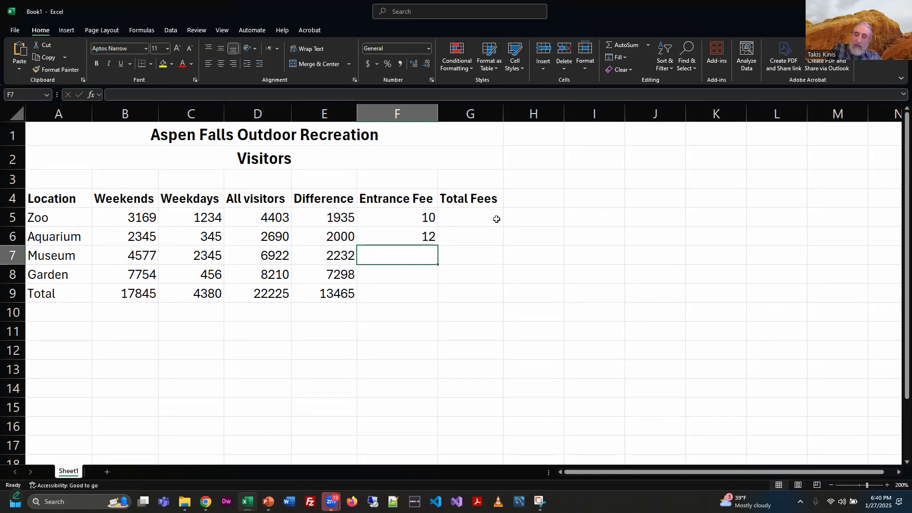
type("4")
key("Return")
type("11")
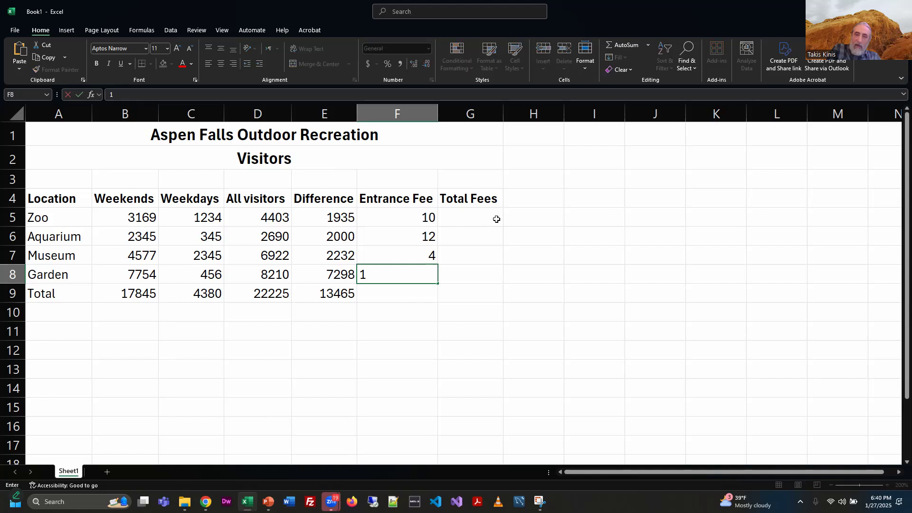
key("Return")
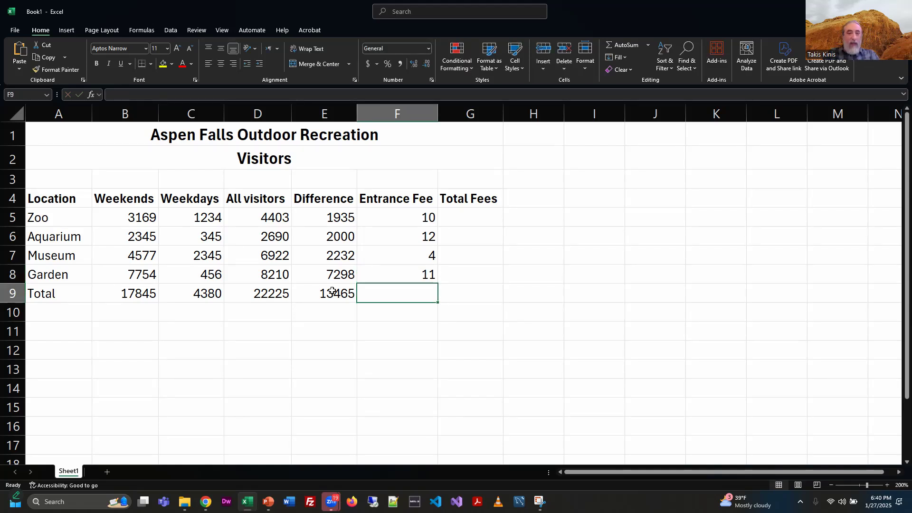
Step: Review the first multiplication and division formulas slide in the presentation
key("alt+Tab")
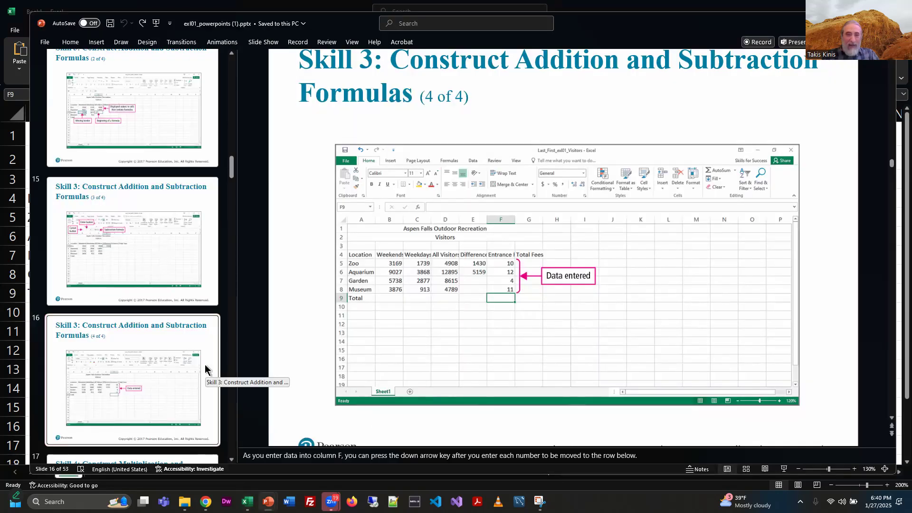
scroll(206, 366, "down", 3)
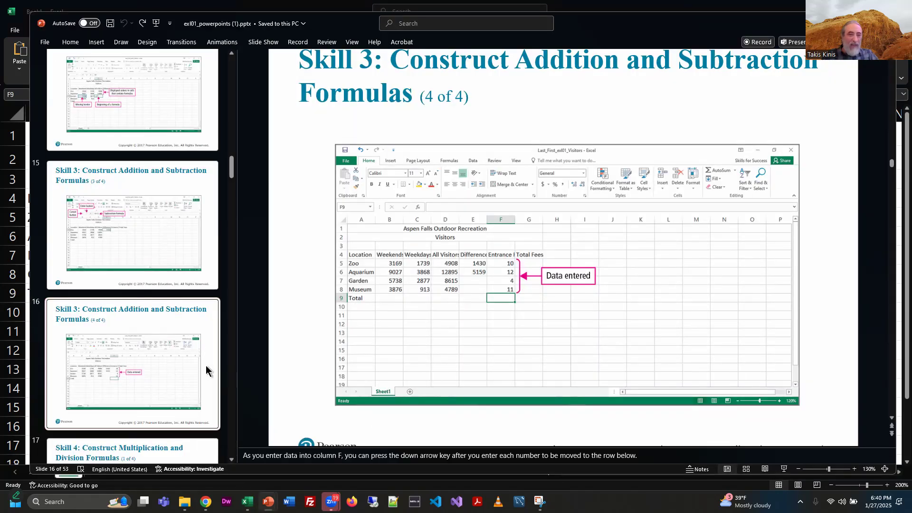
left_click(208, 323)
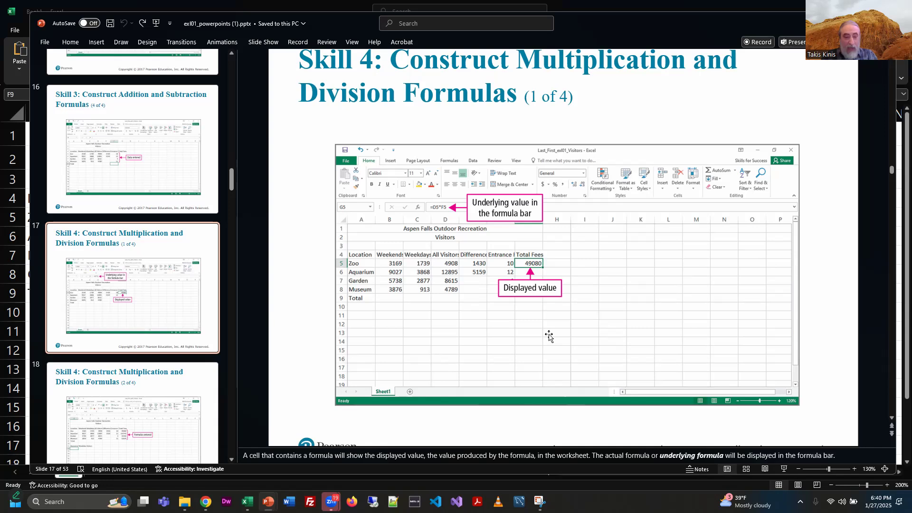
key("alt+Tab")
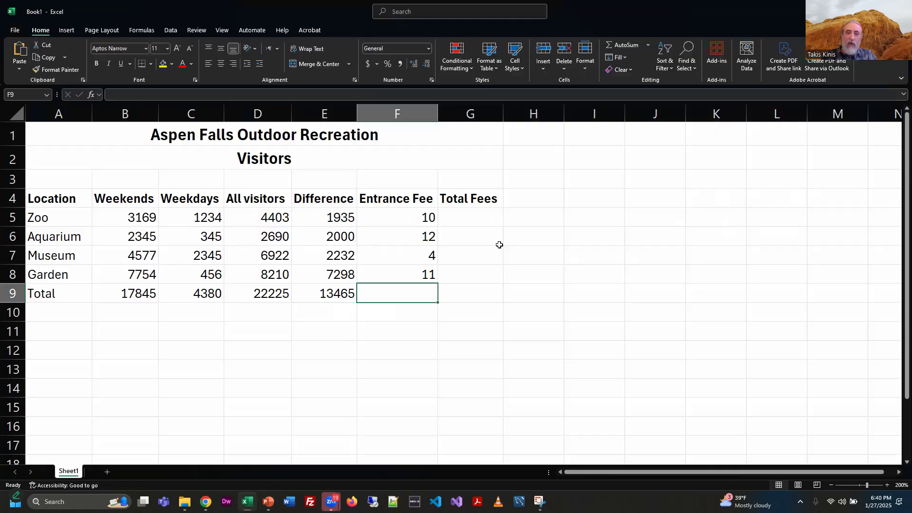
Step: Enter the Total Fees formula =D5*F5 in G5 by pointing at the All visitors and Entrance Fee cells
left_click(474, 217)
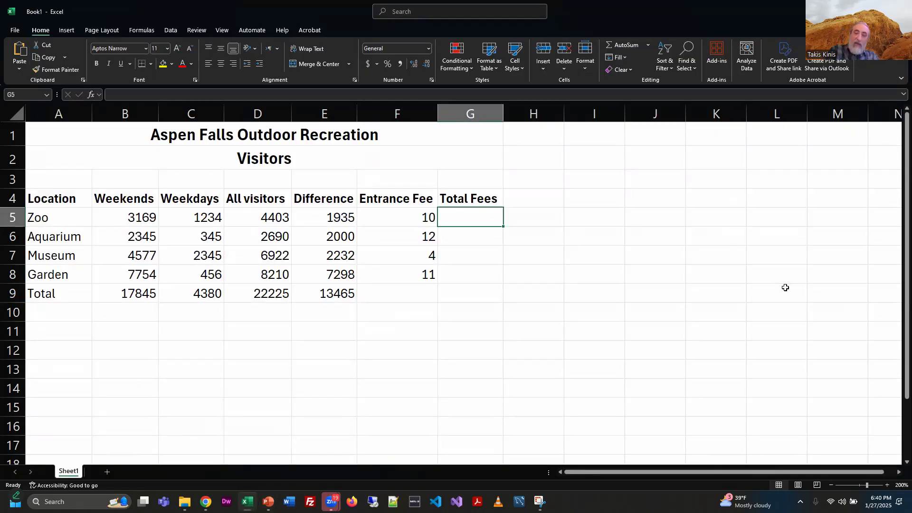
type("=")
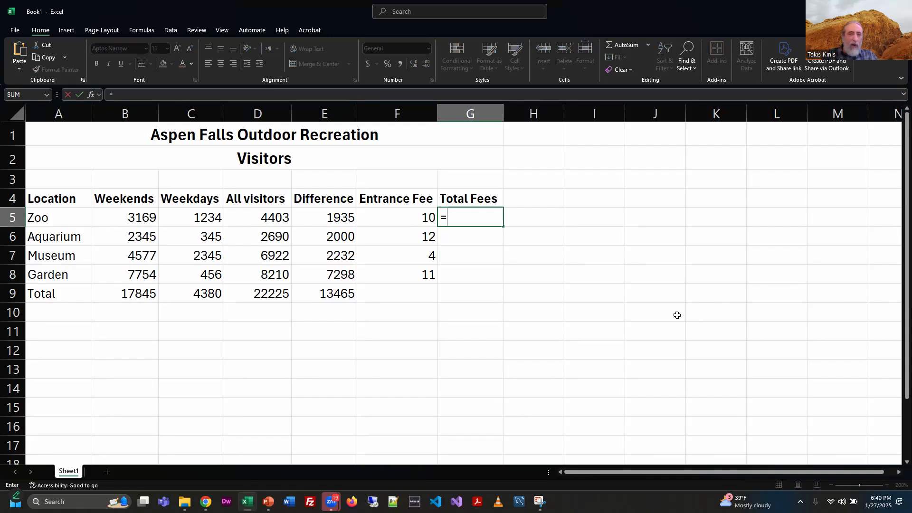
left_click(273, 217)
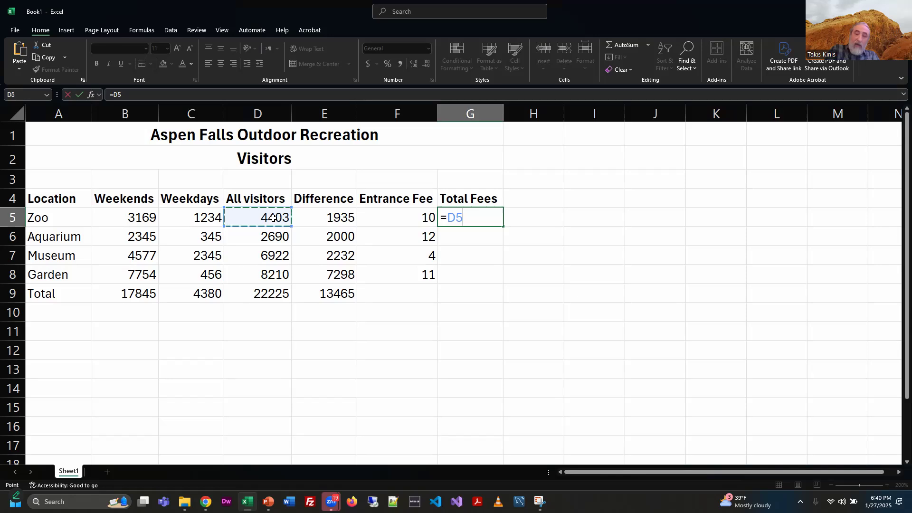
type("*")
left_click(417, 219)
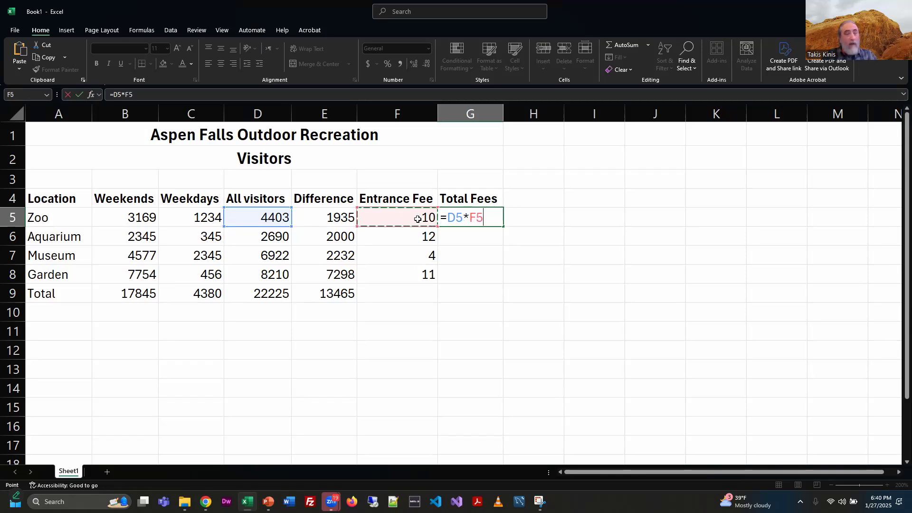
key("Return")
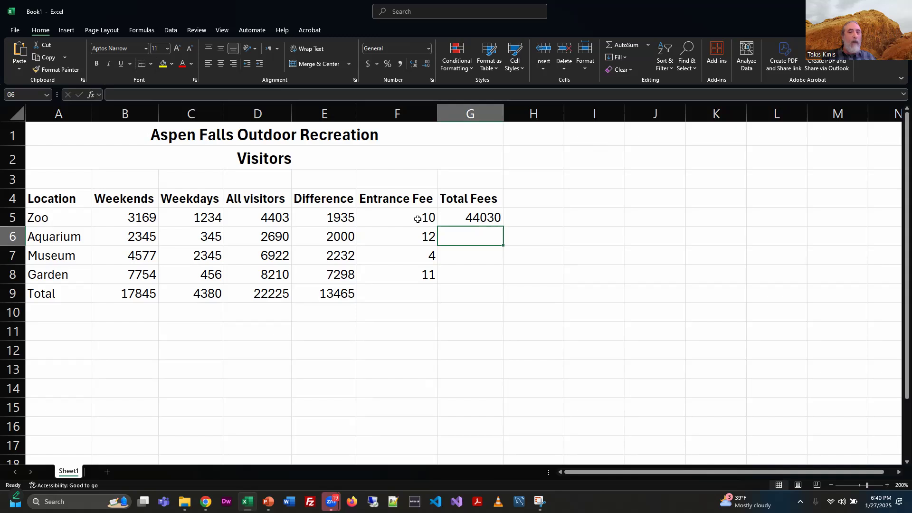
Step: Fill the G5 Total Fees formula down through G8
left_click(487, 217)
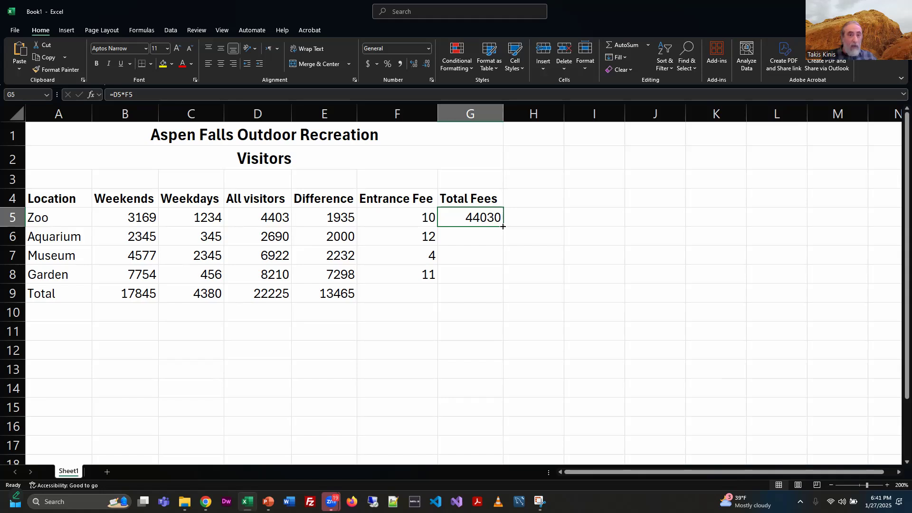
left_click_drag(503, 227, 502, 283)
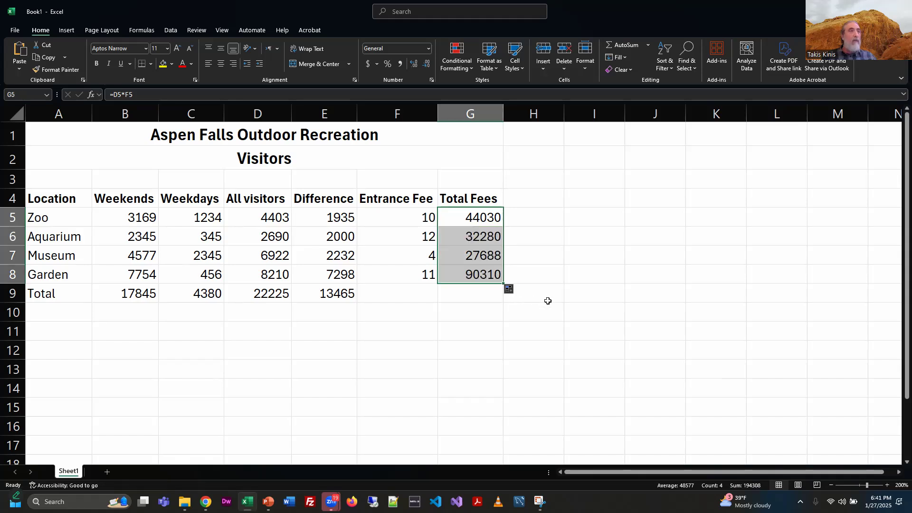
left_click(585, 280)
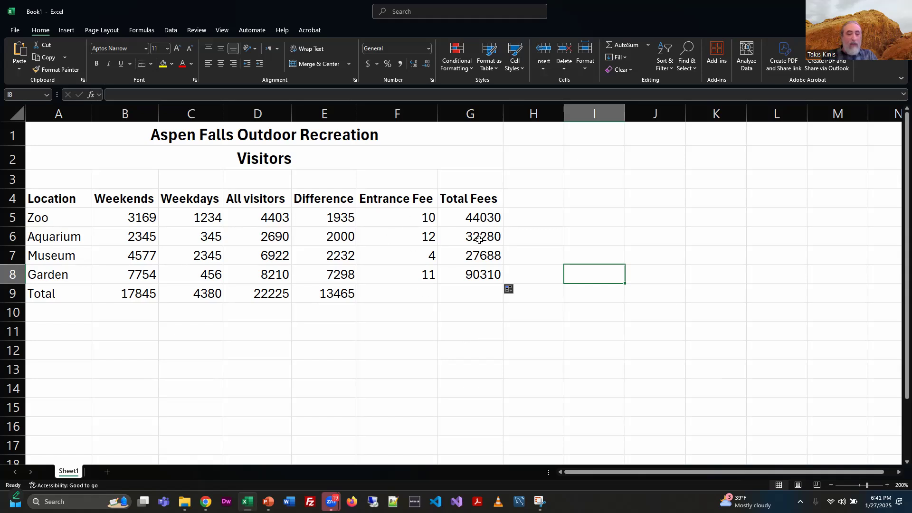
Step: Review the remaining multiplication and division formula slides in the presentation
key("alt+Tab")
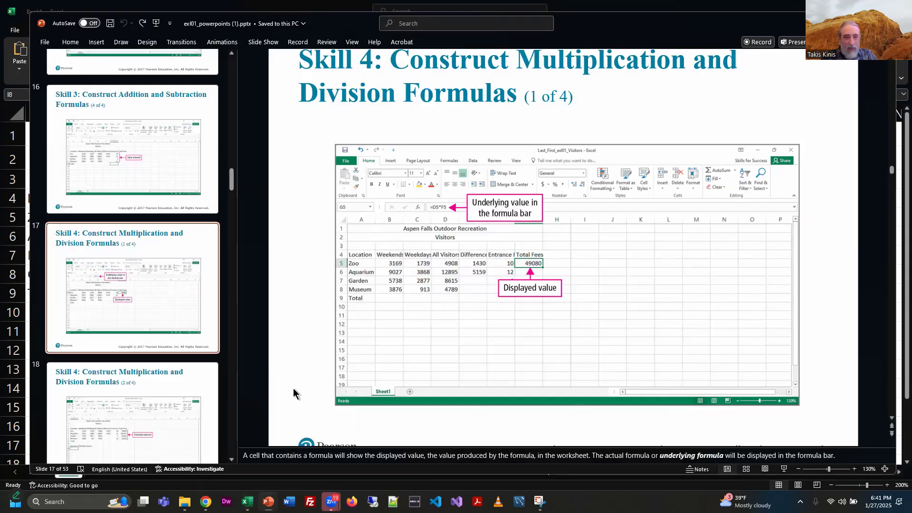
left_click(196, 384)
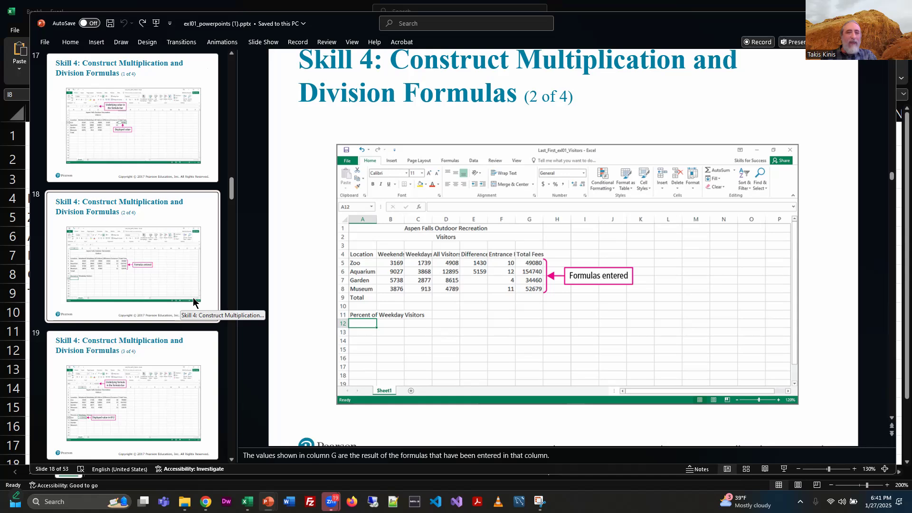
left_click(207, 385)
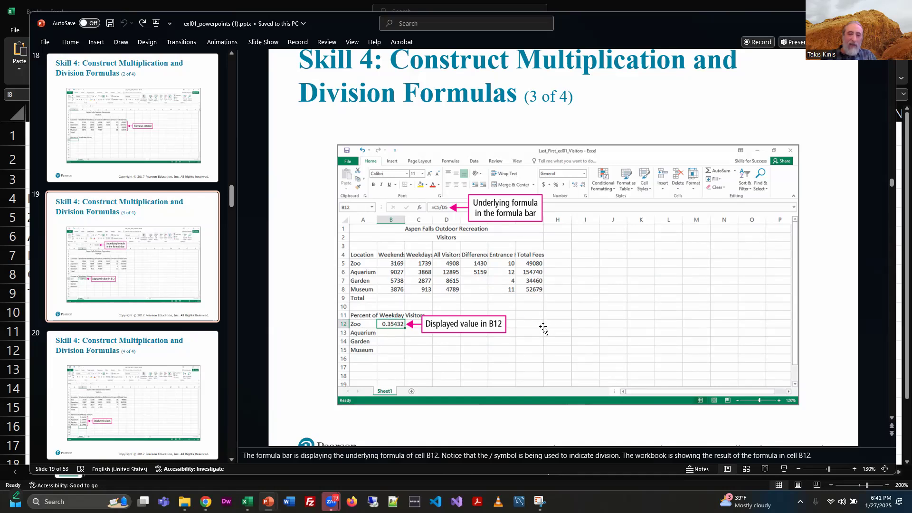
key("alt+Tab")
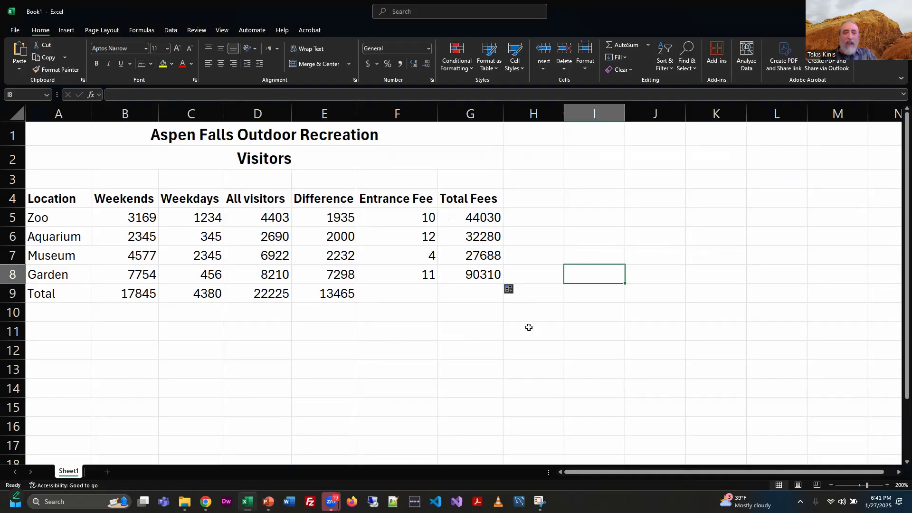
key("alt+Tab")
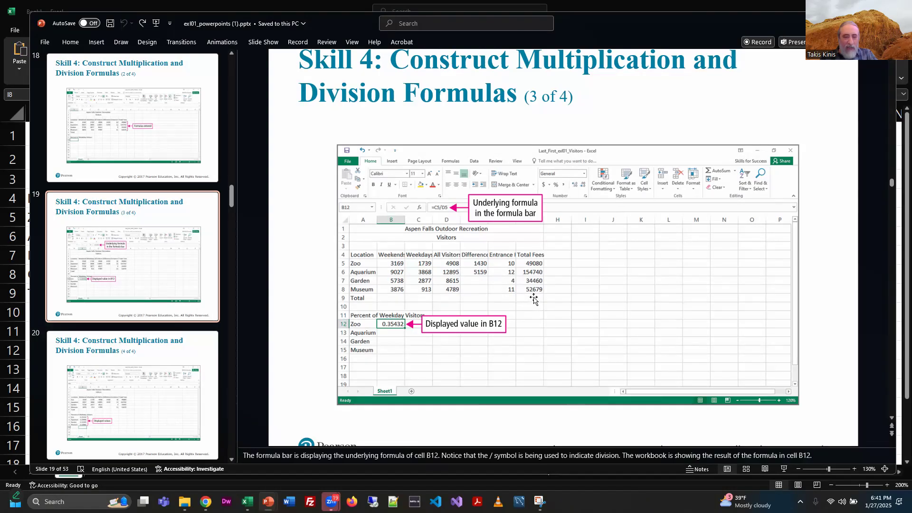
left_click_drag(398, 297, 367, 295)
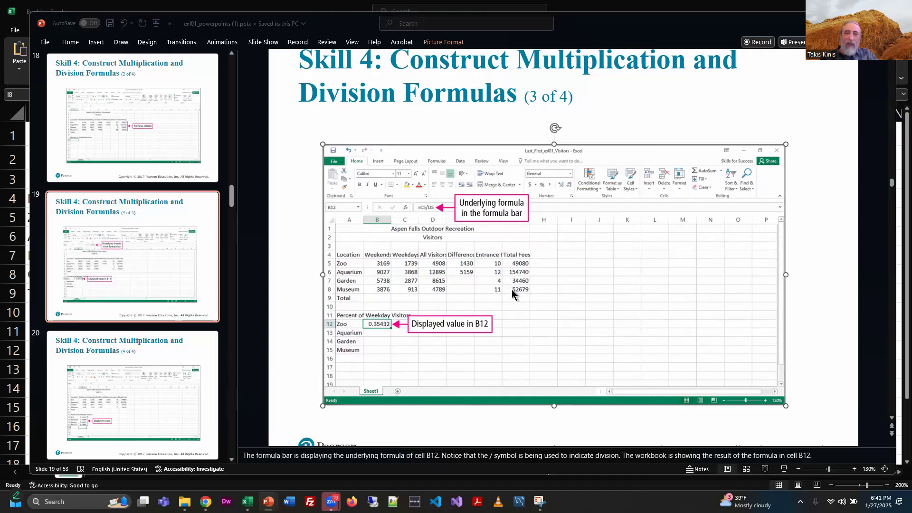
Step: Examine the Total row cells and the Difference total formula in E9
key("alt+Tab")
left_click(484, 295)
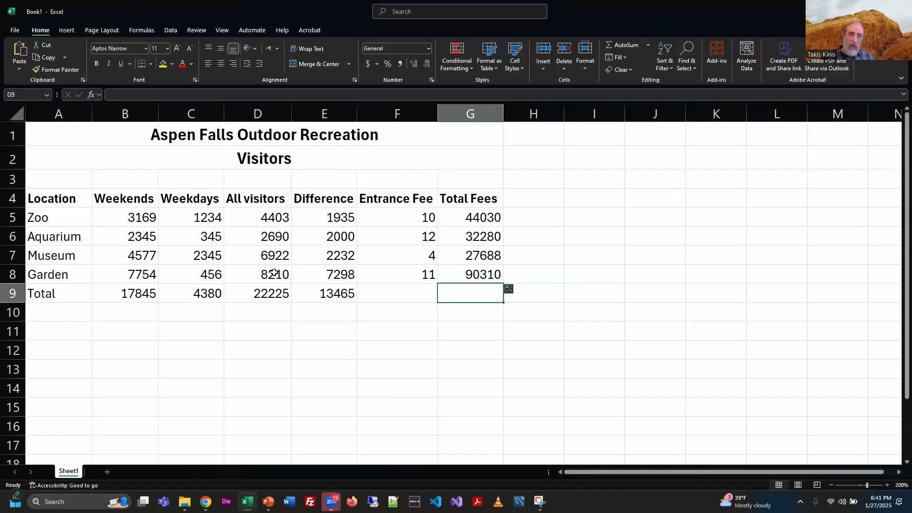
left_click(337, 296)
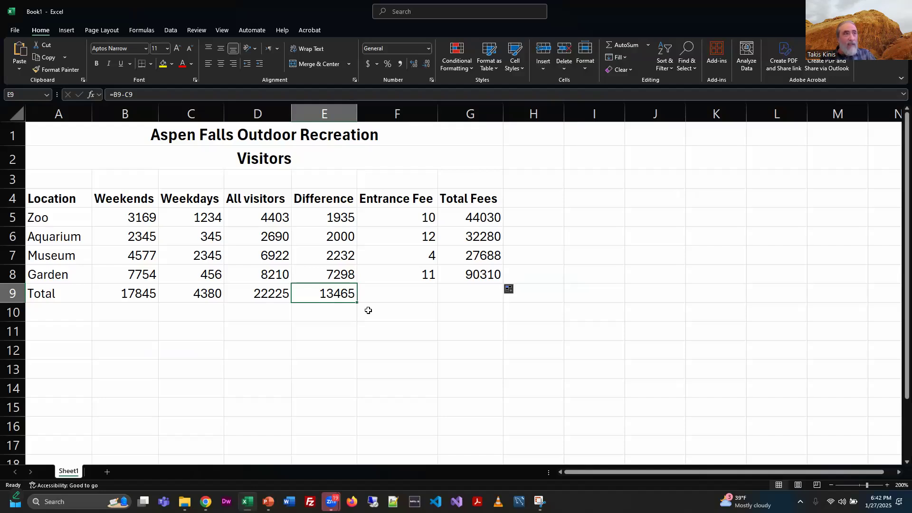
left_click(462, 300)
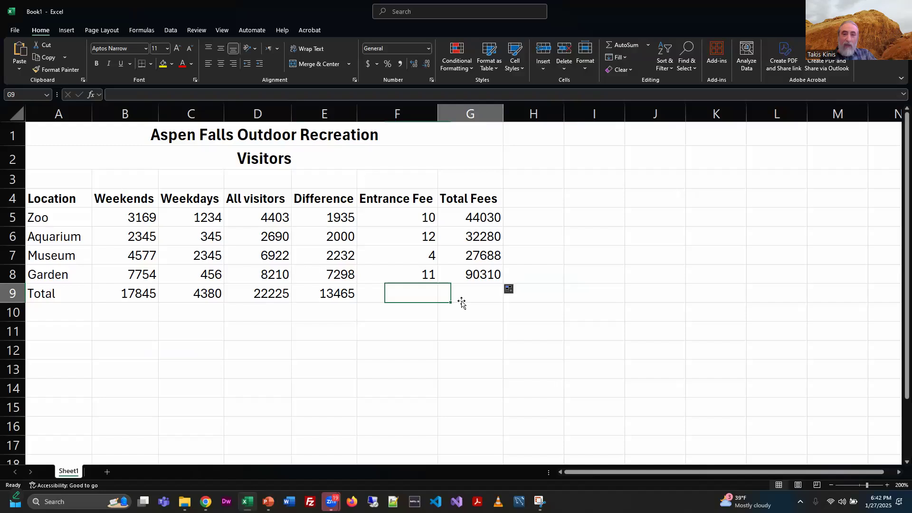
left_click_drag(488, 215, 489, 276)
left_click(340, 295)
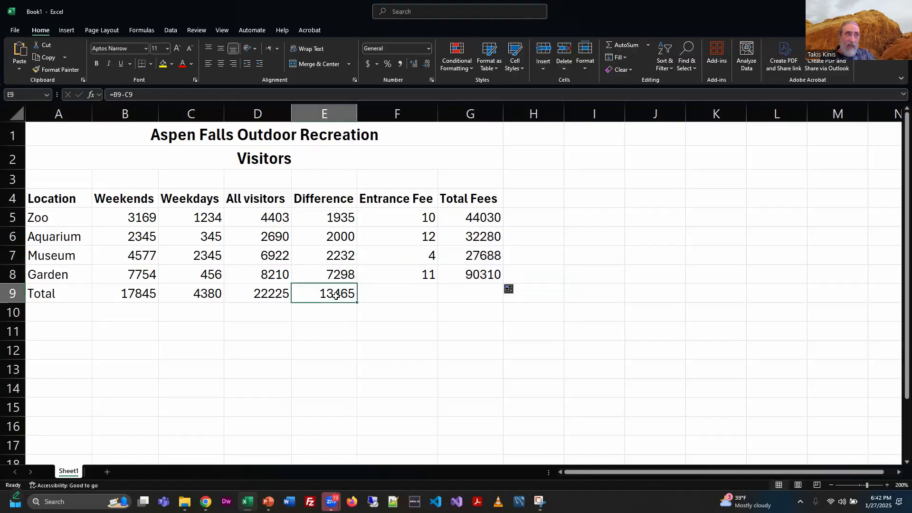
Step: Try filling the E9 Difference total across to G9, then undo the fill
left_click_drag(357, 301, 482, 305)
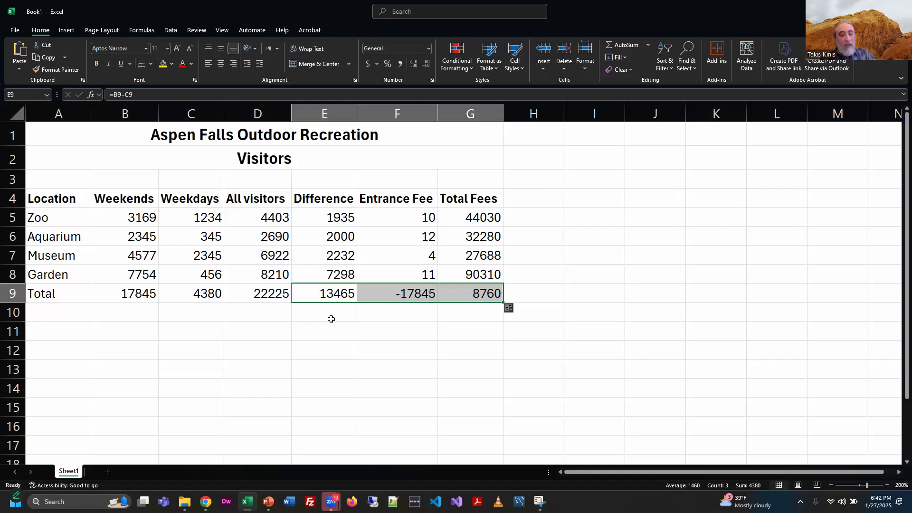
key("ctrl+z")
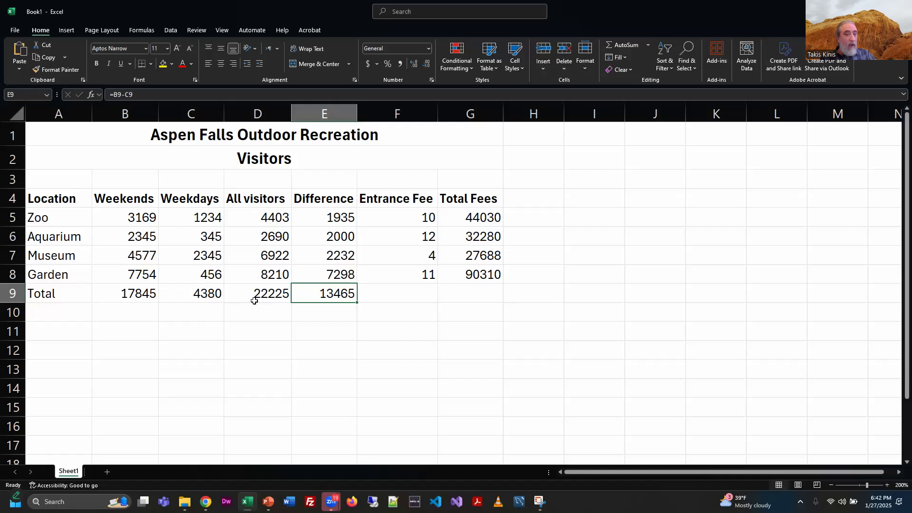
Step: Copy the D9 SUM total formula into G9 to total the Total Fees column
left_click(259, 298)
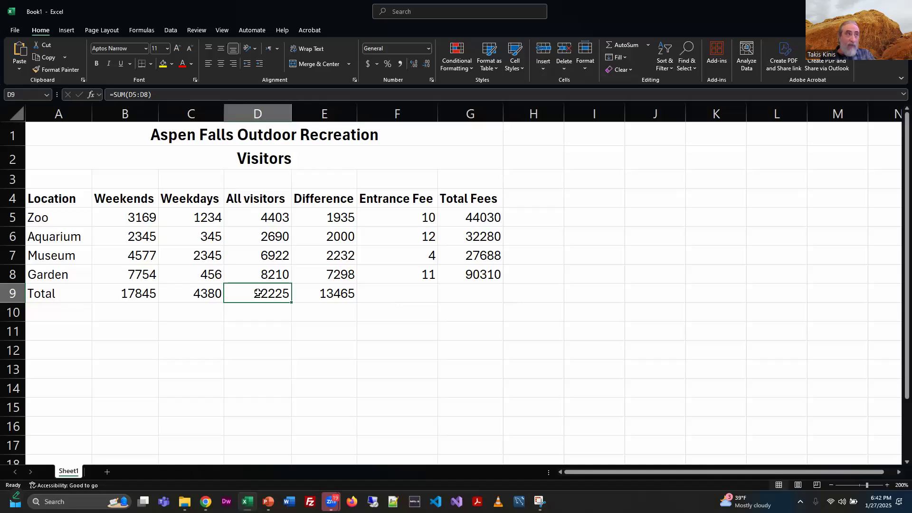
key("ctrl+c")
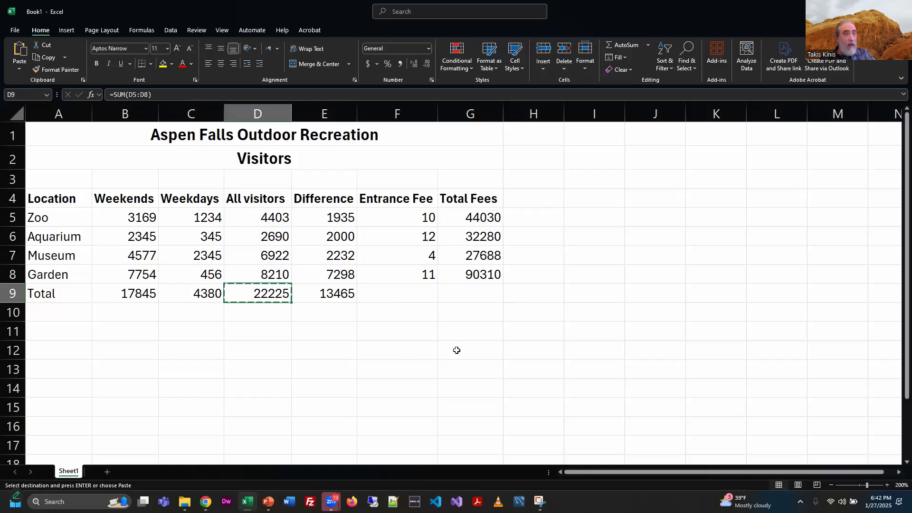
left_click(484, 291)
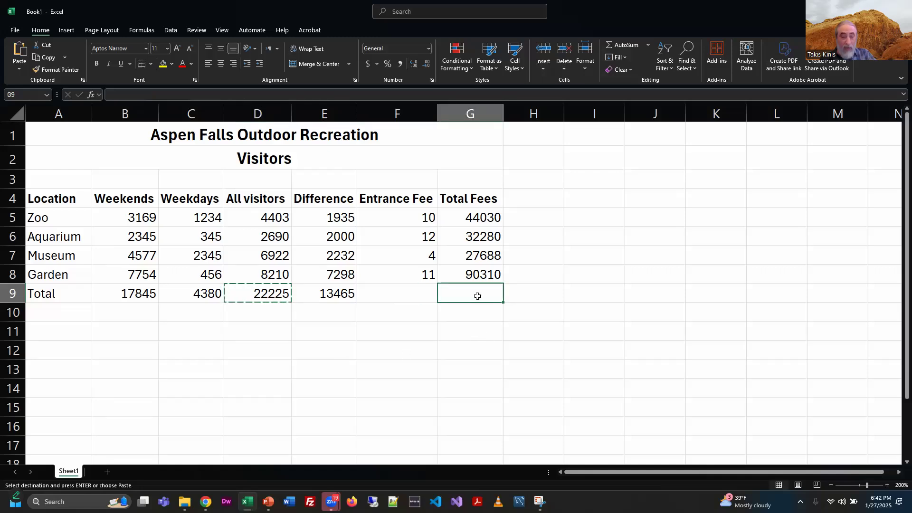
key("ctrl+v")
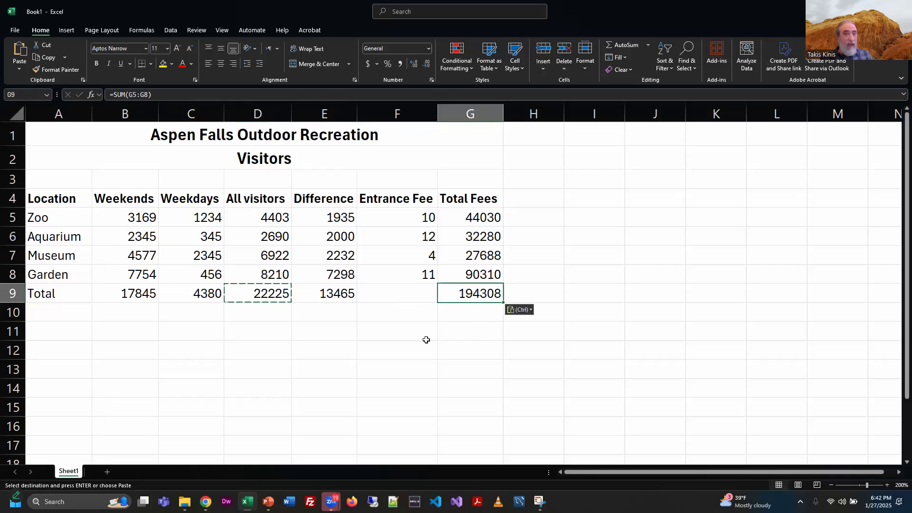
Step: Inspect the pasted SUM formula in G9 in edit mode
right_click(266, 292)
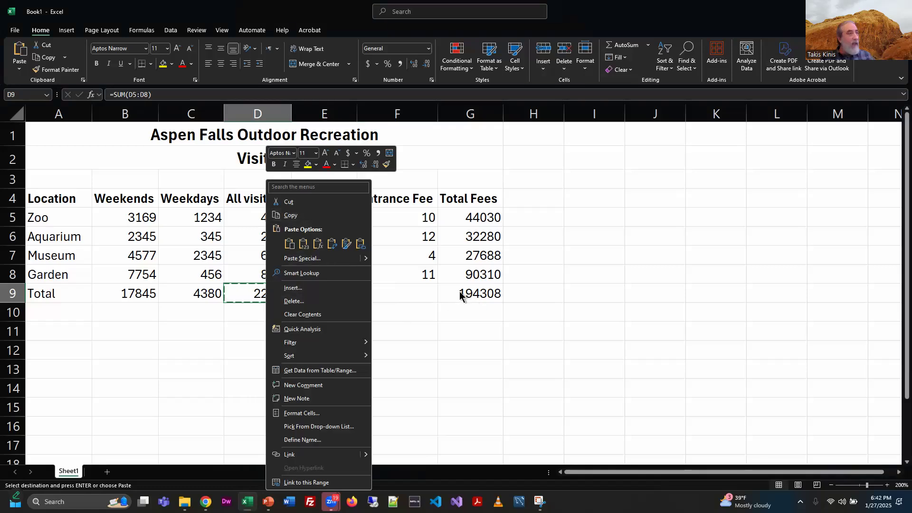
left_click(458, 330)
left_click(470, 296)
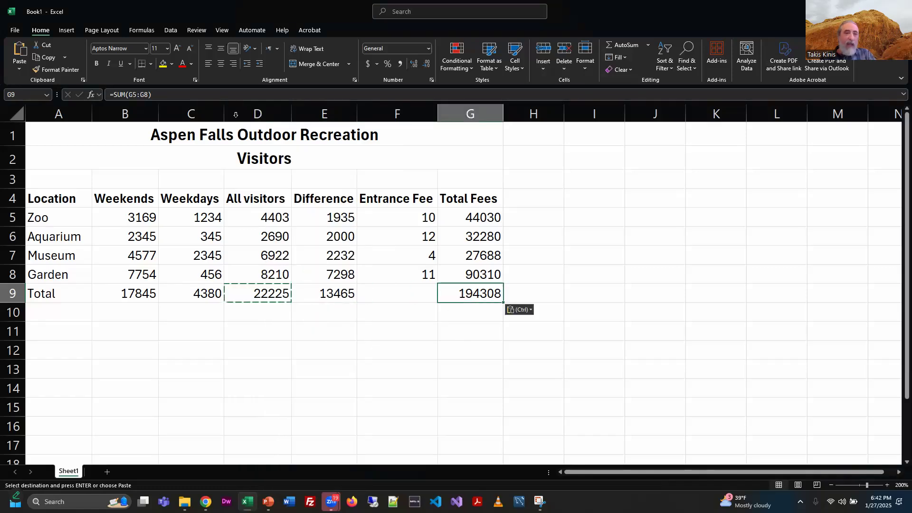
left_click(159, 95)
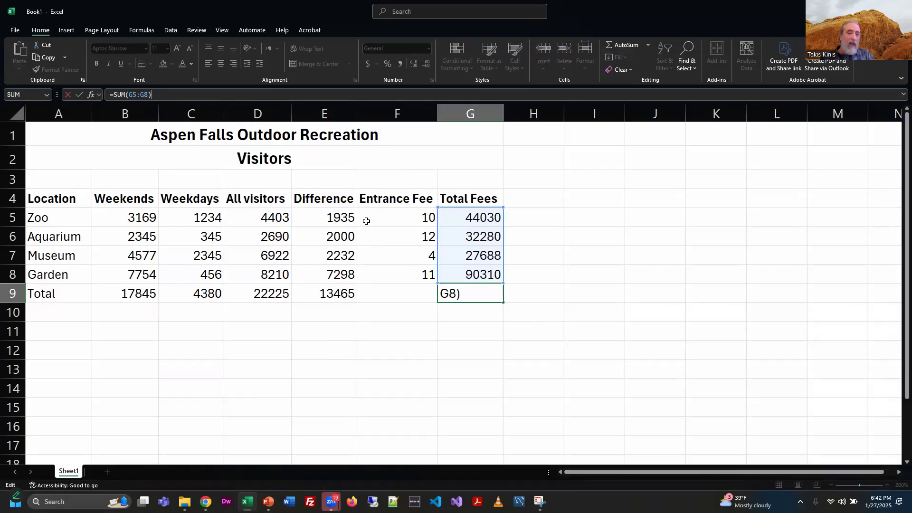
left_click(463, 299)
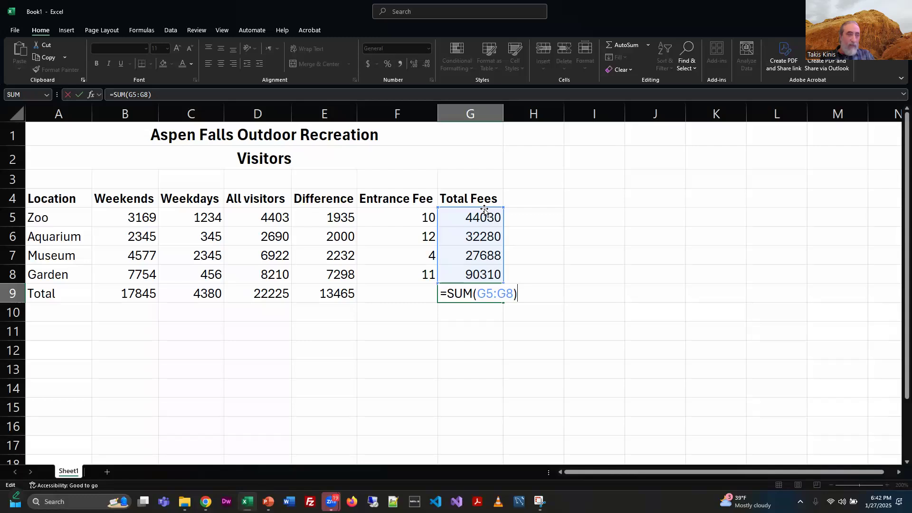
left_click(400, 343)
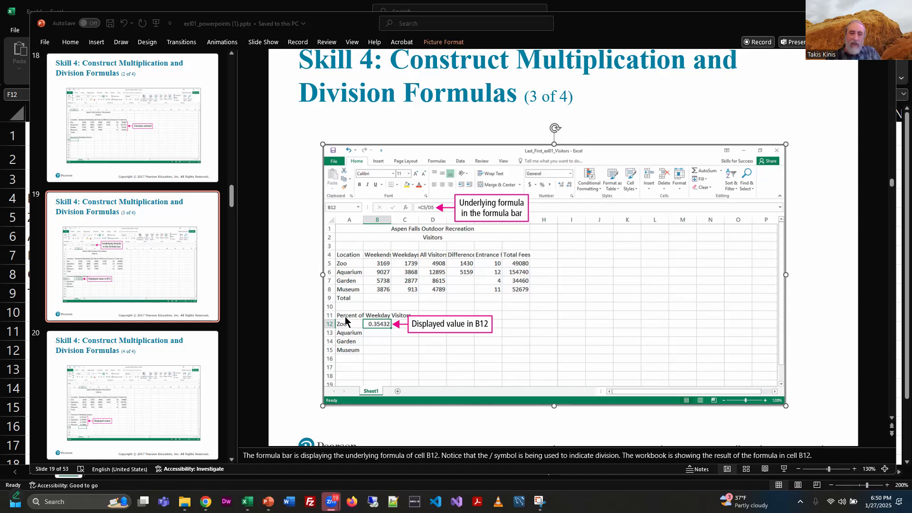
Step: Review the division formula slide in the presentation, then return to the workbook
key("alt+Tab")
key("Tab")
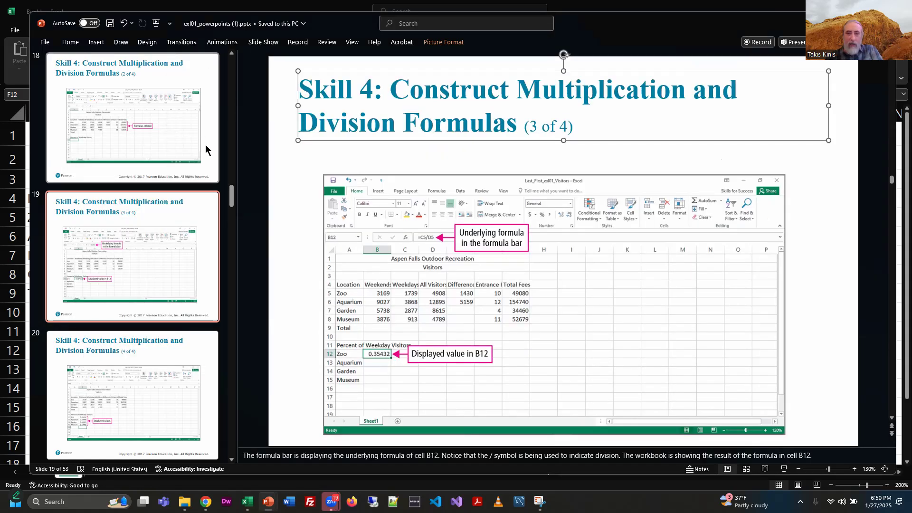
key("alt+Tab")
key("alt+Tab")
key("alt+Tab")
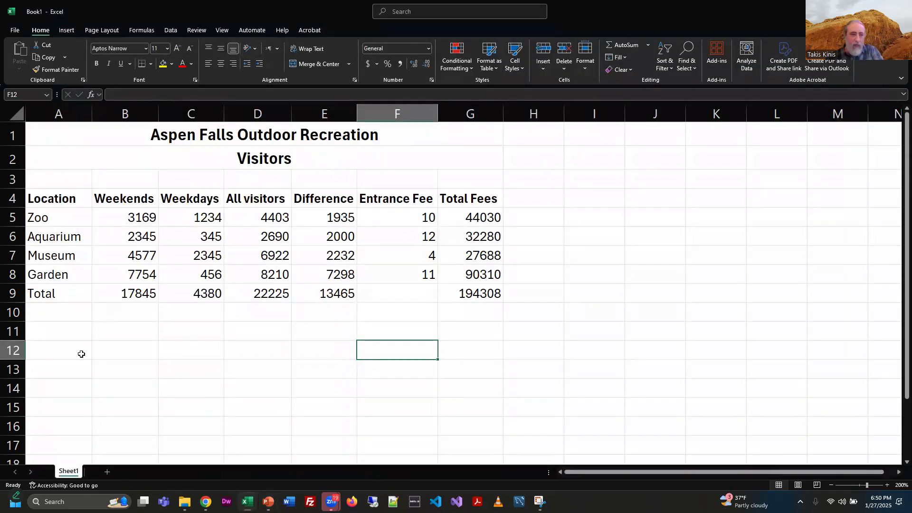
Step: Enter the label Percentage of Weekday Visitors in A11
left_click(57, 329)
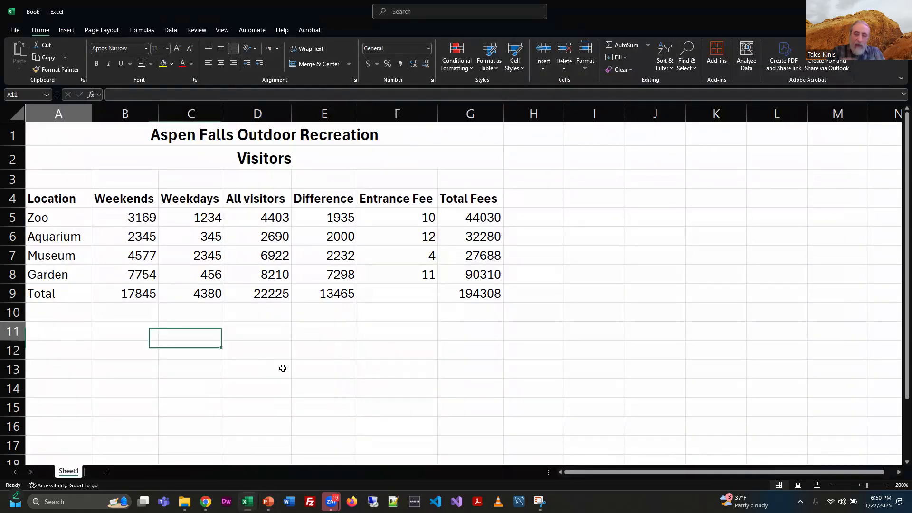
type("Percen")
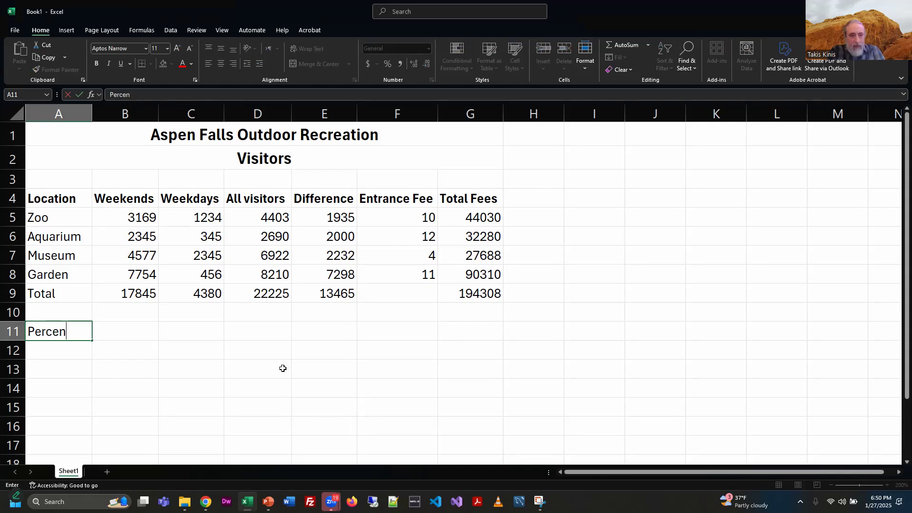
type("tatge of Weed")
key("BackSpace")
type("k")
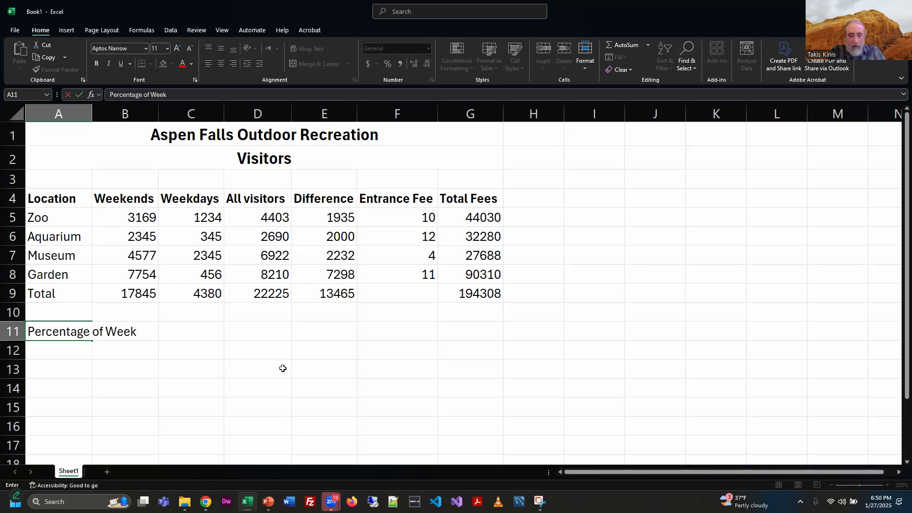
type("day Visitors")
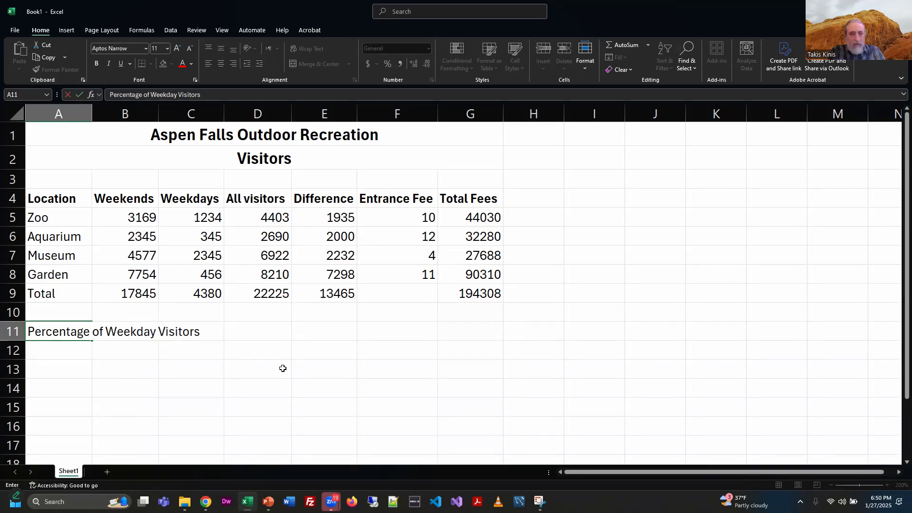
key("Return")
Step: Copy the location names Zoo through Garden into A12:A15
left_click_drag(56, 226, 59, 272)
key("ctrl+c")
left_click(75, 352)
key("ctrl+v")
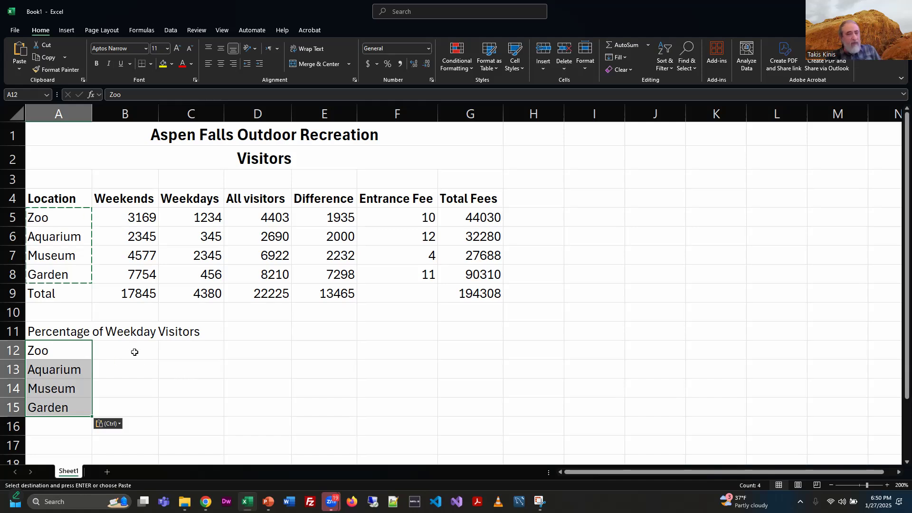
left_click(135, 352)
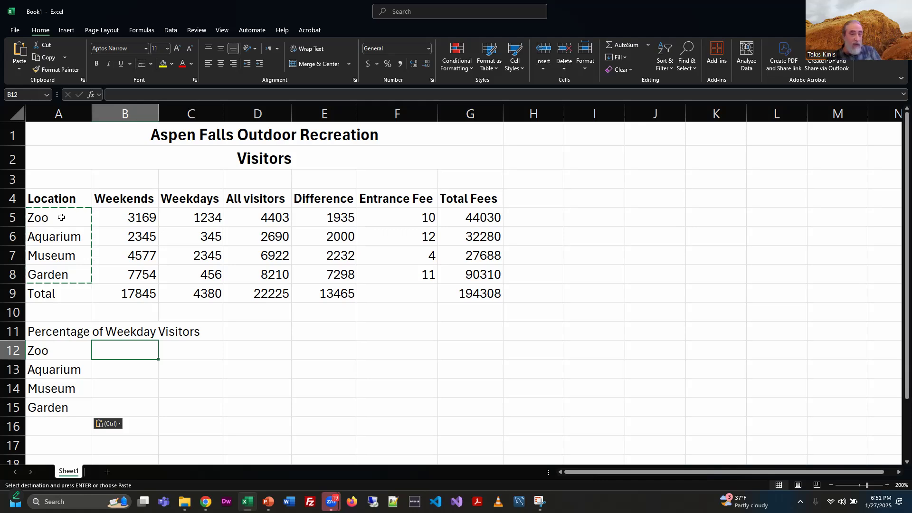
left_click(62, 217)
left_click_drag(61, 237, 60, 278)
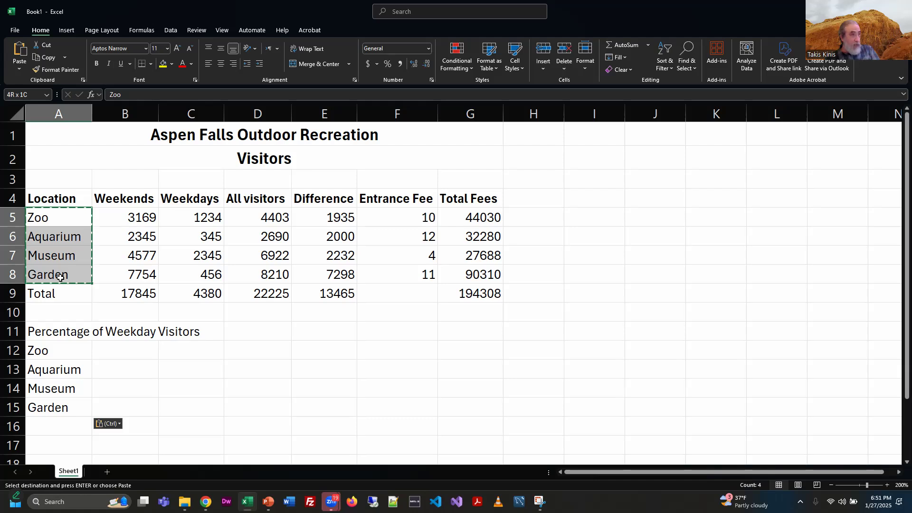
right_click(60, 278)
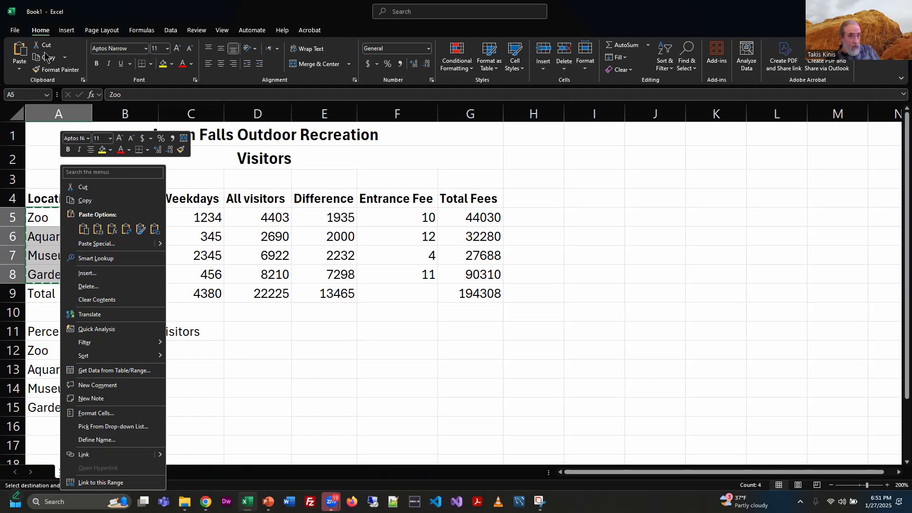
left_click(195, 8)
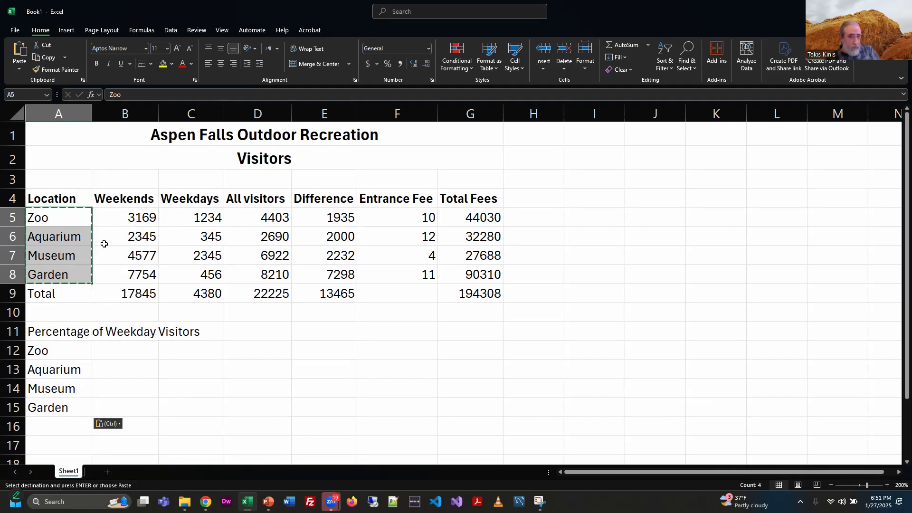
left_click(64, 351)
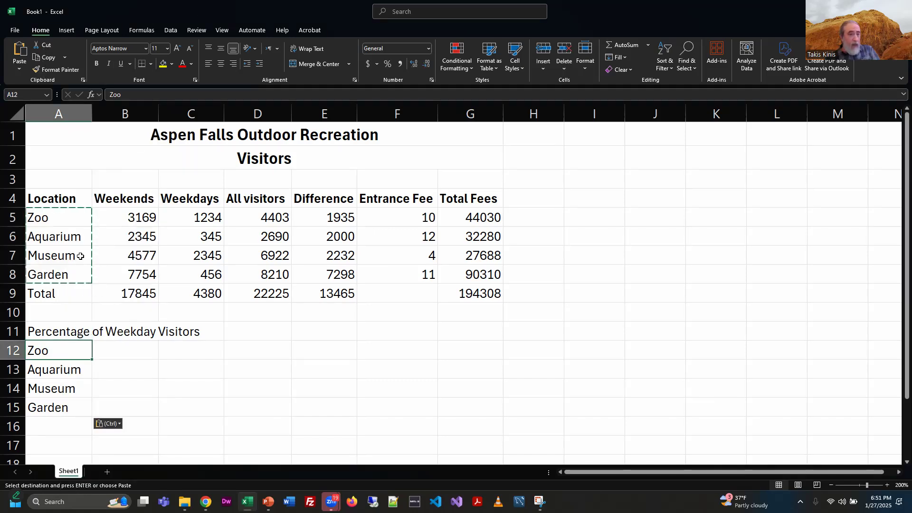
left_click(65, 217)
key("Escape")
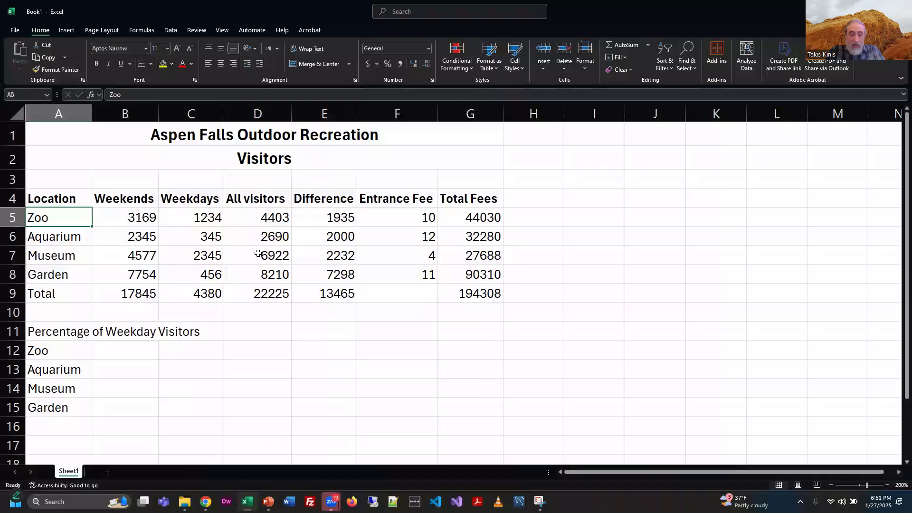
key("shift+Down")
key("shift+Down")
key("shift+Down")
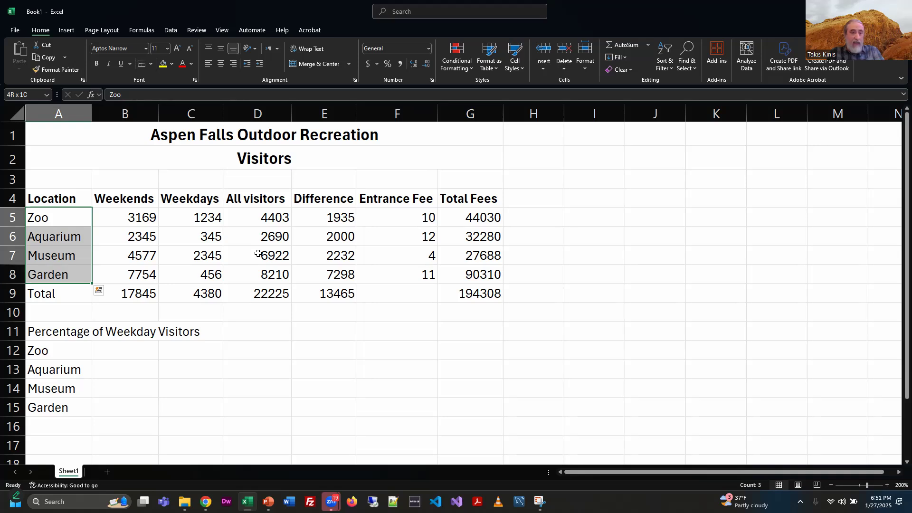
key("shift+Up")
key("shift+Up")
key("shift+Up")
key("shift+Down")
key("shift+Down")
key("shift+Down")
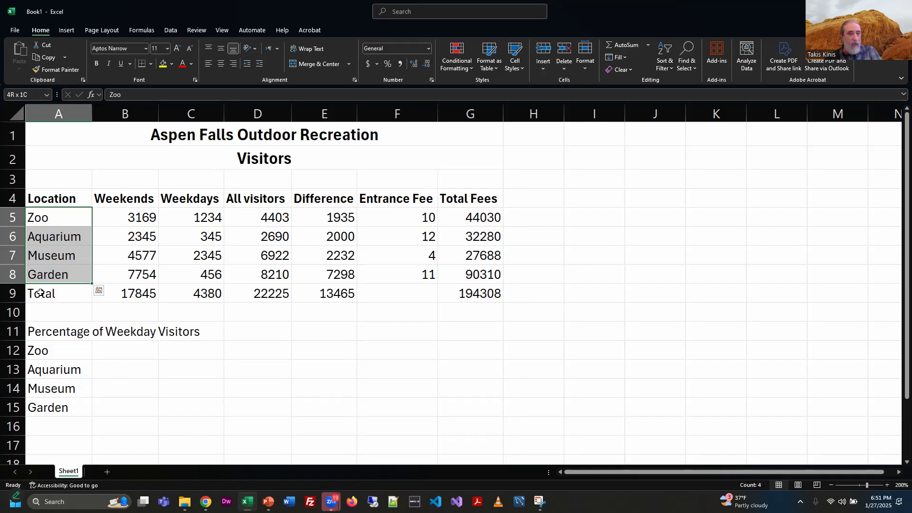
Step: Enter the formula =C5/C9 in B12 by pointing at the Zoo weekdays and weekday total cells
left_click(149, 357)
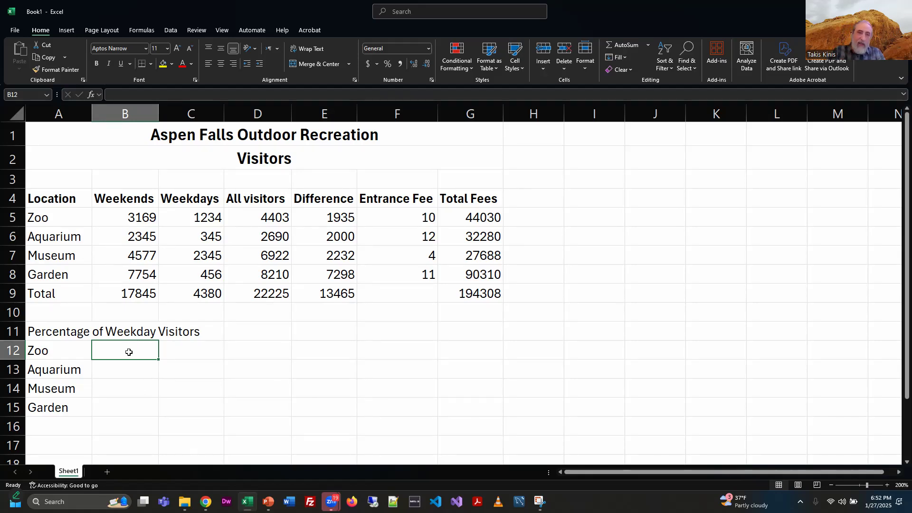
type("=")
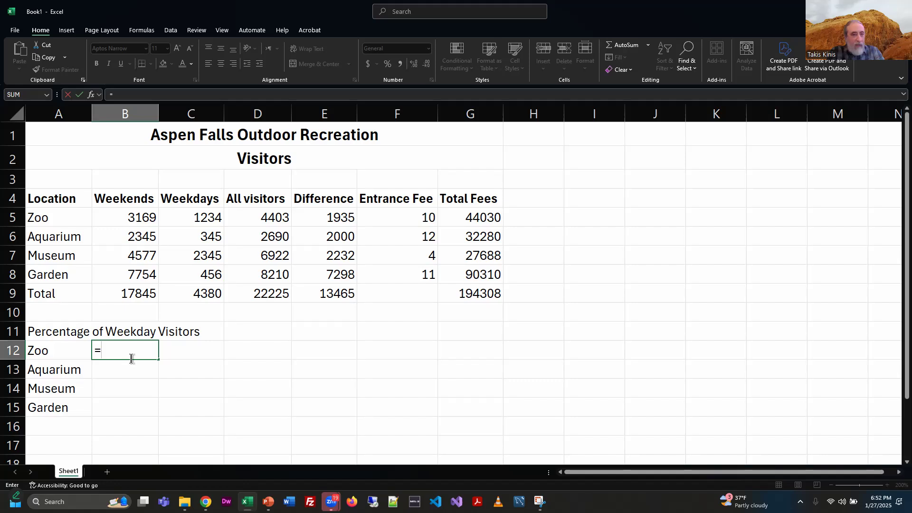
left_click(214, 217)
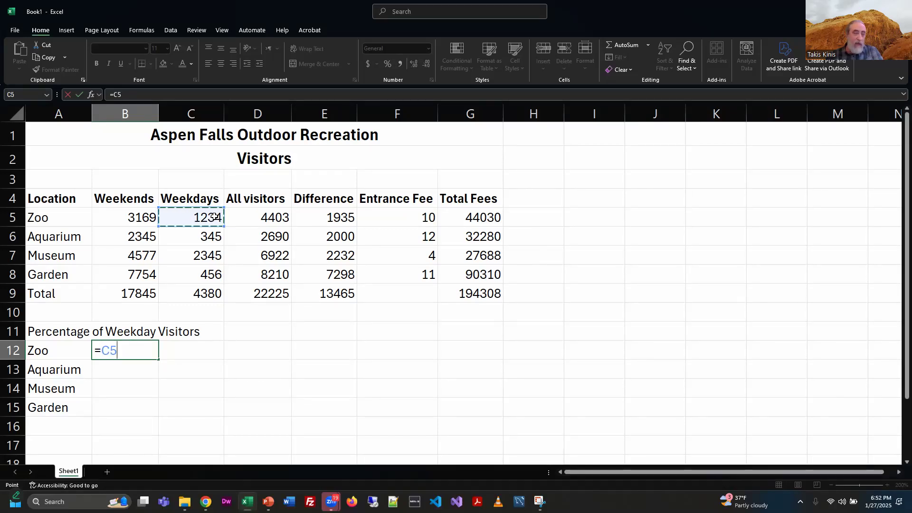
type("/")
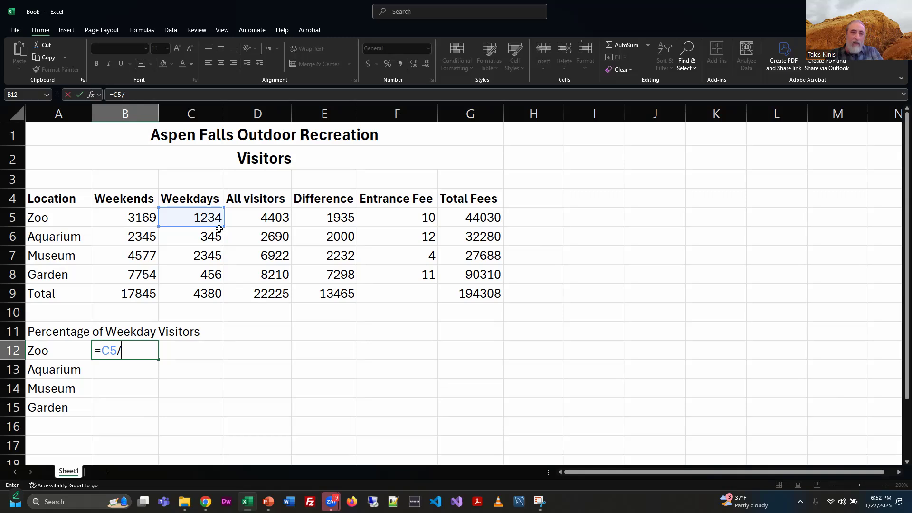
left_click(205, 293)
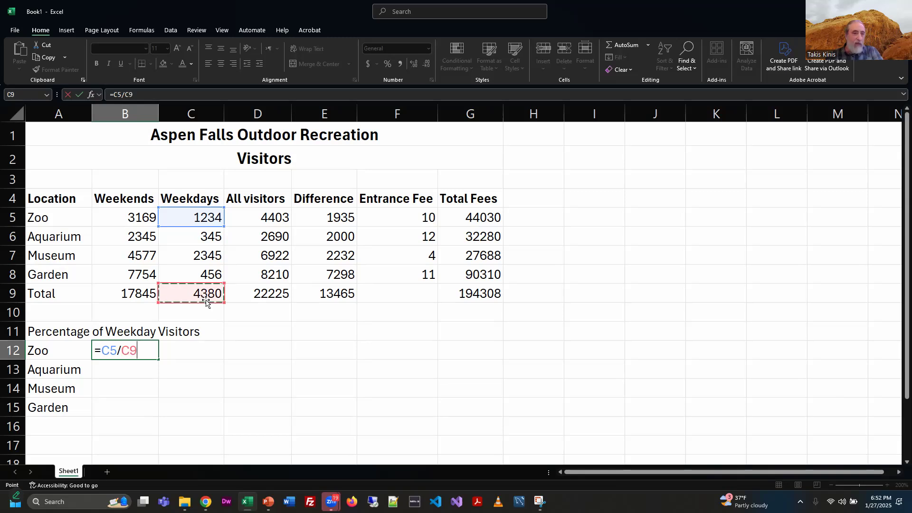
key("Return")
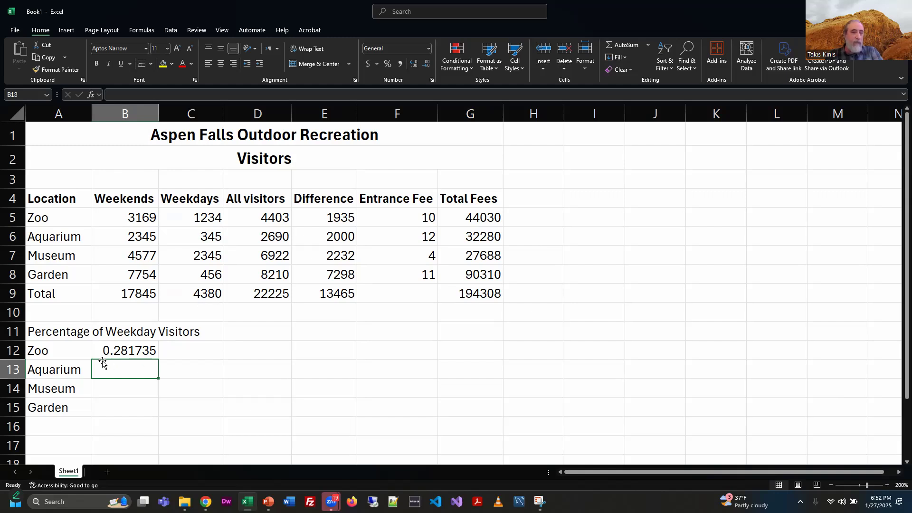
Step: Fill the B12 division formula down through B15
left_click(132, 350)
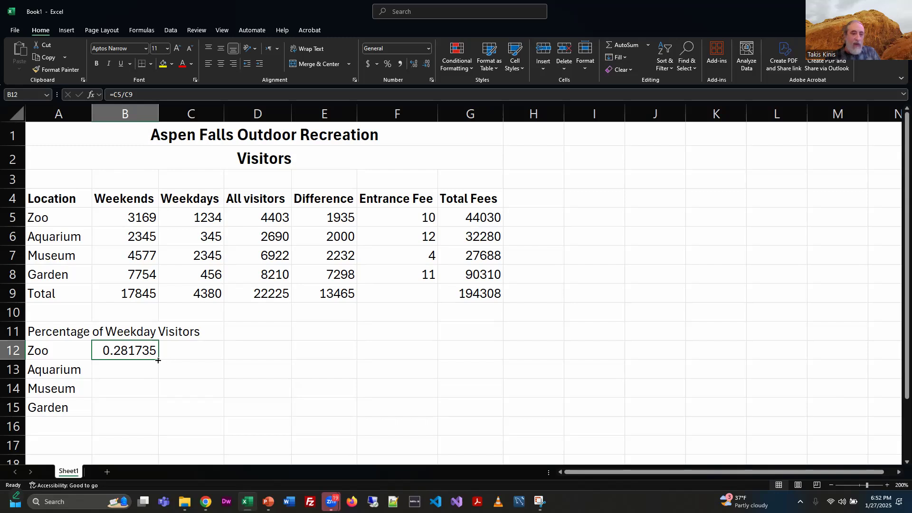
left_click_drag(156, 367, 152, 417)
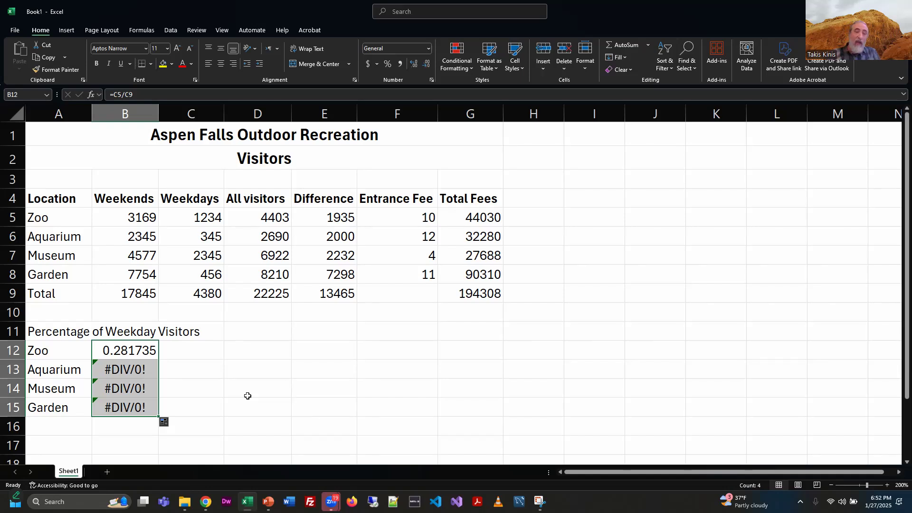
left_click(143, 349)
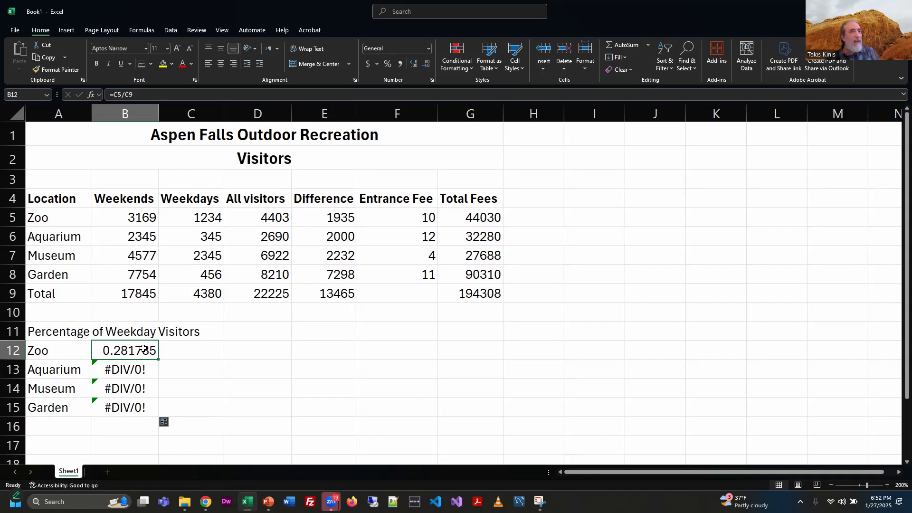
Step: Examine the copied division formula in B13 to check its cell references
left_click(116, 372)
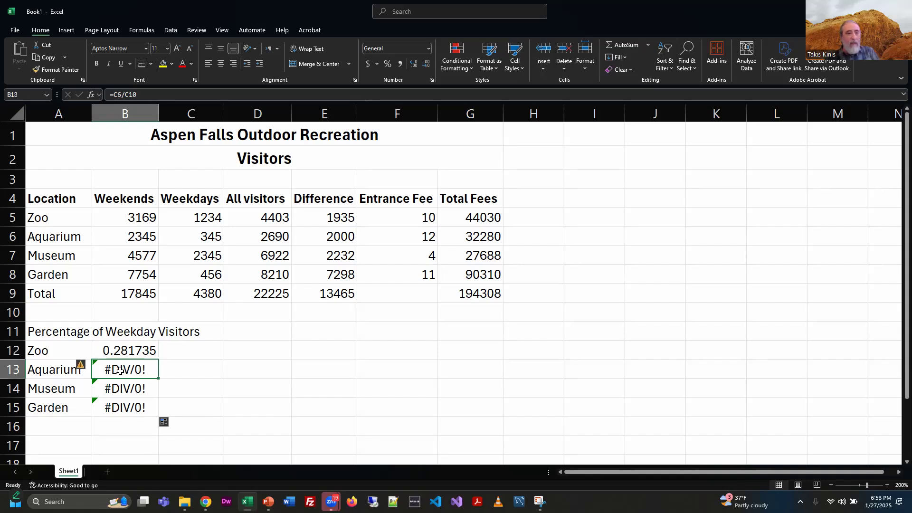
left_click(139, 95)
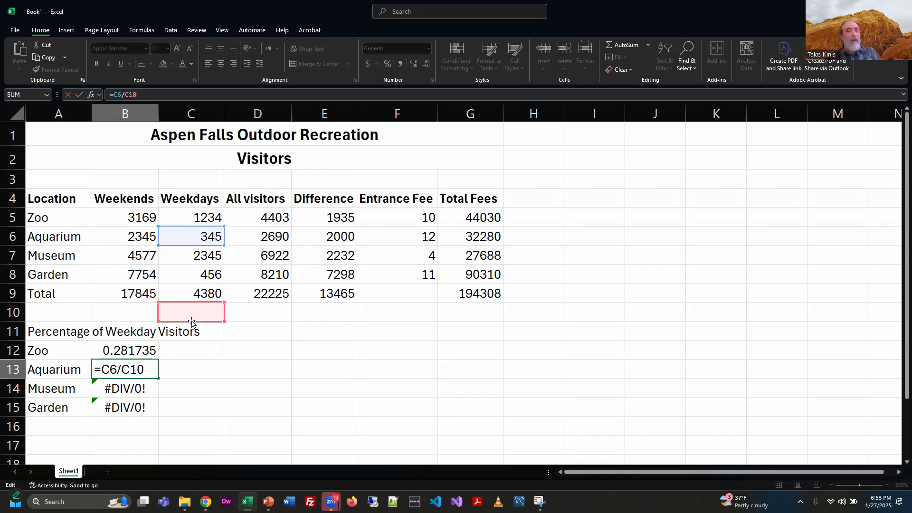
left_click(130, 369)
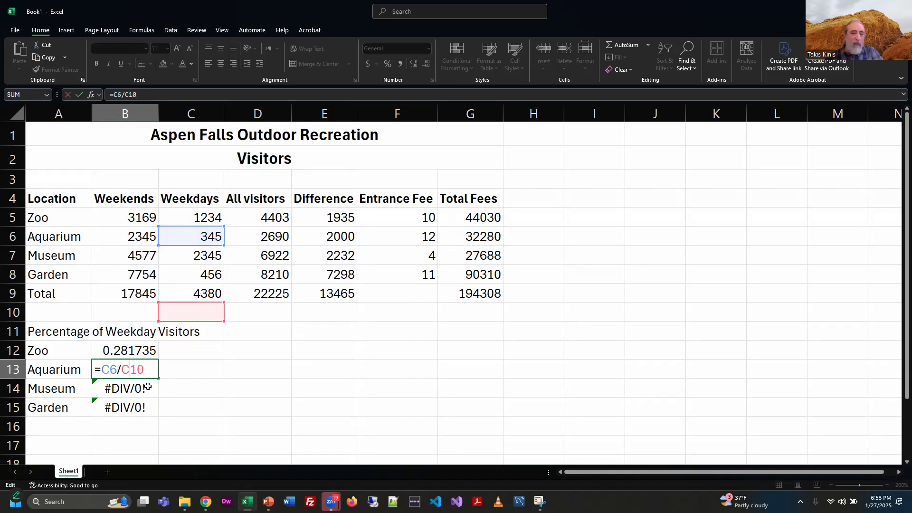
left_click(142, 371)
key("BackSpace")
key("BackSpace")
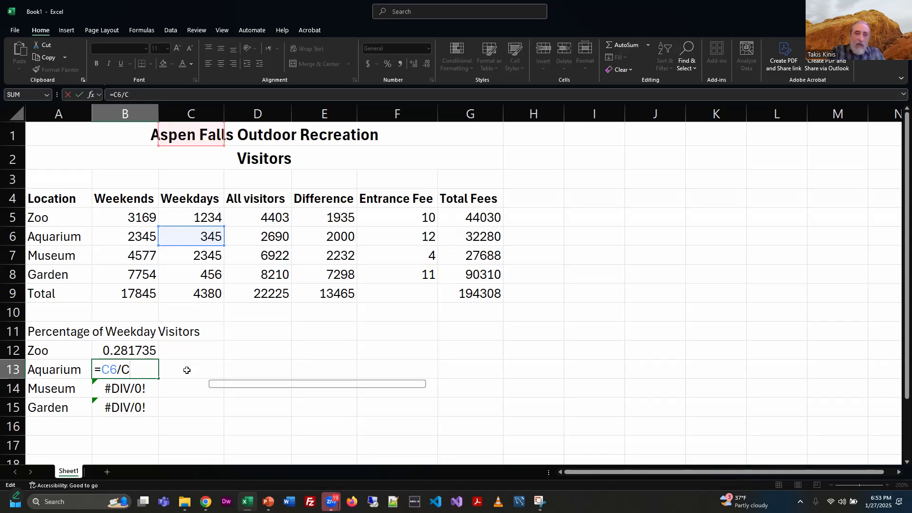
key("Escape")
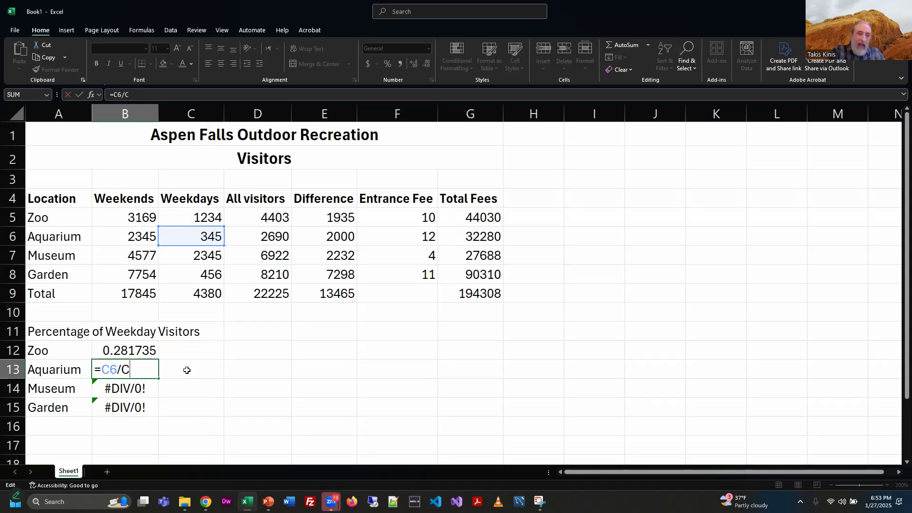
key("Escape")
Step: Clear B13:B15 and make the divisor in B12 absolute so the formula reads =C5/$C$9
left_click_drag(115, 372, 116, 410)
key("Delete")
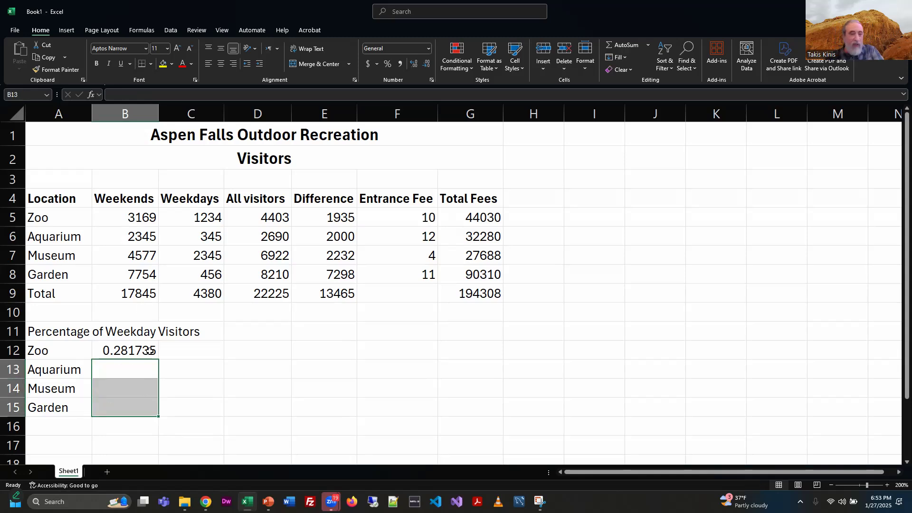
left_click_drag(148, 352, 145, 364)
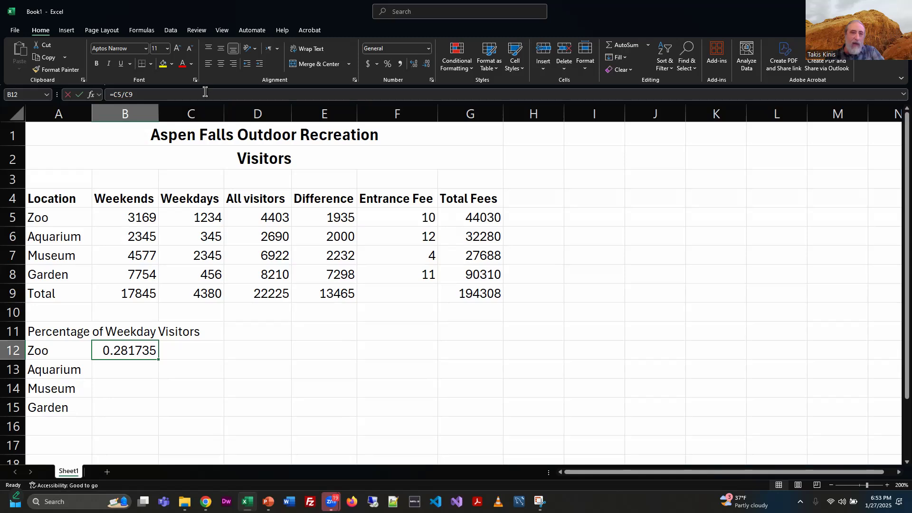
double_click(134, 350)
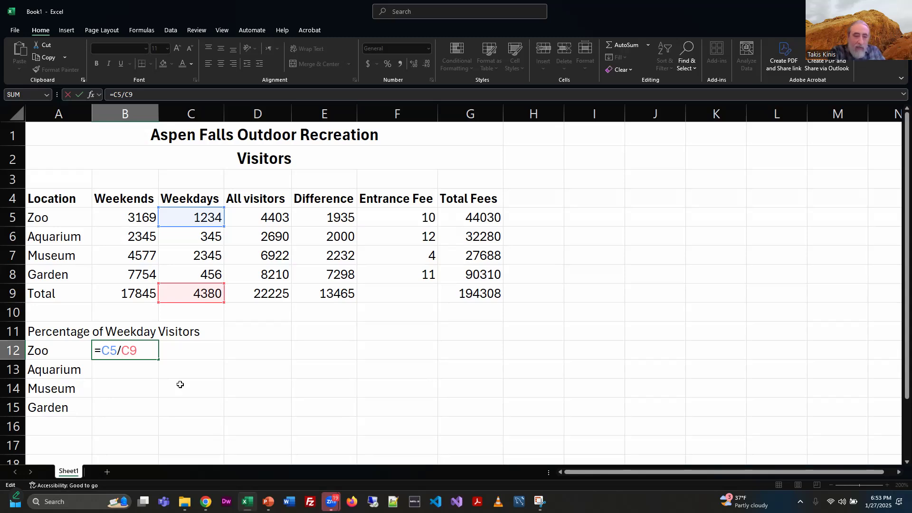
type("#")
key("BackSpace")
type("$C")
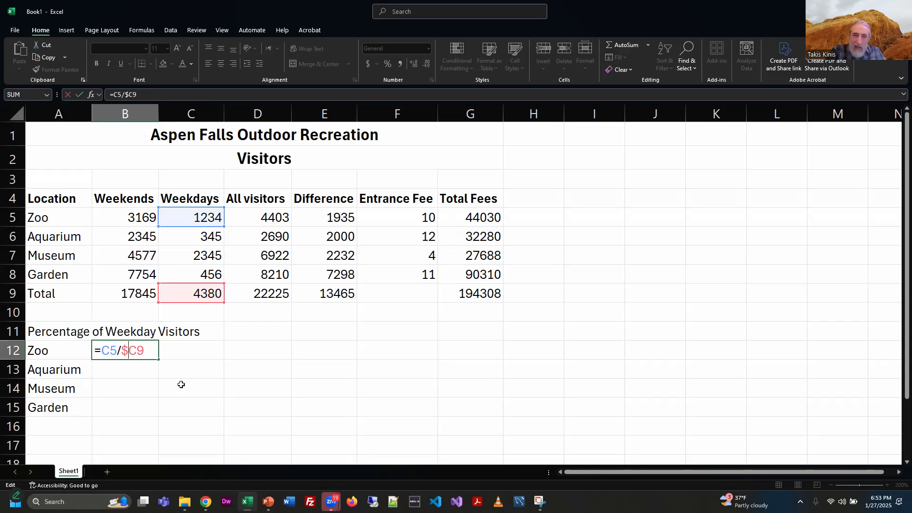
type("$")
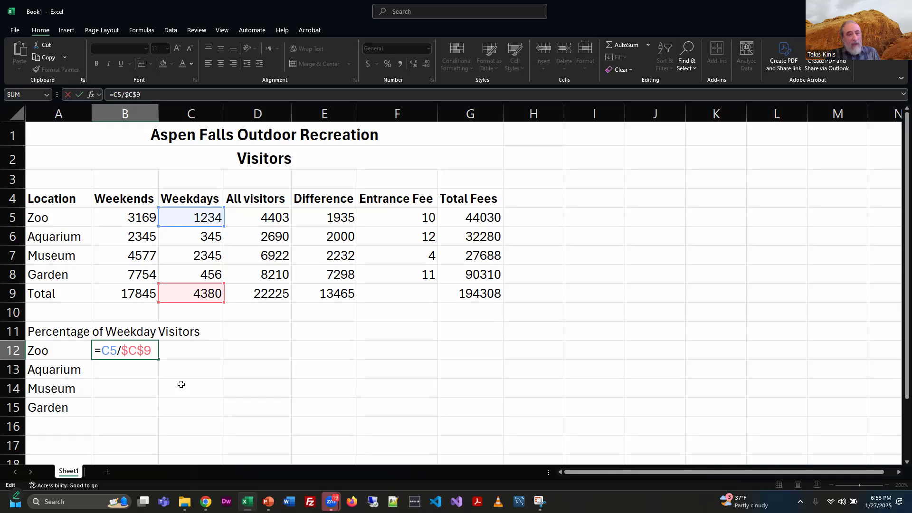
key("Return")
Step: Copy the B12 formula into B13
left_click(142, 348)
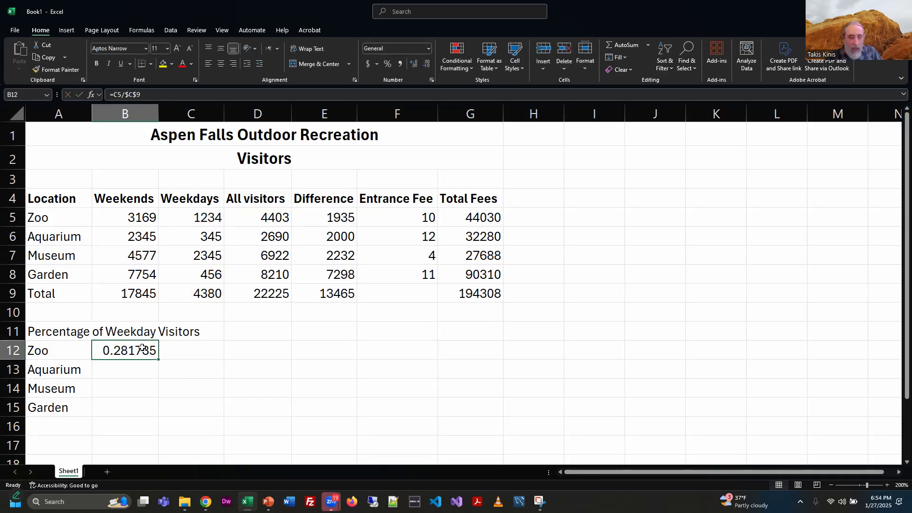
key("ctrl+c")
left_click(119, 371)
key("ctrl+v")
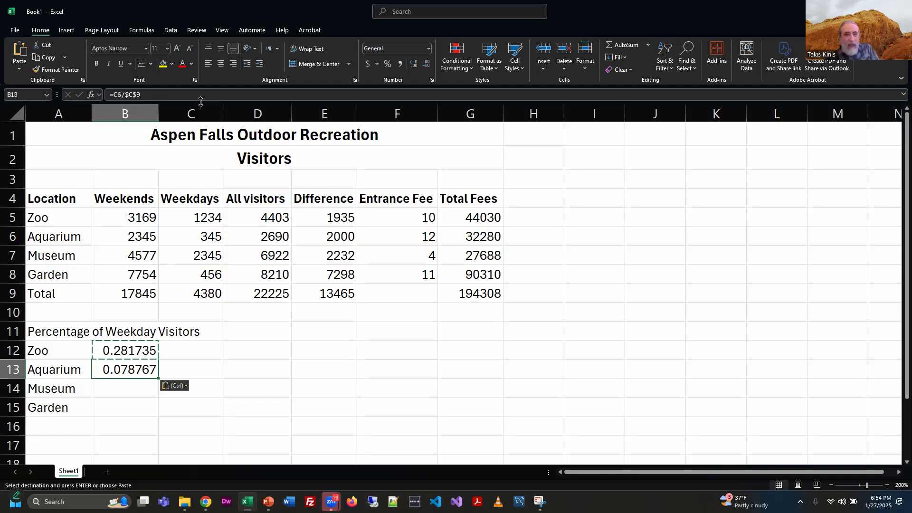
key("Escape")
Step: Inspect the B13 formula to compare its relative and absolute references
key("F2")
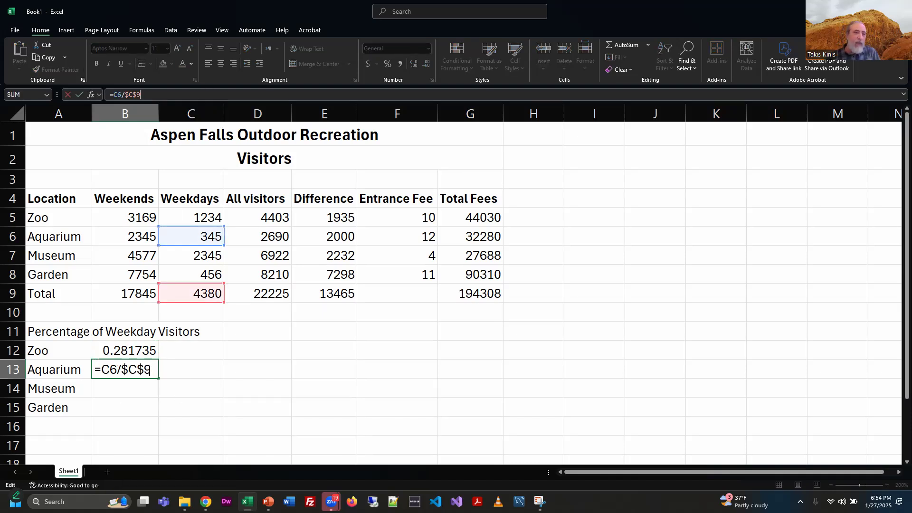
left_click_drag(150, 371, 123, 372)
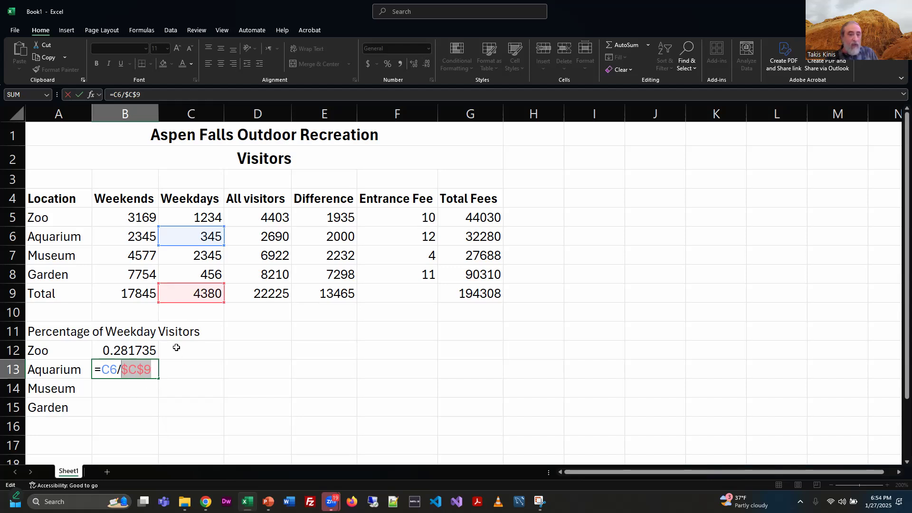
left_click(192, 370)
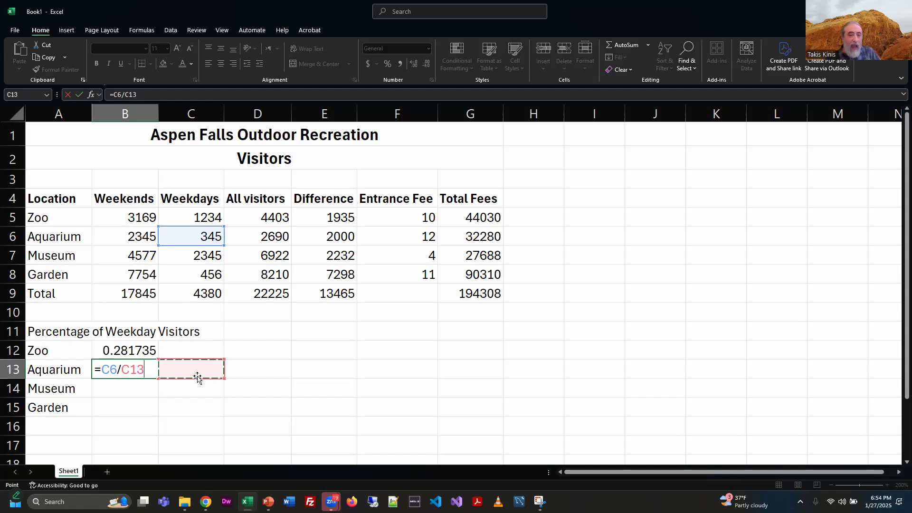
key("Escape")
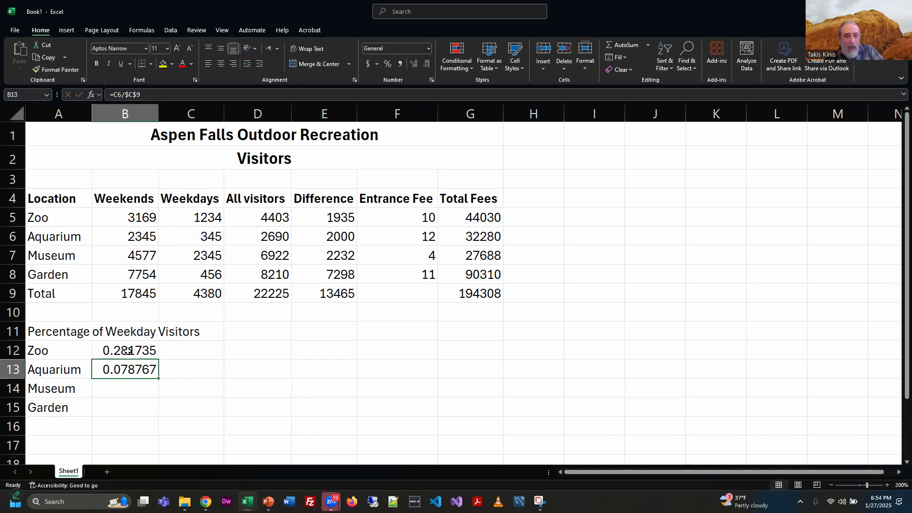
left_click(188, 93)
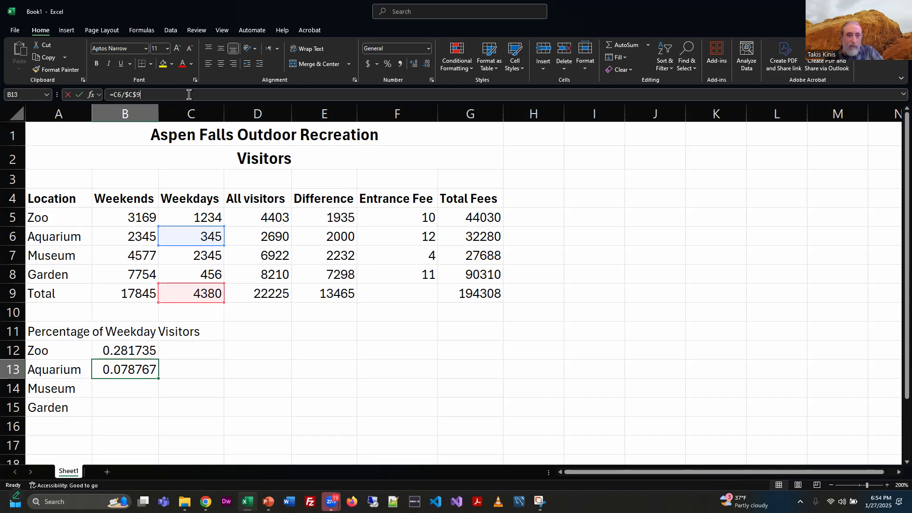
Step: Fill the B13 formula down through B15 and review the formulas in B14 and B15
left_click_drag(158, 379, 159, 416)
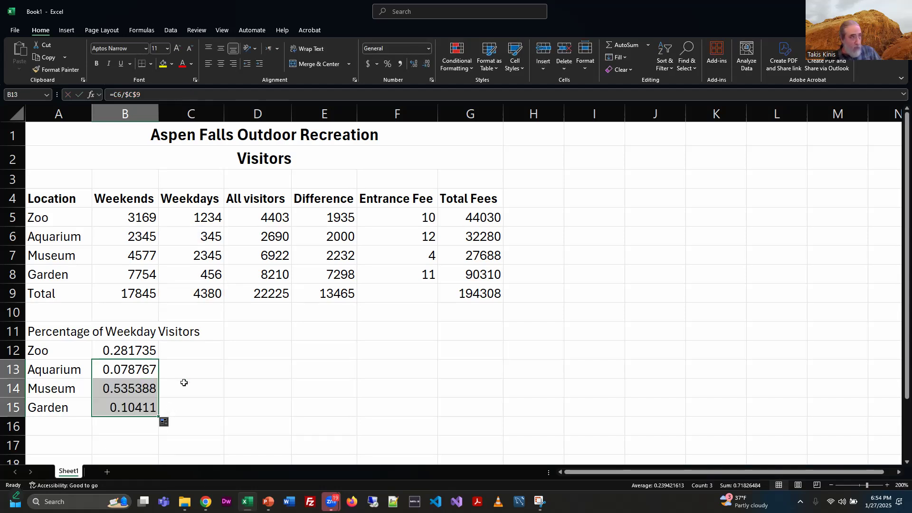
left_click(134, 386)
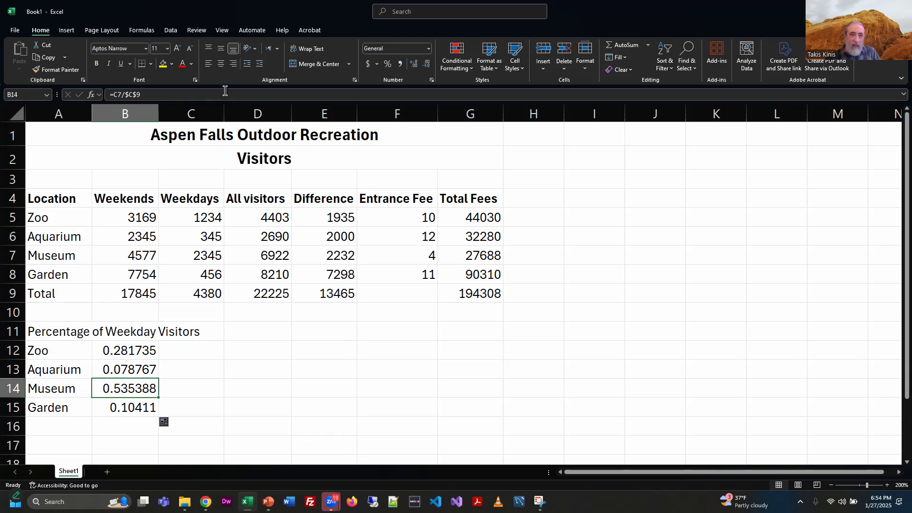
left_click(225, 92)
key("Return")
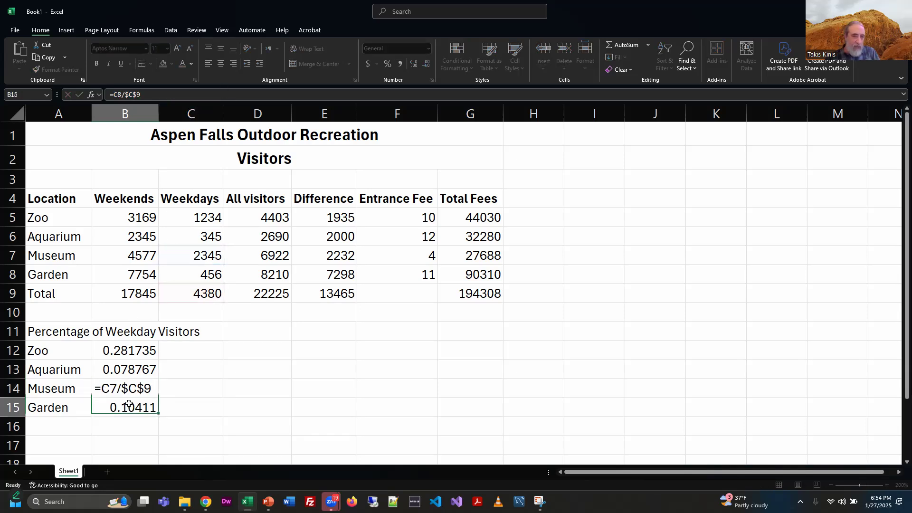
left_click(241, 95)
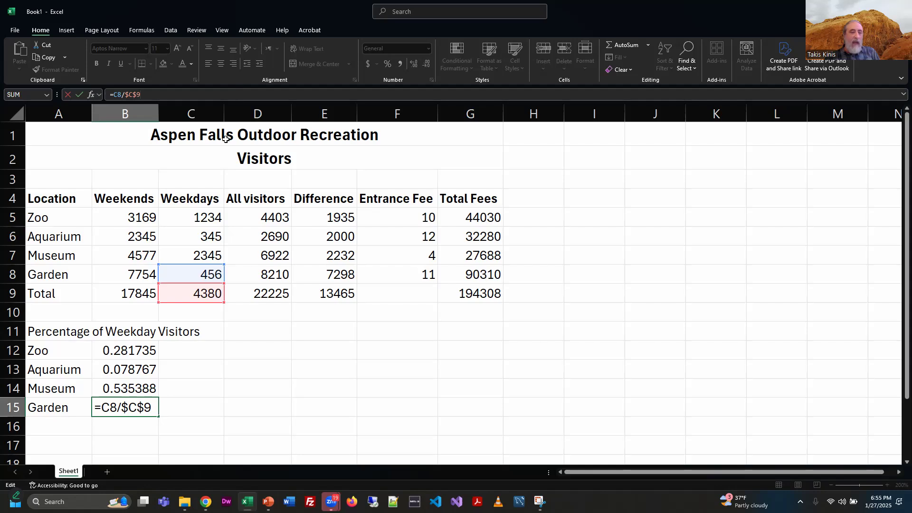
key("Return")
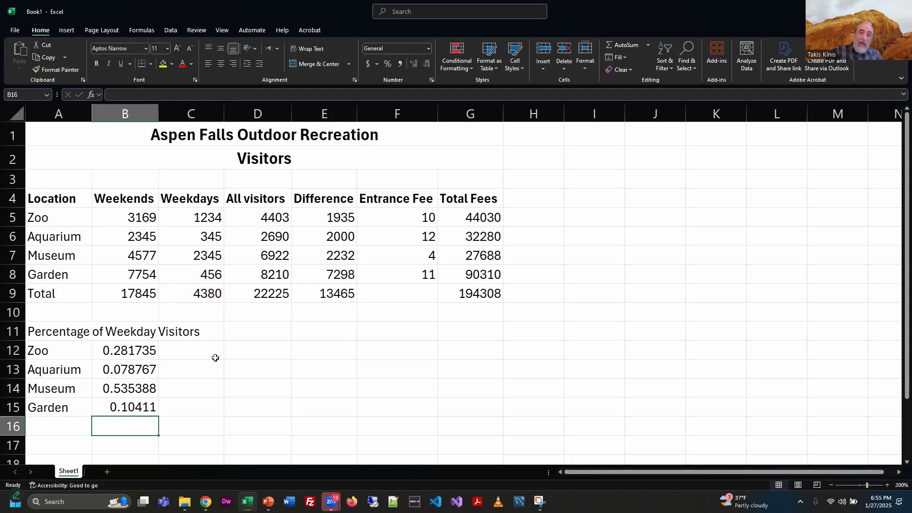
Step: Bold the Percentage of Weekday Visitors label in A11
left_click(49, 332)
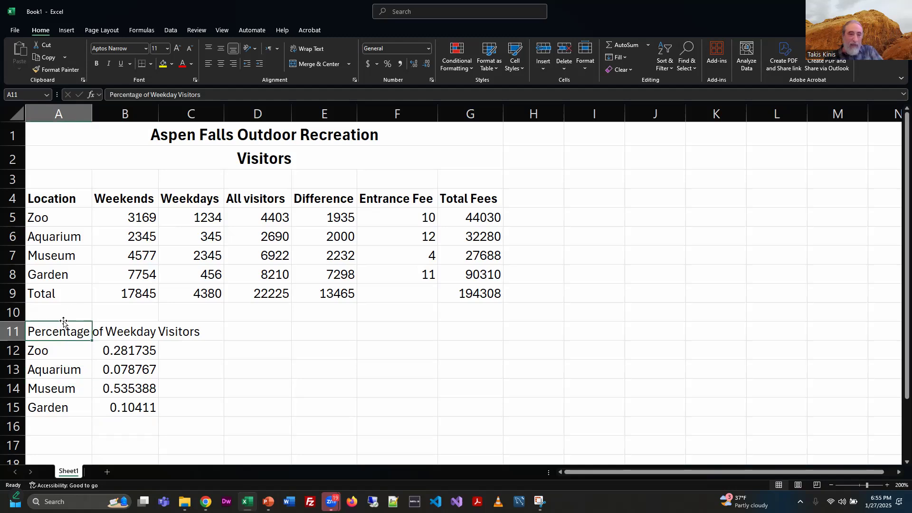
key("ctrl+b")
left_click(219, 366)
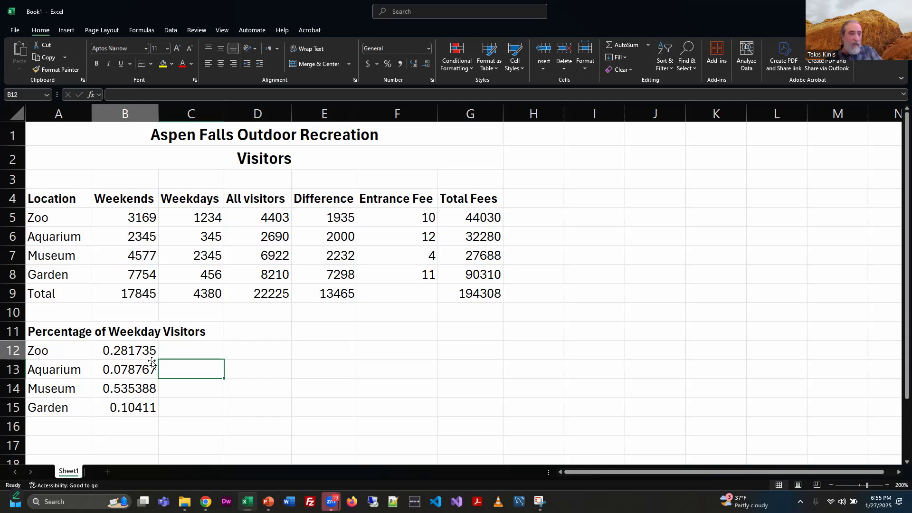
Step: Apply Percent Style to the weekday percentages in B12:B15
left_click(138, 351)
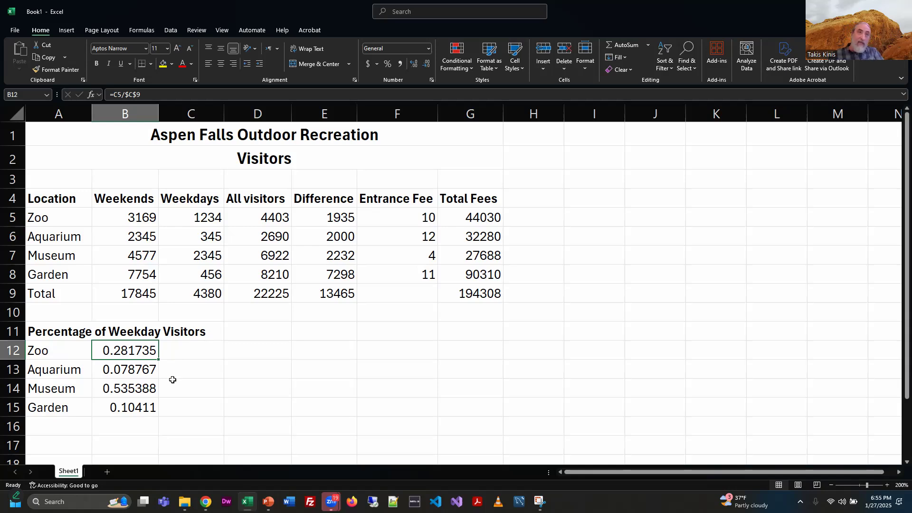
left_click(388, 64)
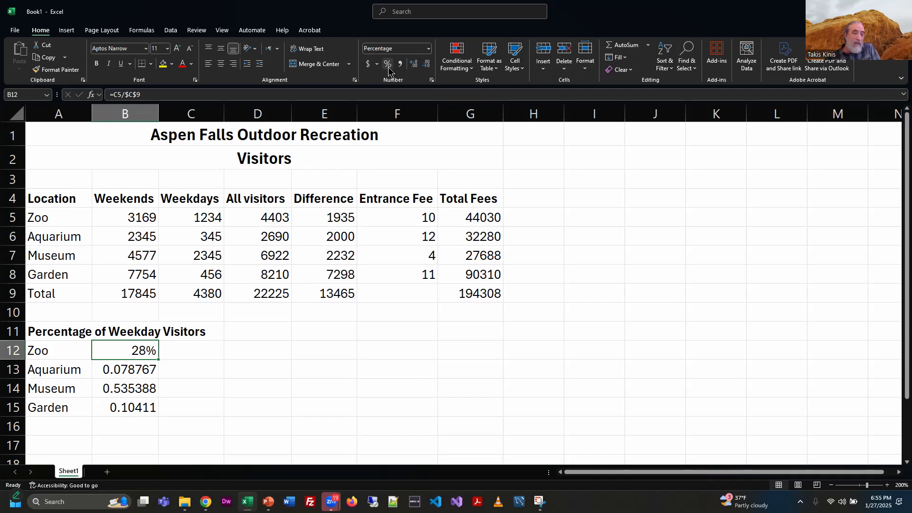
left_click_drag(139, 368, 133, 408)
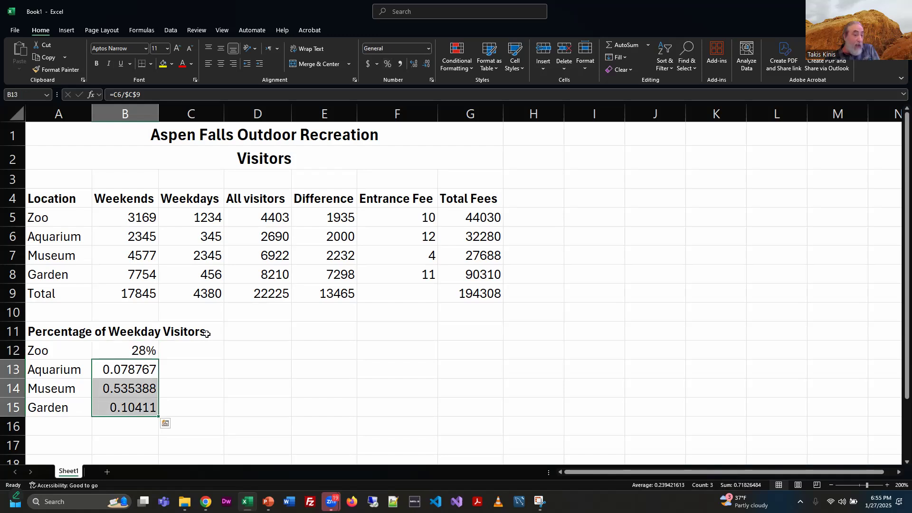
left_click(388, 66)
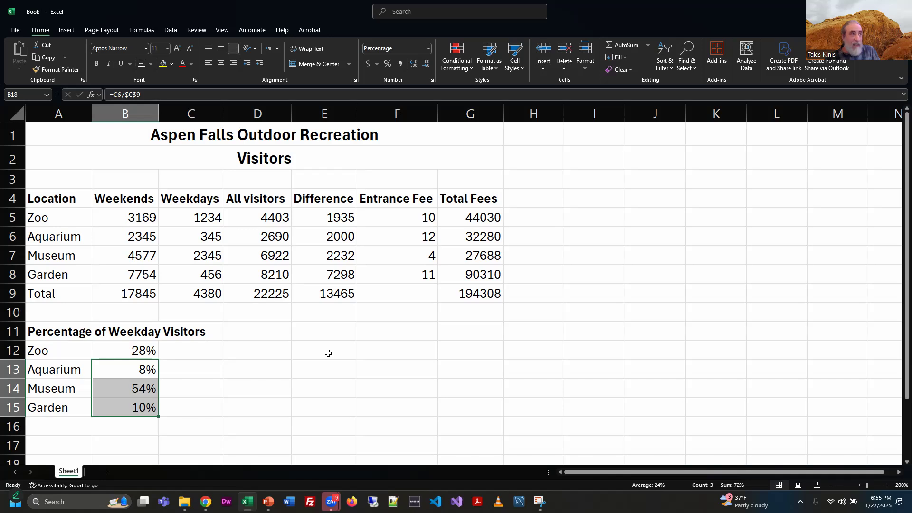
Step: Set the percentages in B12:B15 to show one decimal place
left_click_drag(131, 351, 132, 410)
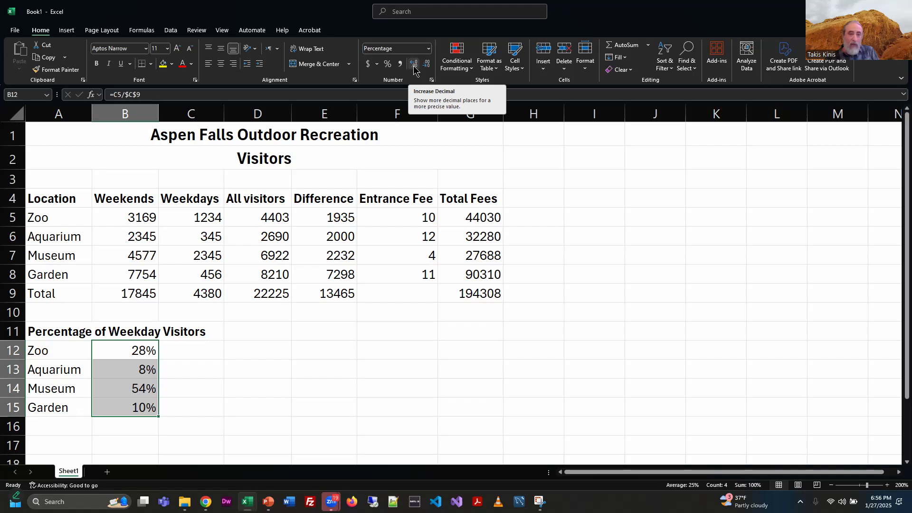
left_click(414, 69)
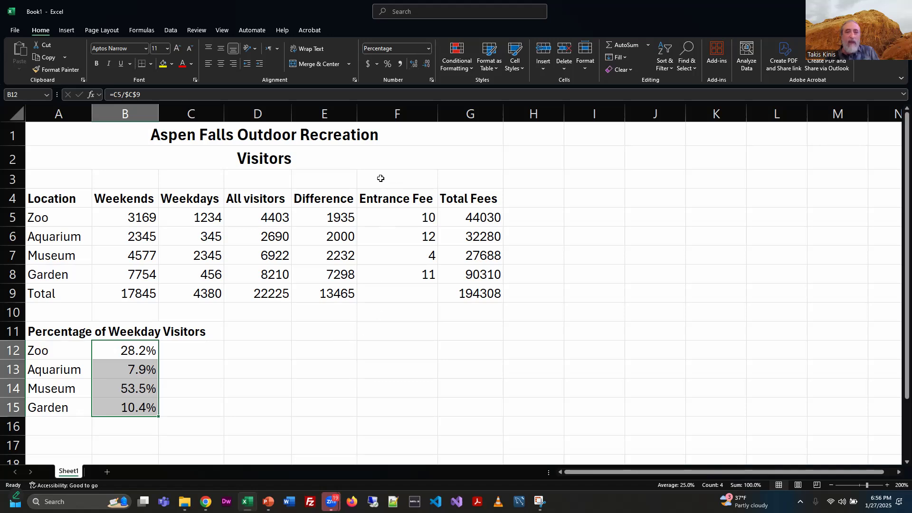
left_click(413, 65)
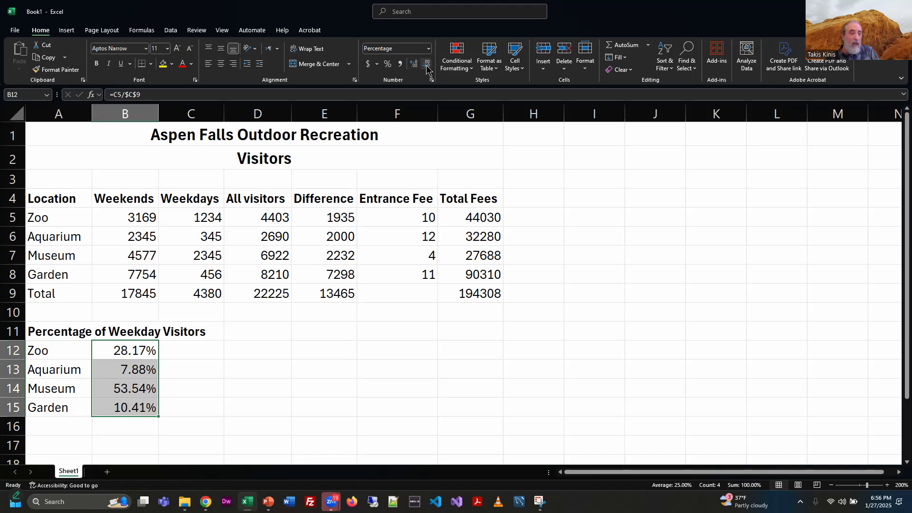
left_click(426, 64)
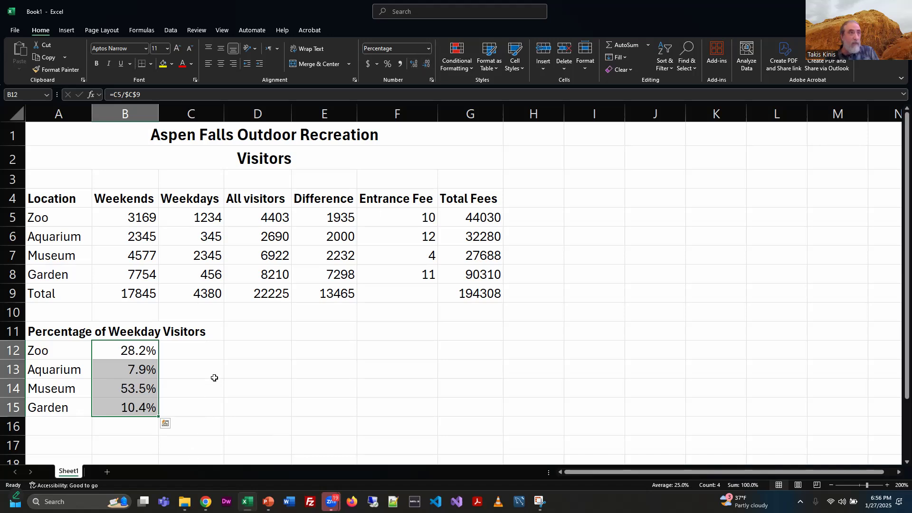
left_click(215, 377)
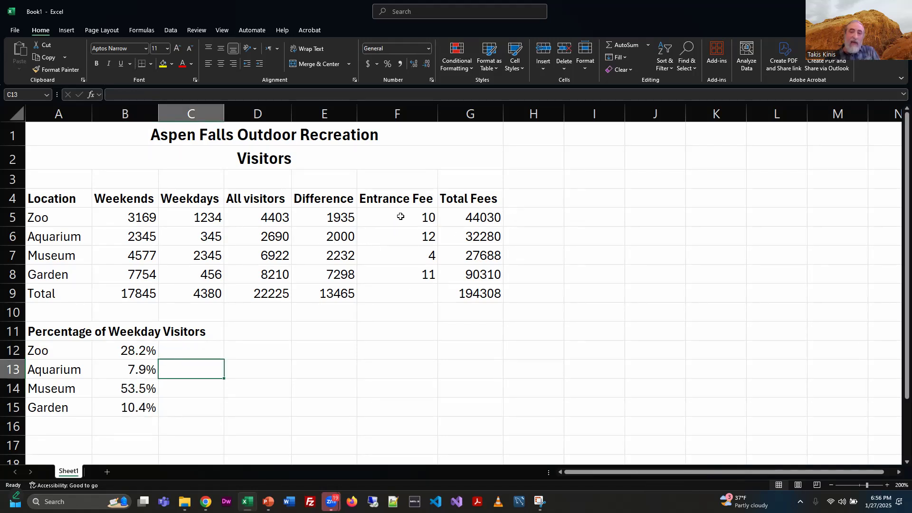
Step: Apply US dollar Accounting format to the Total Fees in G5:G9 and reduce it to no decimal places
left_click_drag(487, 215, 482, 295)
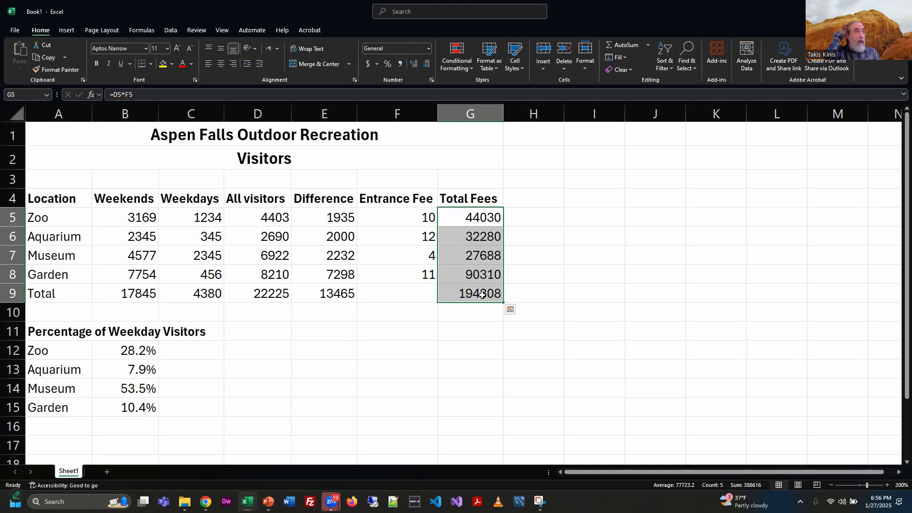
left_click(377, 64)
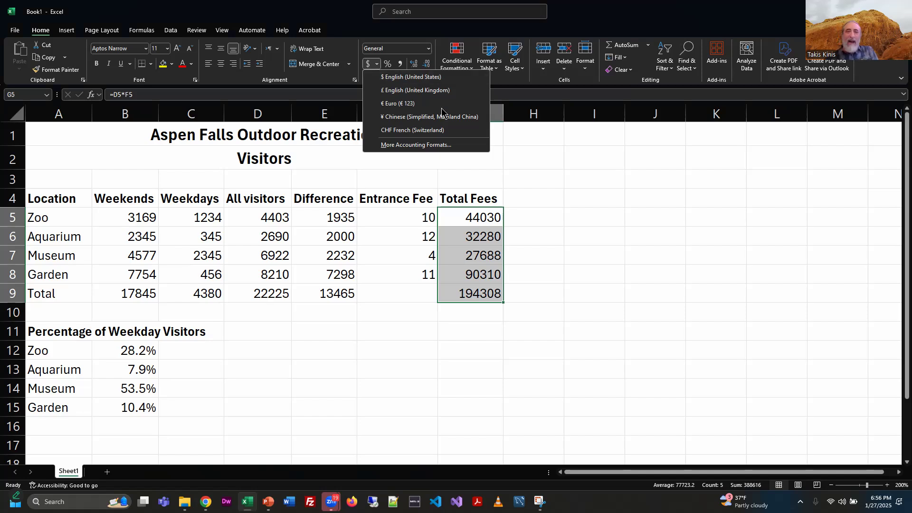
left_click(389, 78)
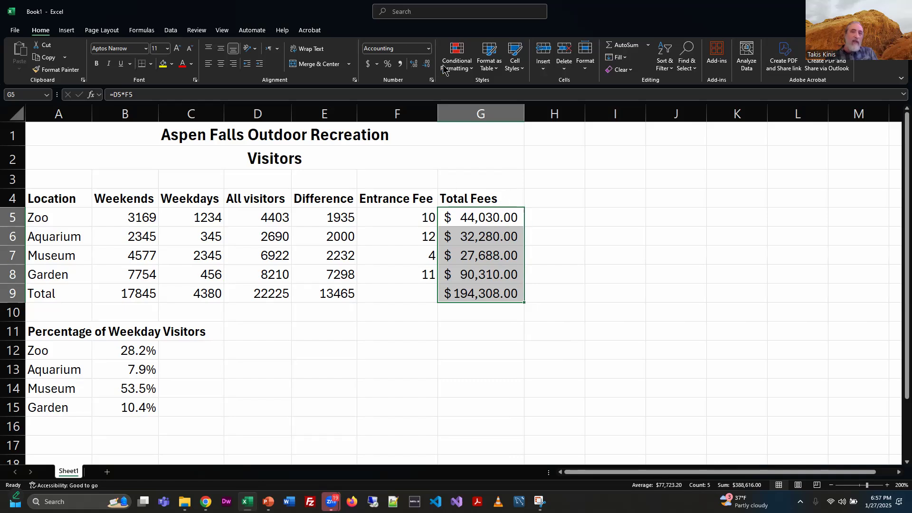
left_click(426, 66)
left_click(427, 67)
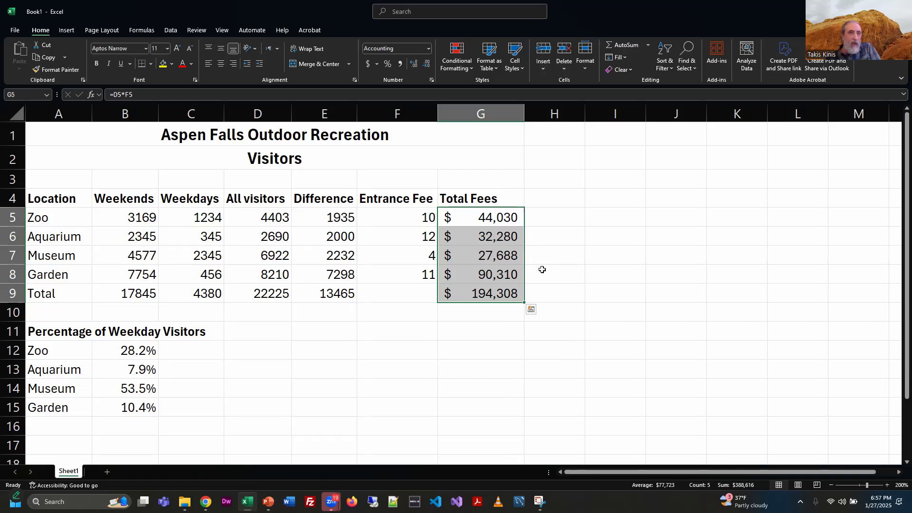
Step: Apply Accounting format with no decimal places to the Entrance Fee values in F5:F8
left_click_drag(411, 220, 415, 272)
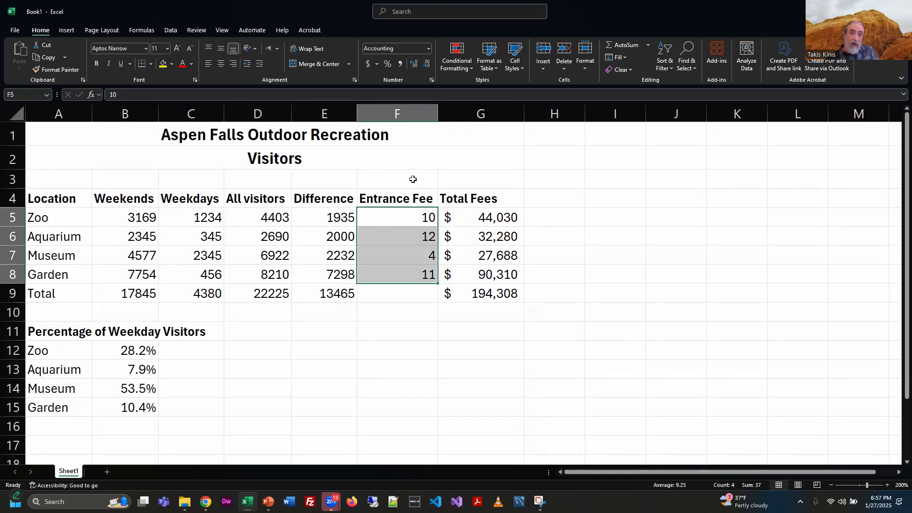
left_click(367, 63)
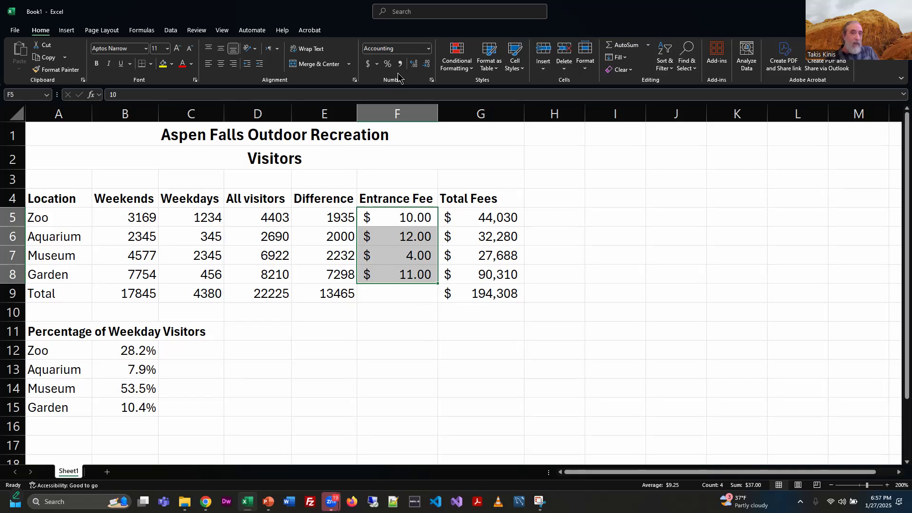
left_click(427, 66)
left_click(427, 69)
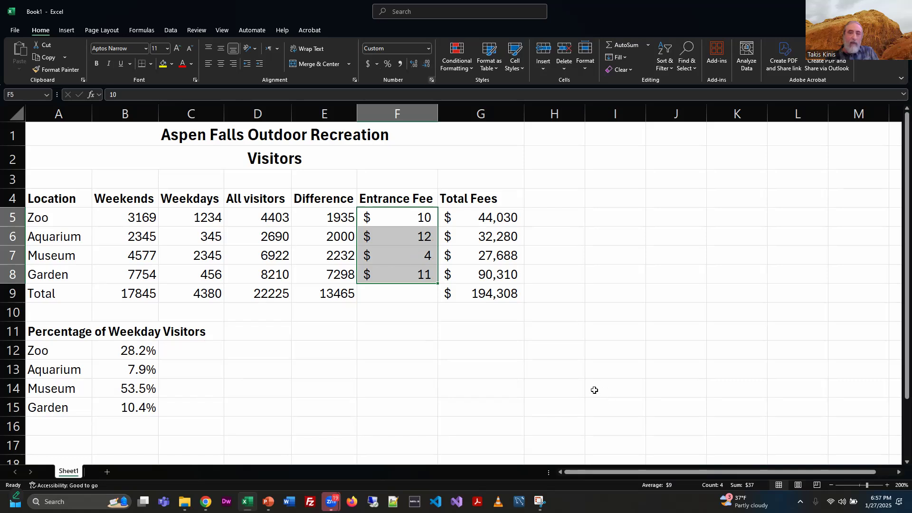
left_click(617, 337)
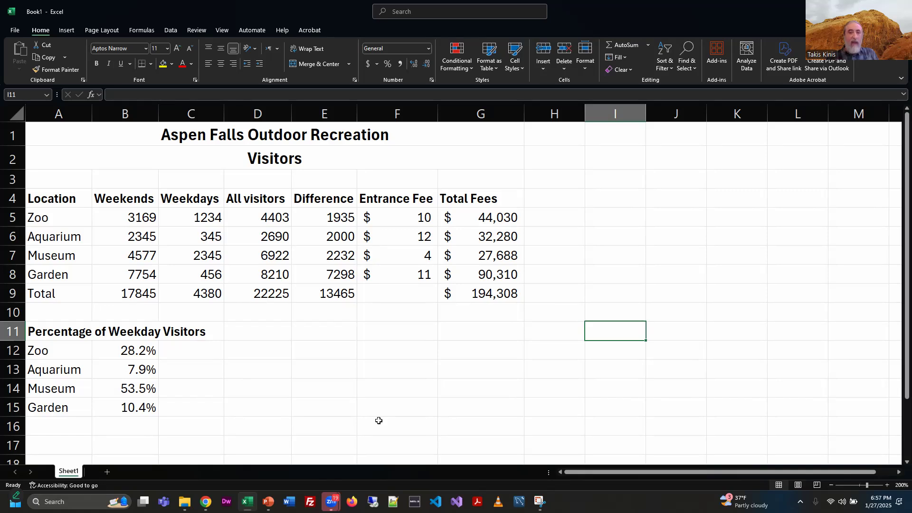
Step: Inspect the total fees formula in G9 and the percentage formula in B12
left_click(495, 294)
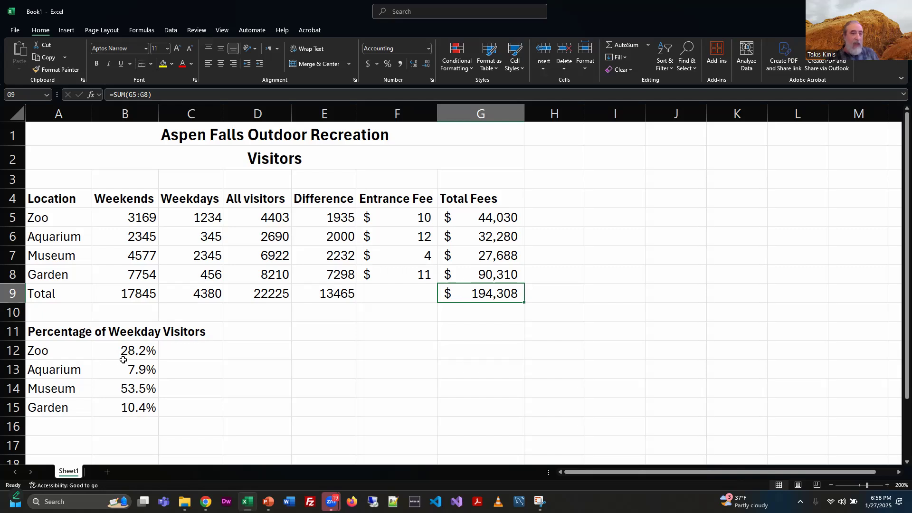
left_click(141, 352)
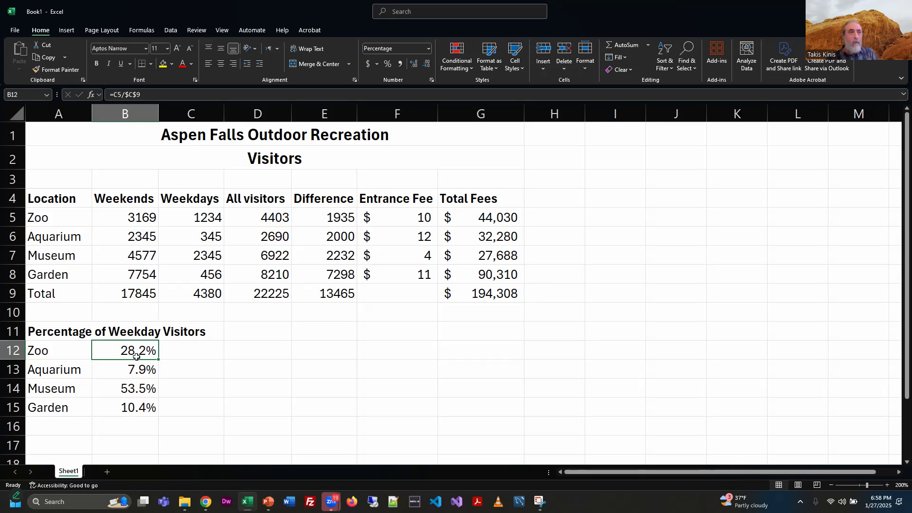
left_click(333, 392)
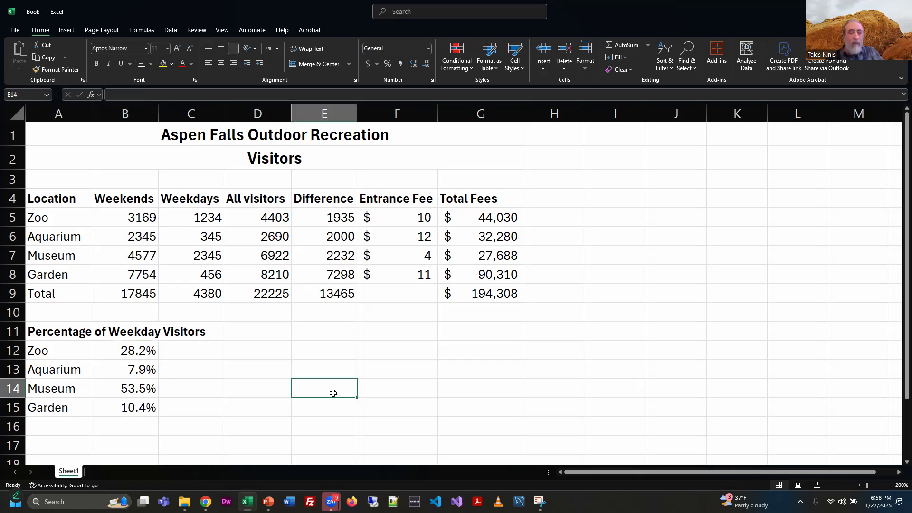
Step: Switch to the PowerPoint lesson slides and move on to the Skill 4 slide 4 of 4
key("alt+Tab")
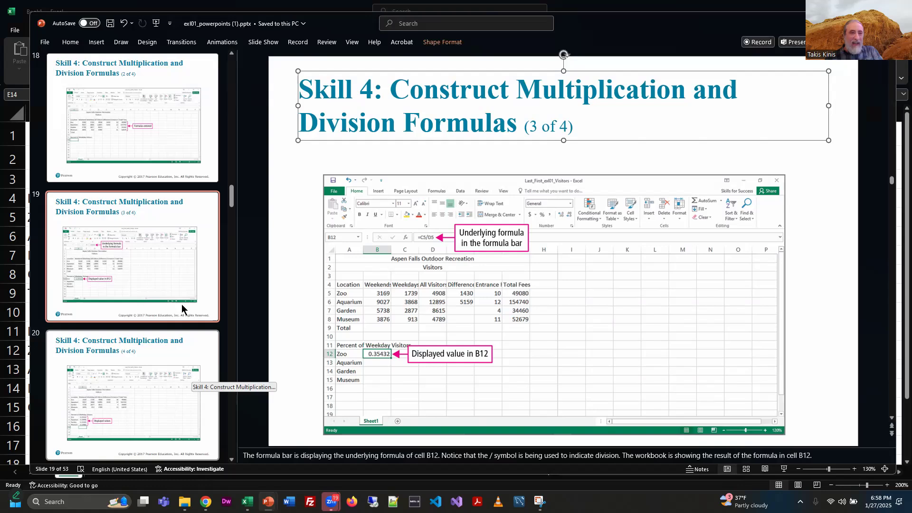
left_click(202, 369)
scroll(207, 361, "down", 3)
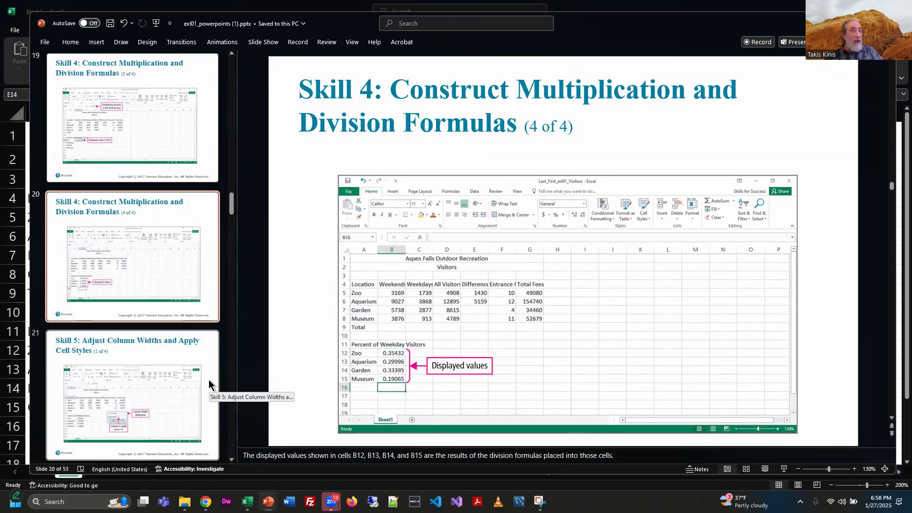
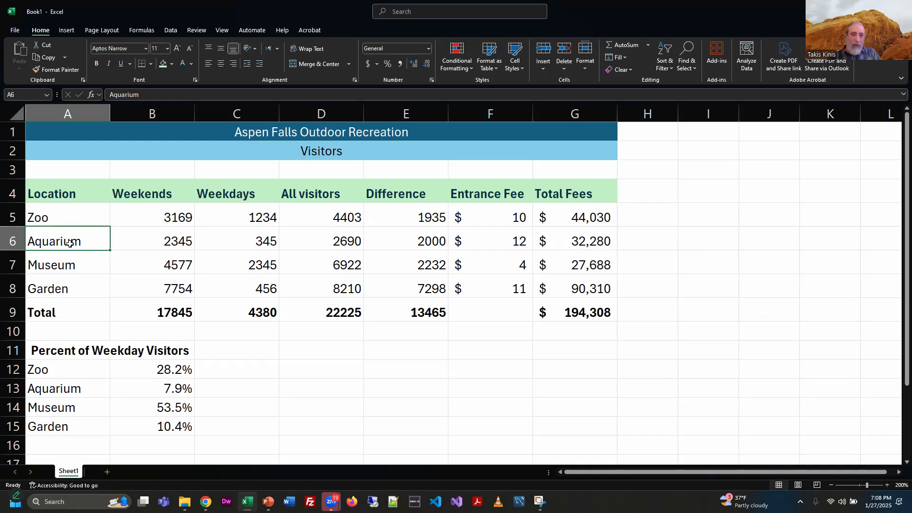
Step: Insert a blank cell at G6 in the Aquarium row and undo the insertion
left_click(140, 243)
left_click(250, 240)
left_click(347, 241)
left_click(456, 240)
left_click(588, 243)
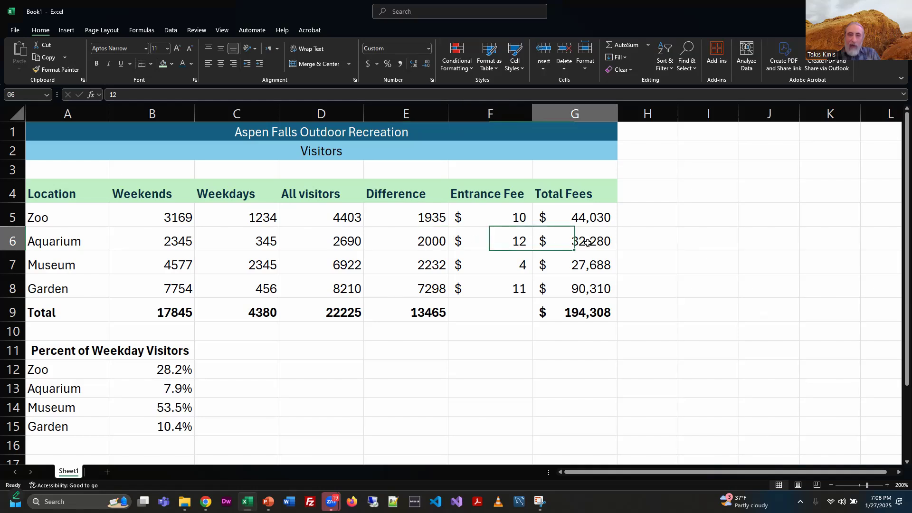
left_click(550, 54)
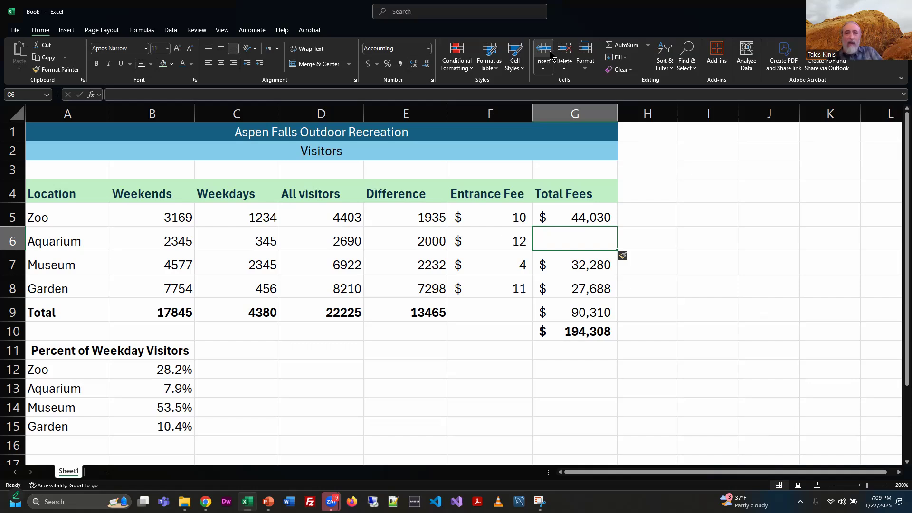
key("ctrl+z")
Step: Insert a sheet row at row 6 and undo it
left_click(542, 70)
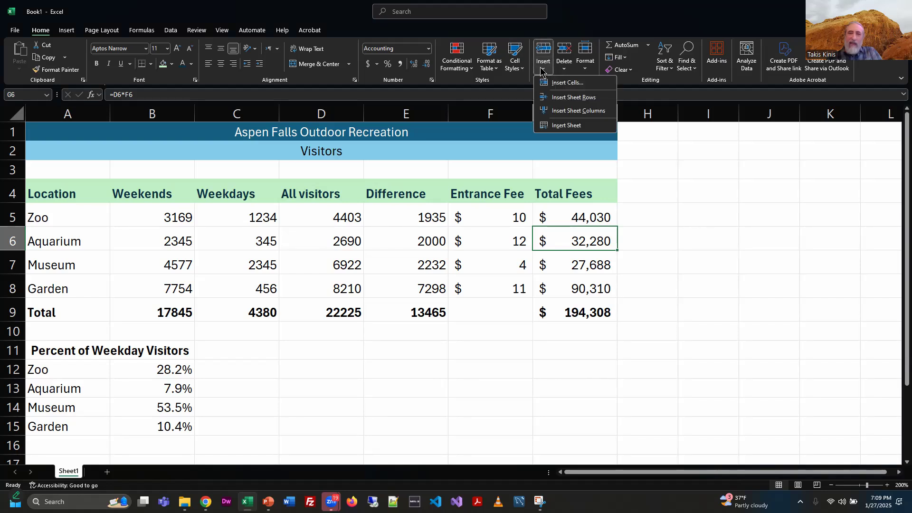
left_click(563, 97)
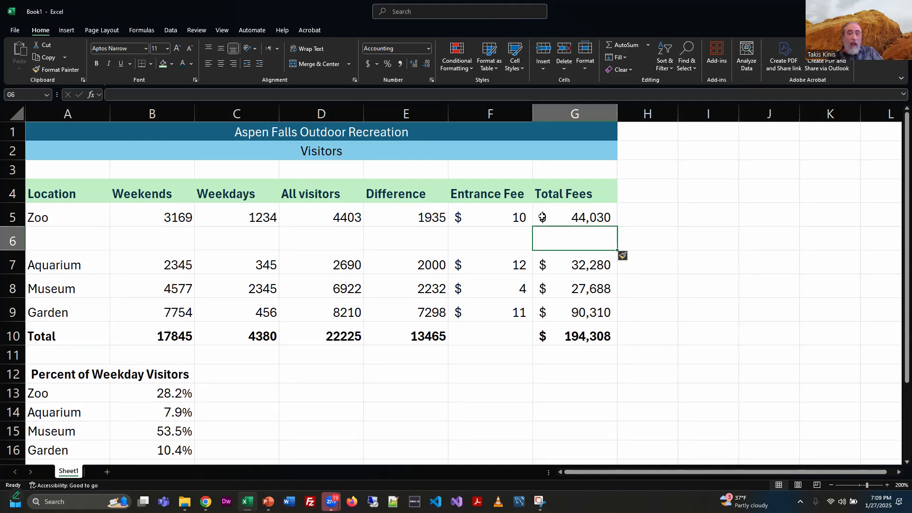
key("ctrl+z")
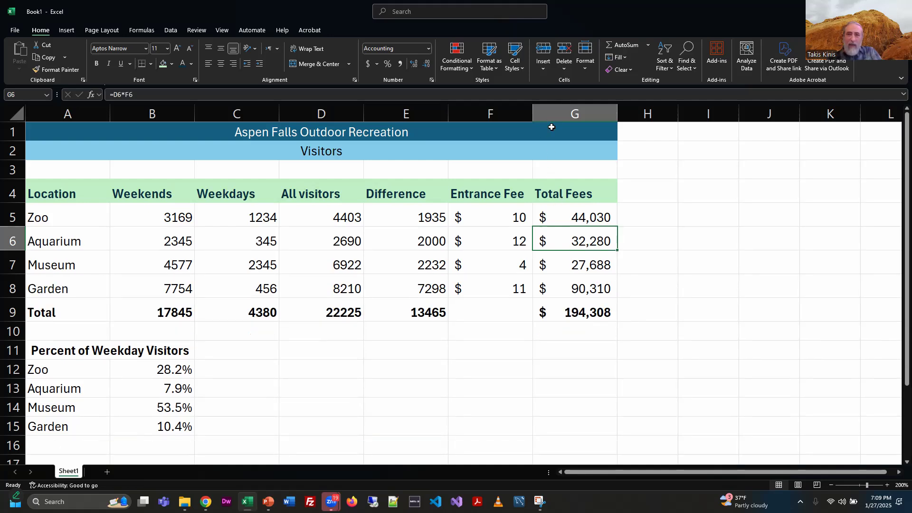
Step: Insert a cell at G6 and a sheet row at row 6 again, undoing each insertion
left_click(542, 54)
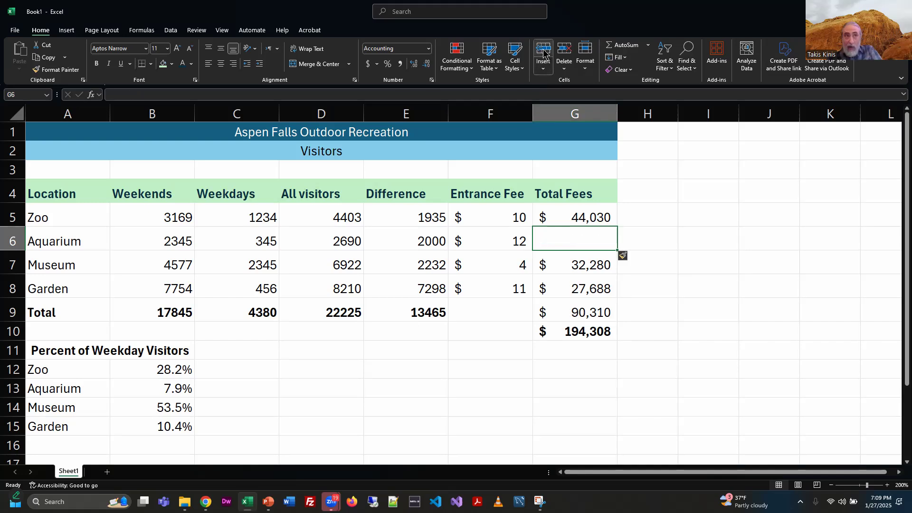
key("ctrl+z")
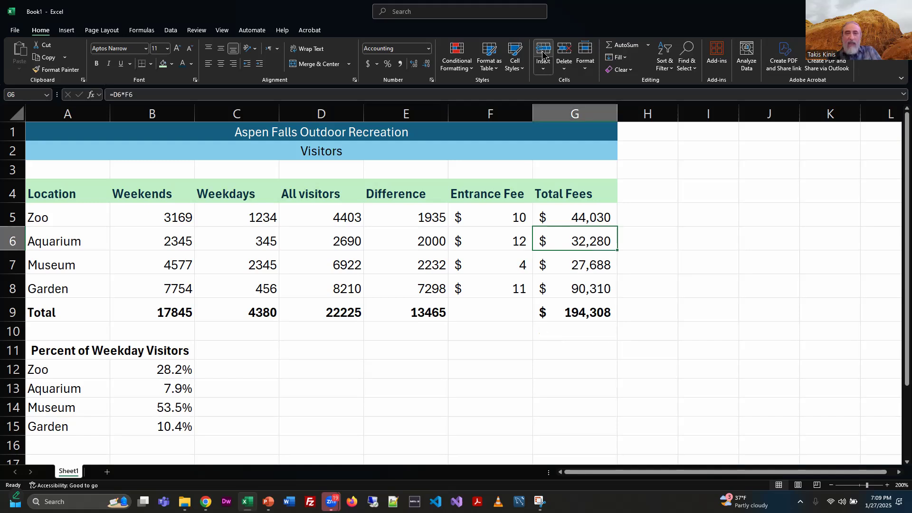
left_click(543, 71)
left_click(570, 95)
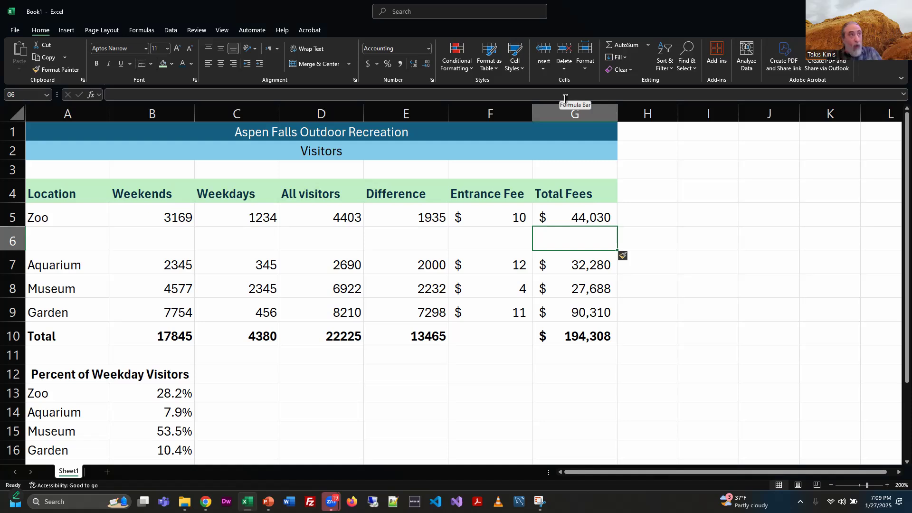
left_click(543, 69)
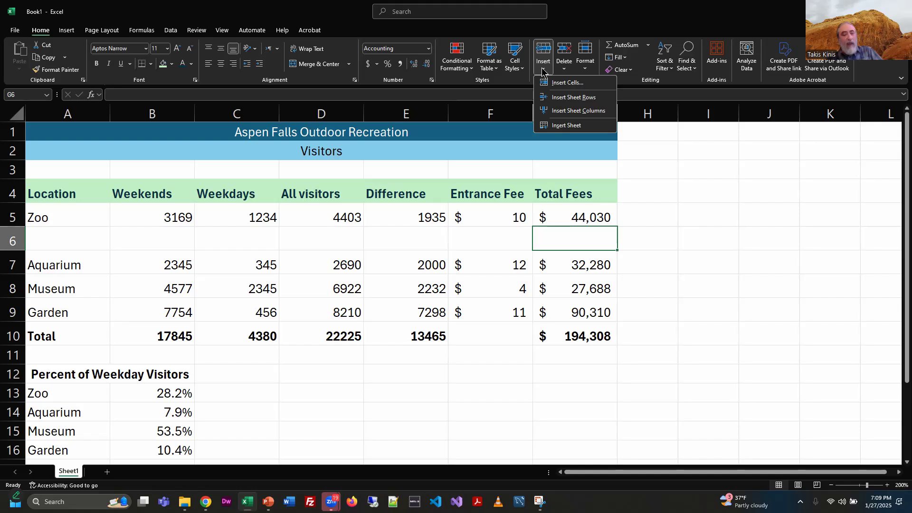
left_click(696, 219)
key("ctrl+z")
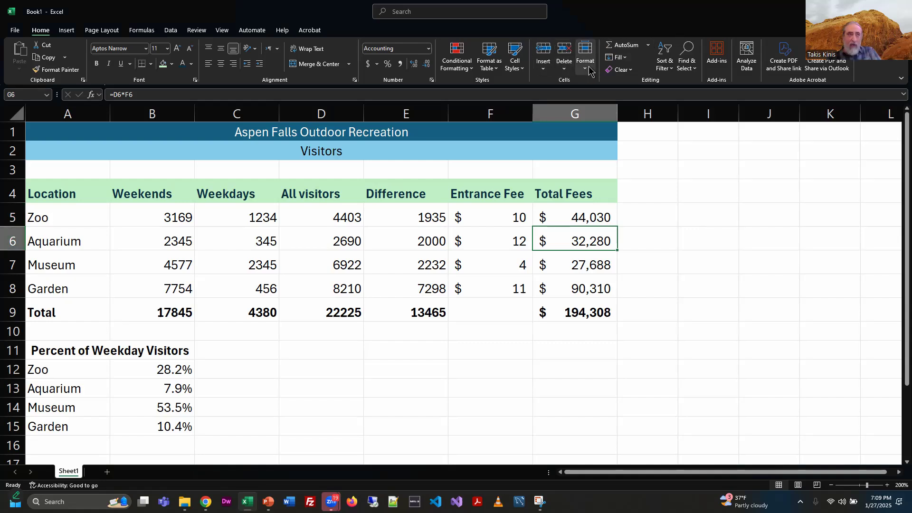
Step: Insert an entire row above the Aquarium row from the row shortcut menu and undo it
right_click(13, 241)
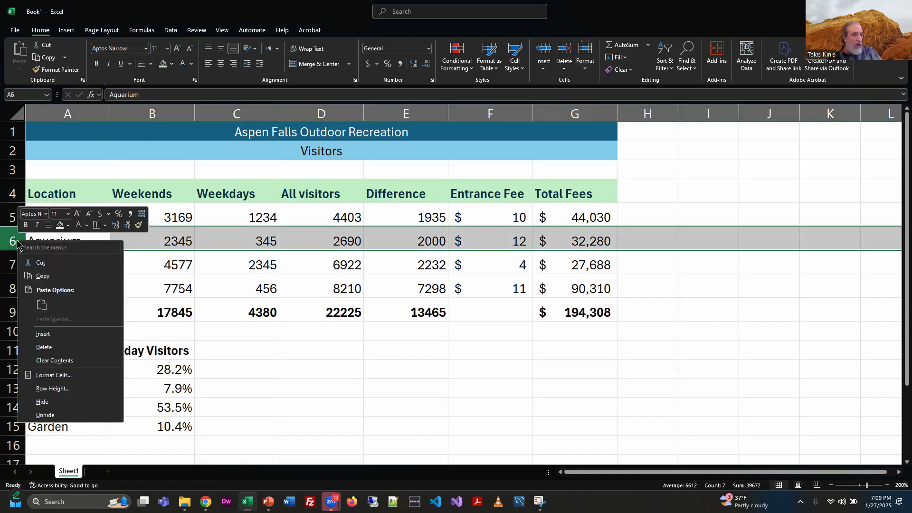
left_click(42, 334)
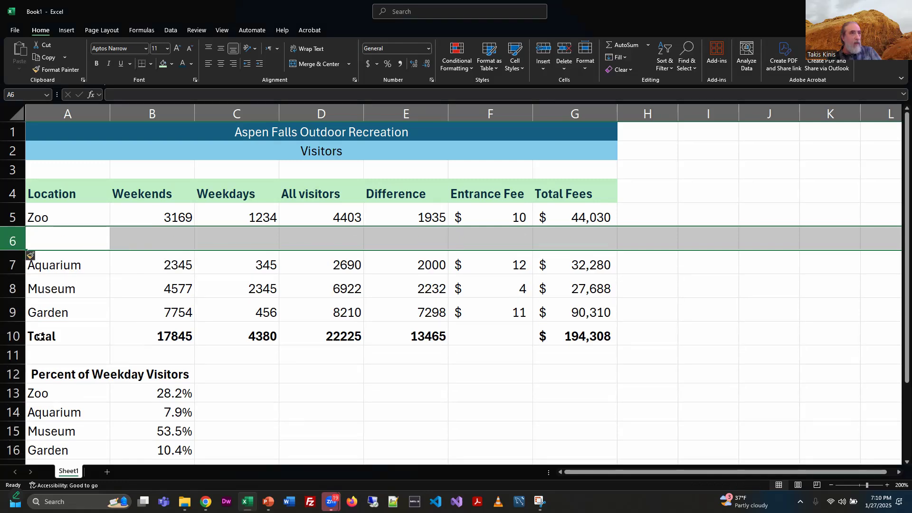
key("ctrl+z")
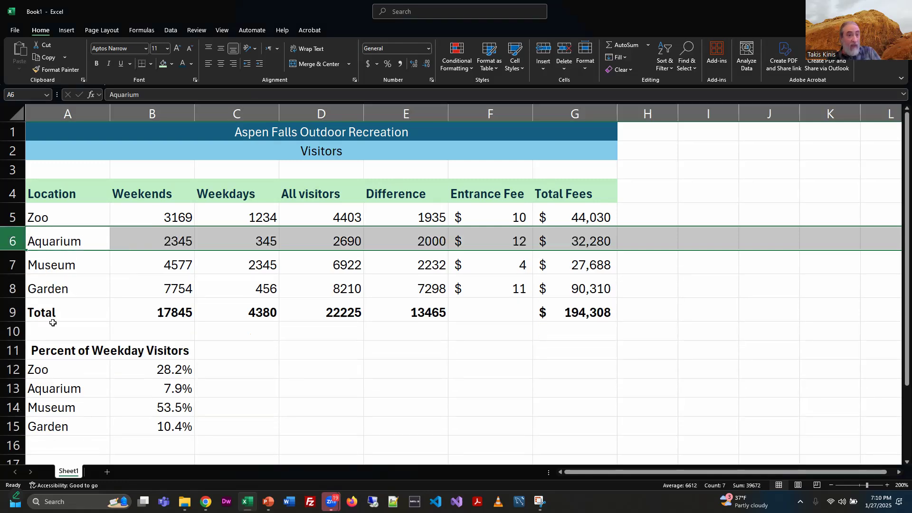
Step: Insert a cell at A6 with cells shifted right, then undo the insertion
left_click(72, 241)
right_click(72, 243)
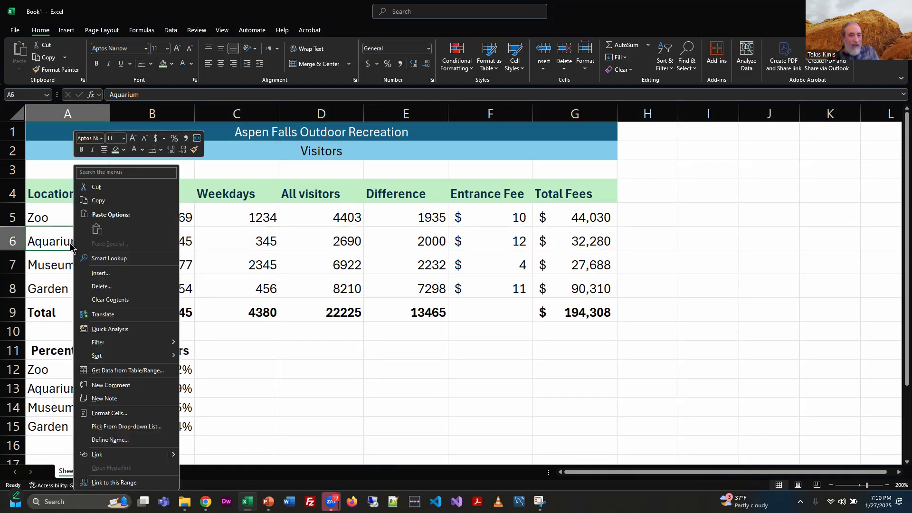
left_click(102, 275)
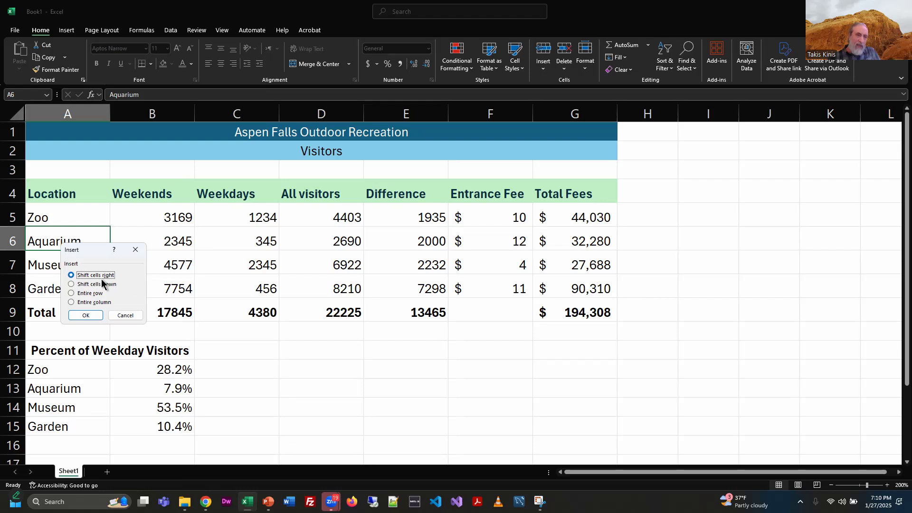
left_click(80, 316)
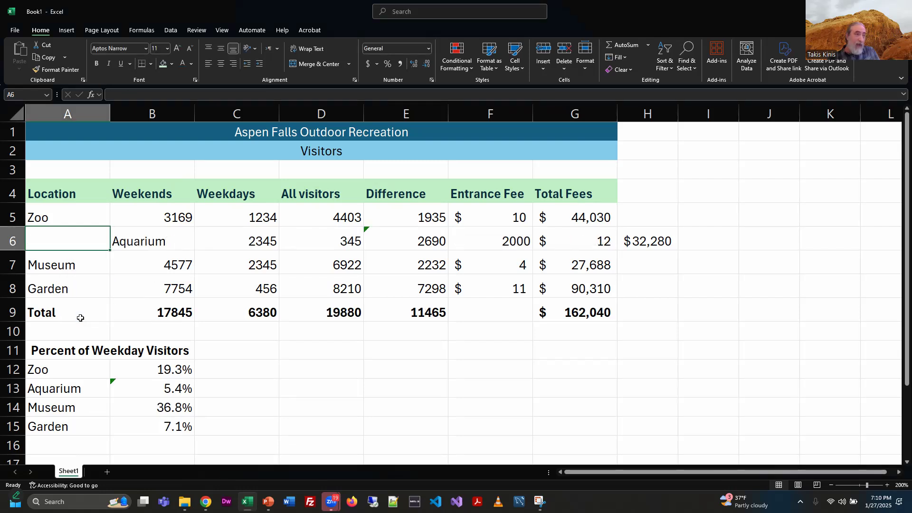
key("ctrl+z")
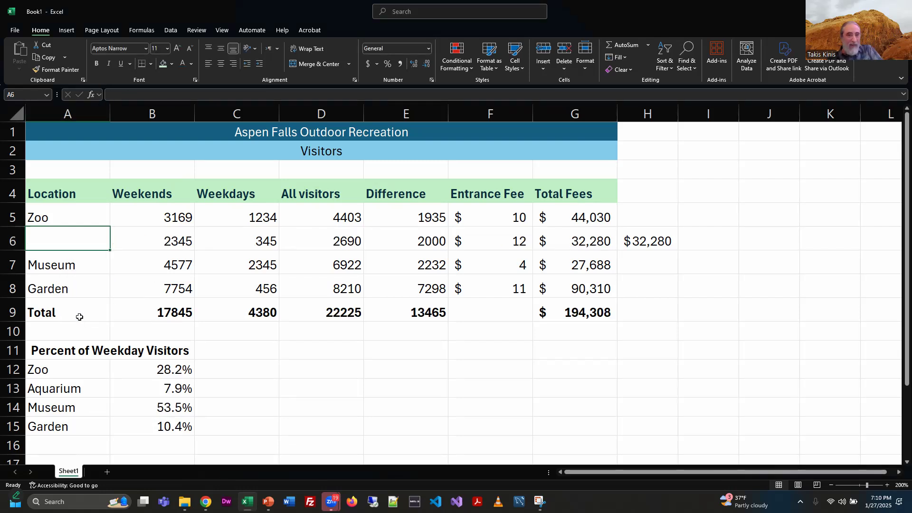
Step: Try inserting a cell at A6 with cells shifted down, cancelling at the merged-cells warning
right_click(75, 240)
left_click(101, 273)
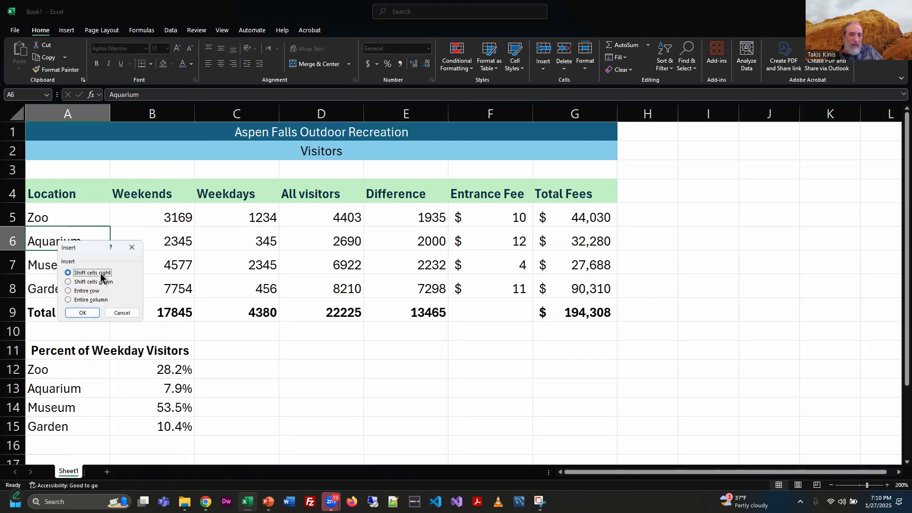
left_click(100, 283)
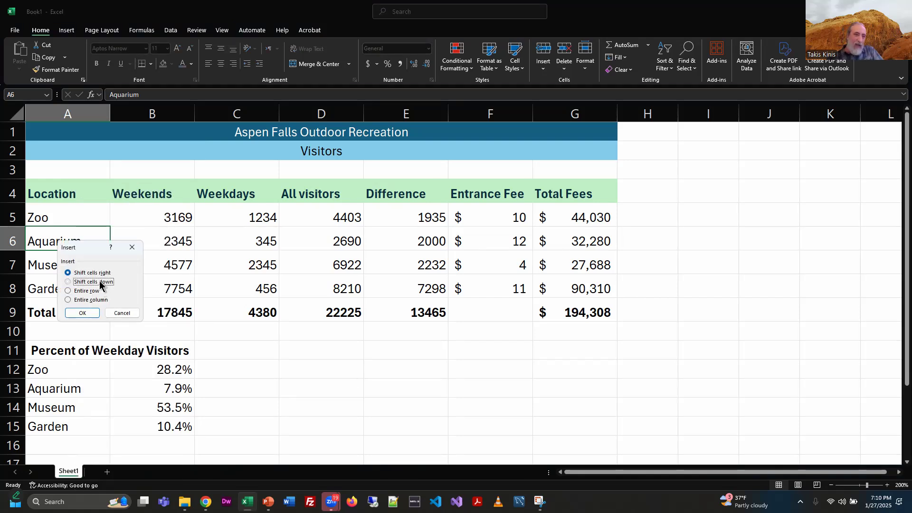
left_click(86, 313)
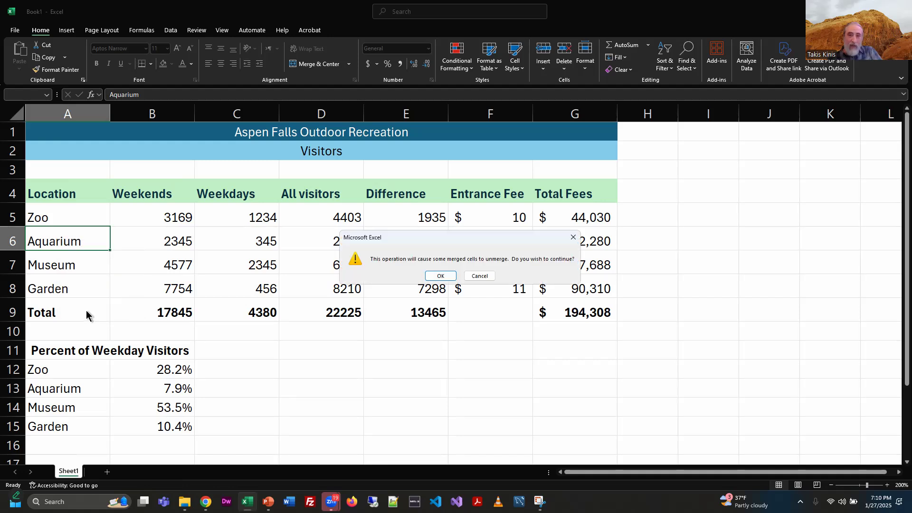
left_click(477, 276)
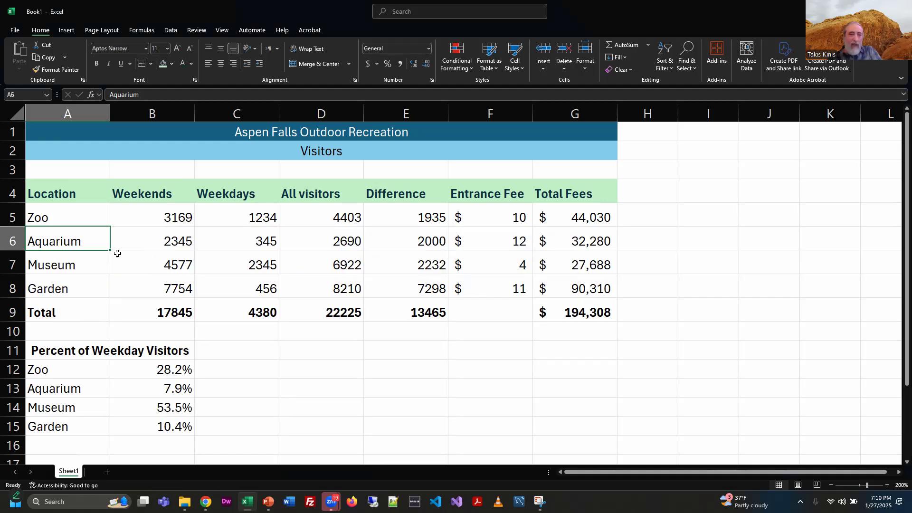
right_click(66, 241)
left_click(95, 275)
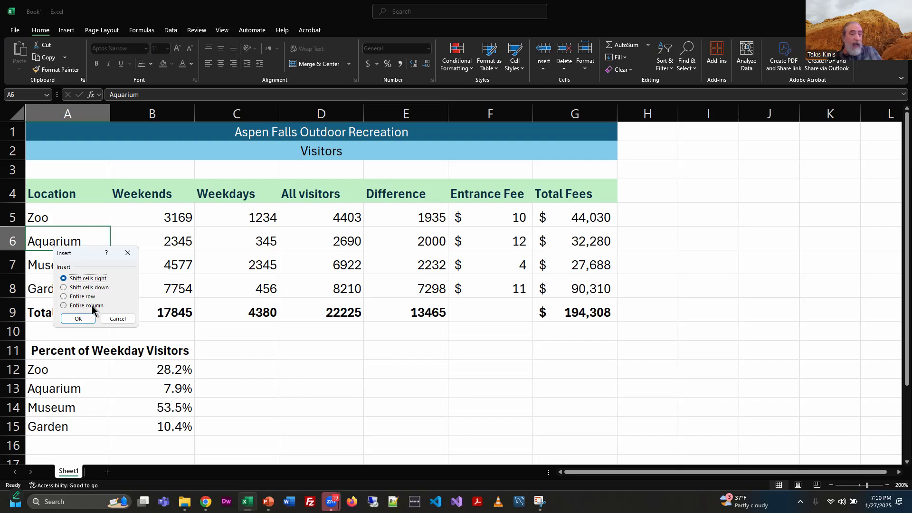
key("Escape")
Step: Insert a new column before column A and undo it
left_click(63, 110)
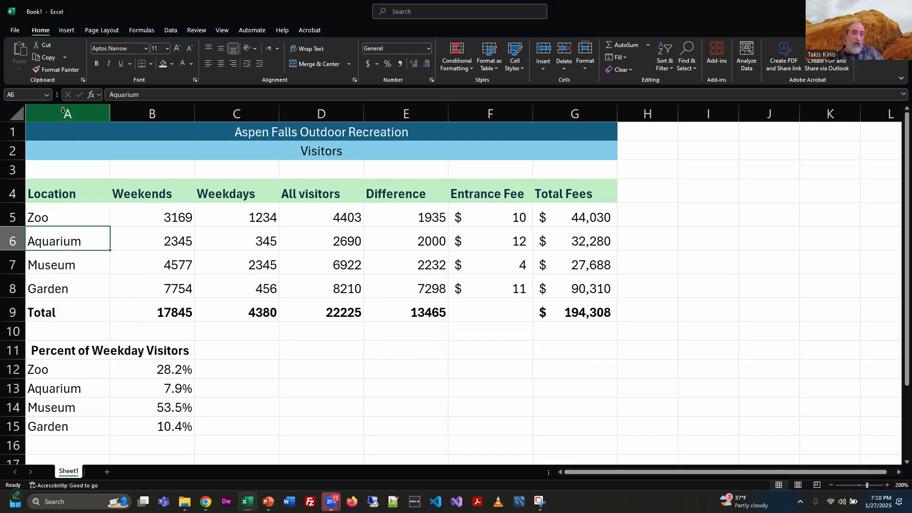
right_click(63, 111)
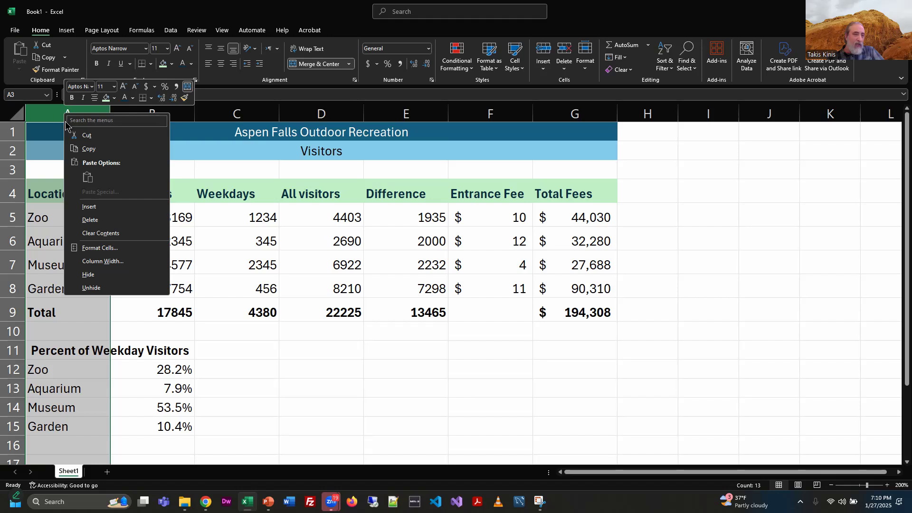
left_click(86, 206)
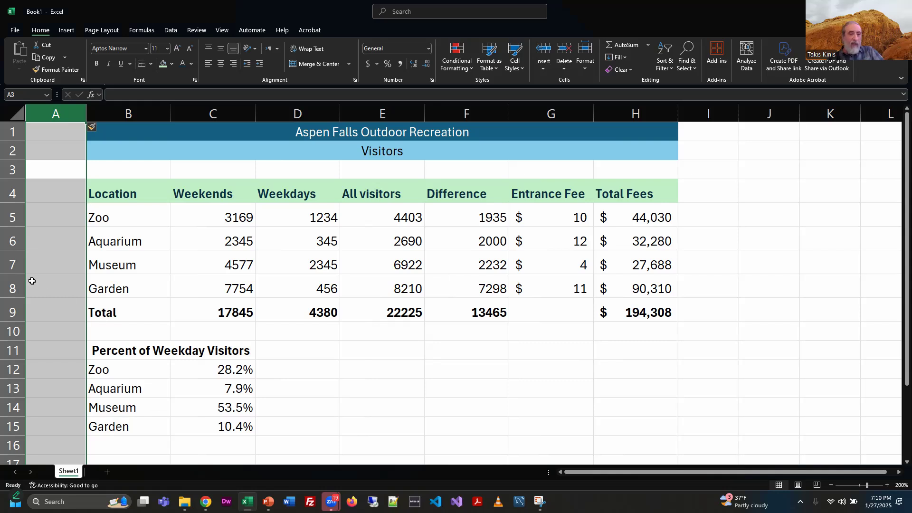
key("ctrl+z")
Step: Insert a blank row above the Aquarium row
right_click(11, 241)
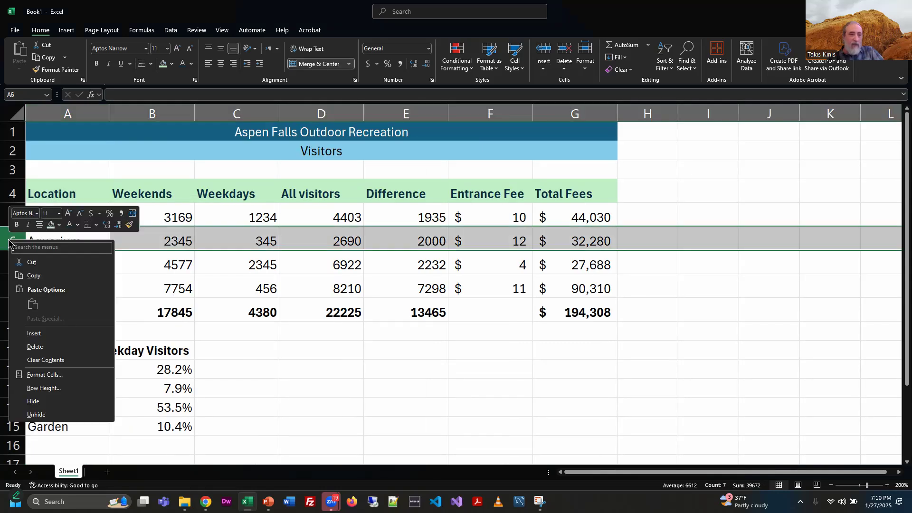
left_click(39, 334)
left_click(286, 372)
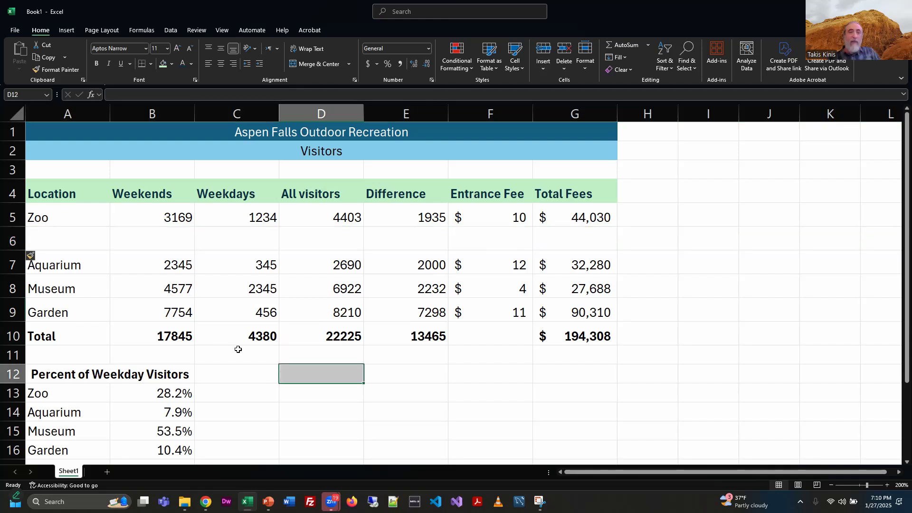
Step: Enter Pool in the new row with 1233 weekend visitors and 789 weekday visitors
left_click(66, 235)
type("Pool")
left_click(122, 244)
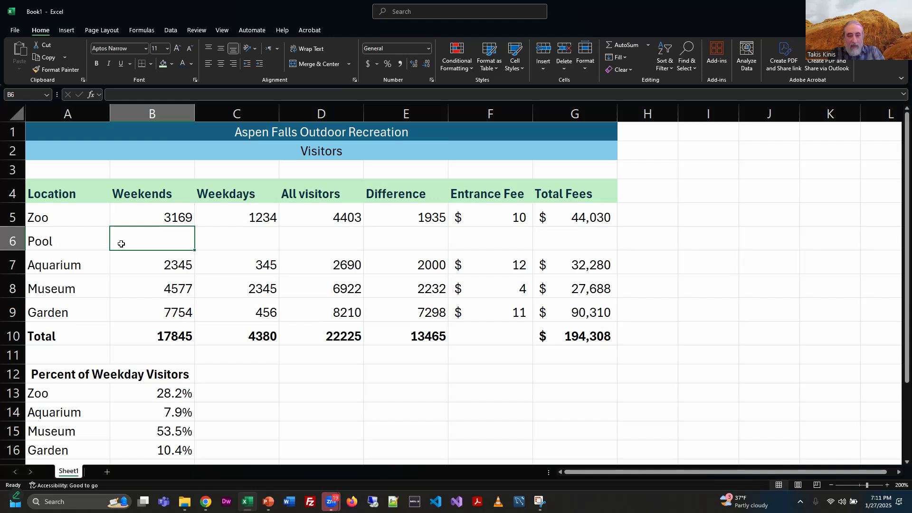
type("1233")
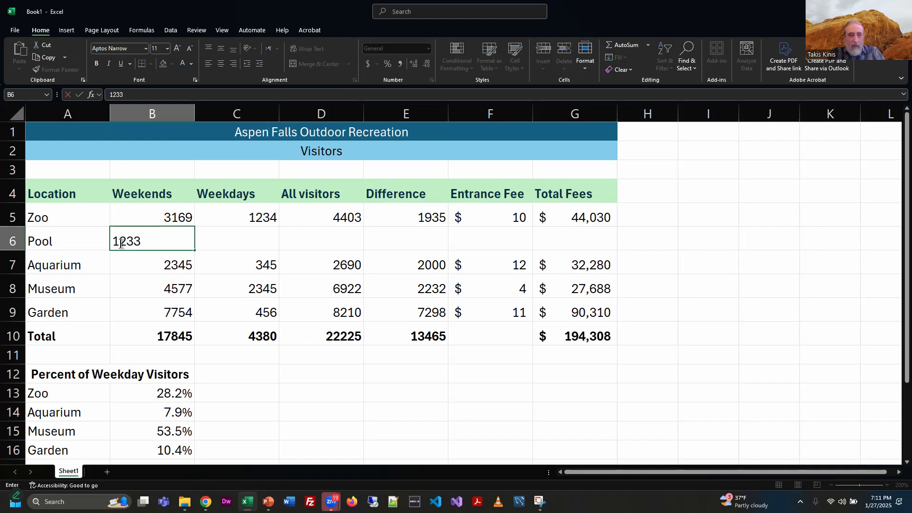
key("Tab")
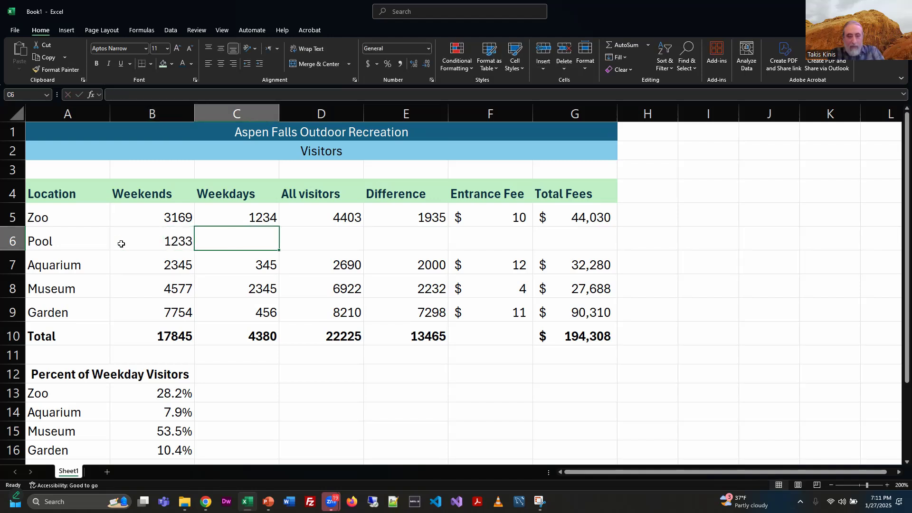
type("78")
key("Tab")
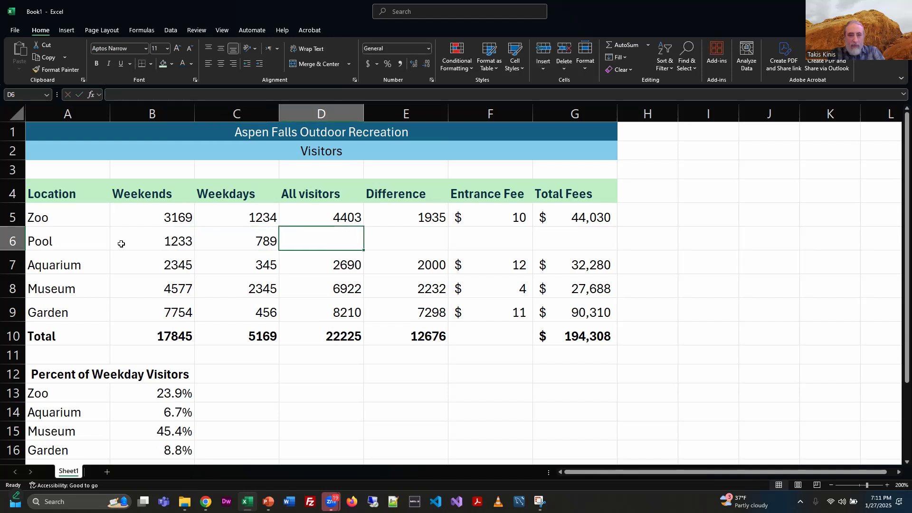
Step: Fill the All visitors and Difference formulas down from the Zoo row into the Pool row
left_click(340, 211)
left_click_drag(362, 226, 363, 241)
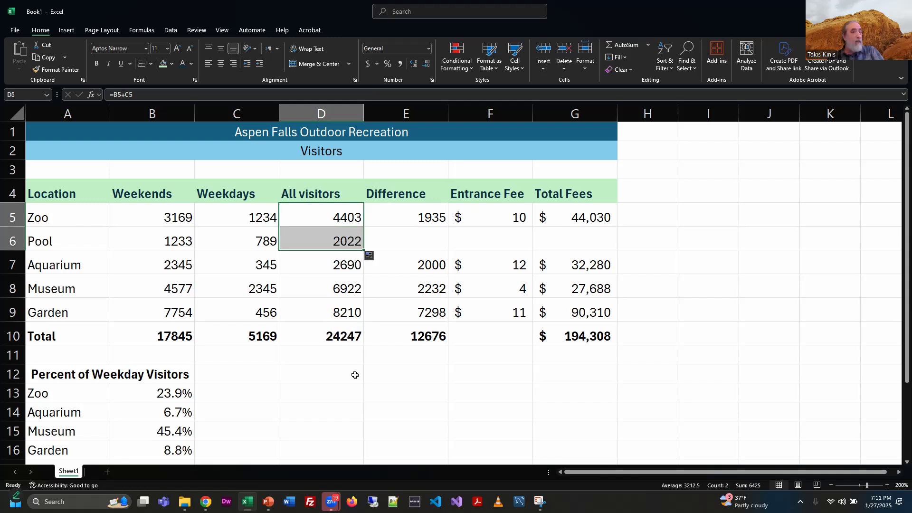
left_click(430, 218)
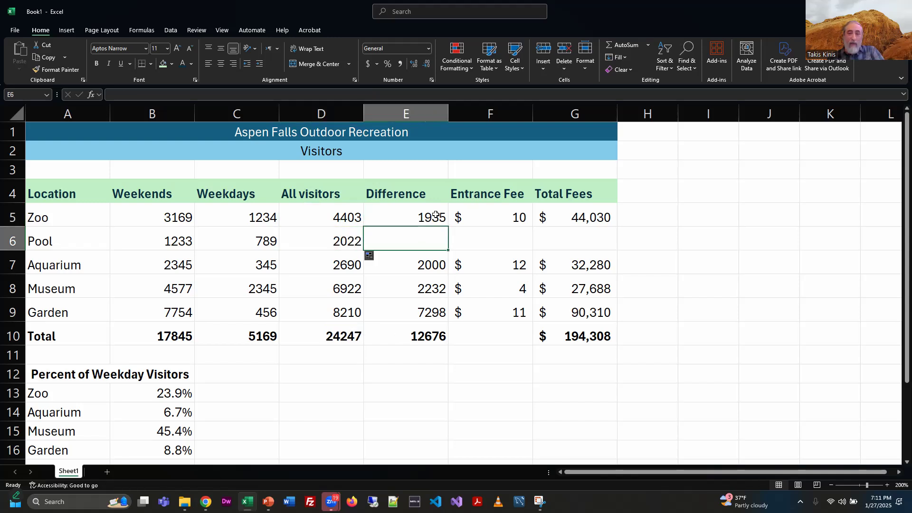
left_click_drag(450, 225, 446, 242)
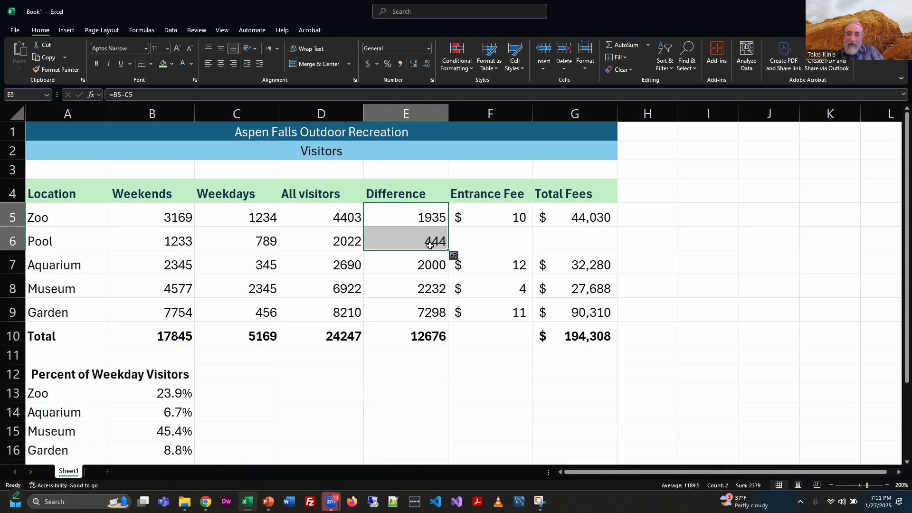
Step: Switch to the PowerPoint lesson slides
left_click(506, 239)
key("alt+Tab")
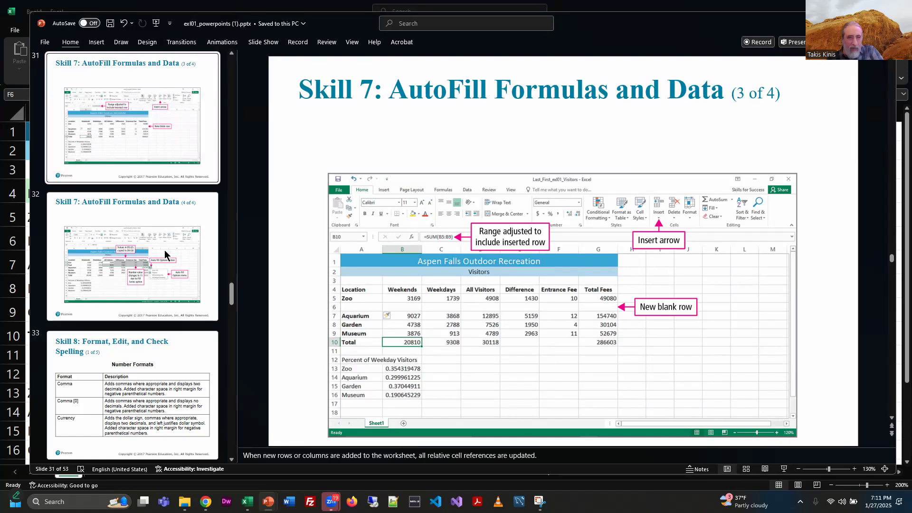
Step: Return to the Excel worksheet and enter 8 as the Pool row's Entrance Fee
key("alt+Tab")
key("alt+Tab")
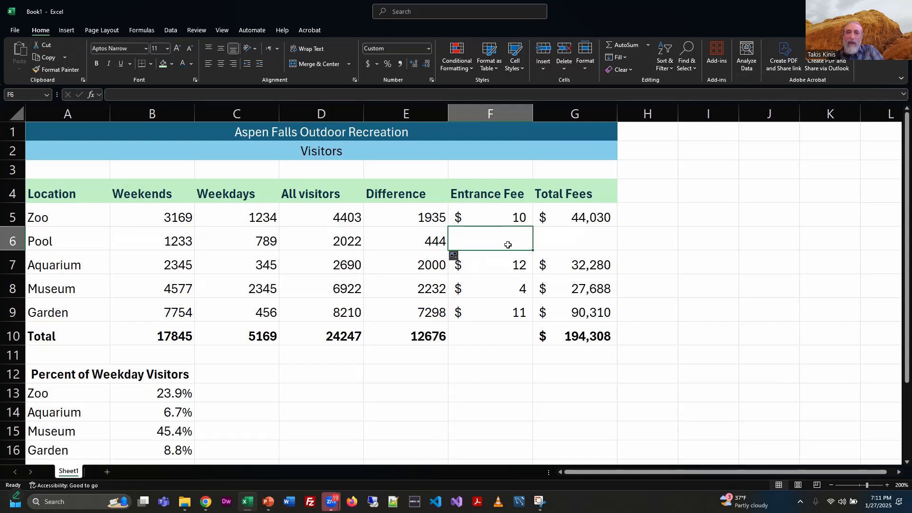
type("8")
key("Return")
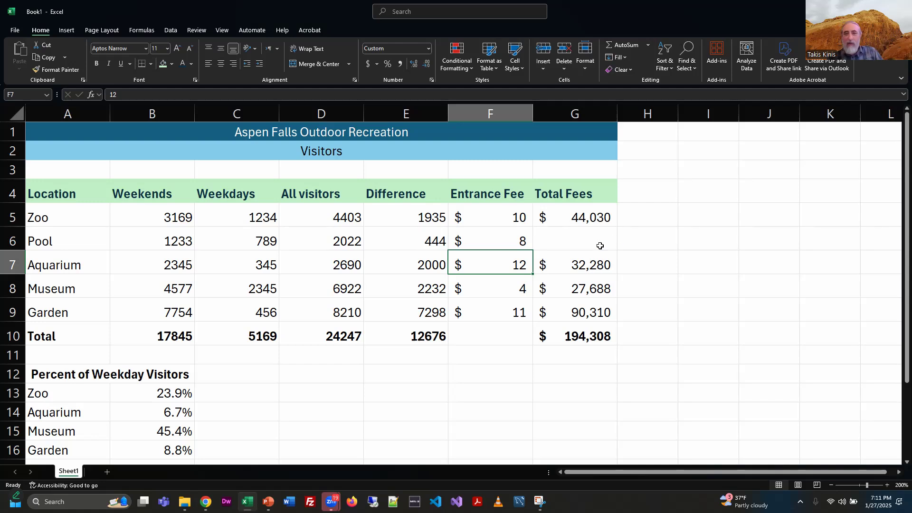
Step: Fill the Total Fees formula down from the Zoo row into the Pool row
left_click(607, 219)
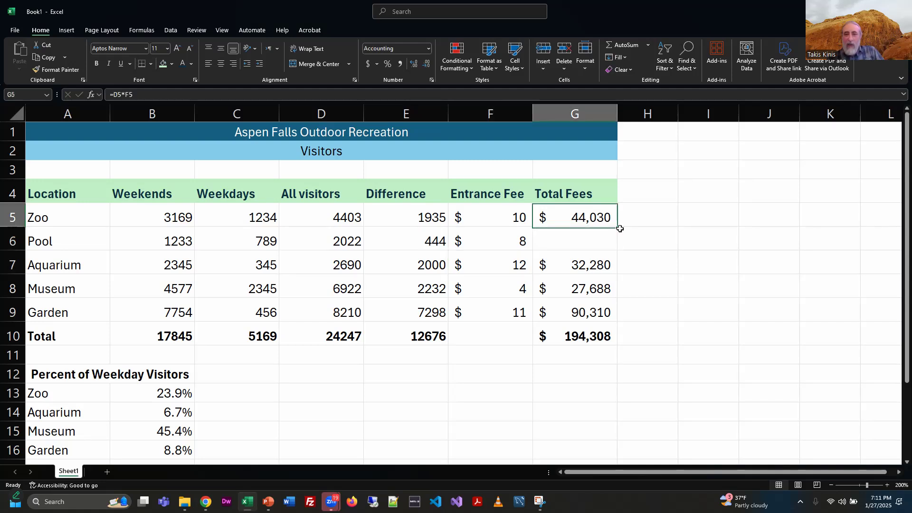
left_click_drag(616, 244, 616, 245)
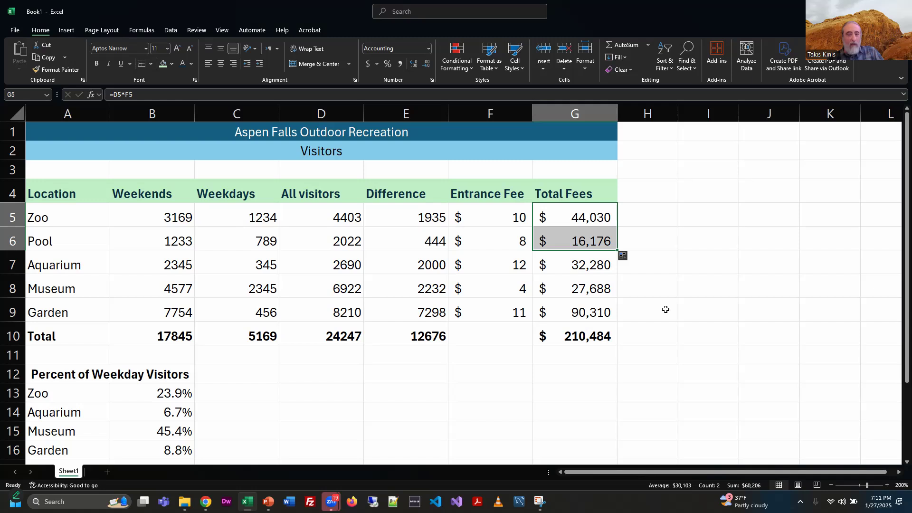
left_click(666, 309)
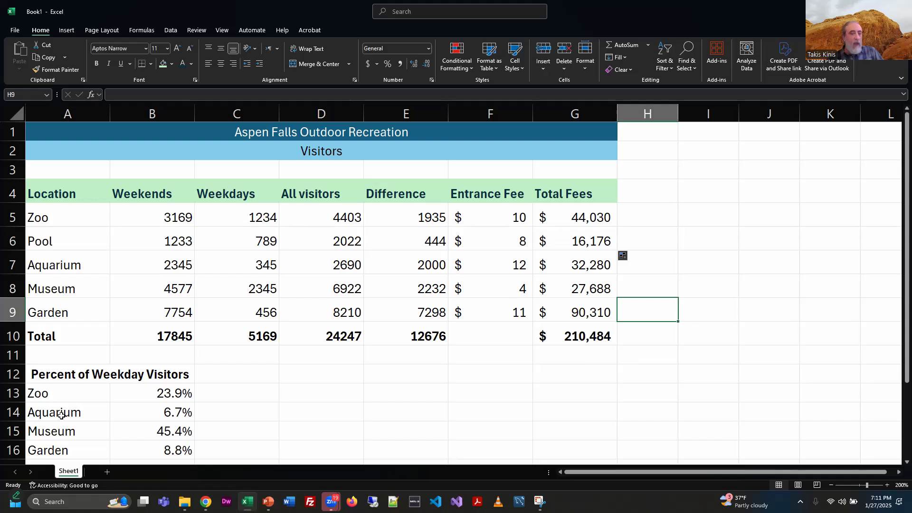
Step: Insert a blank row above Aquarium in the Percent of Weekday Visitors list
scroll(147, 412, "down", 1)
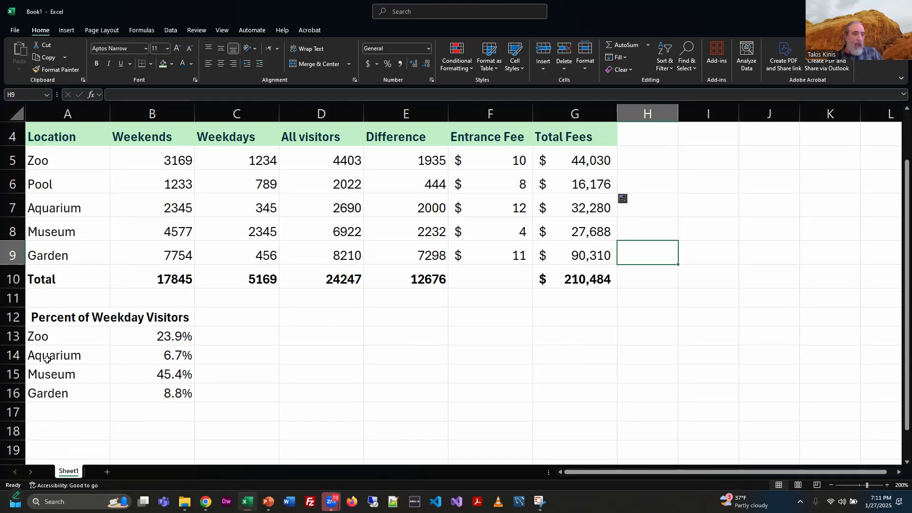
left_click(12, 355)
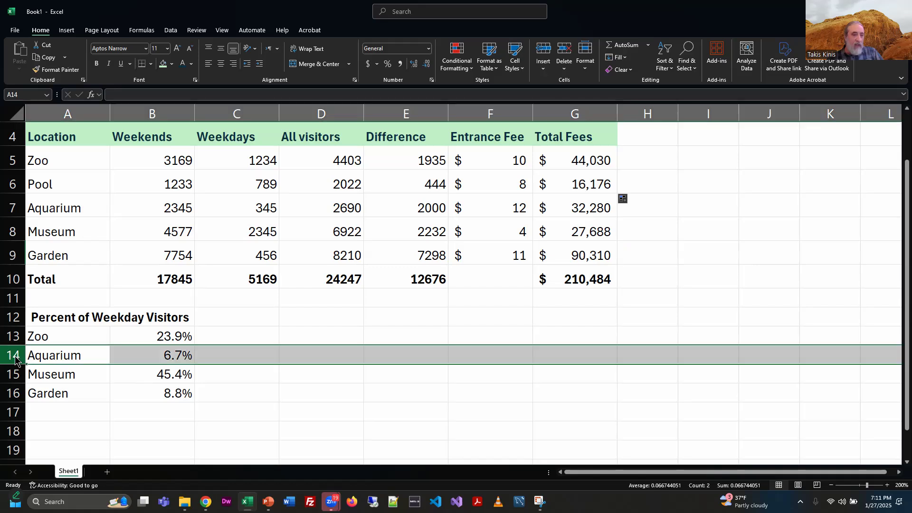
right_click(13, 355)
left_click(38, 268)
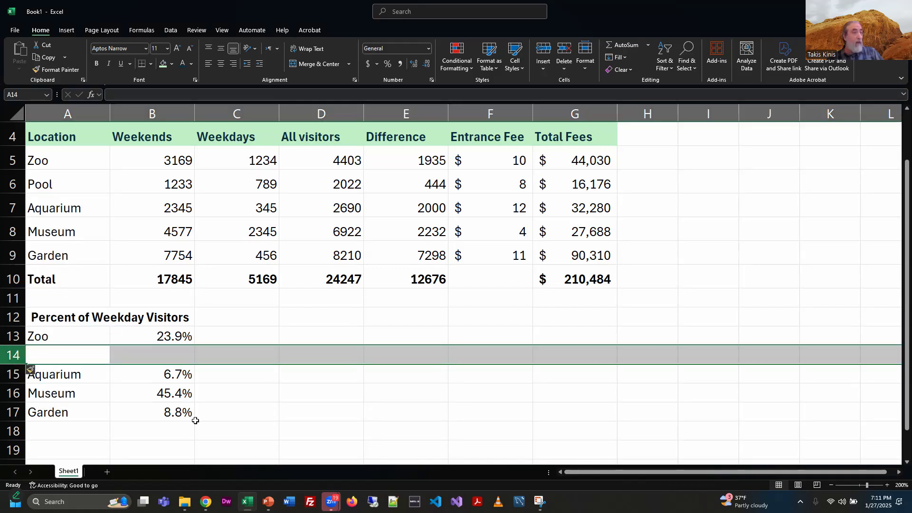
Step: Enter Pool as the label of the new row in the percent list
left_click(95, 358)
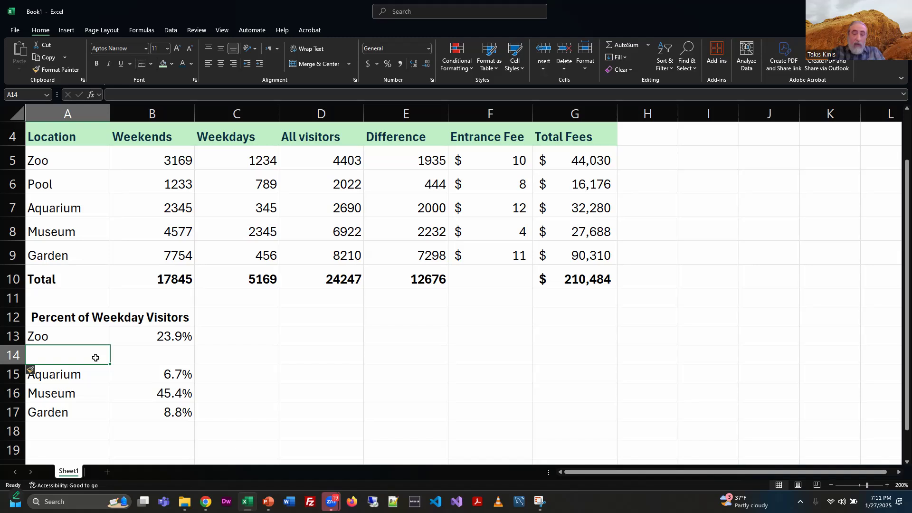
type("Pool")
key("Tab")
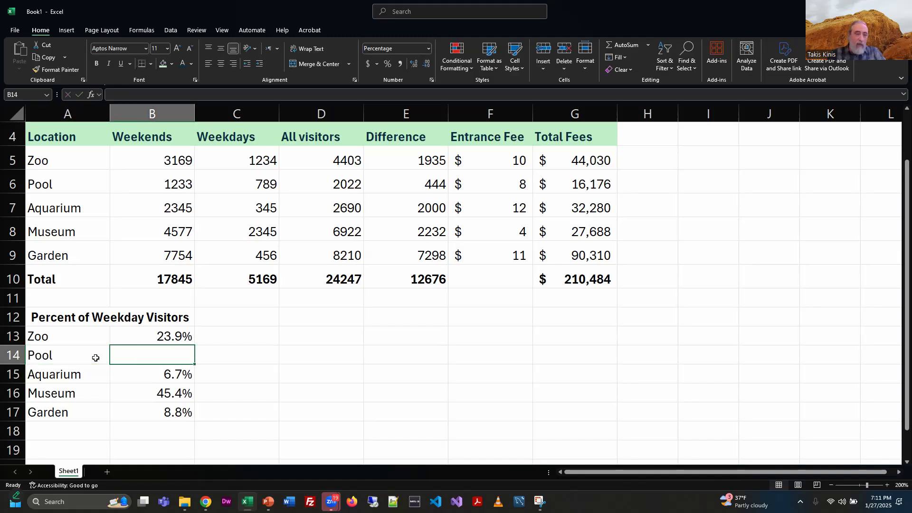
Step: Copy the Zoo percentage formula into the Pool row of the percent list and inspect the pasted formula
left_click(157, 338)
key("ctrl+c")
left_click(174, 353)
key("ctrl+v")
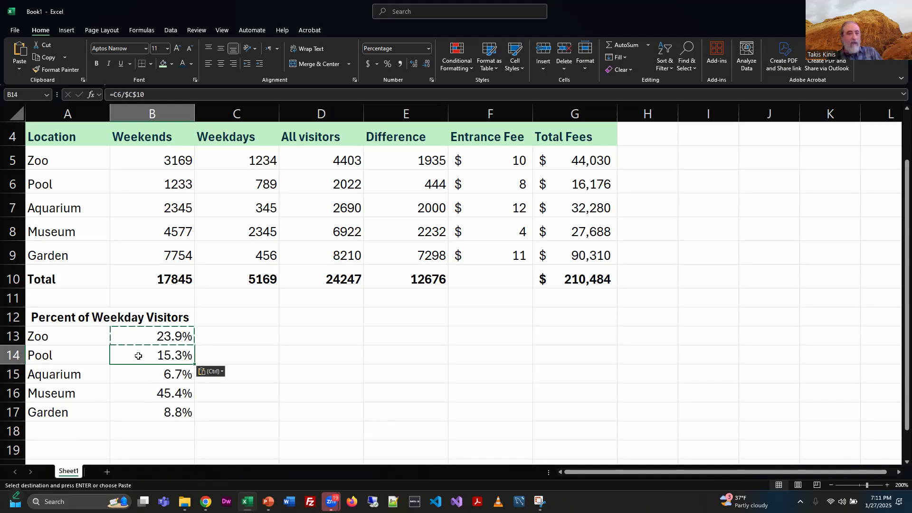
key("Escape")
left_click(188, 94)
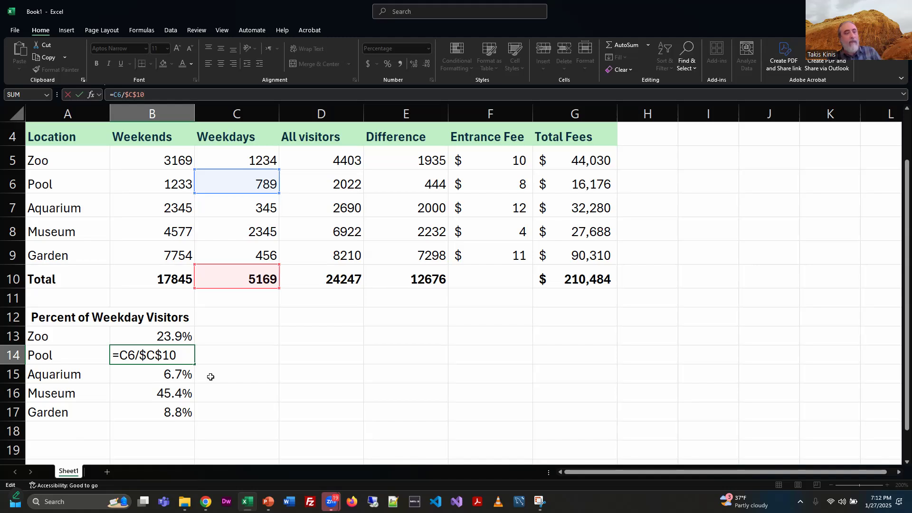
key("Escape")
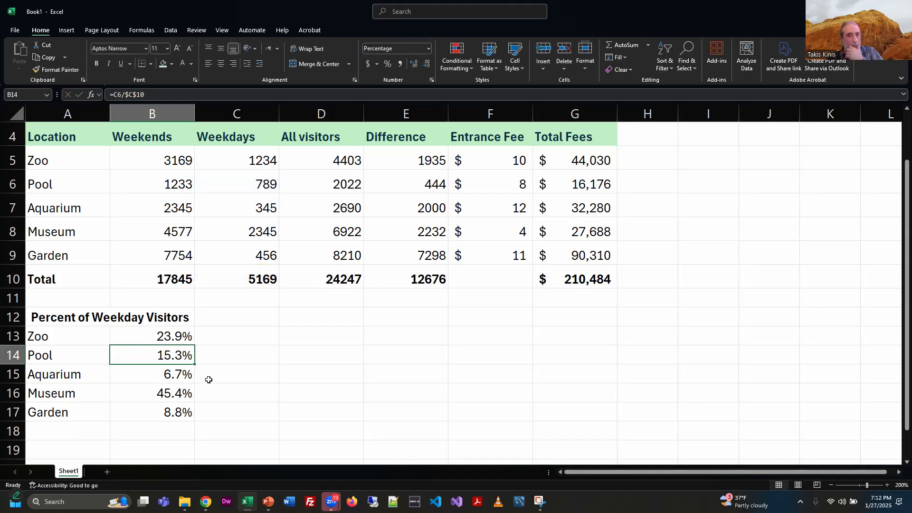
Step: Review the AutoFill lesson slide 32 in PowerPoint and return to Excel
scroll(266, 380, "up", 1)
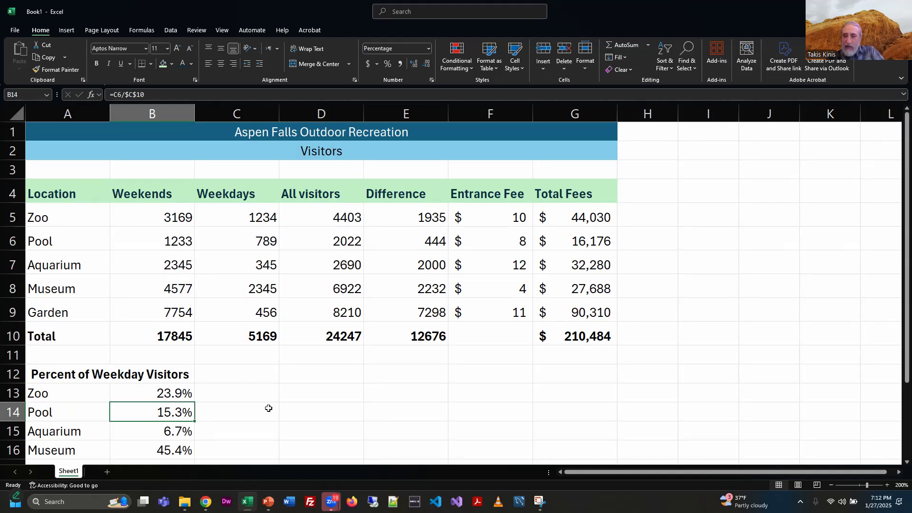
left_click(831, 485)
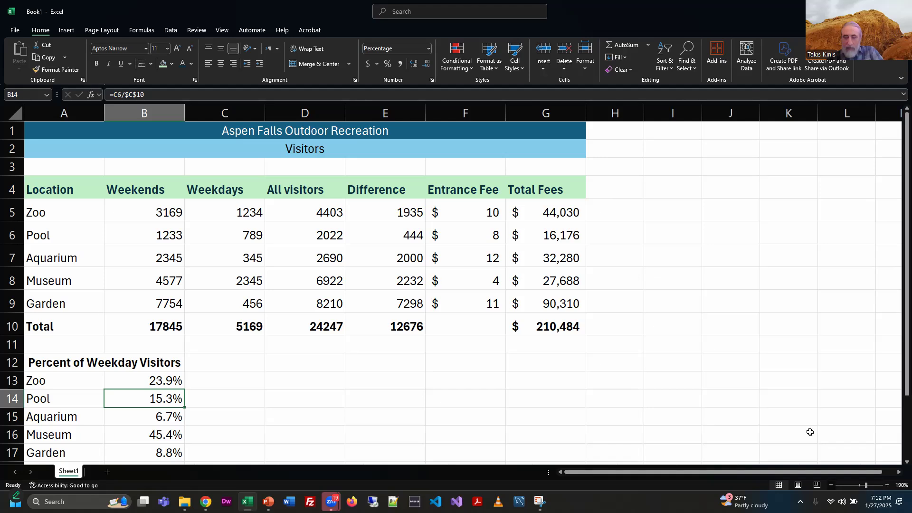
key("alt+Tab")
left_click(201, 302)
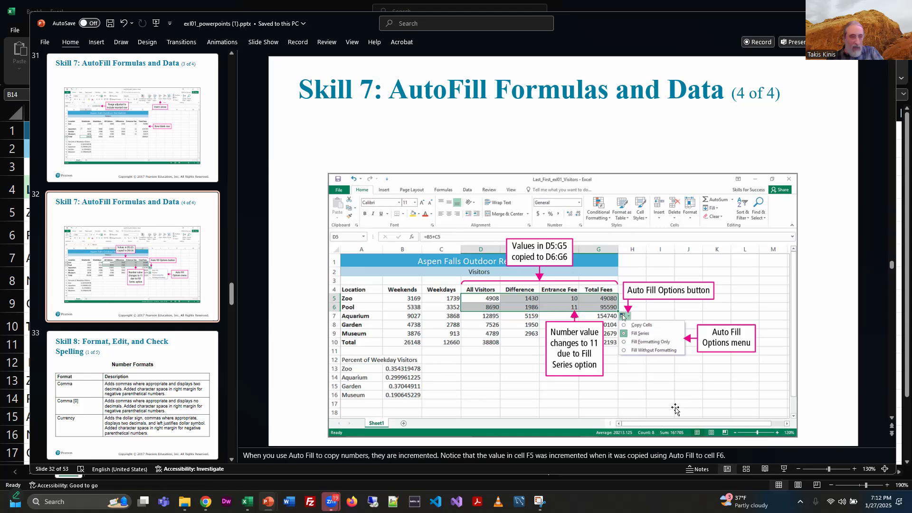
key("alt+Tab")
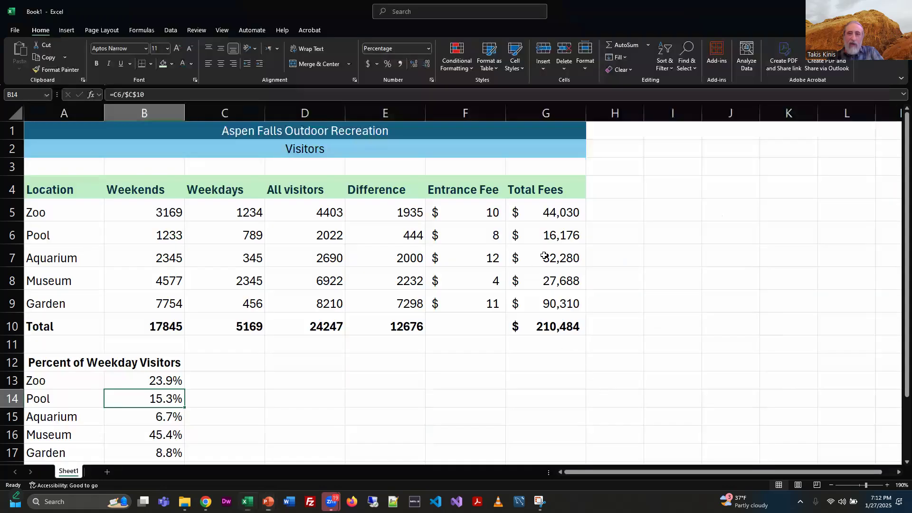
Step: Clear the Pool row's Entrance Fee and Total Fees cells
left_click_drag(571, 240, 485, 236)
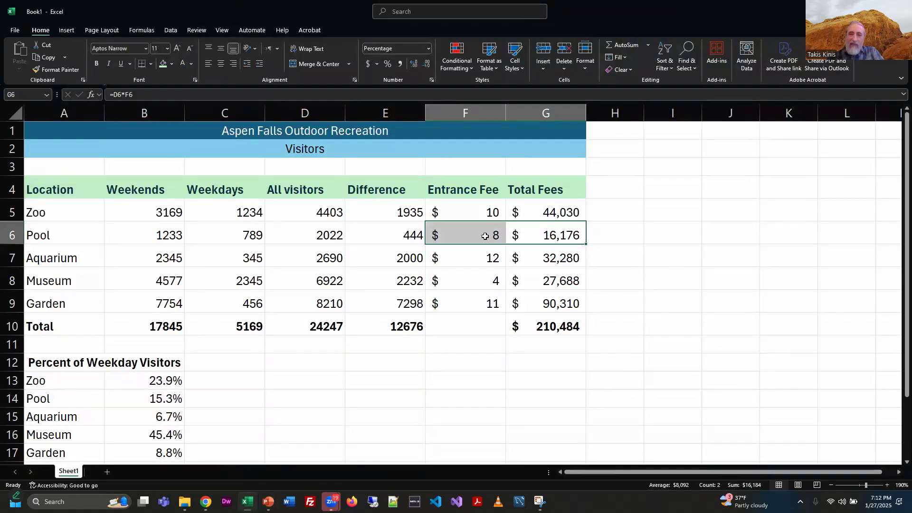
key("Delete")
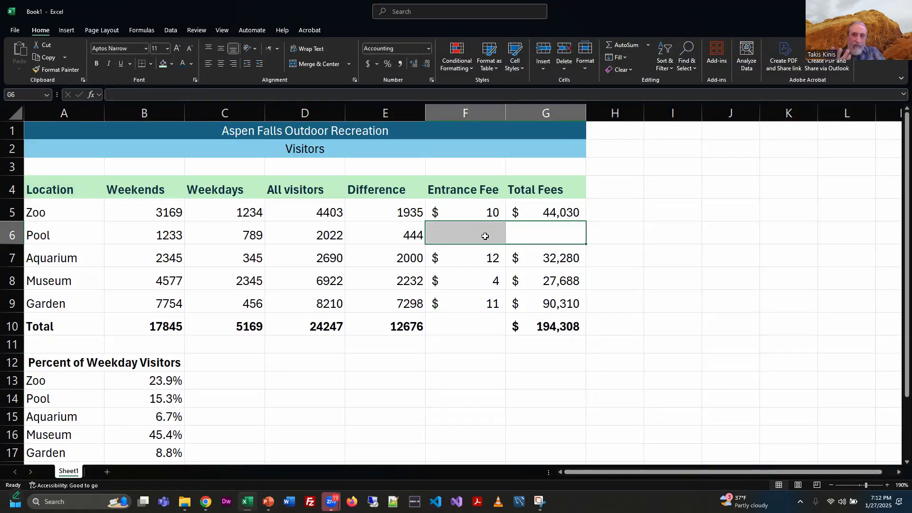
left_click(634, 260)
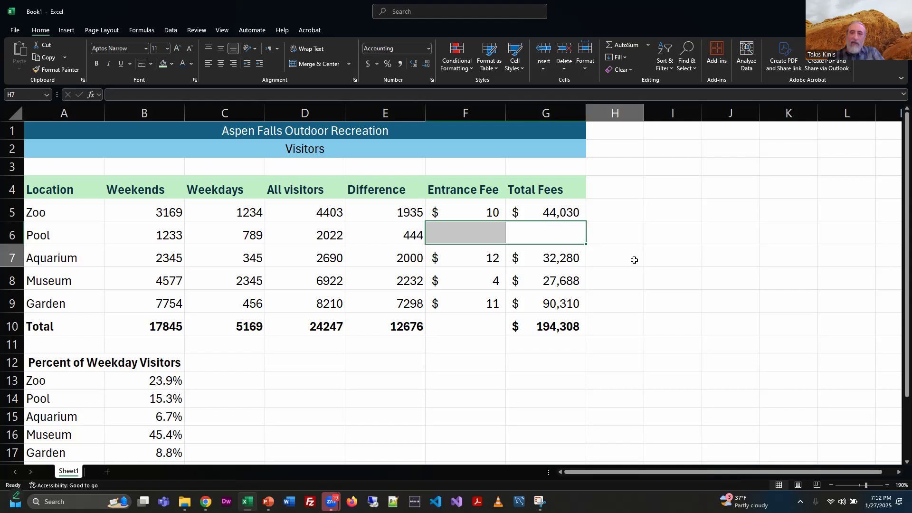
left_click(473, 234)
left_click_drag(407, 228, 488, 231)
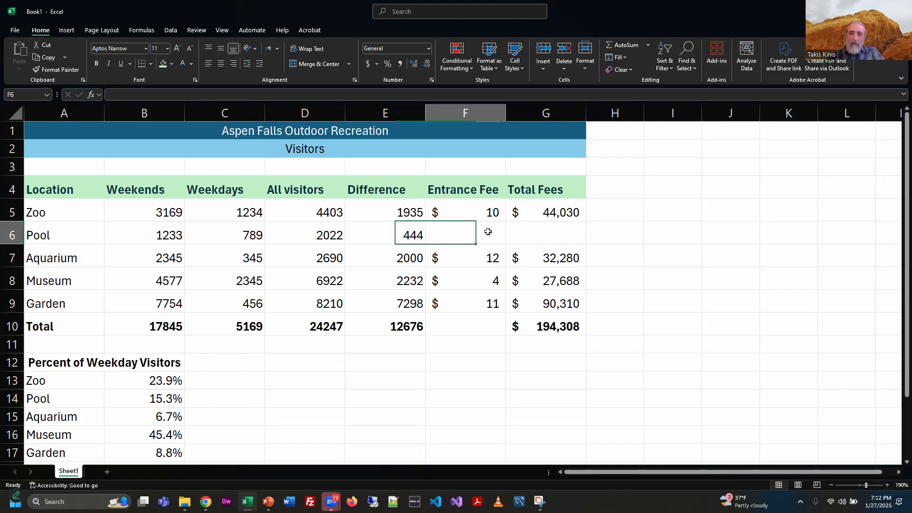
left_click_drag(550, 234, 549, 234)
left_click(587, 244, "shift")
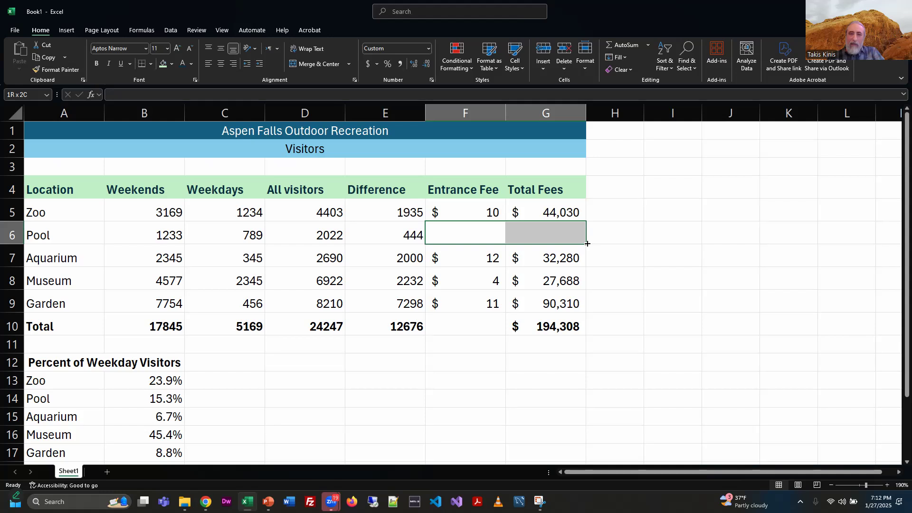
right_click(567, 242)
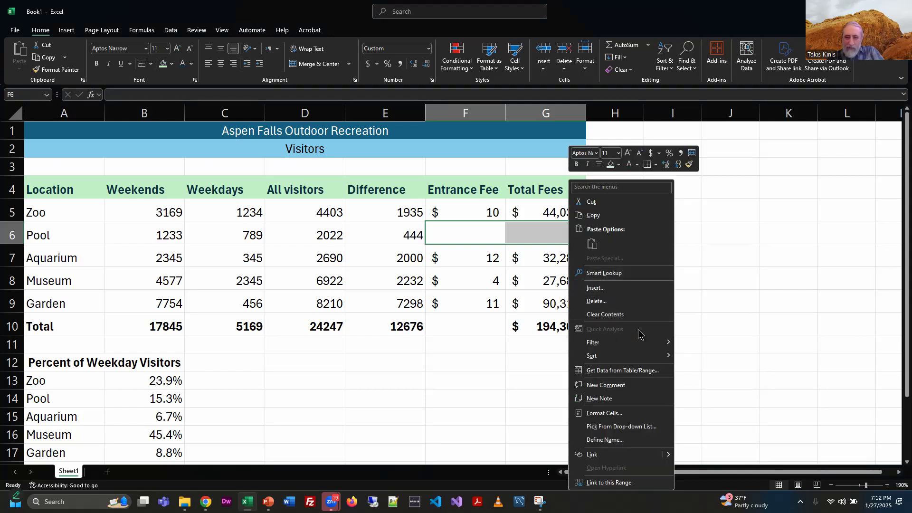
key("Escape")
left_click(652, 258)
left_click(571, 216)
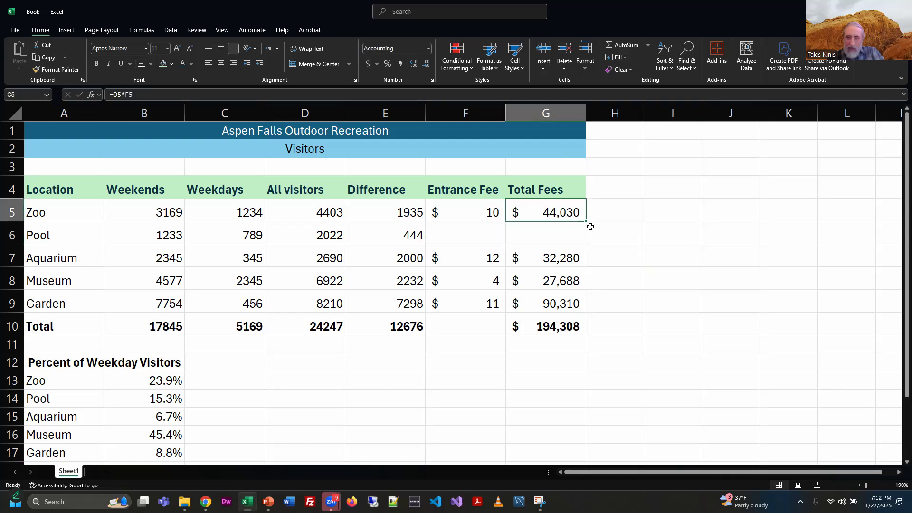
left_click(568, 232)
left_click(471, 235)
left_click(418, 235)
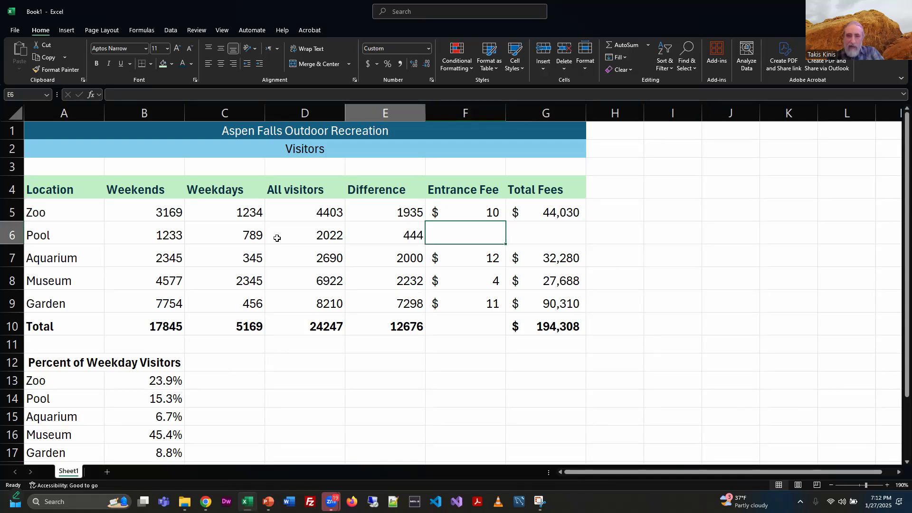
left_click(186, 233)
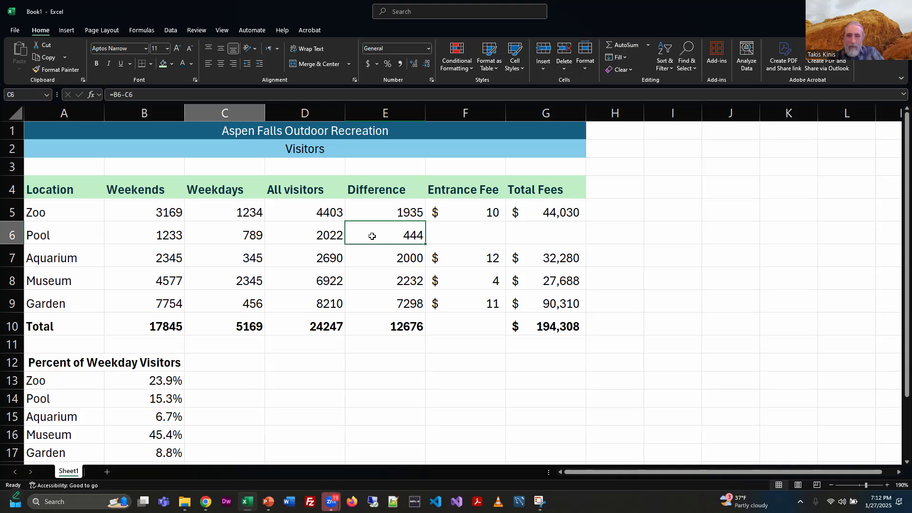
Step: Look over the AutoFill slide in PowerPoint again and switch back to Excel
key("alt+Tab")
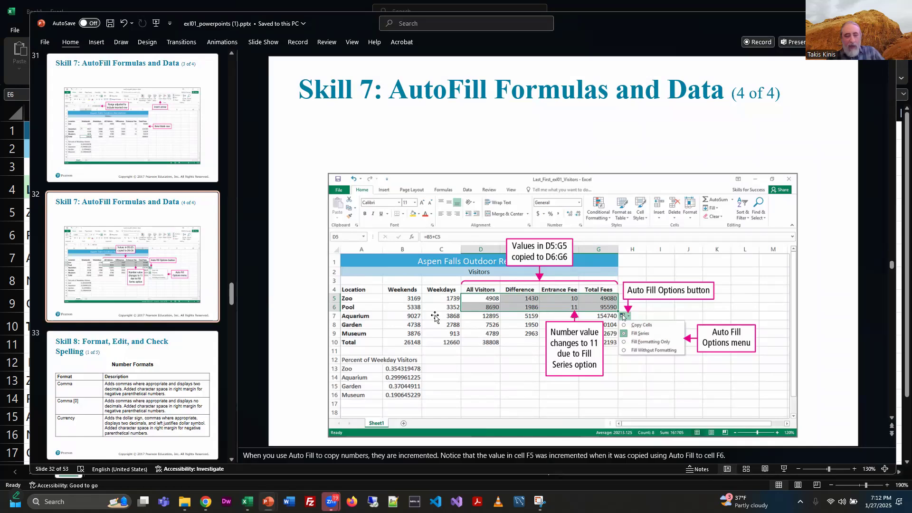
key("alt+Tab")
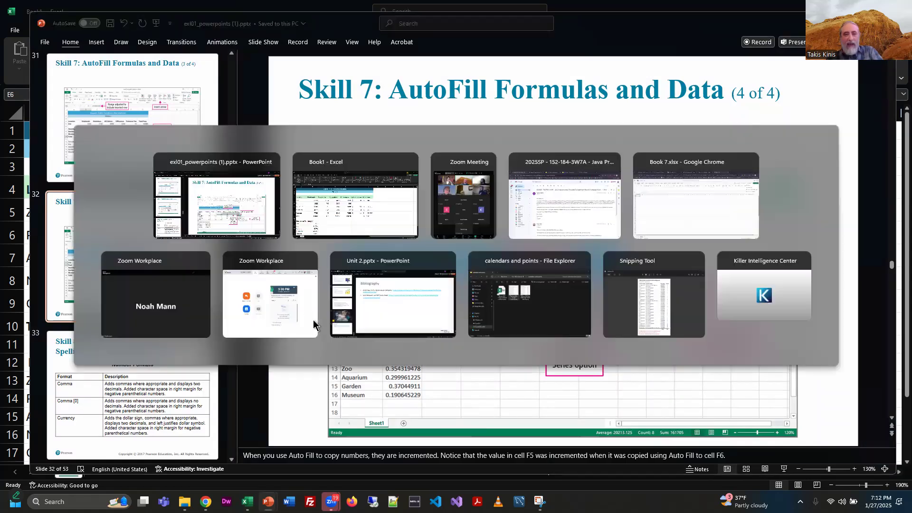
left_click(324, 216)
Step: Select D5:G6 and browse the Quick Analysis categories offered for the selection
left_click_drag(309, 212, 567, 239)
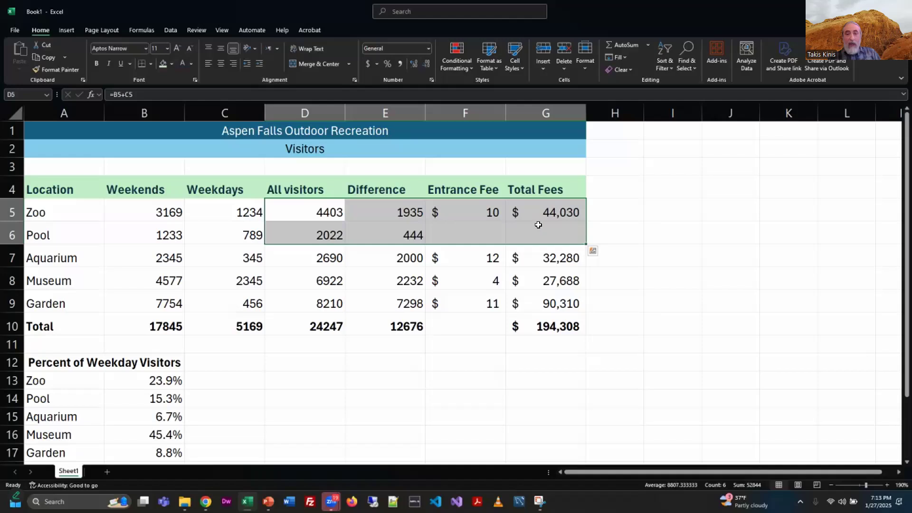
left_click(592, 251)
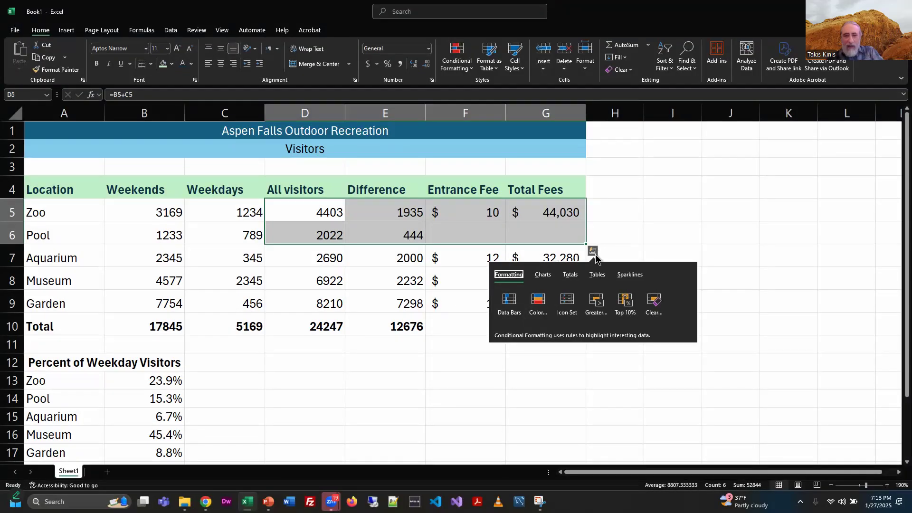
key("alt+Tab")
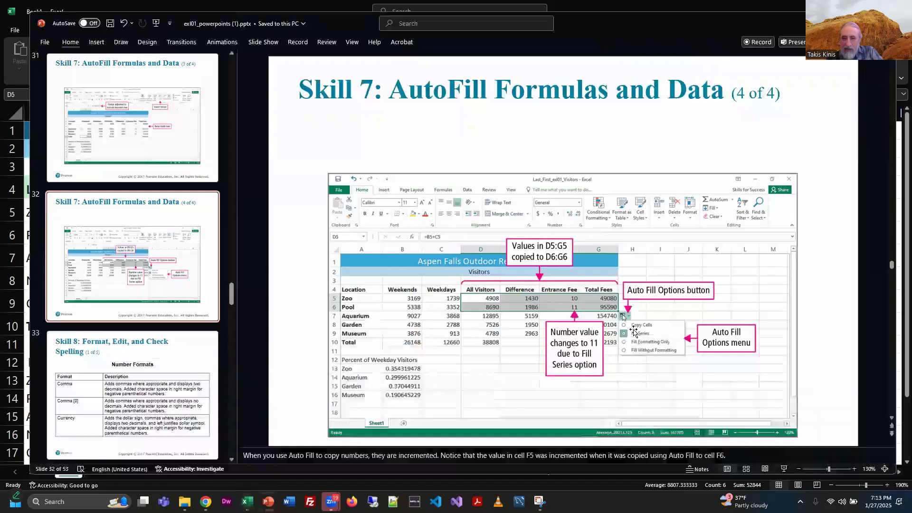
key("alt+Tab")
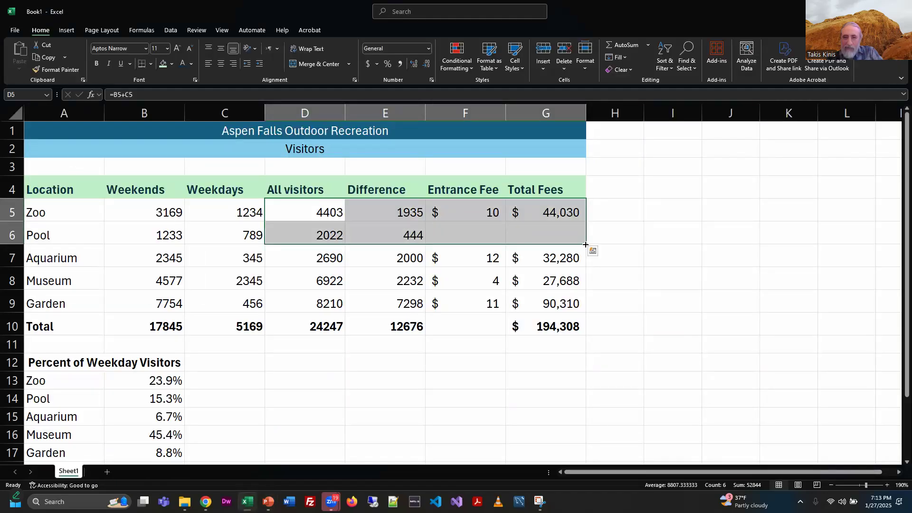
left_click(592, 253)
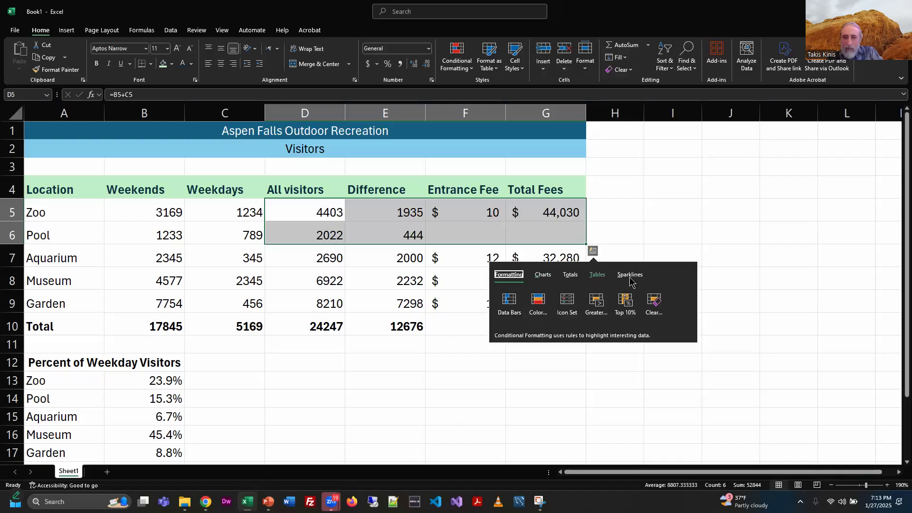
left_click(542, 281)
left_click(572, 283)
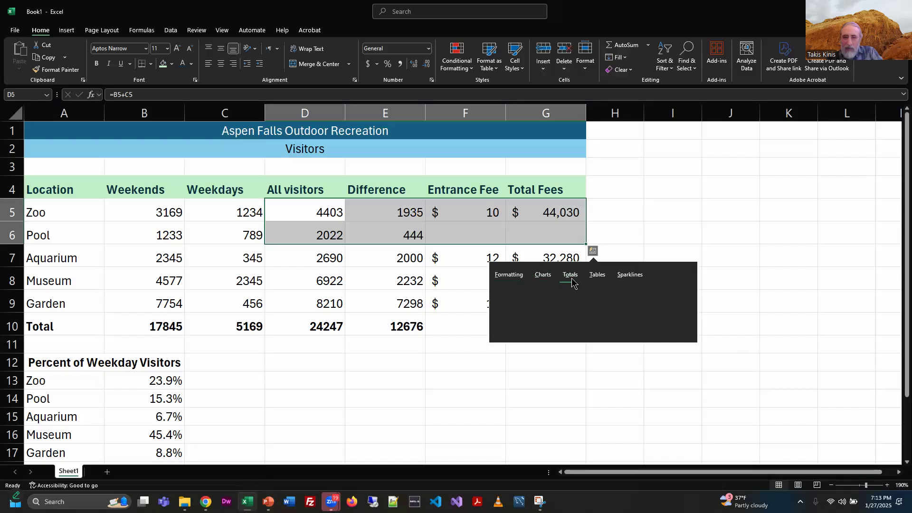
left_click(597, 281)
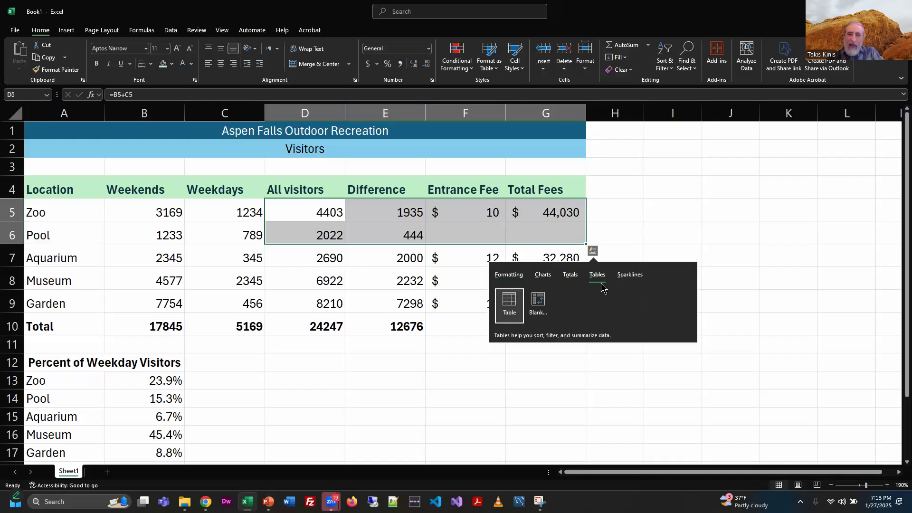
left_click(623, 276)
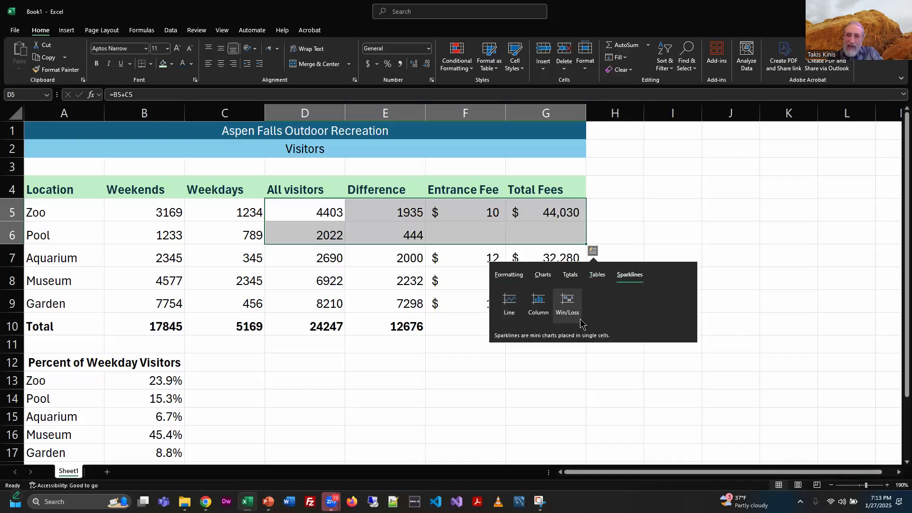
key("Escape")
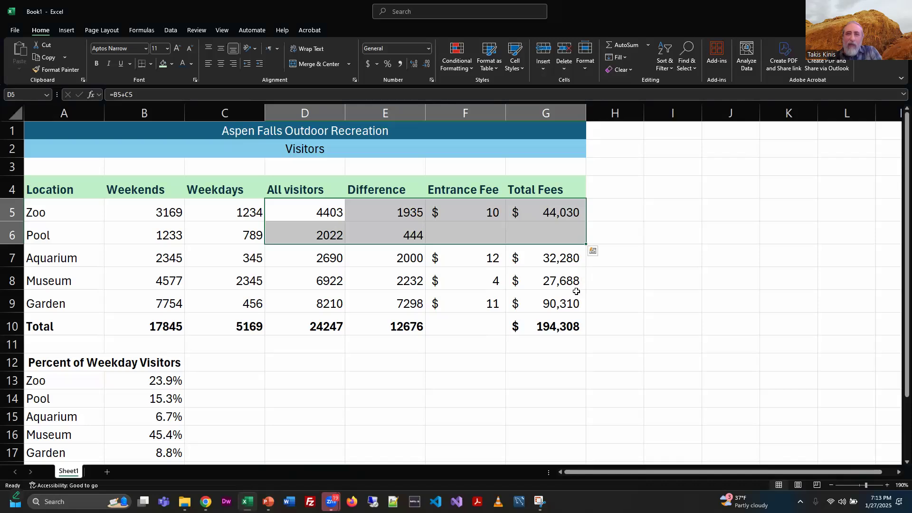
Step: Fill the Zoo row's values and formulas down into the Pool row across D6:G6
left_click(624, 57)
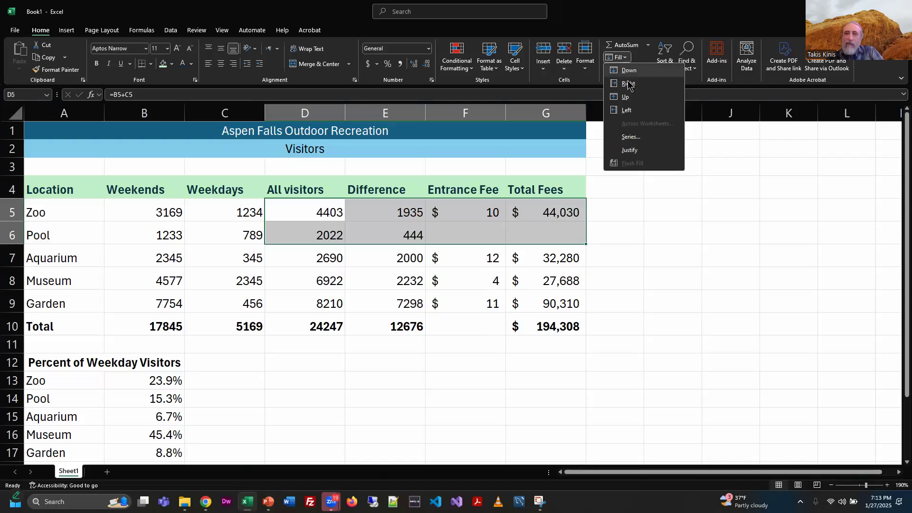
left_click(637, 72)
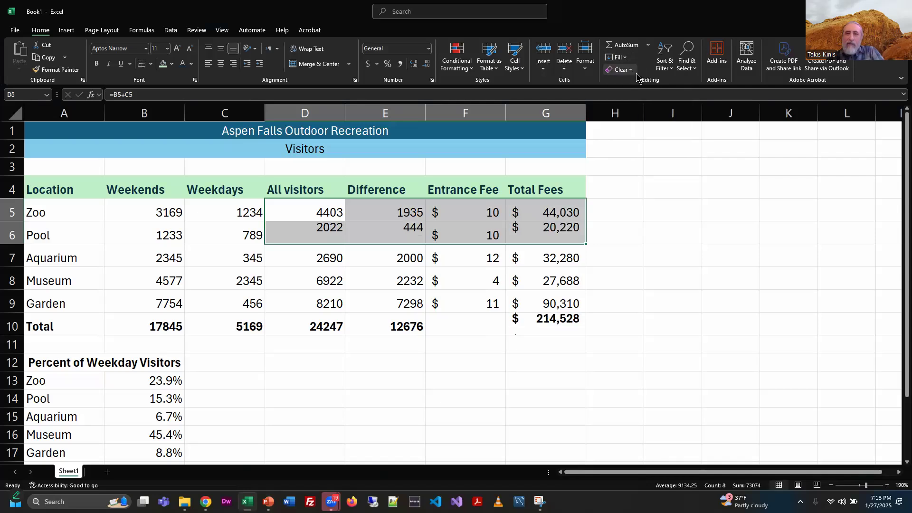
left_click(626, 323)
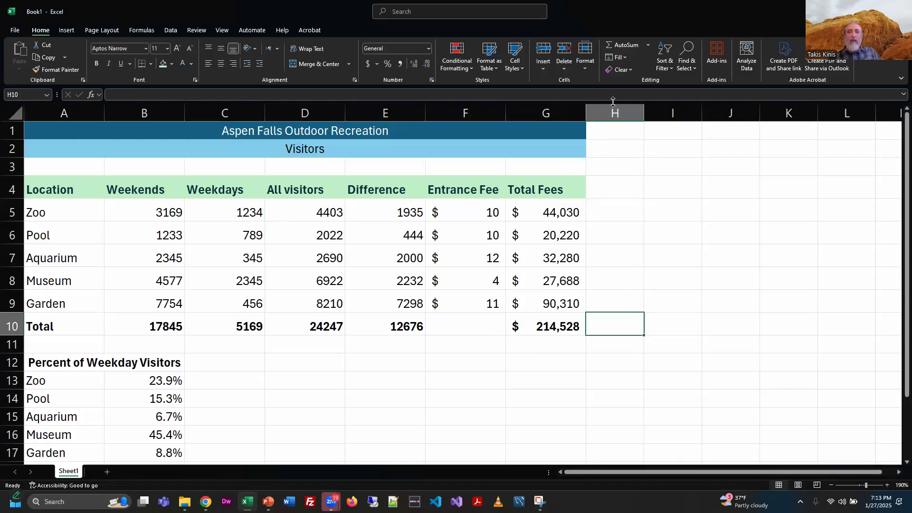
Step: Inspect the filled formulas in the Total Fees and Difference cells of the Pool row
left_click(627, 58)
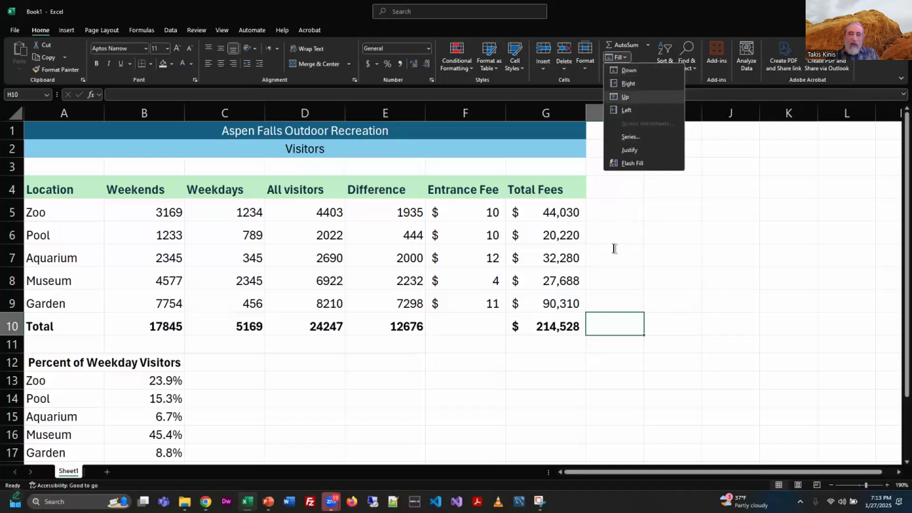
left_click(547, 235)
left_click(572, 234)
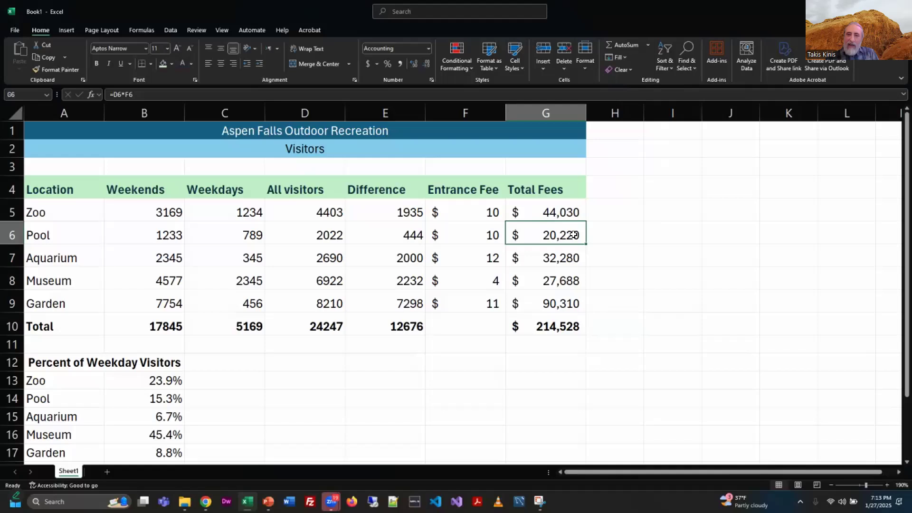
left_click(553, 330)
mouse_move(580, 304)
left_mouse_down()
mouse_move(575, 319)
mouse_move(576, 303)
left_mouse_up()
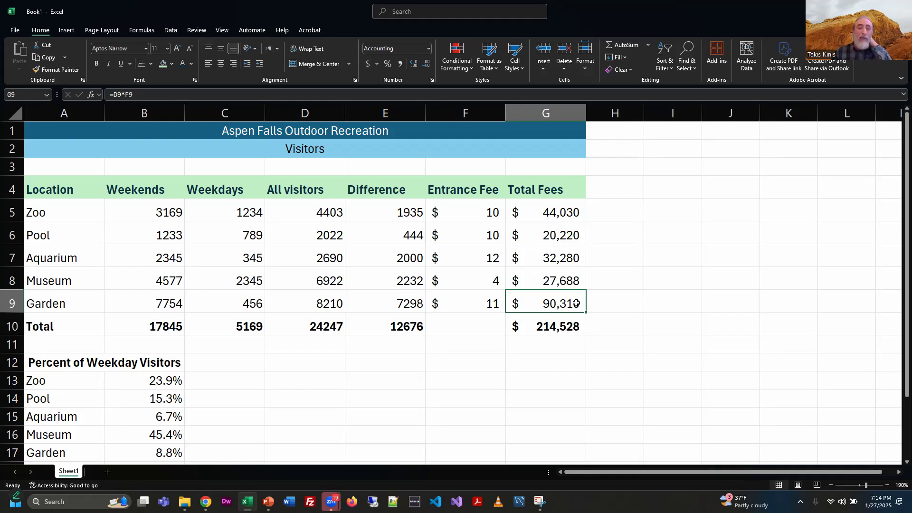
left_click(578, 235)
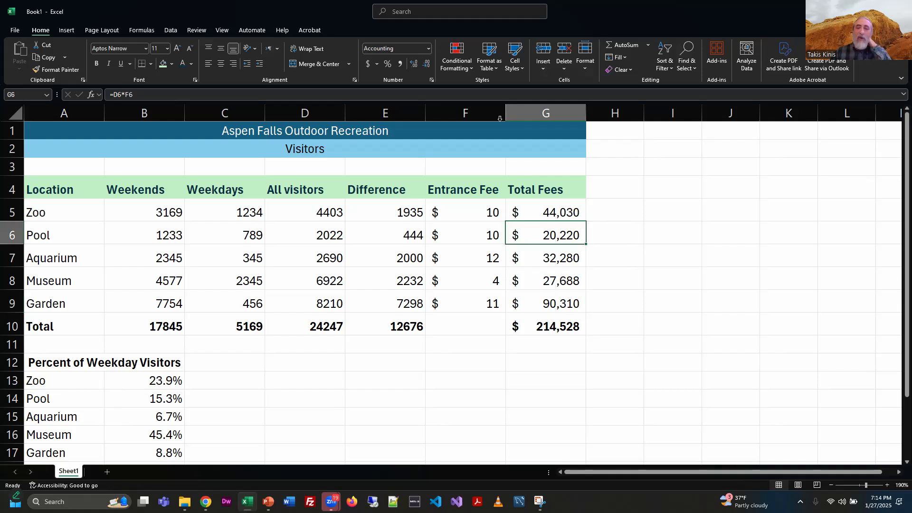
key("F2")
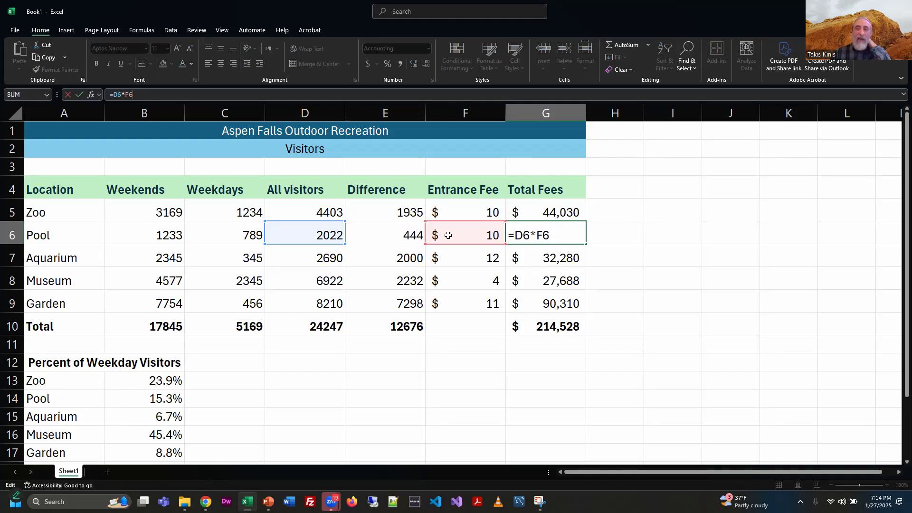
left_click(401, 234)
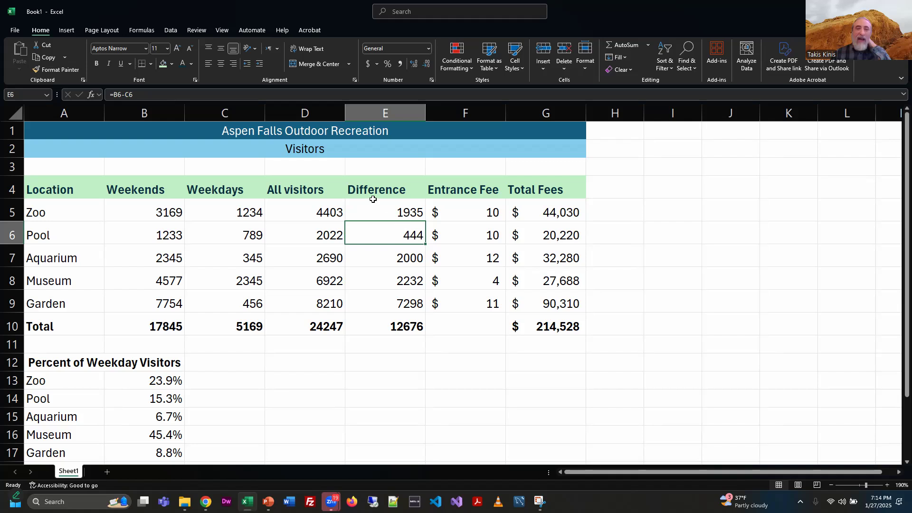
left_click(374, 97)
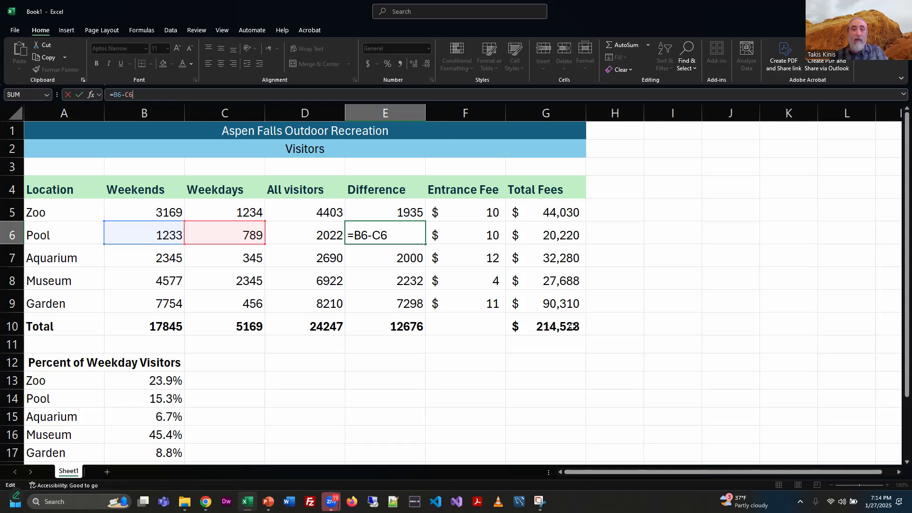
key("ctrl+Return")
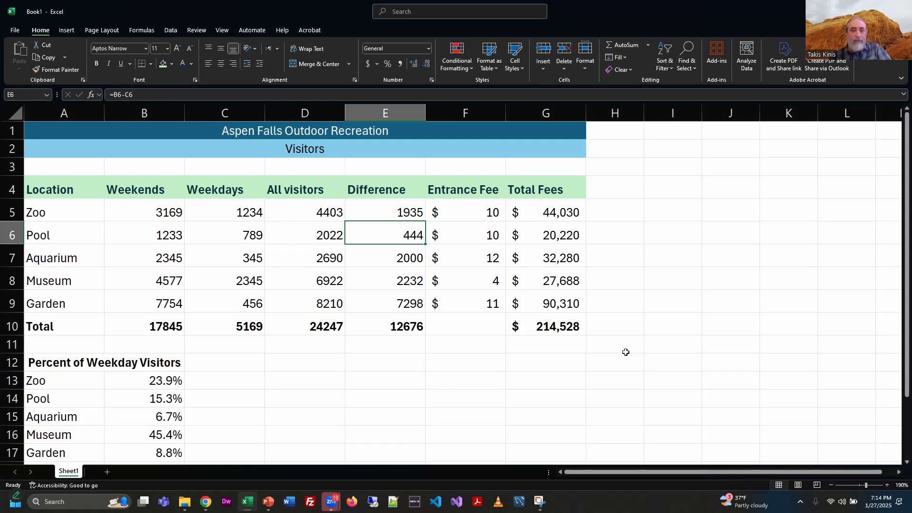
Step: Review the Skill 8 number format slides in PowerPoint and browse Excel's accounting and number format lists
key("alt+Tab")
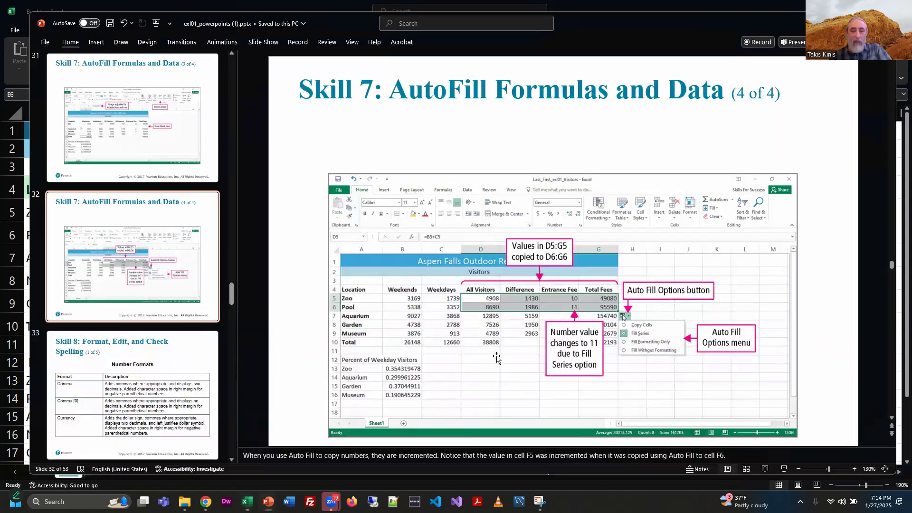
left_click(161, 351)
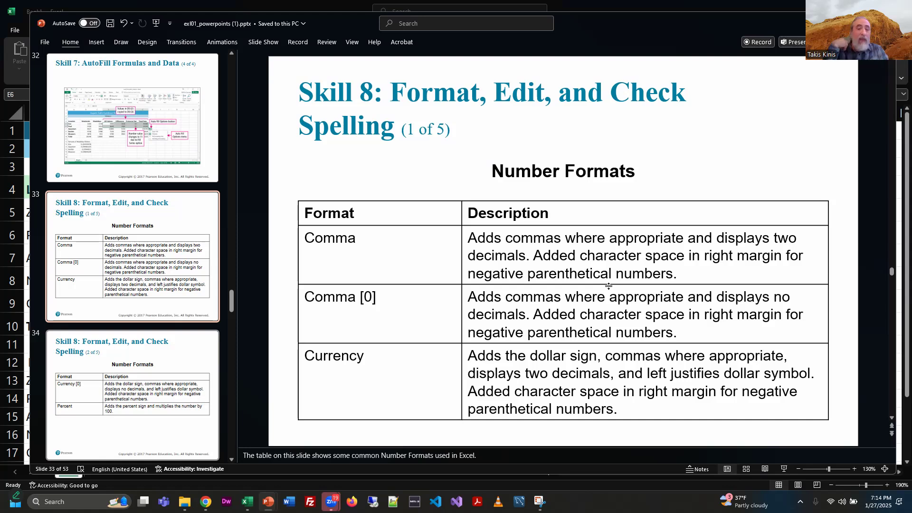
left_click(151, 405)
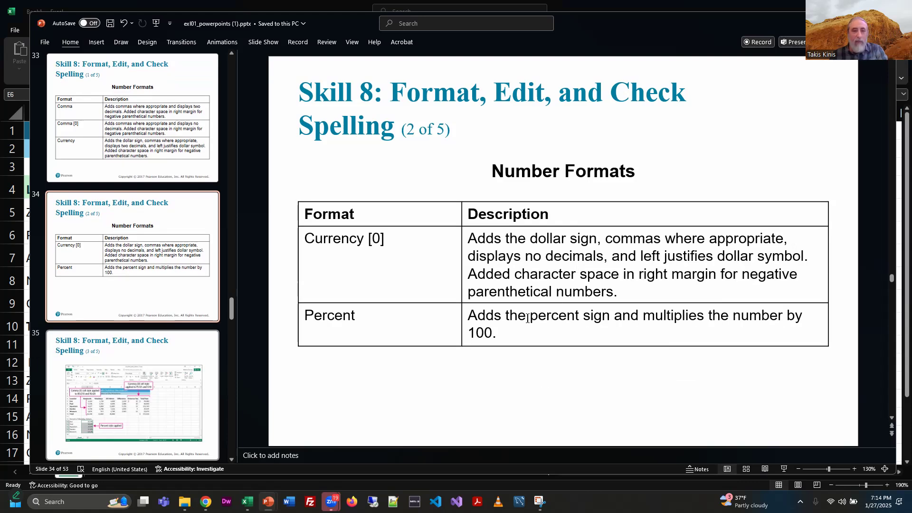
left_click(163, 357)
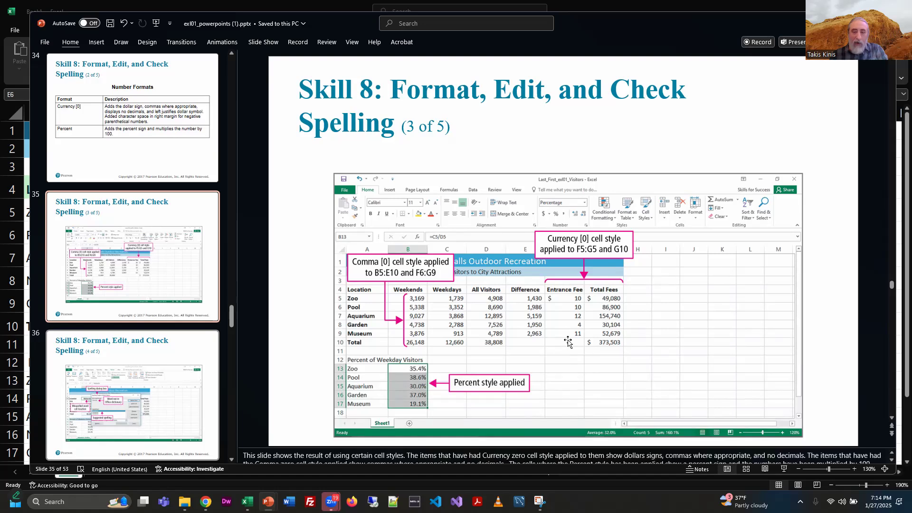
left_click(614, 298)
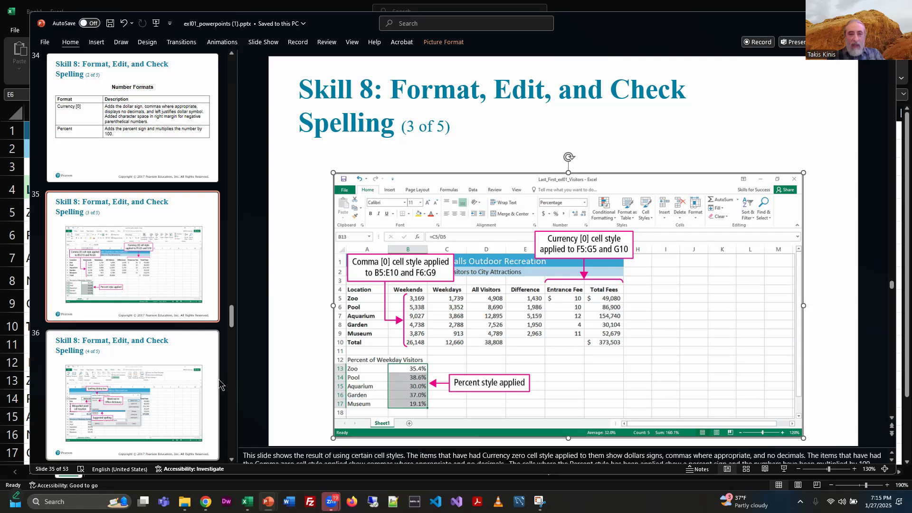
key("alt+Tab")
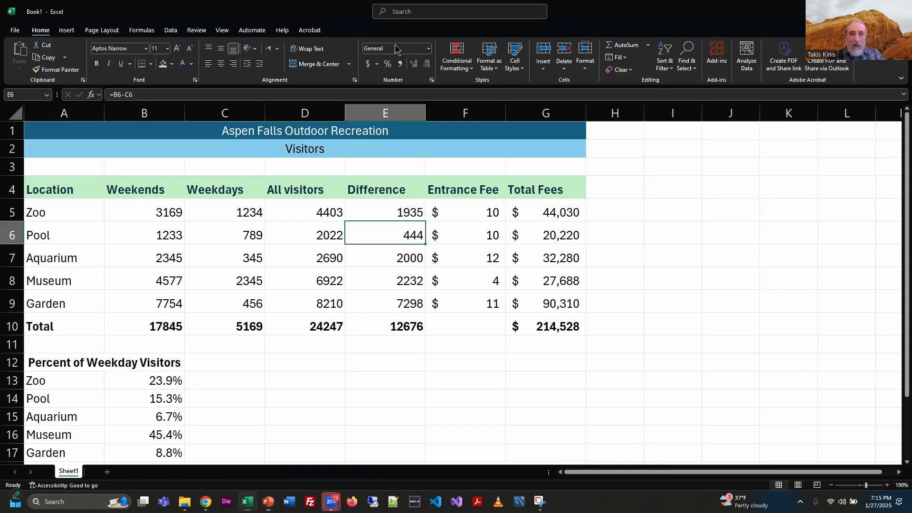
left_click(377, 65)
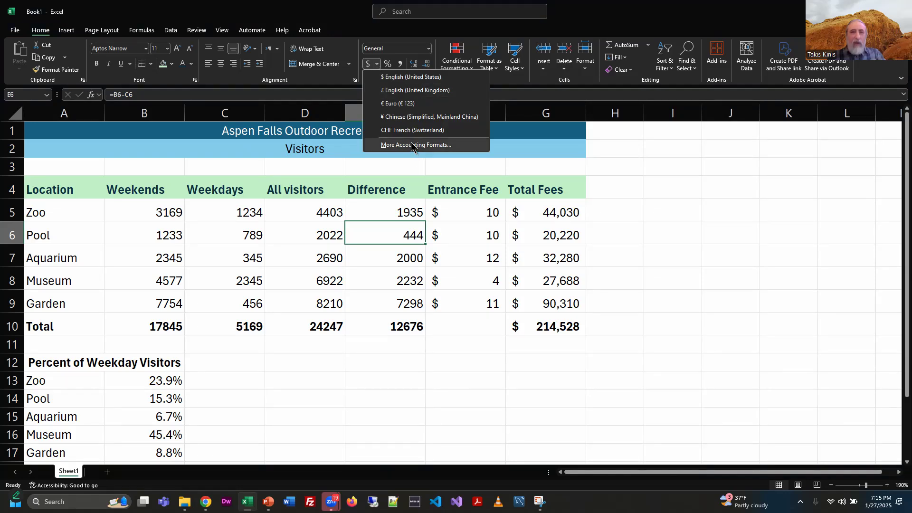
left_click(427, 49)
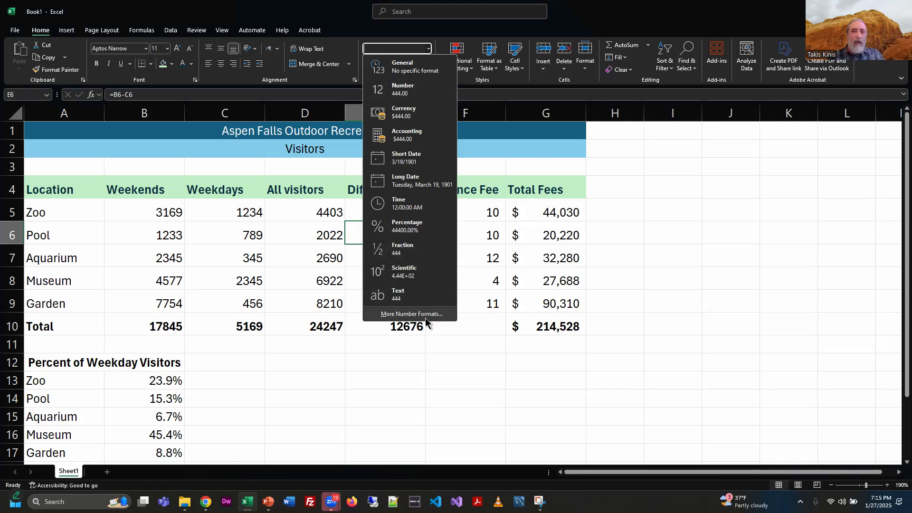
key("alt+Tab")
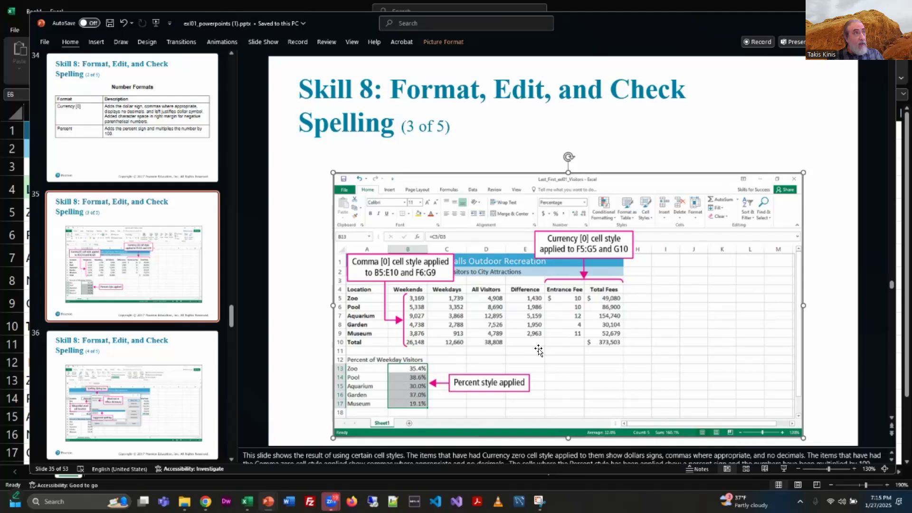
key("alt+Tab")
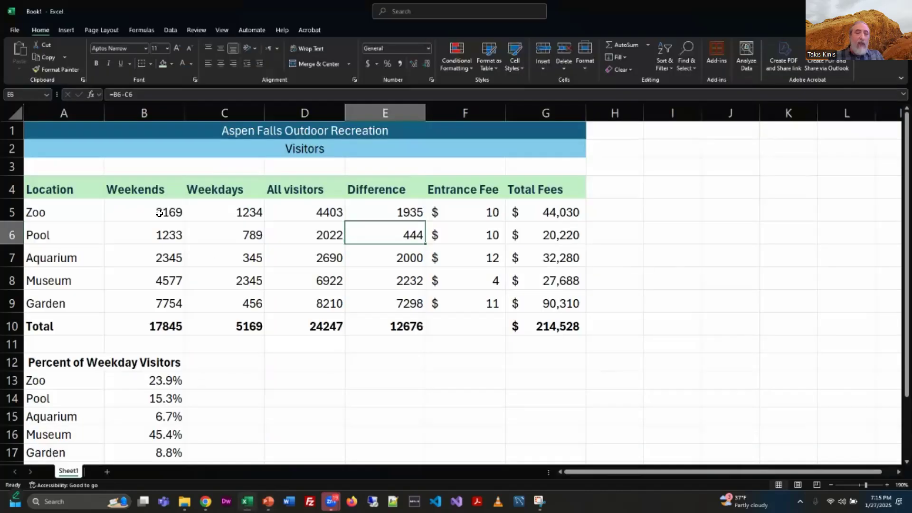
Step: Apply Comma style to the visitor numbers and totals in B5:E10
left_click_drag(159, 216, 408, 328)
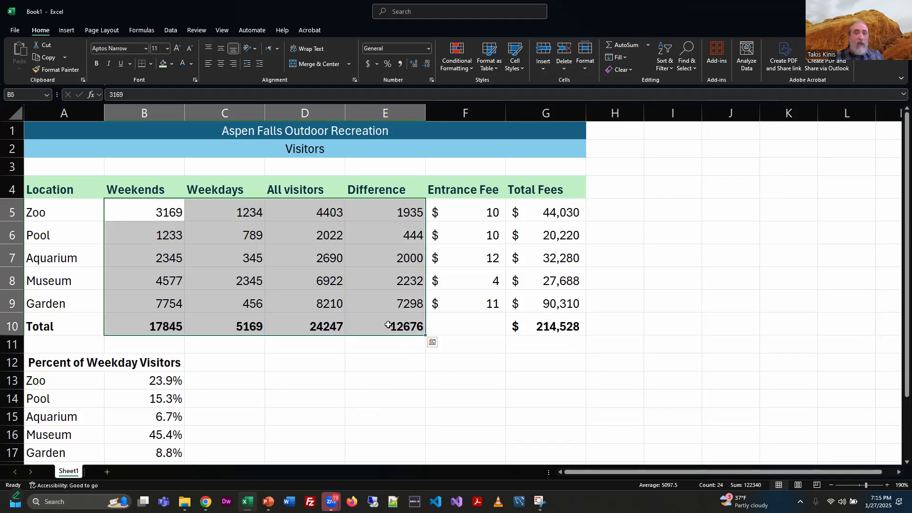
left_click(400, 65)
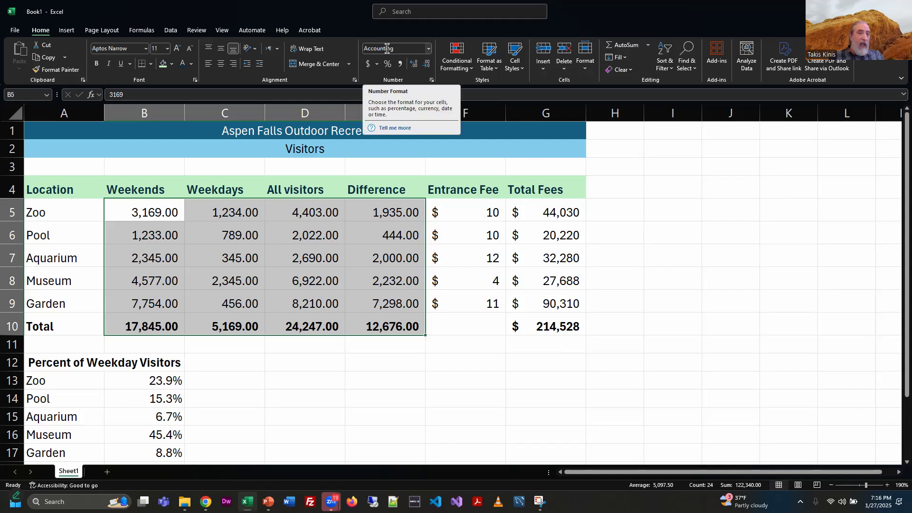
Step: Reduce B5:E10 to no decimal places and undo both reductions
left_click(427, 66)
left_click(427, 67)
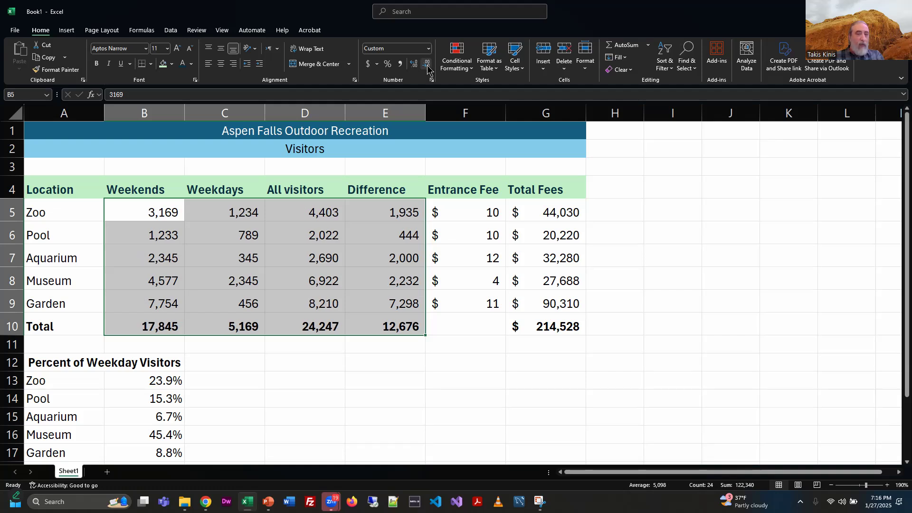
key("ctrl+z")
key("ctrl+z")
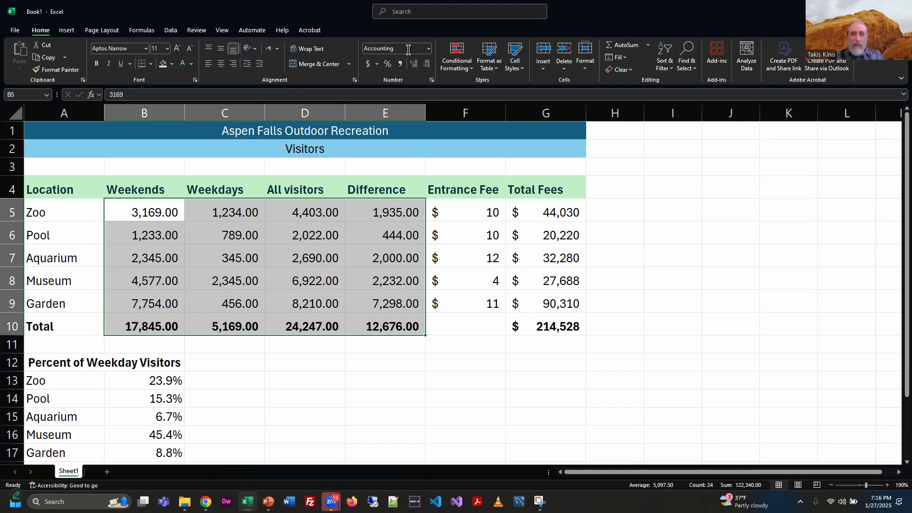
Step: Remove the decimal places from the visitor numbers and totals in B5:E10
left_click(428, 48)
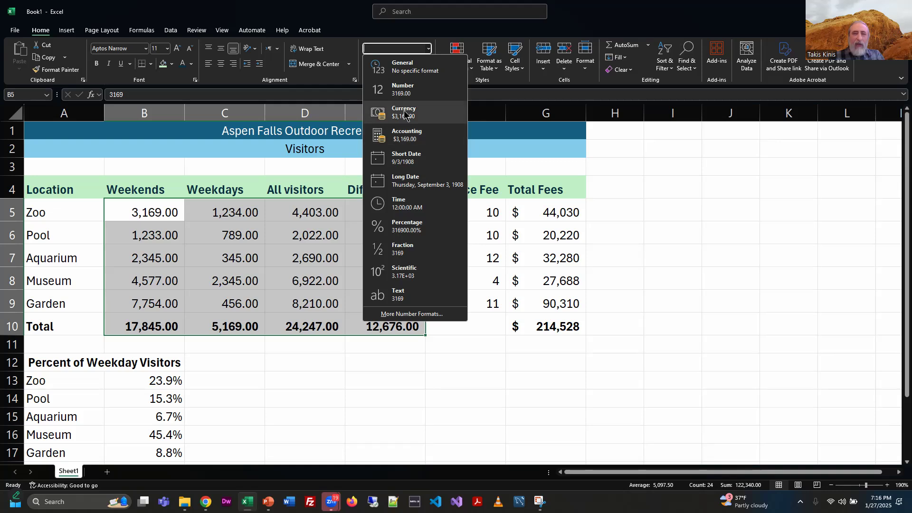
left_click(503, 87)
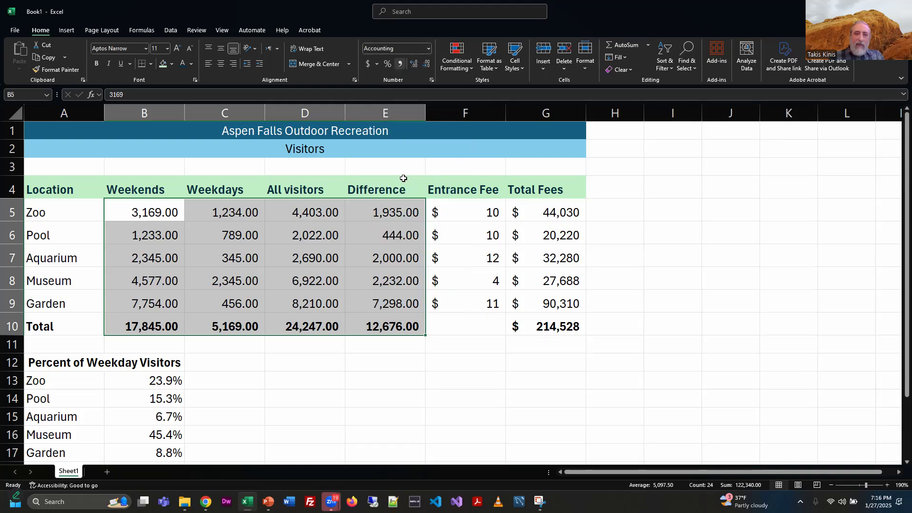
left_click(426, 66)
left_click(426, 66)
left_click(316, 371)
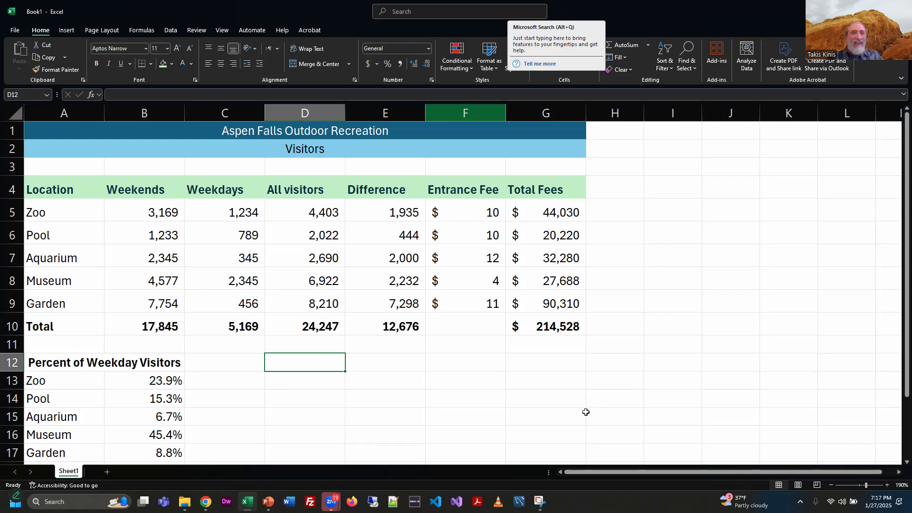
Step: Advance the PowerPoint presentation to the Skill 8 spell-check slide and return to the workbook
key("alt+Tab")
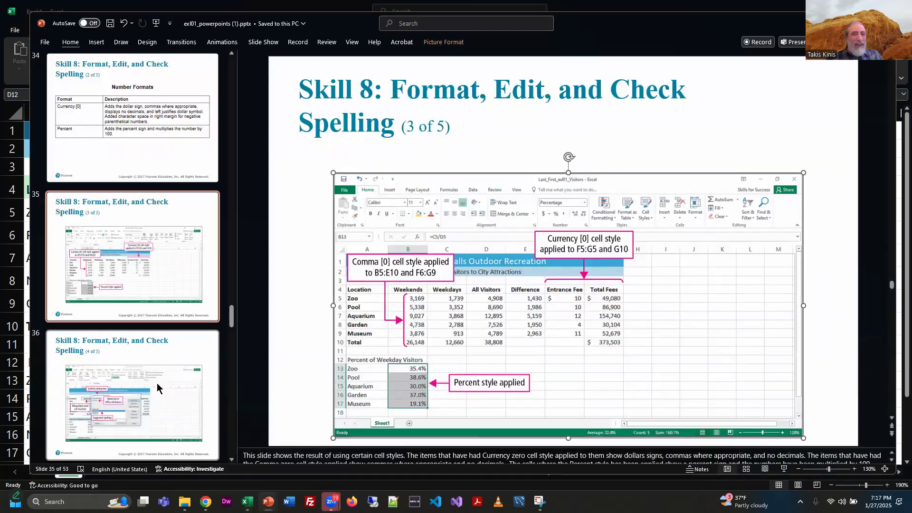
key("Down")
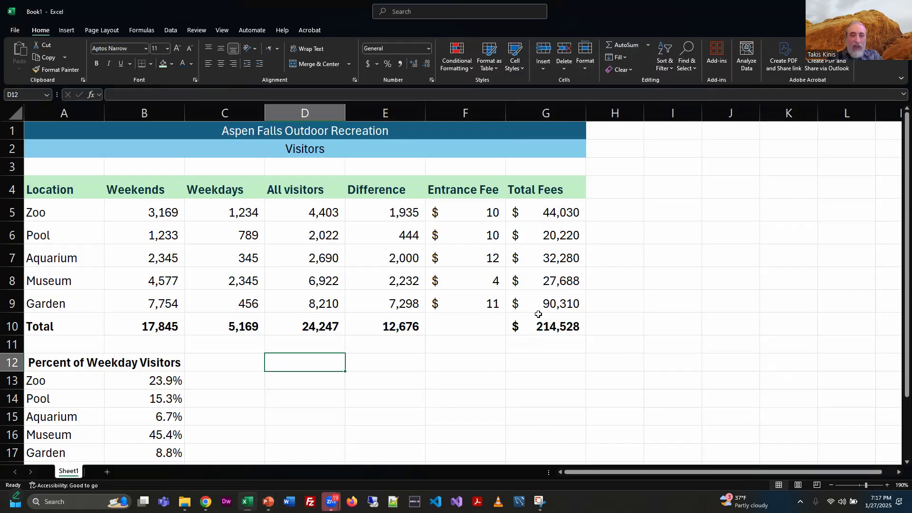
key("alt+Tab")
Step: Enter the misspelled word speling in cell F12
left_click(488, 372)
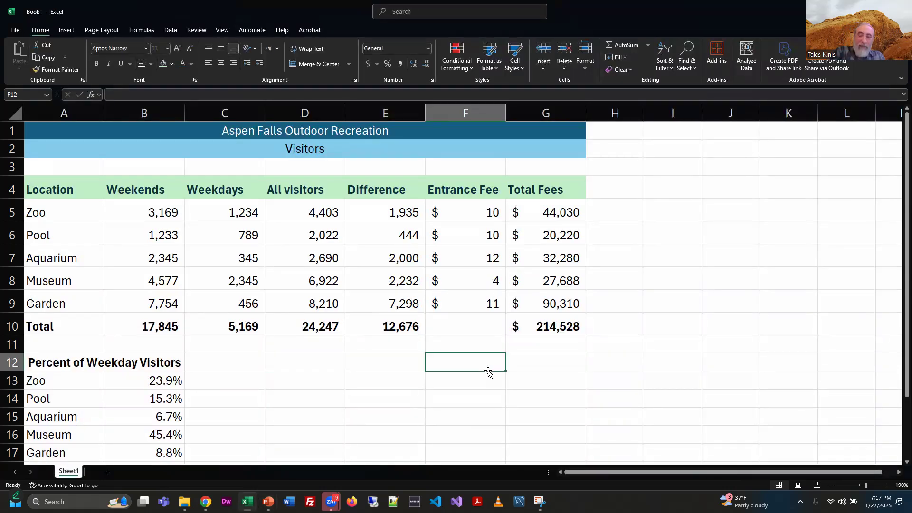
type("spe")
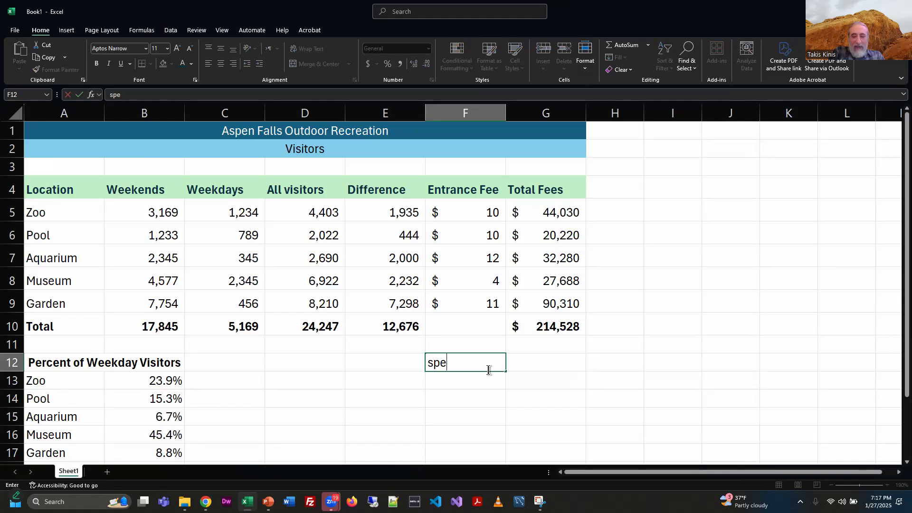
type("ling")
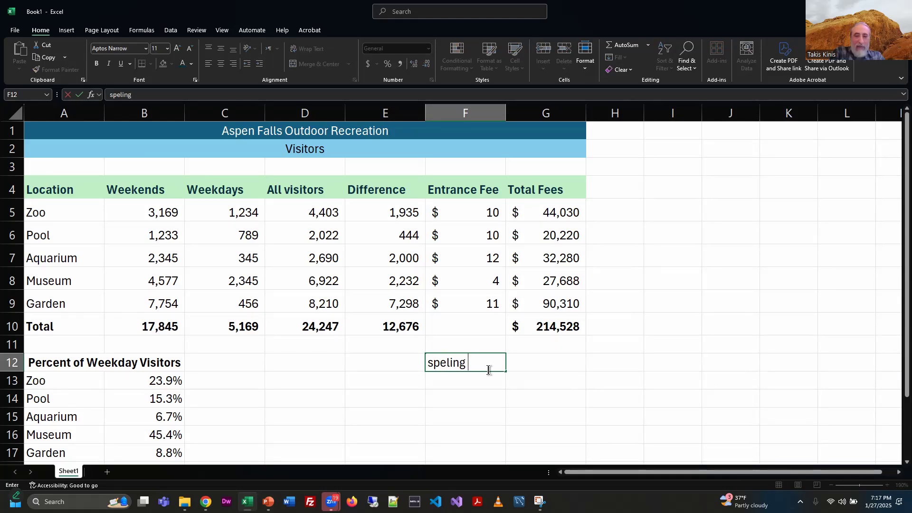
key("Return")
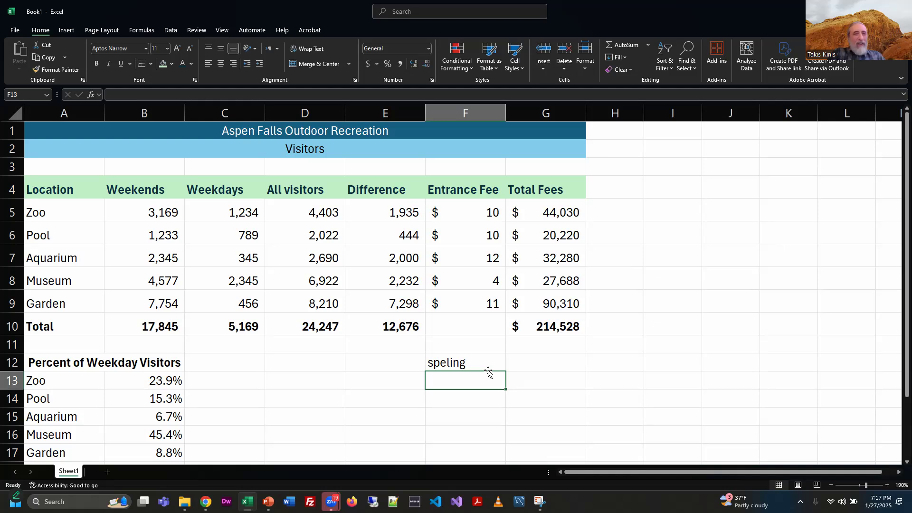
left_click(463, 364)
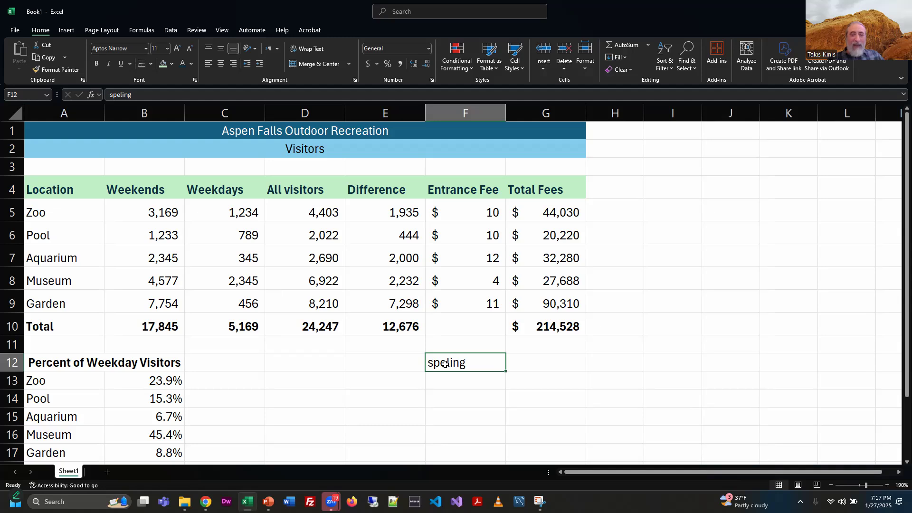
right_click(446, 365)
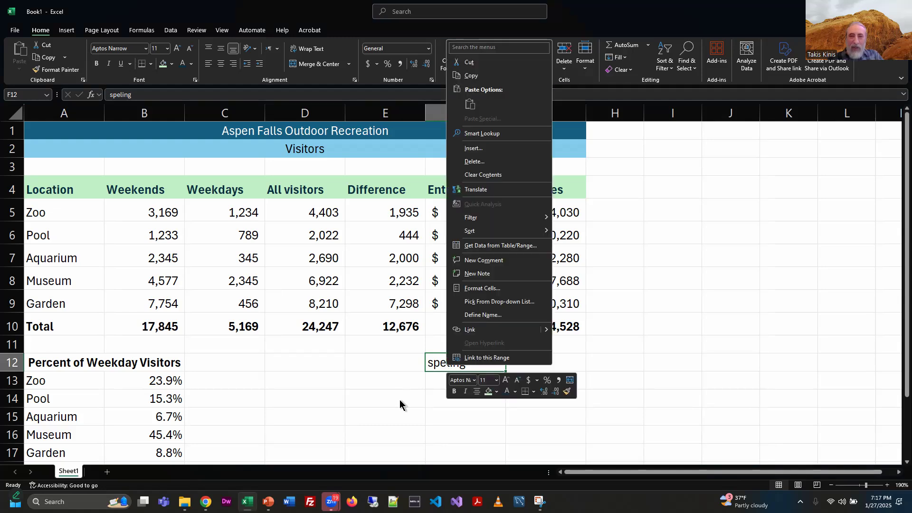
key("Escape")
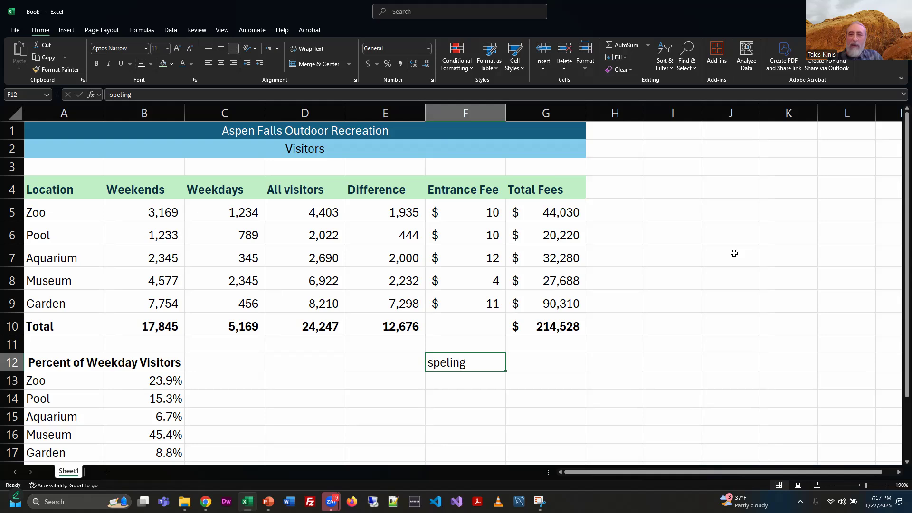
key("alt+Tab")
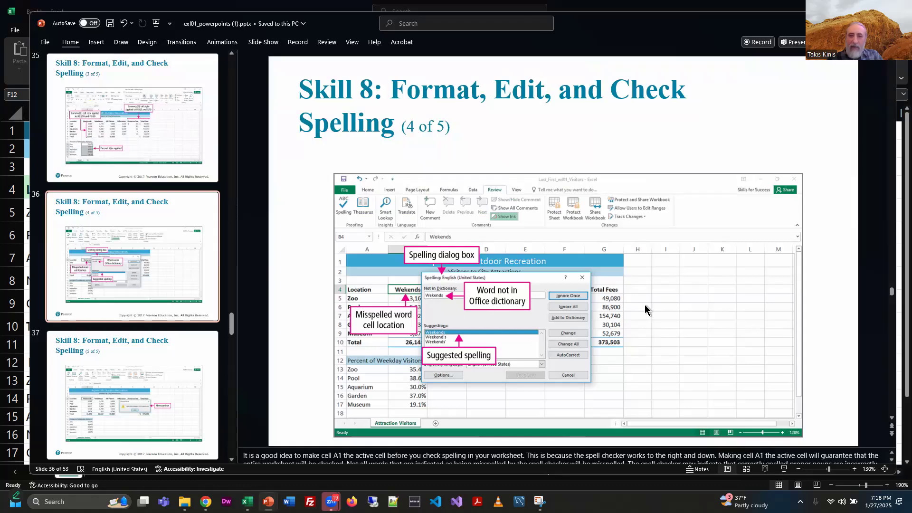
key("alt+Tab")
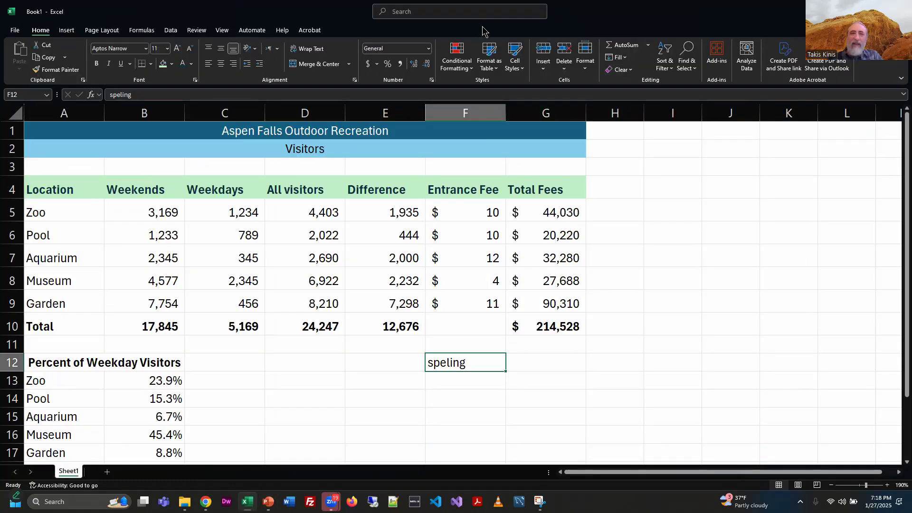
Step: Open the Spelling checker through the search box and cancel it
left_click(479, 13)
type("spe")
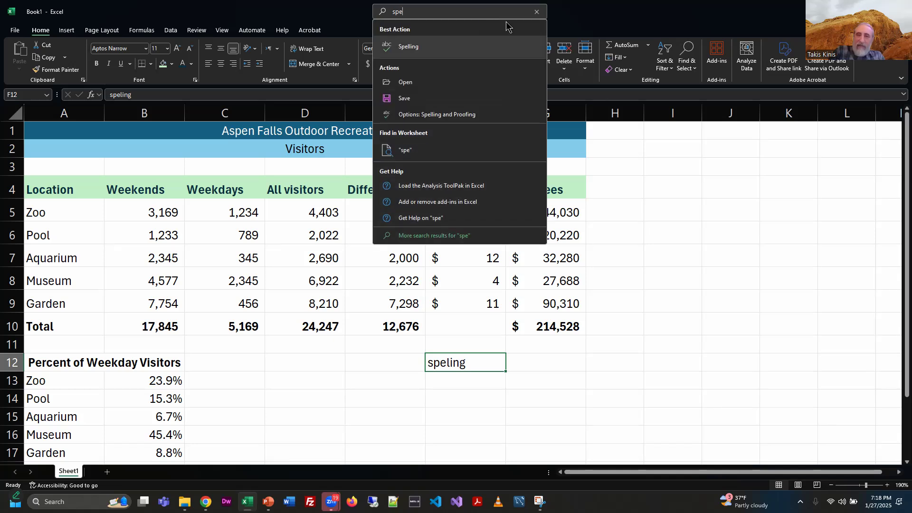
left_click(468, 56)
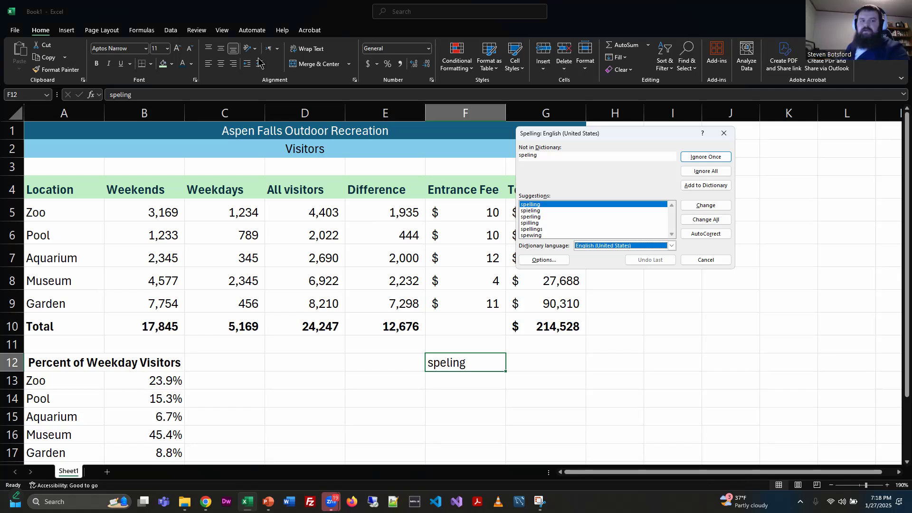
key("Escape")
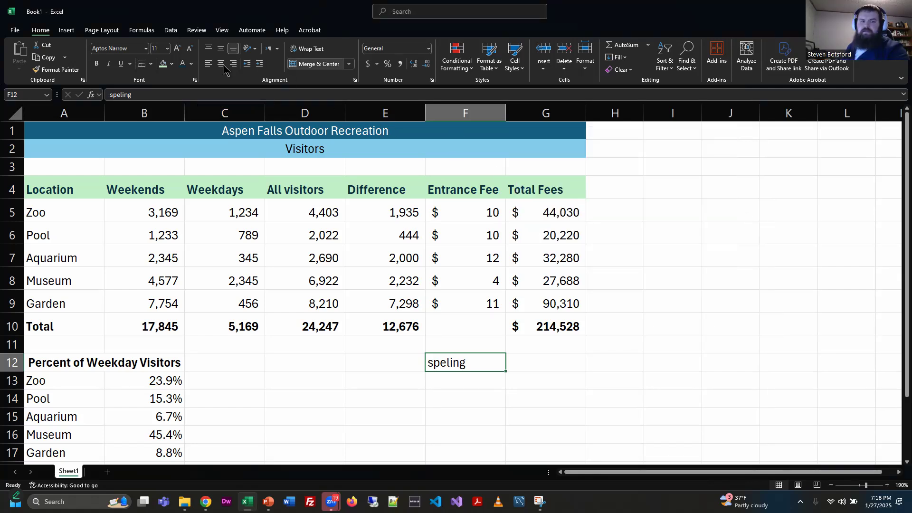
Step: Spell-check the sheet, changing speling to spelling and declining to continue checking from the beginning
left_click(197, 30)
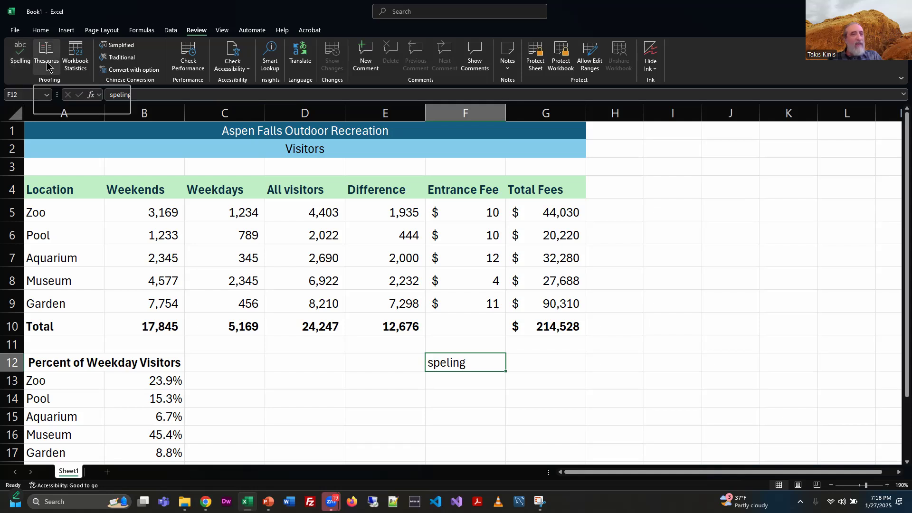
left_click(21, 56)
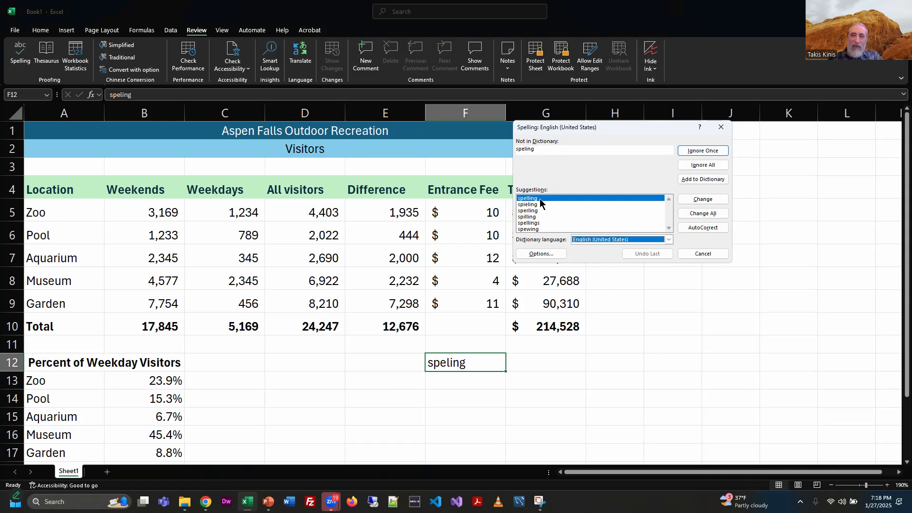
left_click(702, 200)
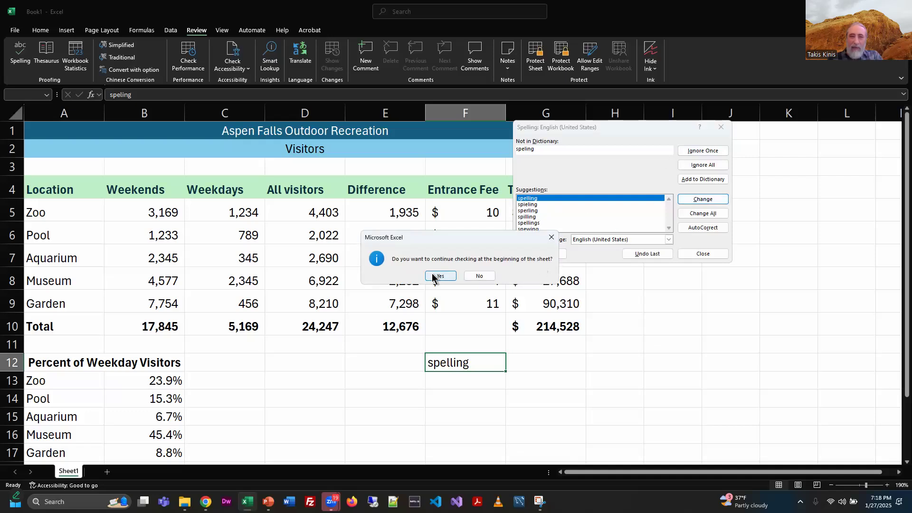
left_click(478, 276)
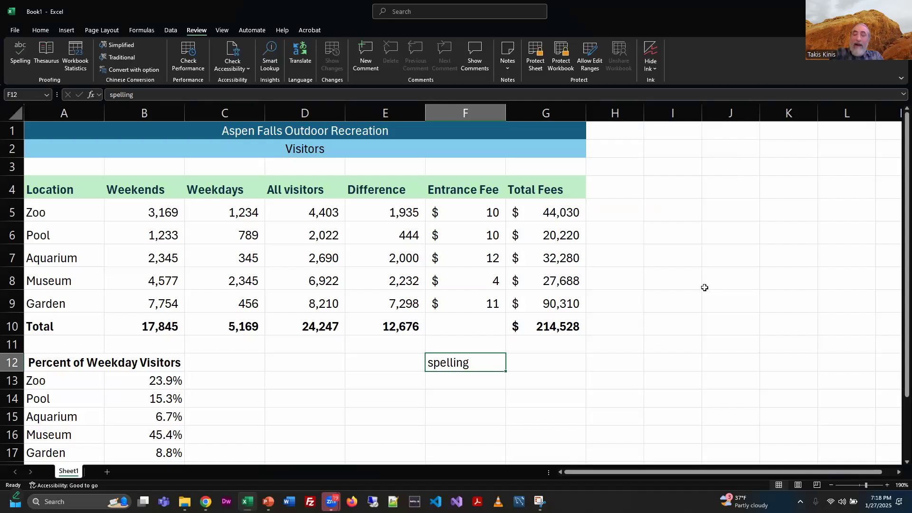
Step: Switch to PowerPoint and select the Skill 8 slide 5 of 5
key("alt+Tab")
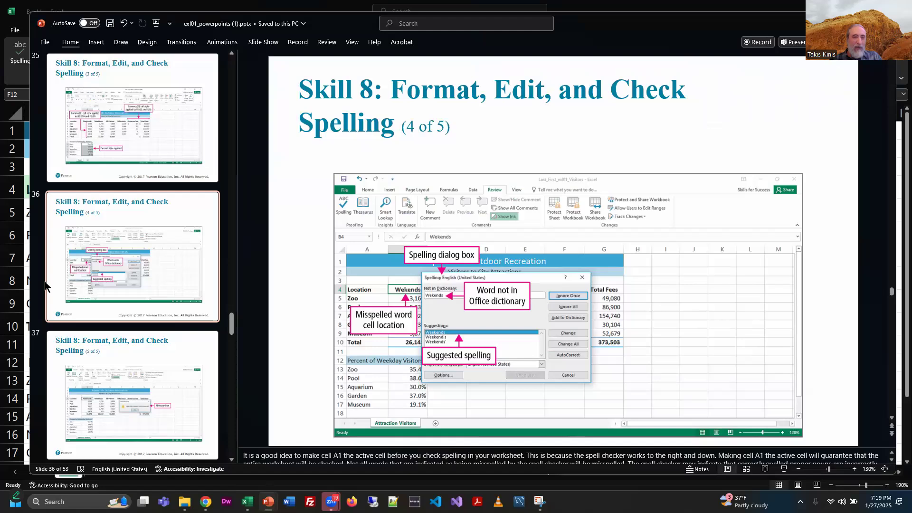
left_click(174, 348)
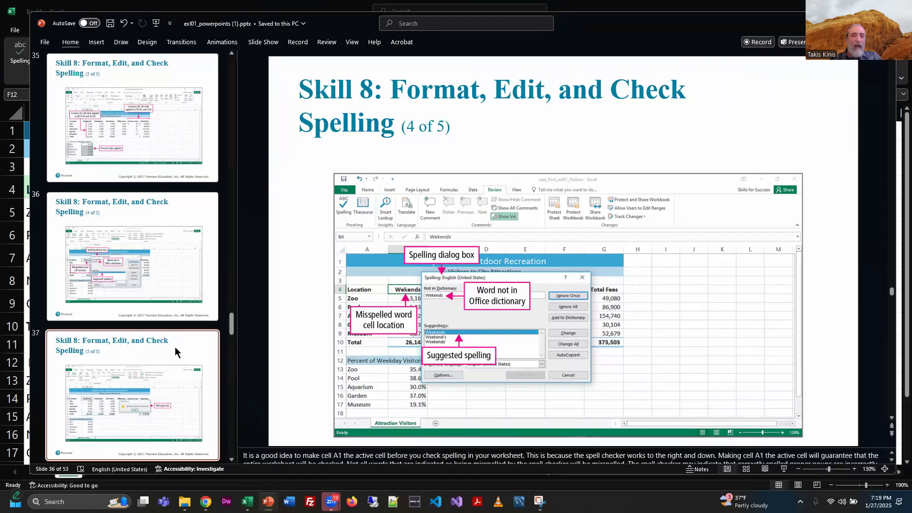
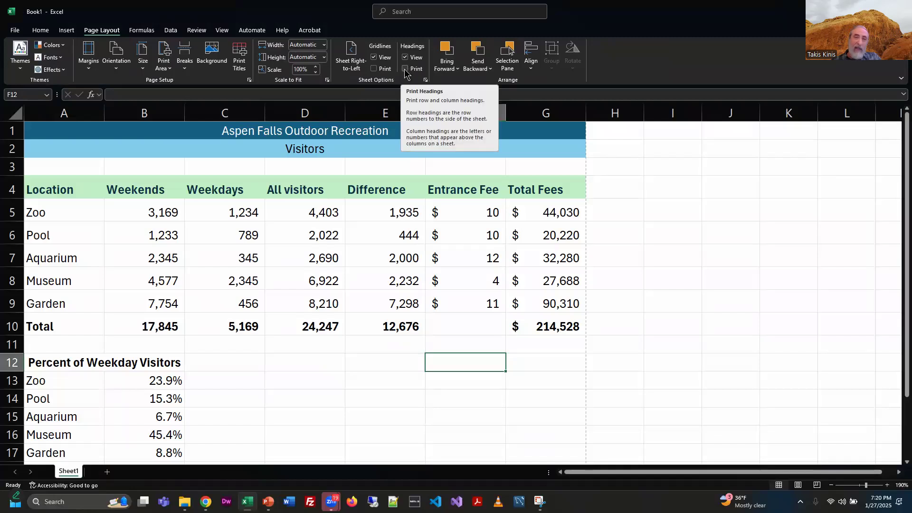
Step: Turn on printing of row and column headings and narrow columns A through G
left_click(405, 70)
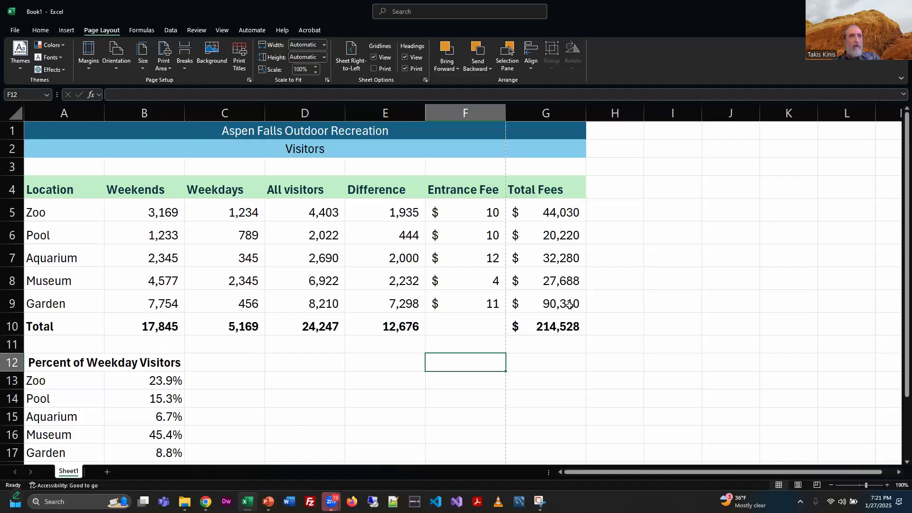
left_click(64, 113)
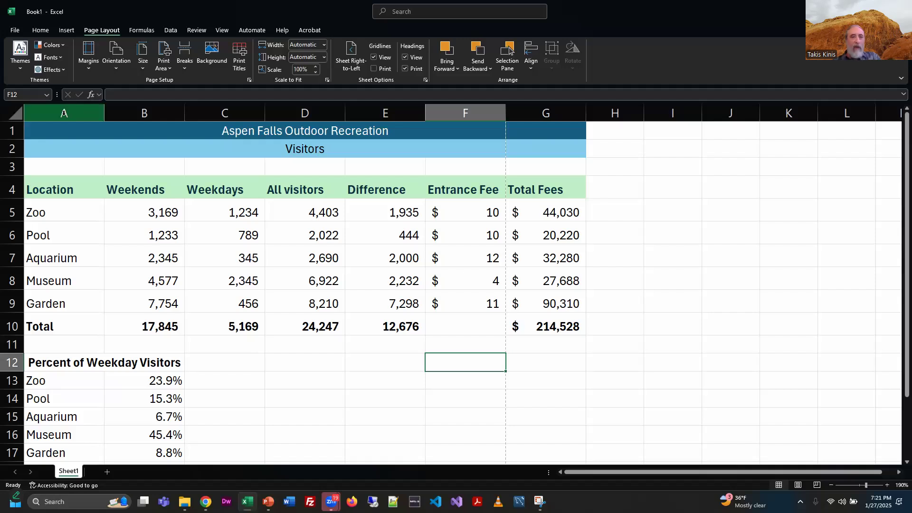
left_click_drag(247, 129, 579, 111)
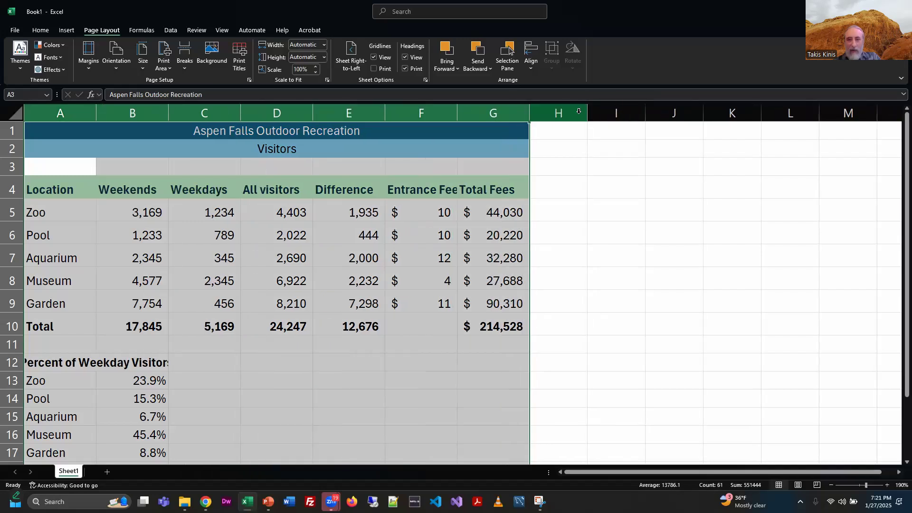
Step: Left-align the Percent of Weekday Visitors label in cell A12
left_click(574, 210)
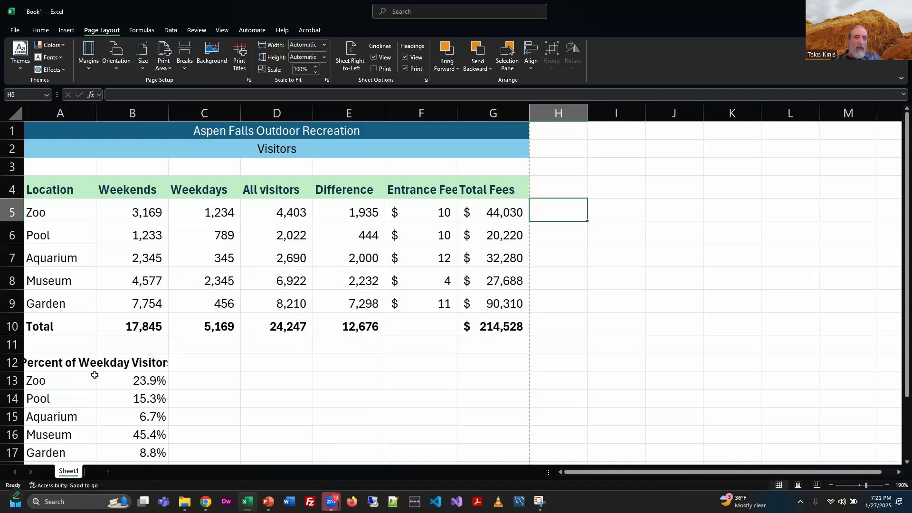
left_click(149, 358)
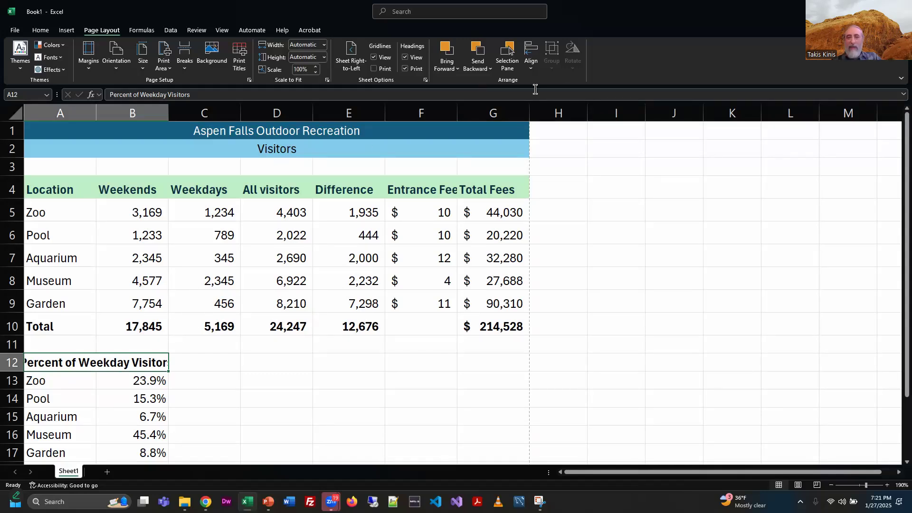
left_click_drag(529, 111, 530, 111)
left_click(596, 292)
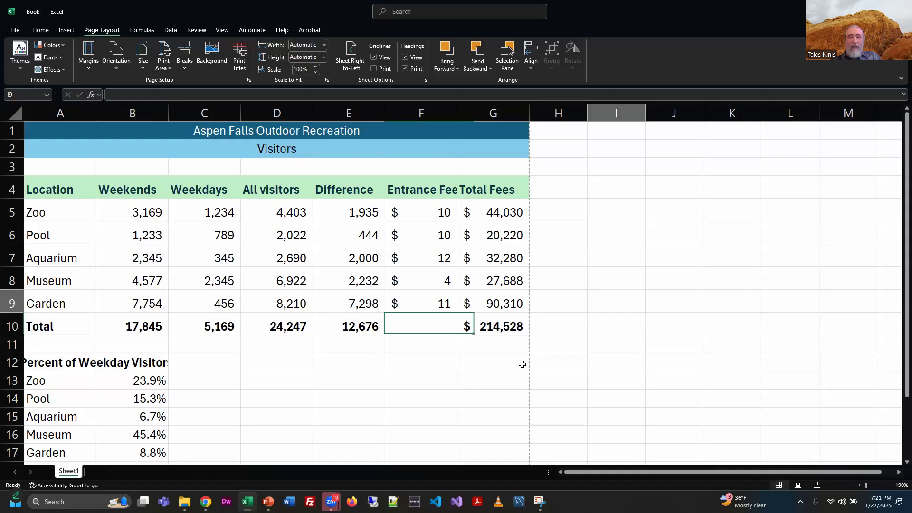
left_click(192, 380)
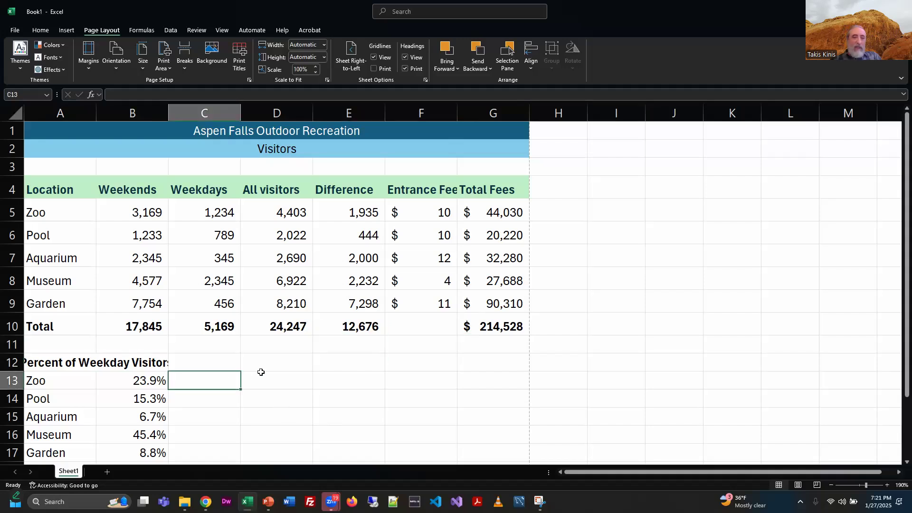
left_click(59, 362)
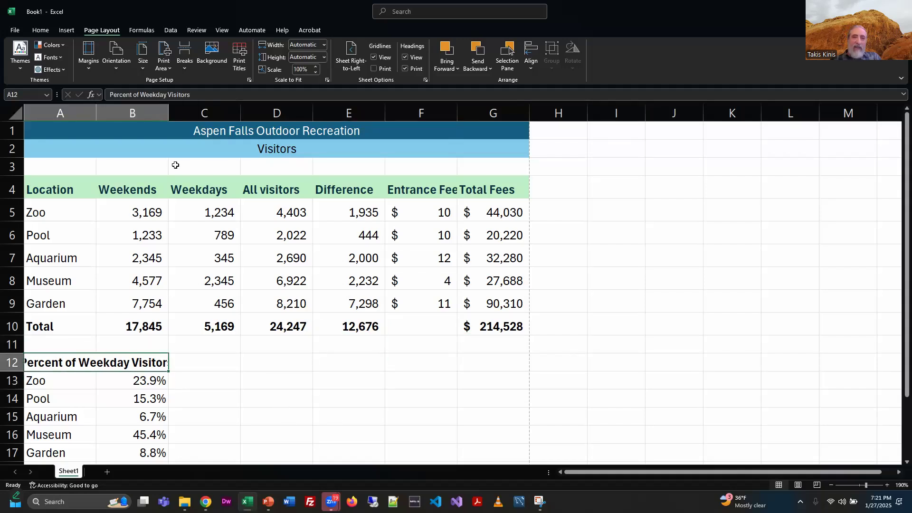
left_click(41, 30)
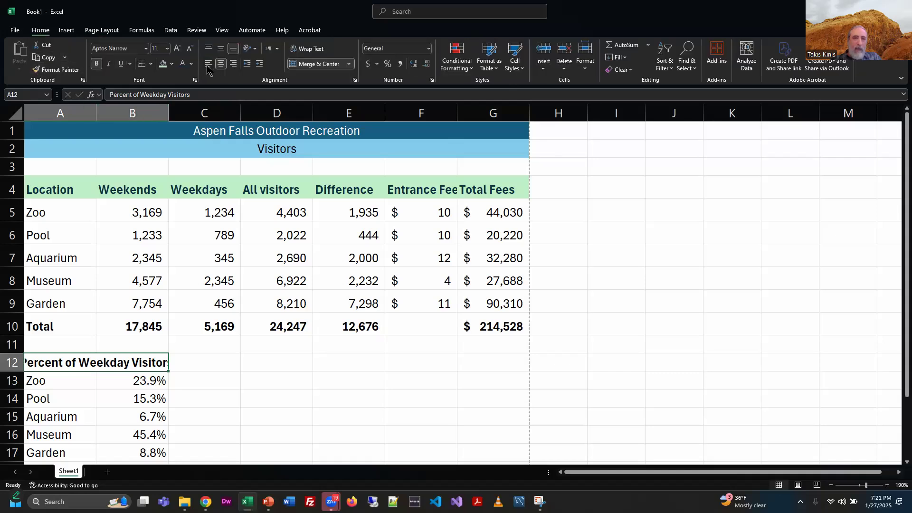
left_click(208, 63)
Step: Set the print area to the selected cell A12
left_click(99, 30)
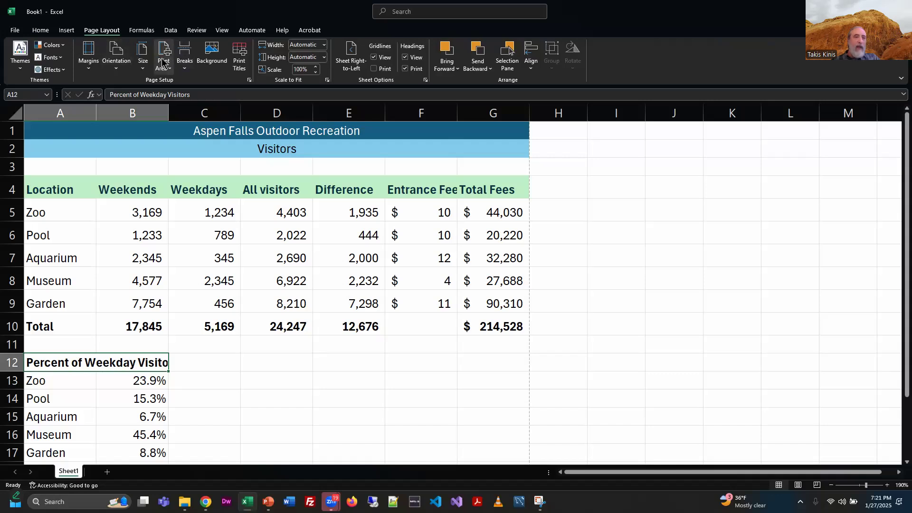
left_click(89, 54)
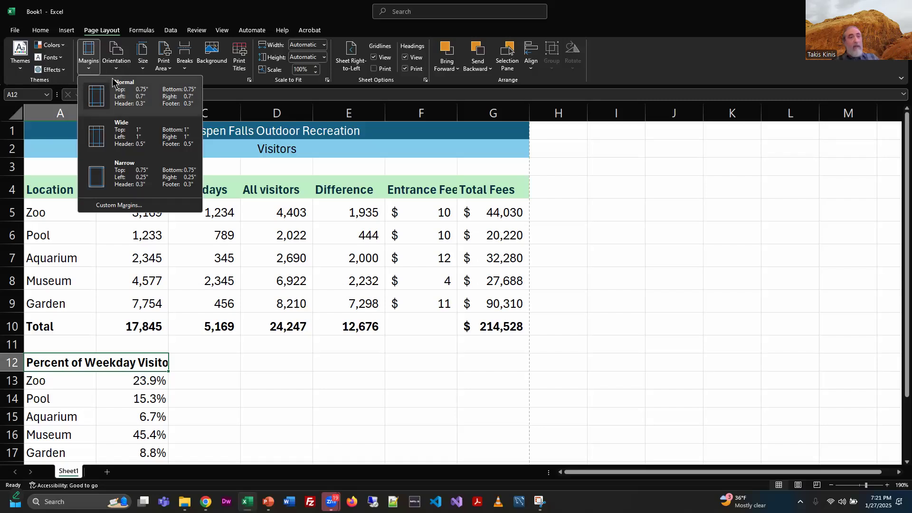
left_click(164, 58)
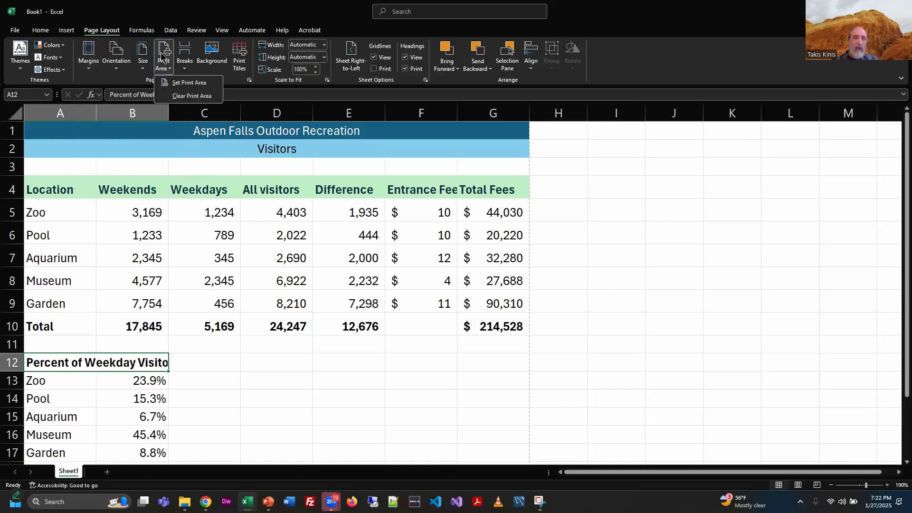
left_click(179, 83)
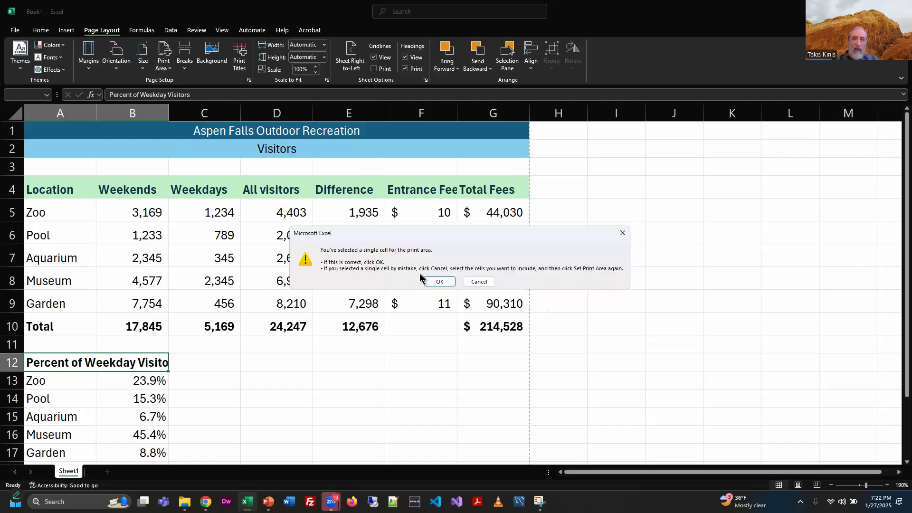
left_click(439, 282)
scroll(584, 380, "down", 3)
scroll(566, 376, "up", 3)
left_click_drag(57, 132, 461, 266)
left_click(162, 66)
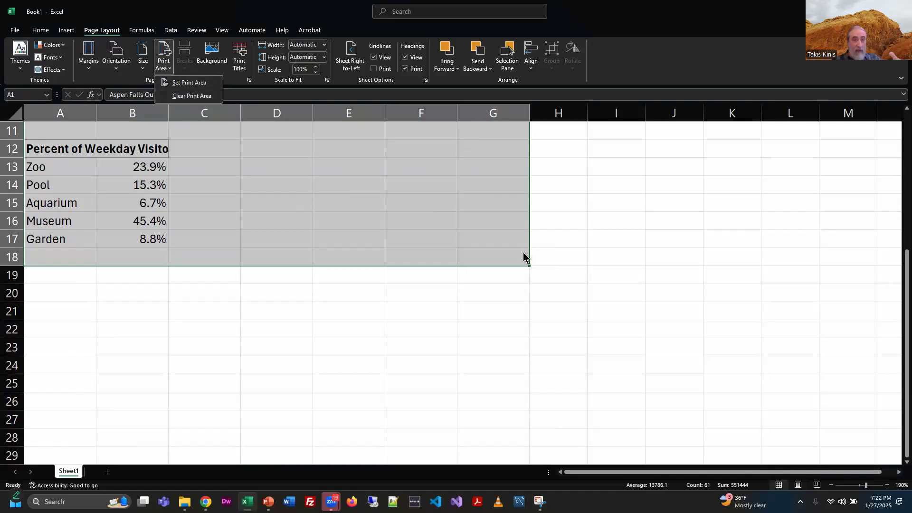
left_click(597, 197)
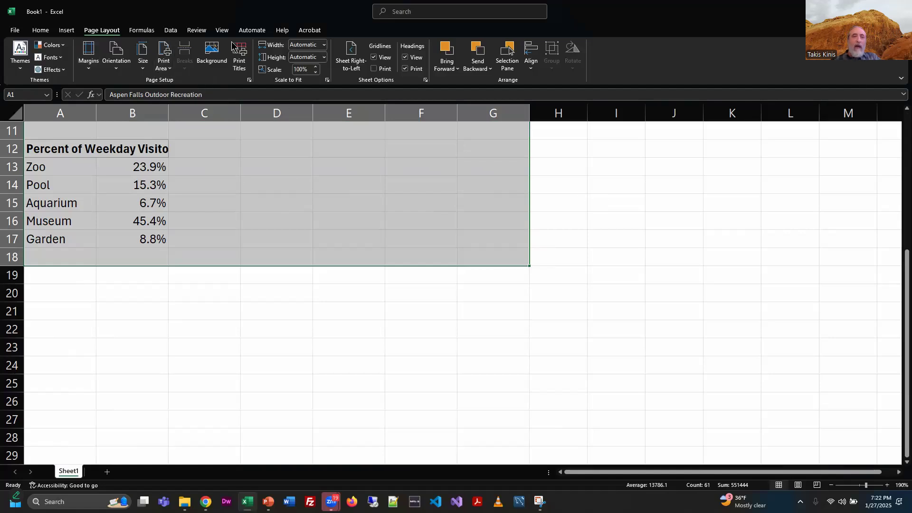
Step: Try to set rows $1:$2 to repeat at top in Page Setup's print titles, then cancel the dialog
left_click(240, 57)
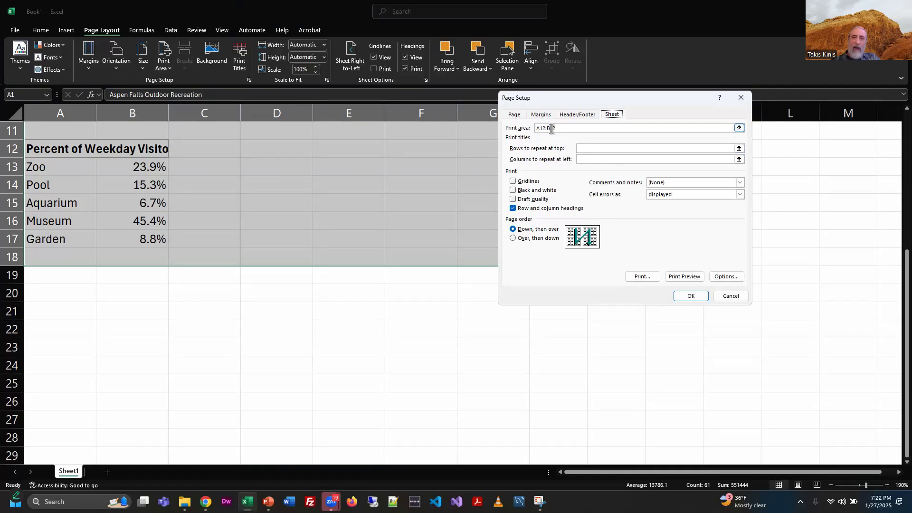
left_click(583, 149)
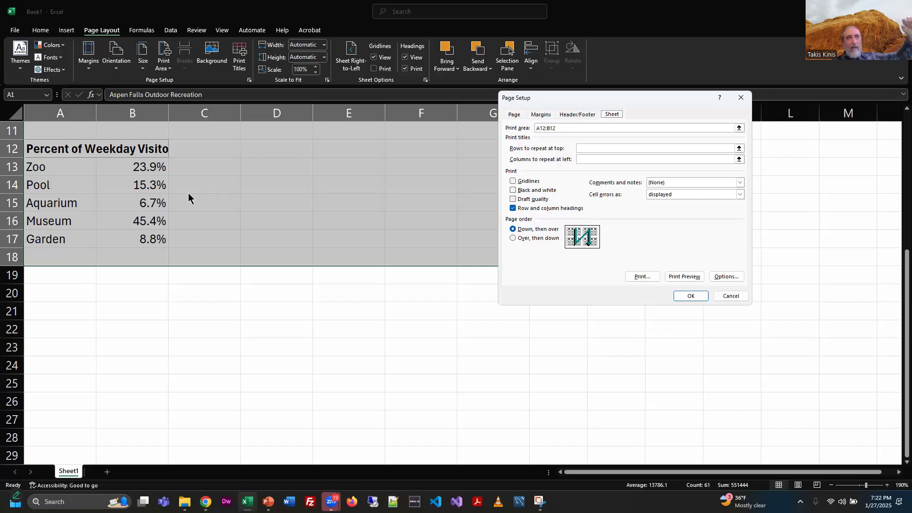
left_click(595, 148)
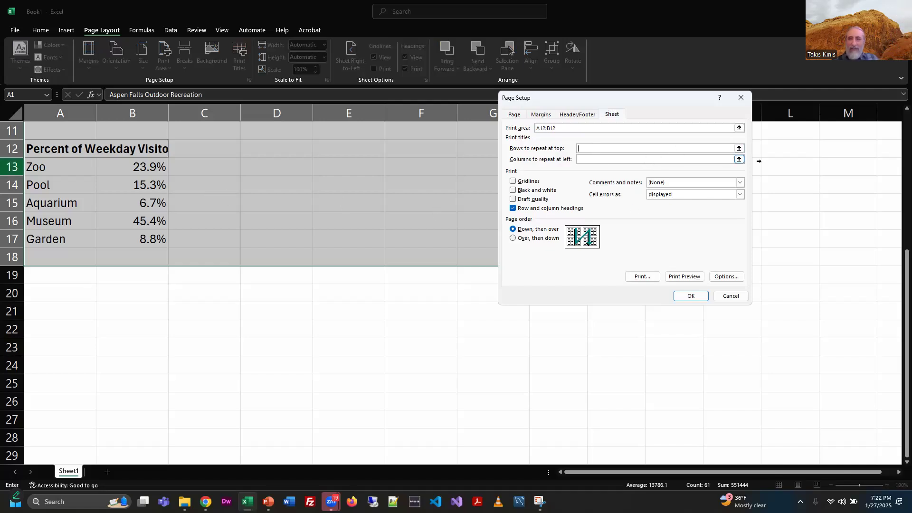
left_click(739, 149)
scroll(324, 200, "up", 3)
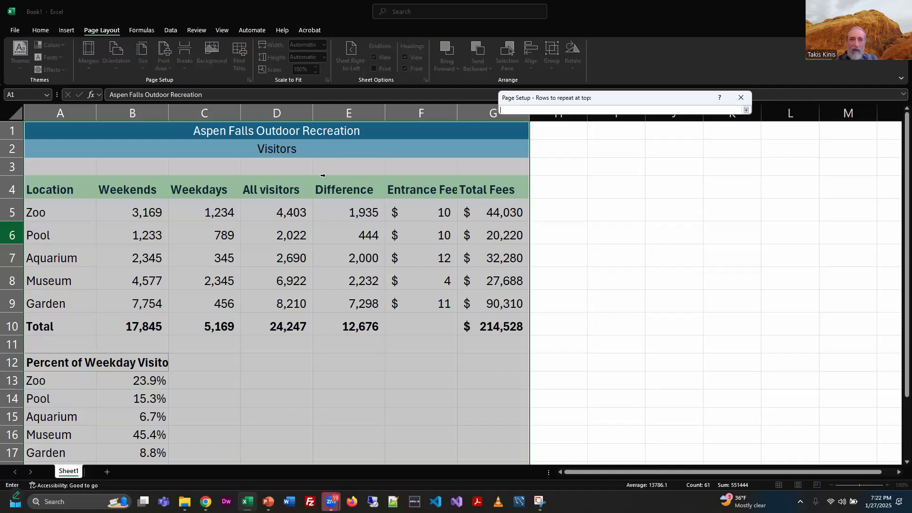
left_click_drag(50, 131, 50, 151)
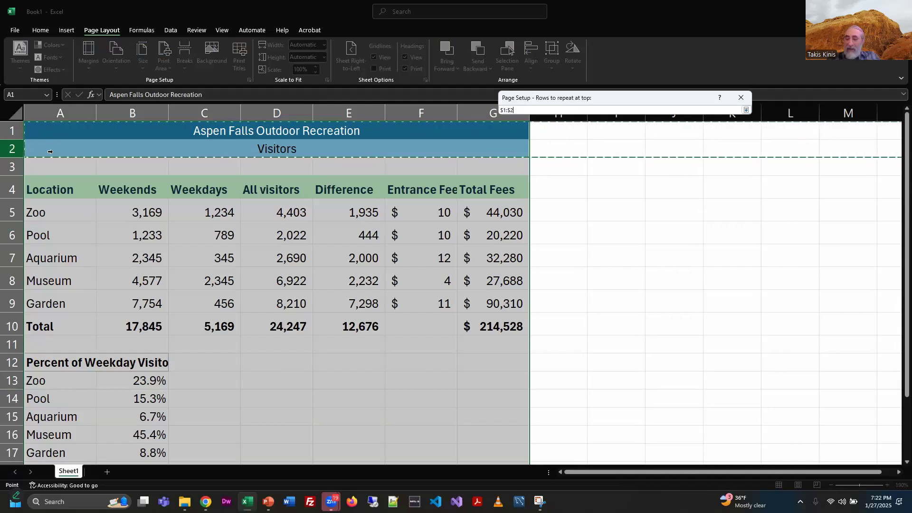
key("Return")
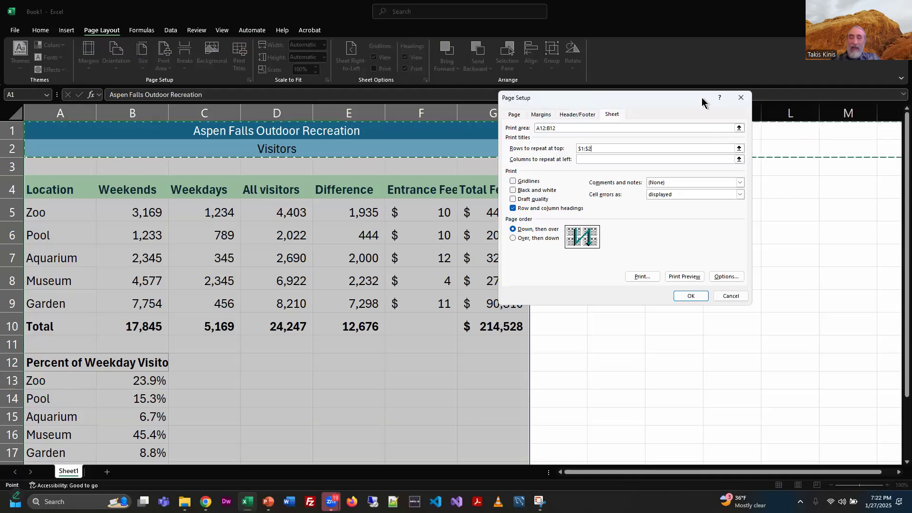
left_click(730, 295)
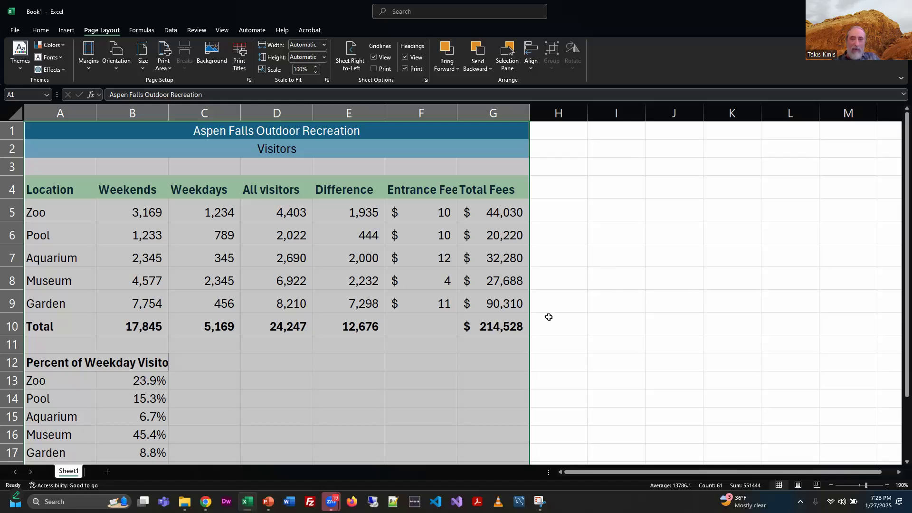
Step: Switch to PowerPoint and advance to the Skill 9 slide 3 of 3
left_click(694, 307)
key("alt+Tab")
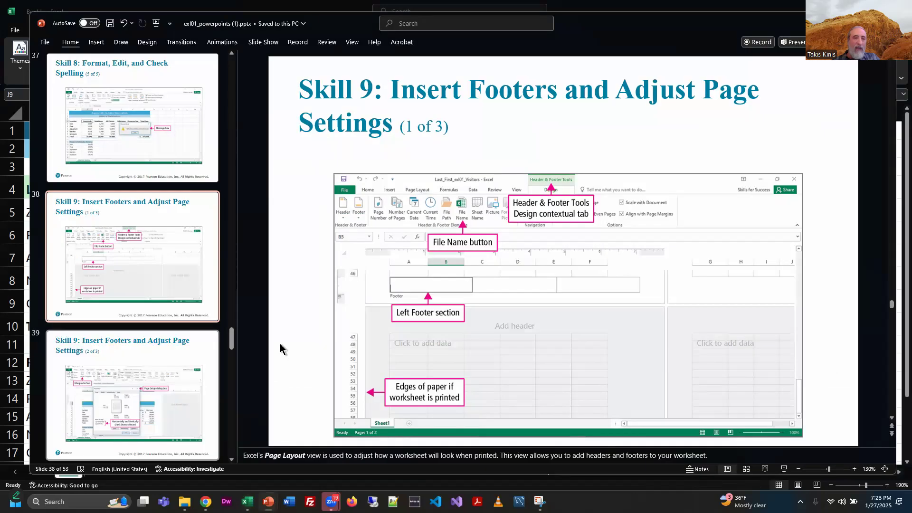
left_click(200, 357)
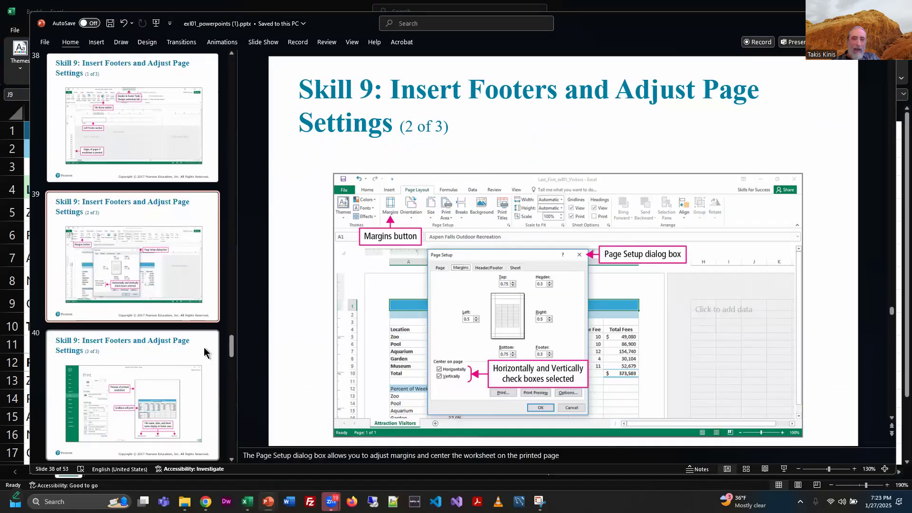
left_click(198, 357)
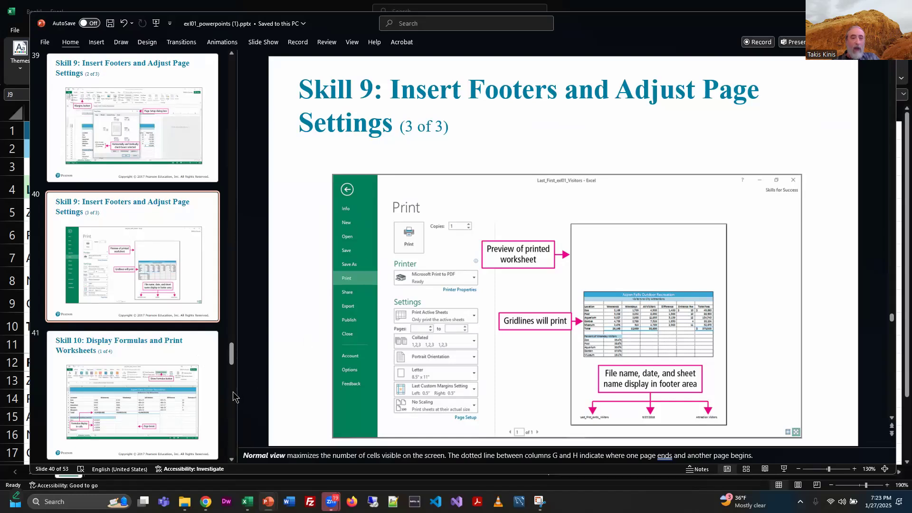
Step: Return to Excel and open the print preview of the worksheet
key("alt+Tab")
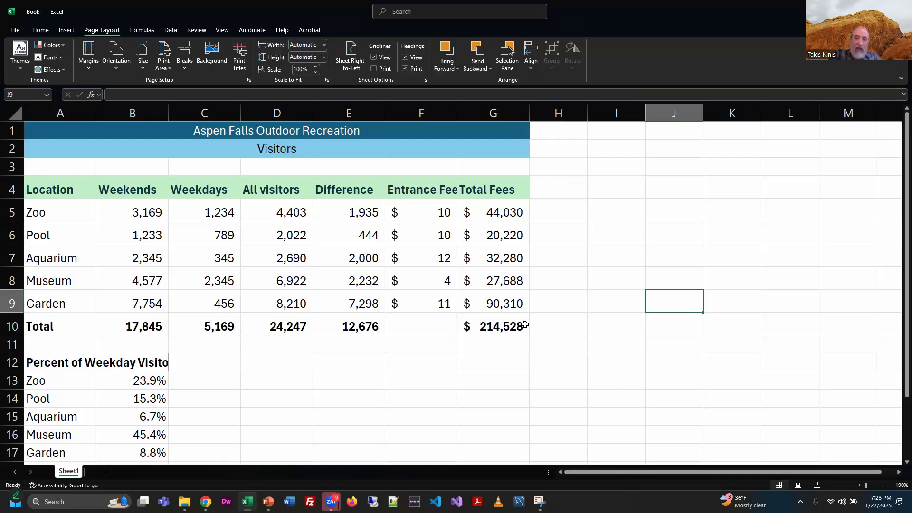
key("ctrl+p")
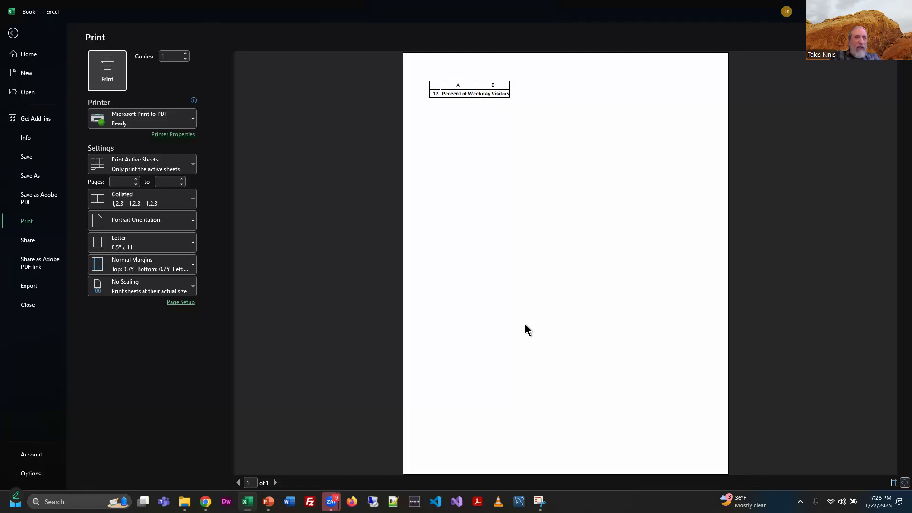
key("alt+Tab")
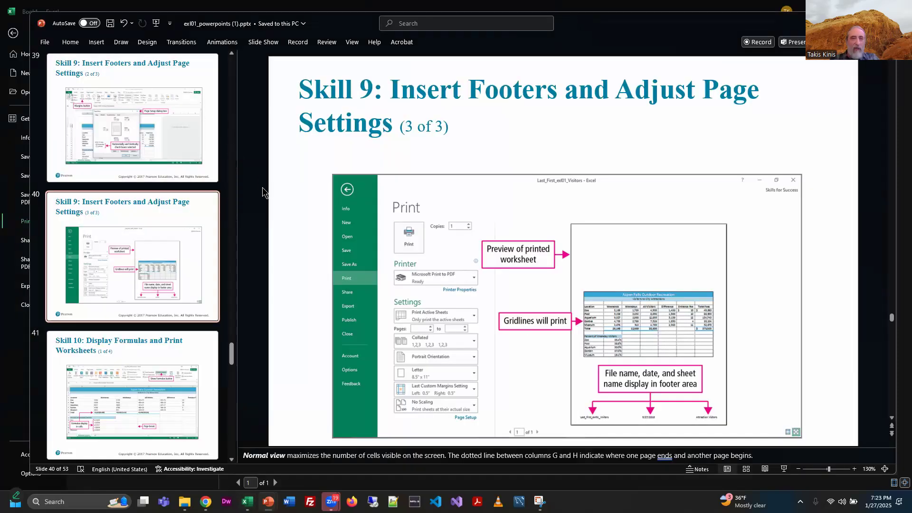
key("alt+Tab")
key("Tab")
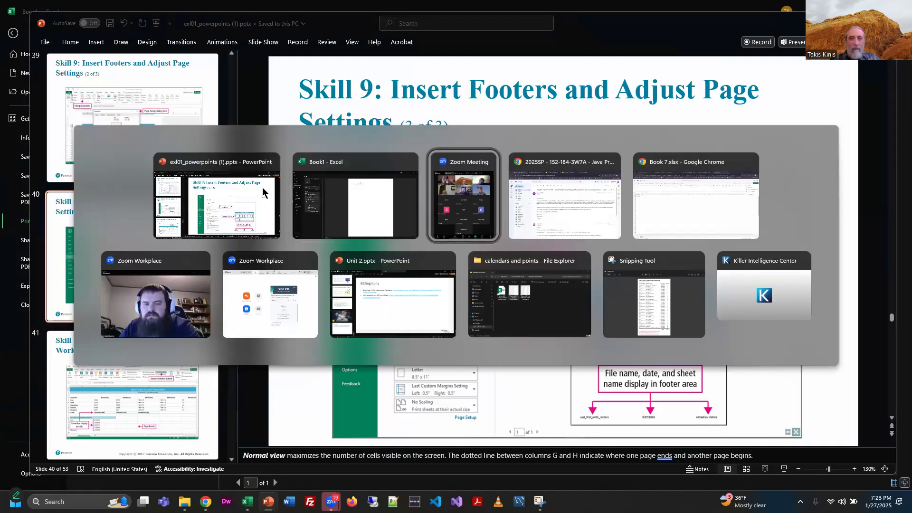
left_click(251, 205)
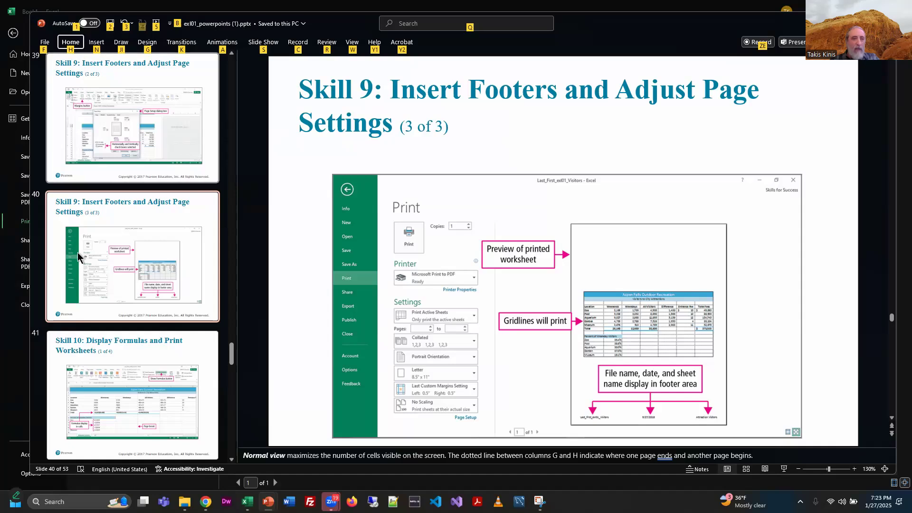
left_click(66, 4)
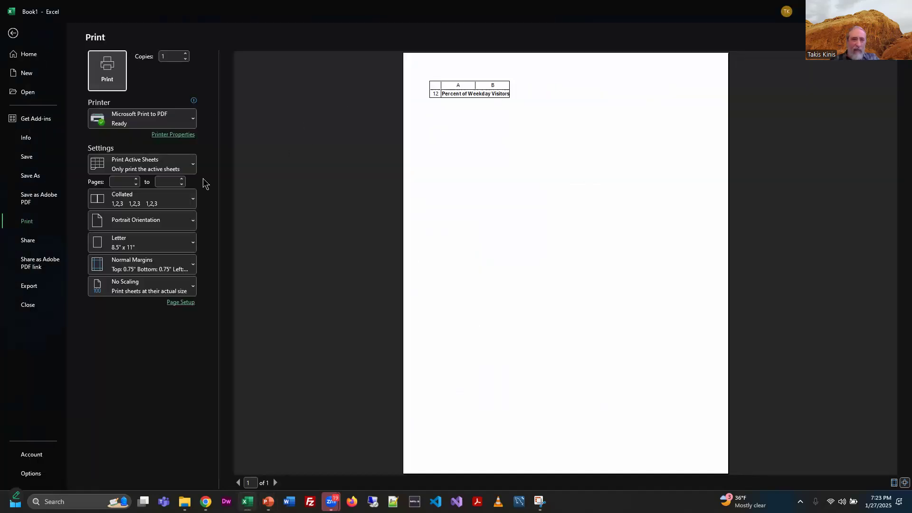
left_click(13, 33)
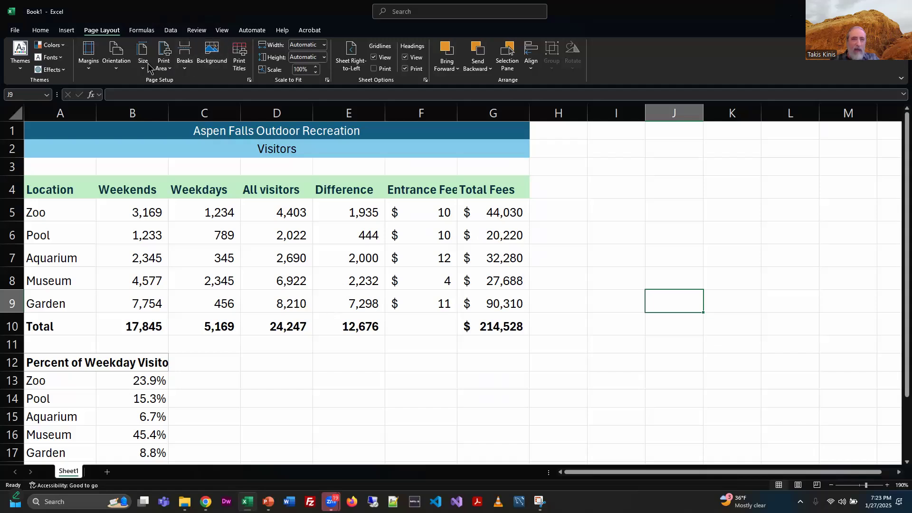
Step: Open the print preview of the worksheet again to check the printed area
left_click(167, 71)
left_click(429, 407)
left_click(517, 449)
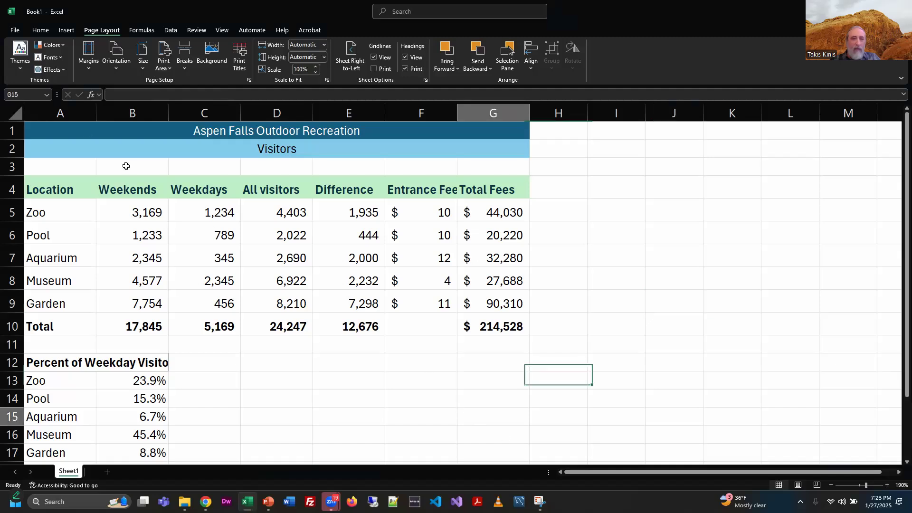
left_click(58, 127)
left_click(73, 173)
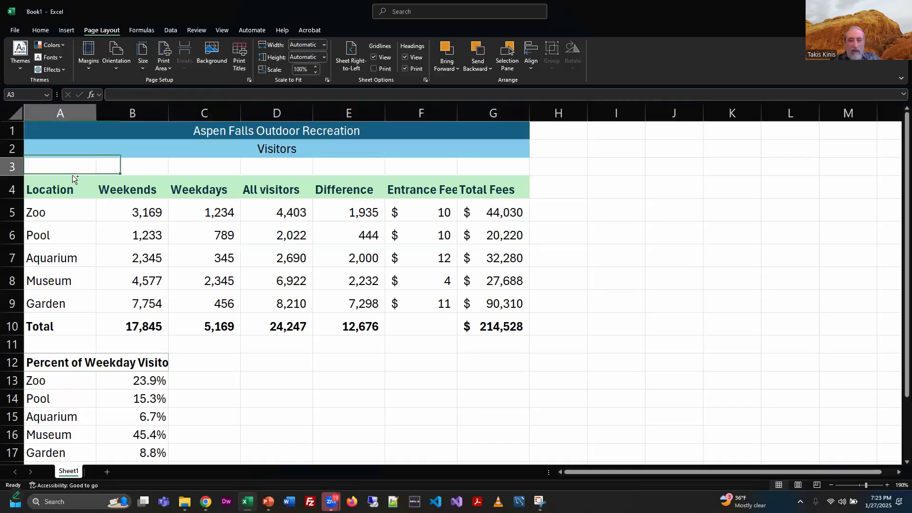
key("ctrl+p")
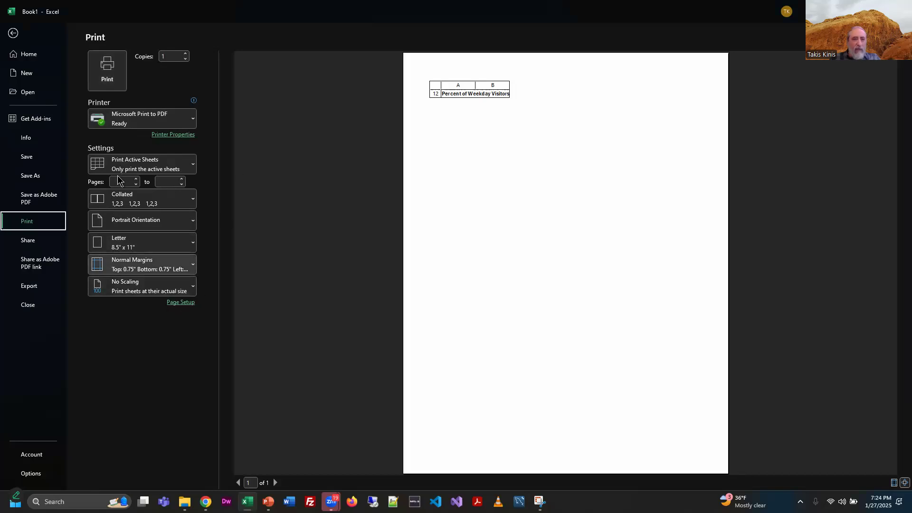
Step: Clear the worksheet's print area and open the print preview again
key("alt+Tab")
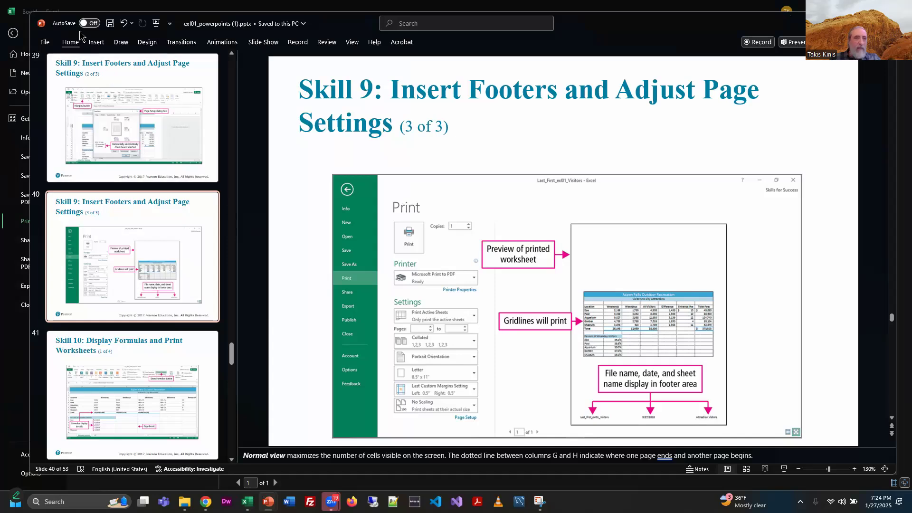
key("alt+Tab")
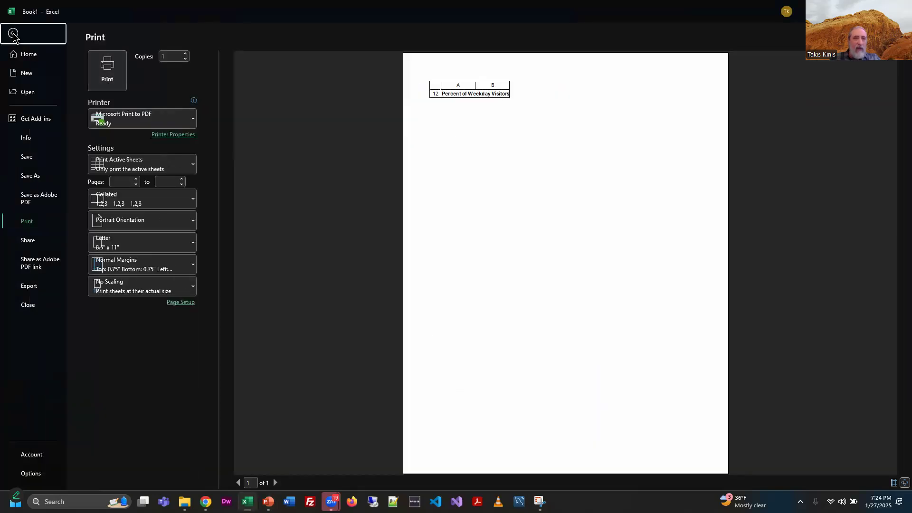
left_click(12, 32)
left_click(164, 59)
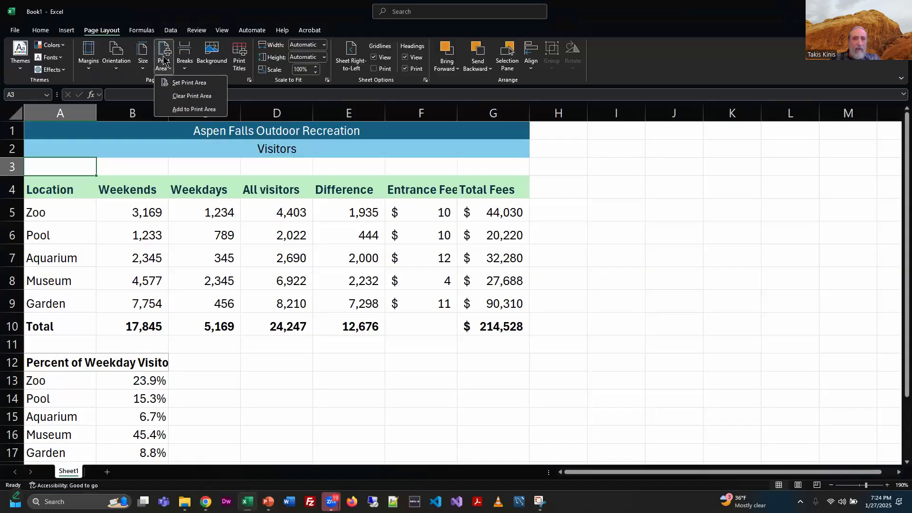
left_click(193, 96)
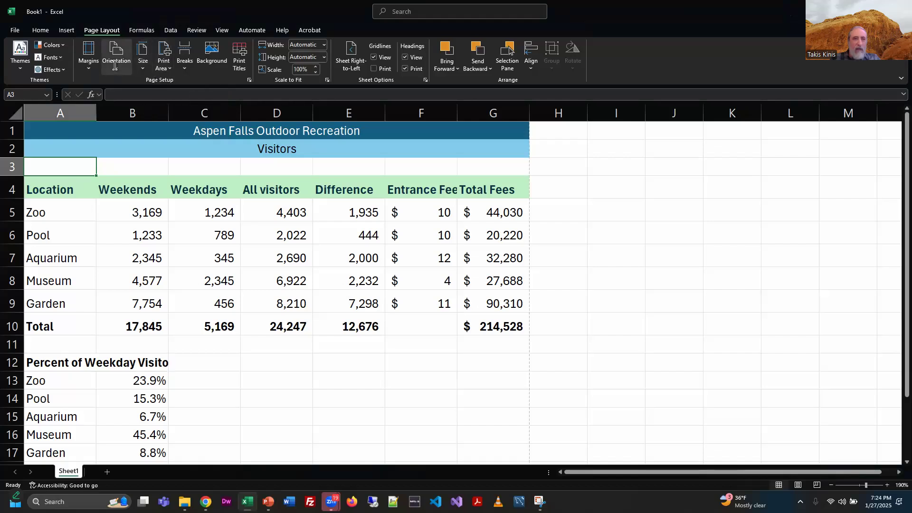
key("ctrl+p")
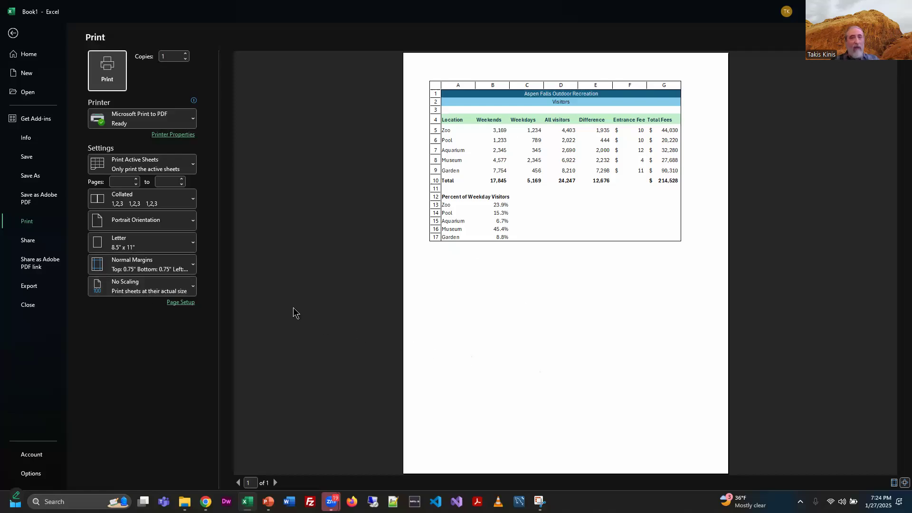
Step: Switch to PowerPoint and advance to the Skill 10: Display Formulas and Print Worksheets slide 1 of 4
key("alt+Tab")
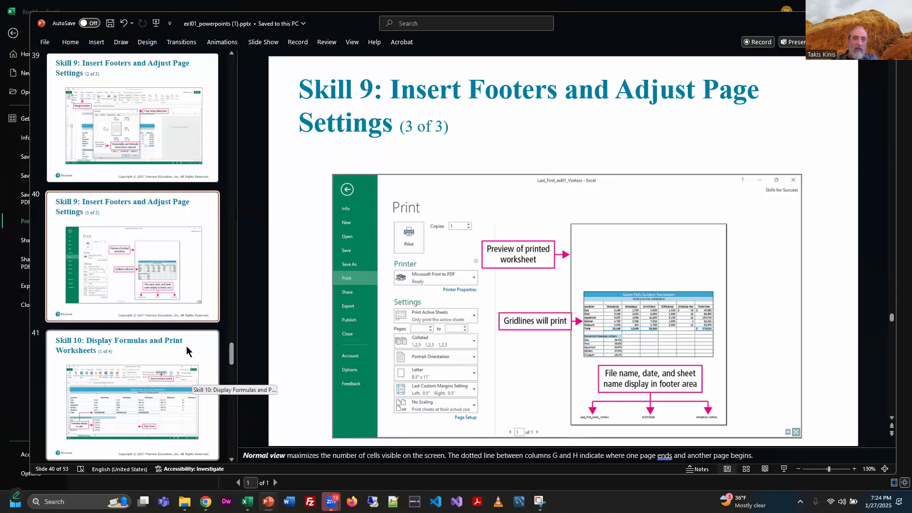
left_click(207, 351)
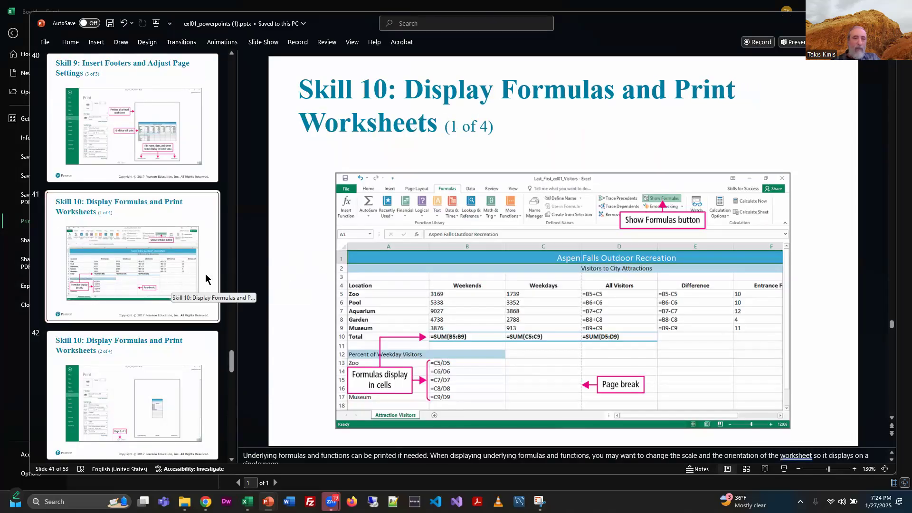
scroll(188, 223, "down", 2)
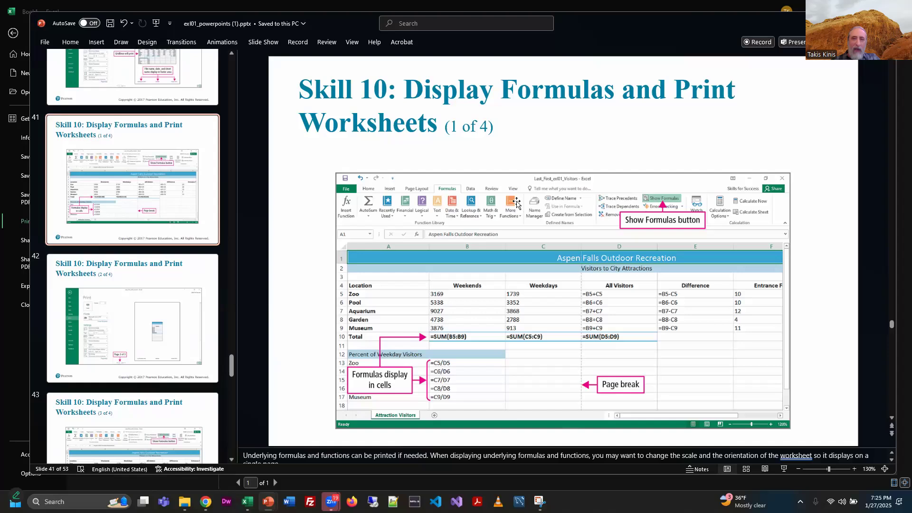
Step: Return to Excel, display the worksheet's formulas in the cells, then switch back to showing values
key("alt+Tab")
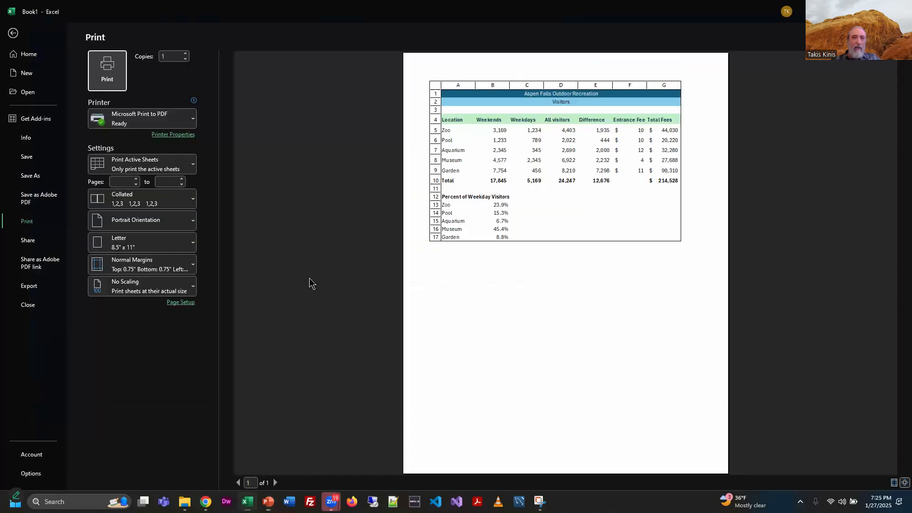
left_click(13, 34)
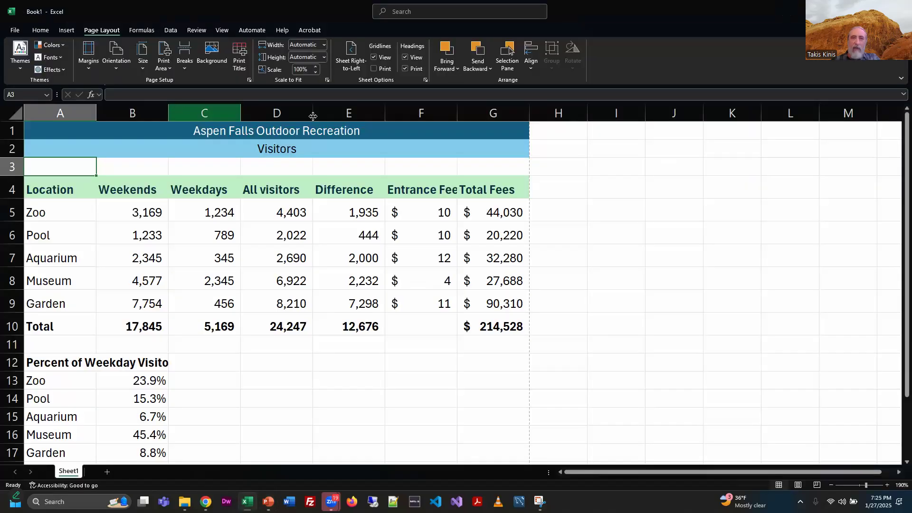
left_click(139, 30)
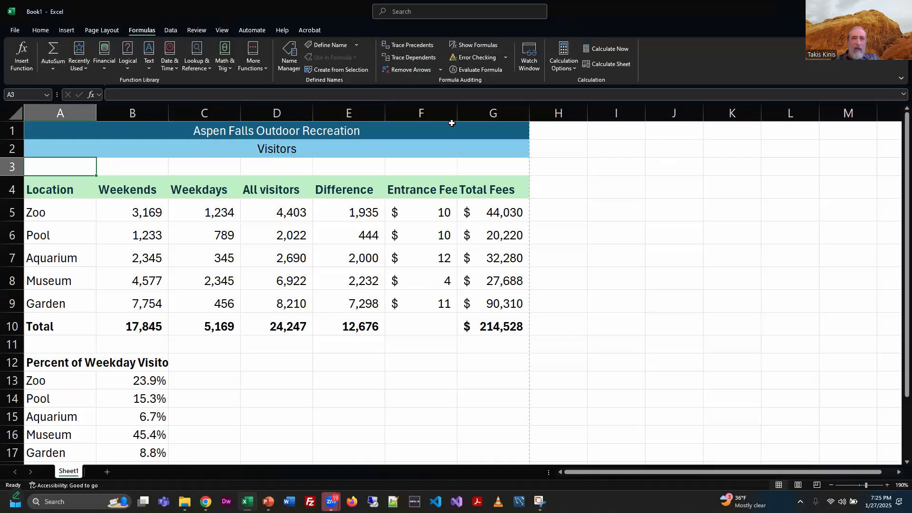
left_click(463, 45)
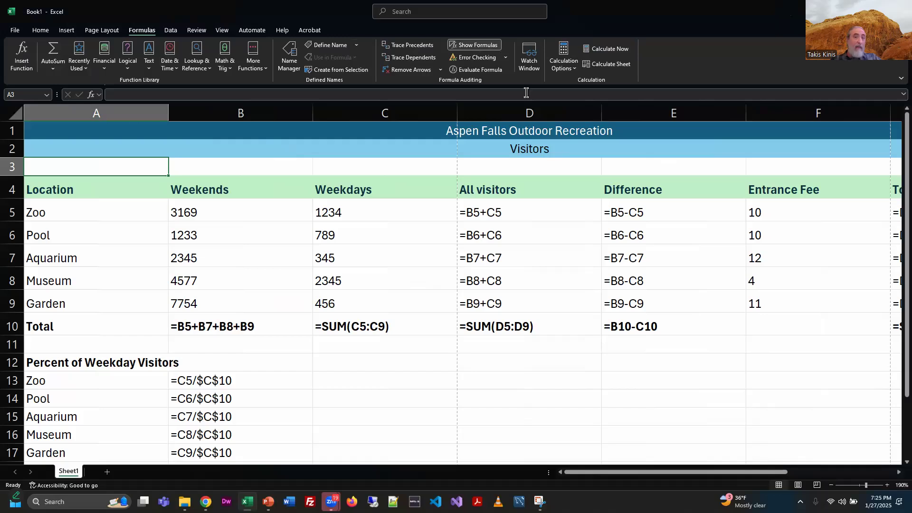
left_click(473, 45)
left_click(474, 45)
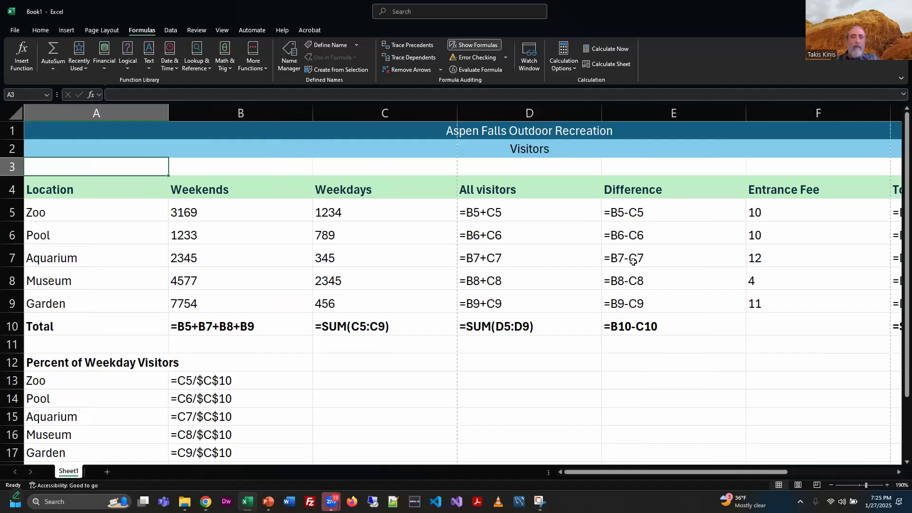
key("ctrl+grave")
Step: Switch to PowerPoint and advance through the Skill 10 slides to the More Skills 11: Set Print Areas slide
key("alt+Tab")
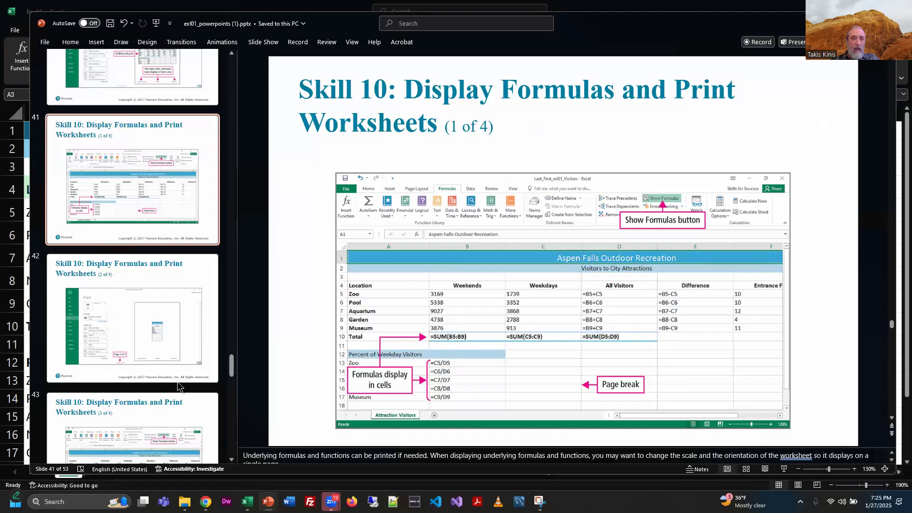
scroll(201, 251, "down", 2)
left_click(195, 291)
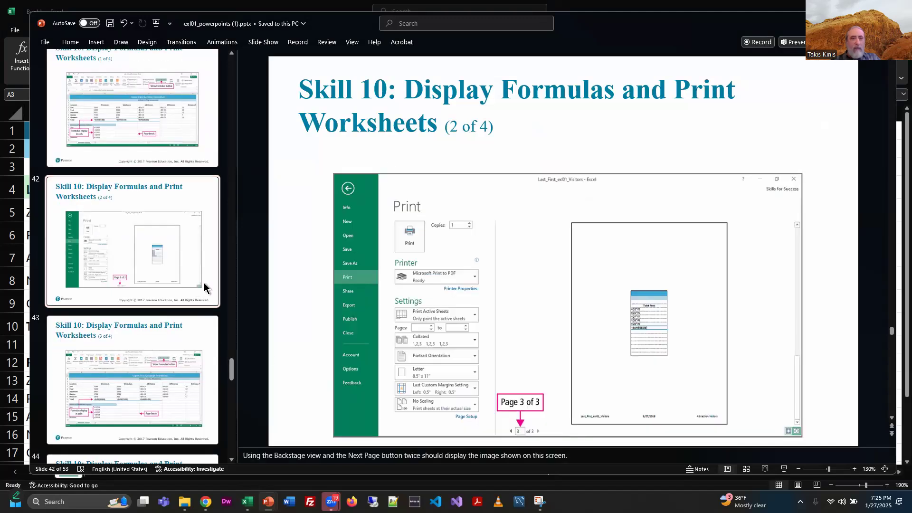
left_click(211, 340)
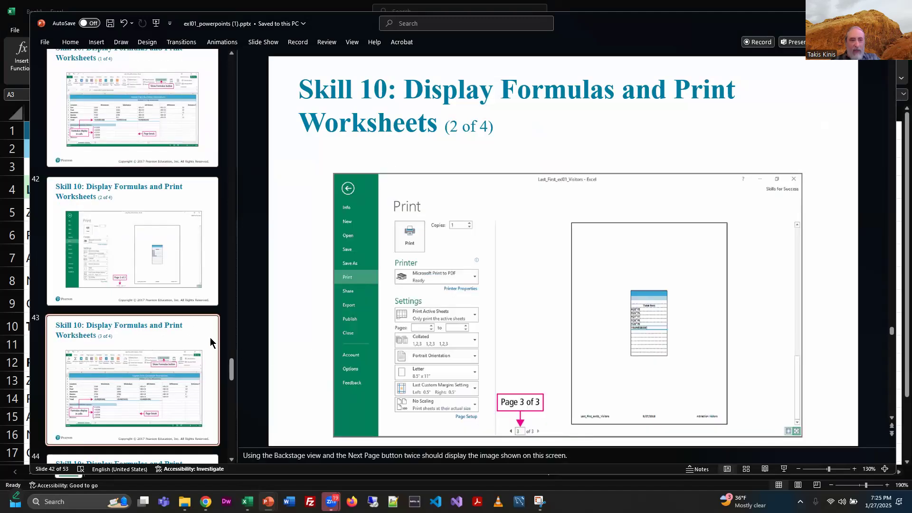
scroll(181, 370, "down", 8)
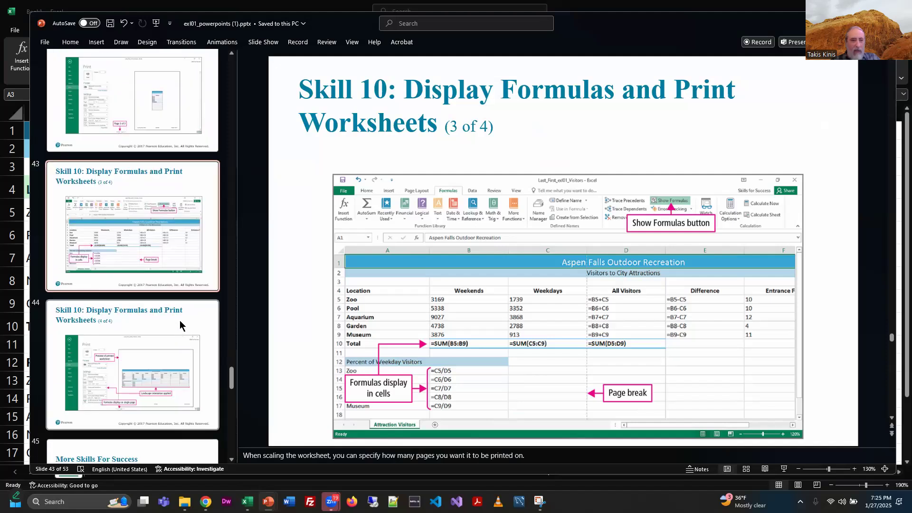
scroll(194, 265, "down", 4)
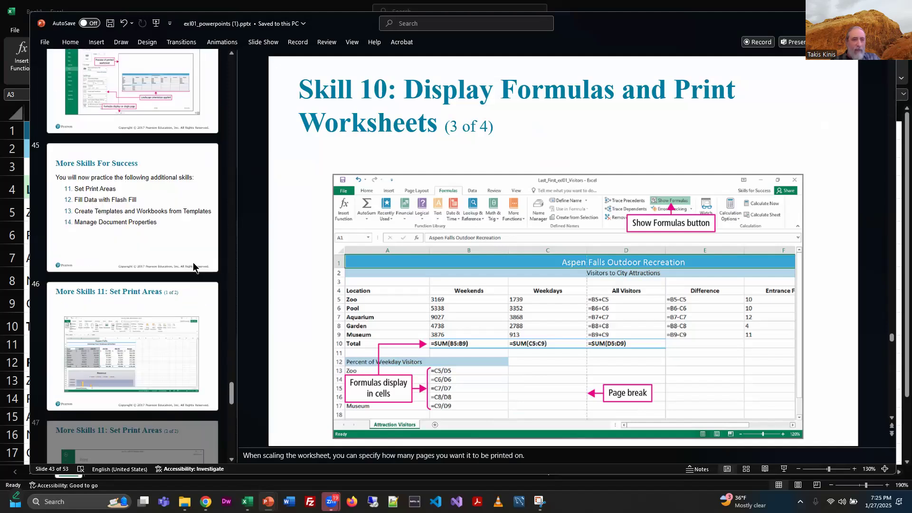
left_click(195, 240)
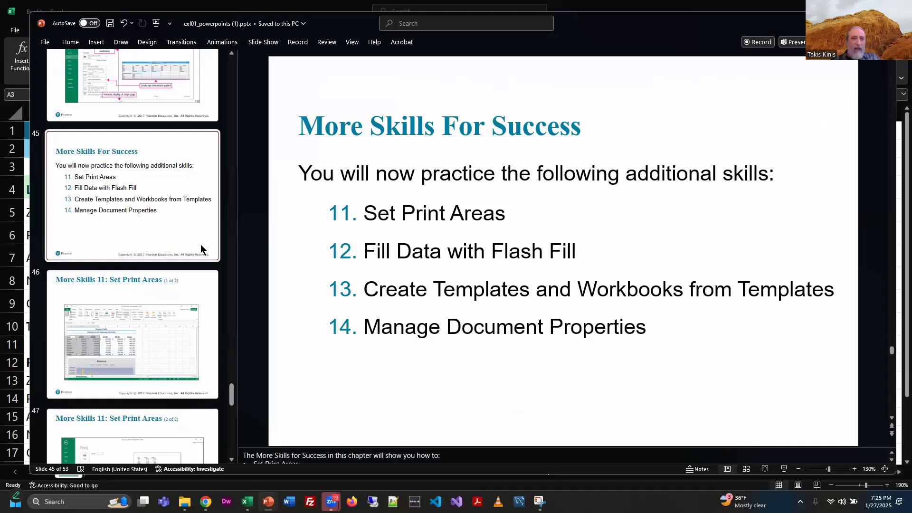
left_click(209, 330)
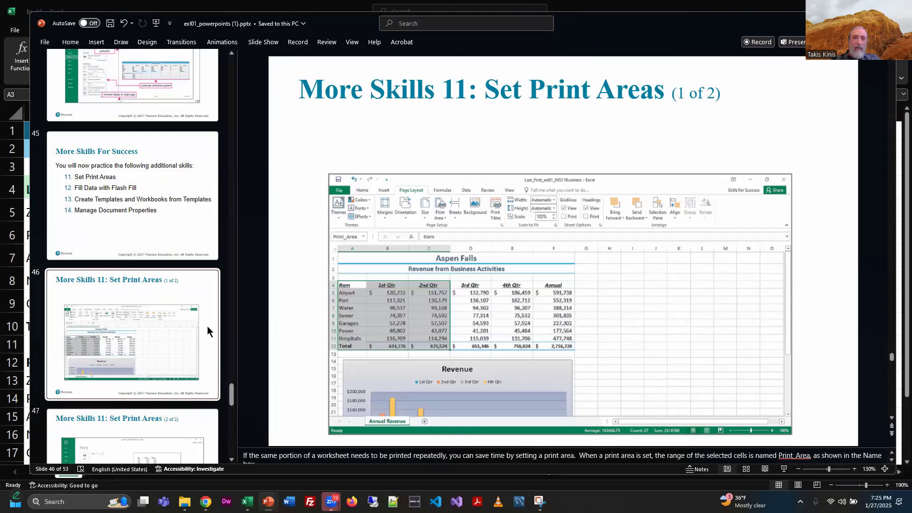
scroll(205, 355, "down", 8)
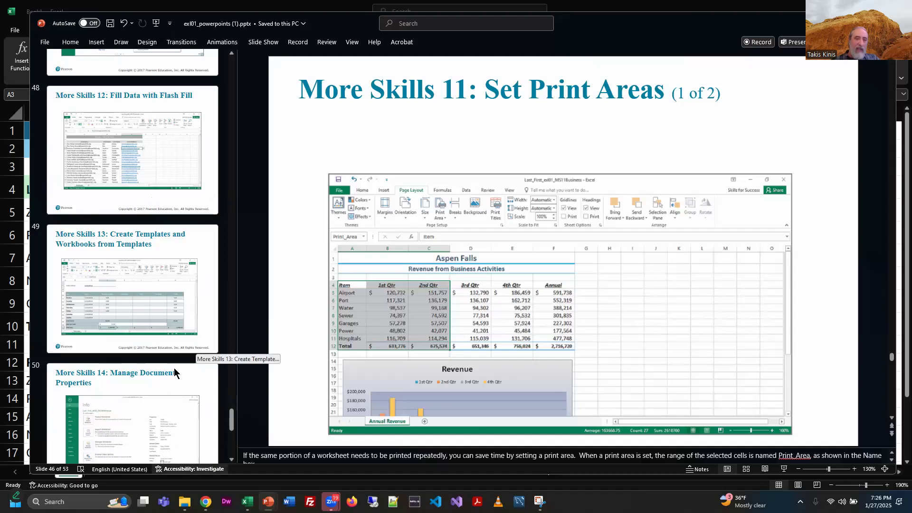
scroll(185, 357, "down", 5)
scroll(183, 357, "up", 8)
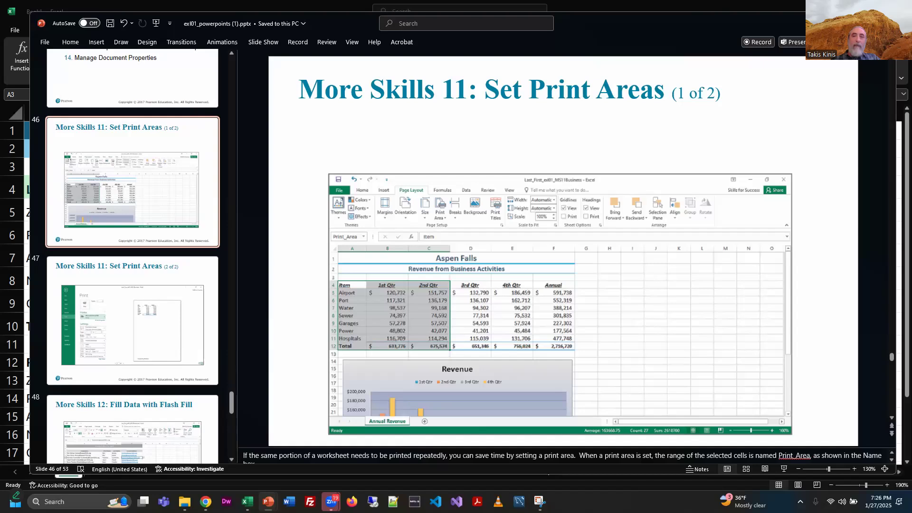
Step: Close the presentation without saving changes and switch to the browser window
left_click(884, 23)
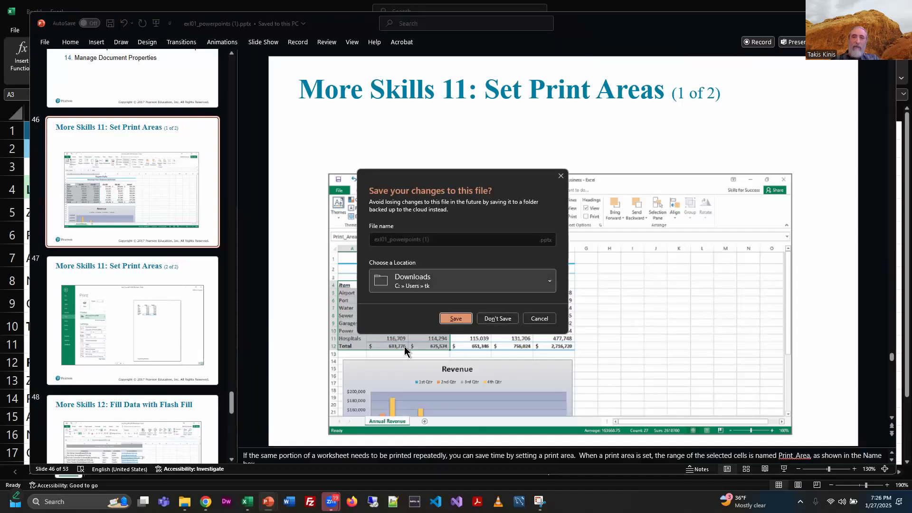
left_click(496, 319)
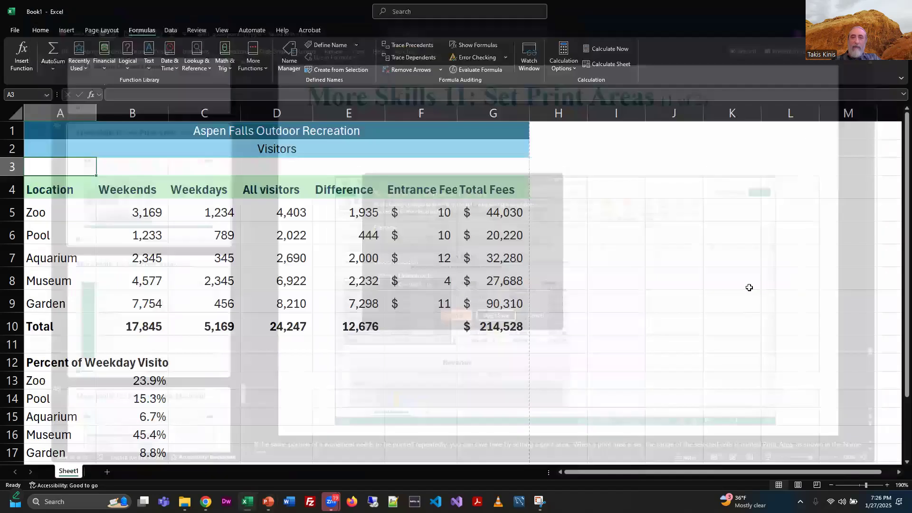
key("alt+Tab")
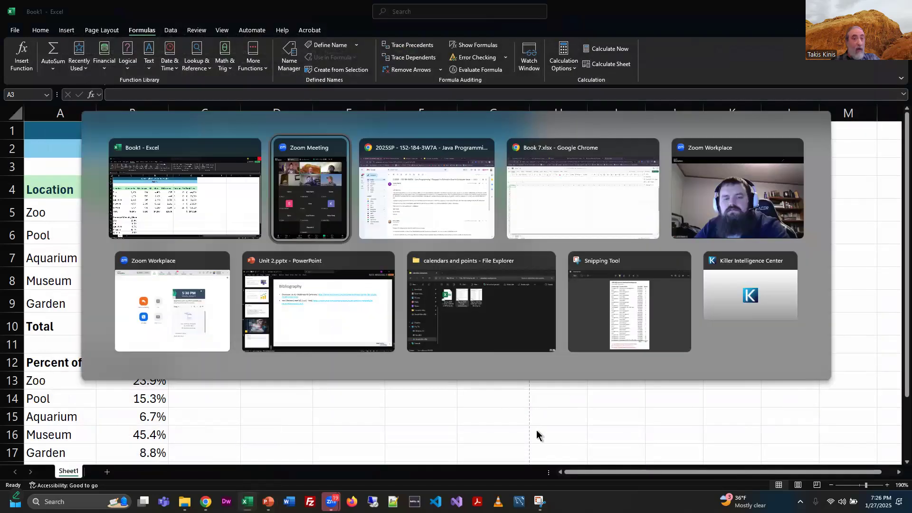
key("alt+Tab")
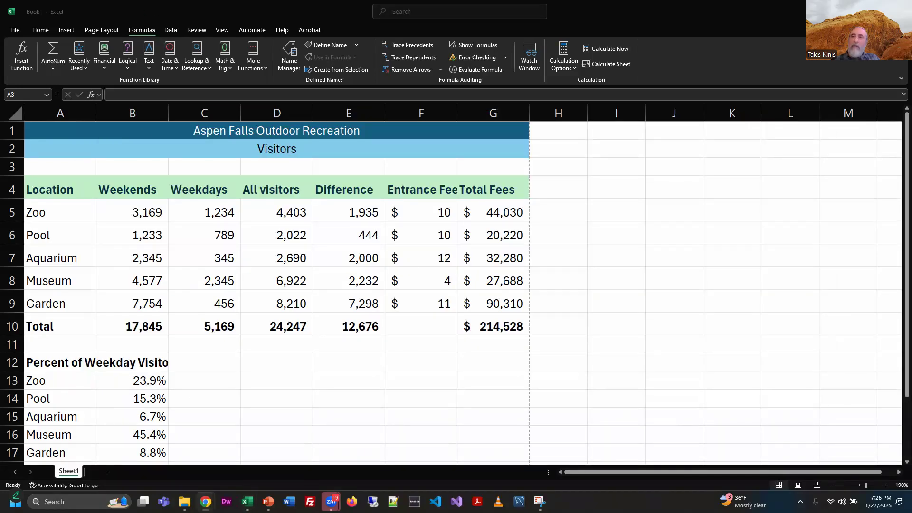
left_click(855, 11)
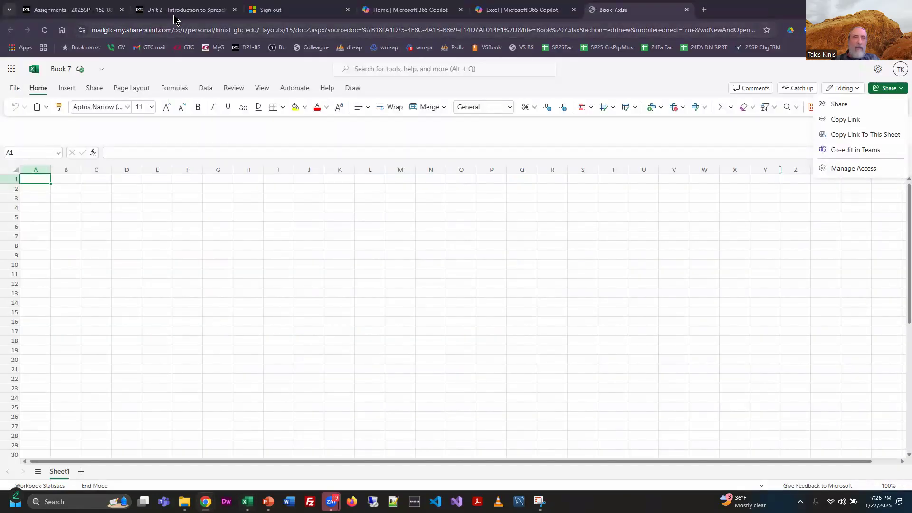
Step: Open the Unit 2 - Introduction to Spreadsheets course tab and scroll through its content list
left_click(174, 14)
scroll(762, 323, "down", 8)
scroll(763, 323, "down", 3)
scroll(460, 250, "up", 2)
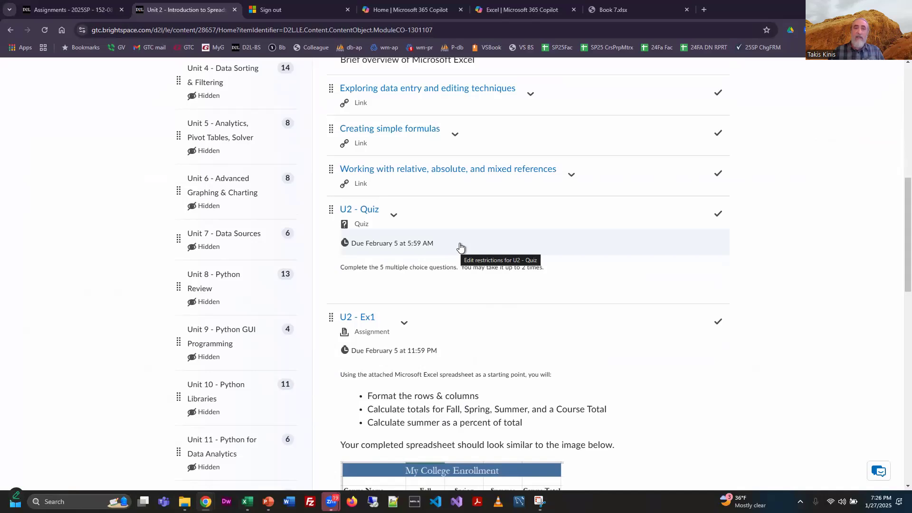
scroll(460, 247, "up", 2)
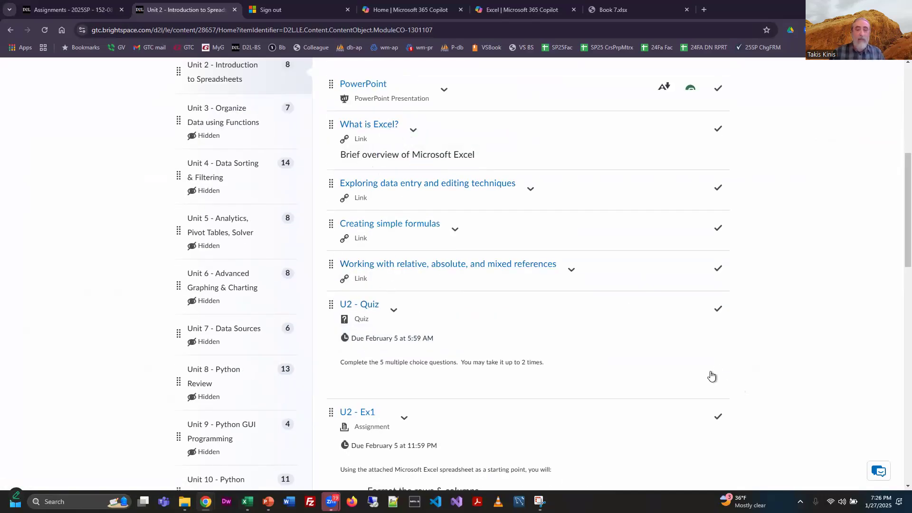
scroll(711, 376, "down", 7)
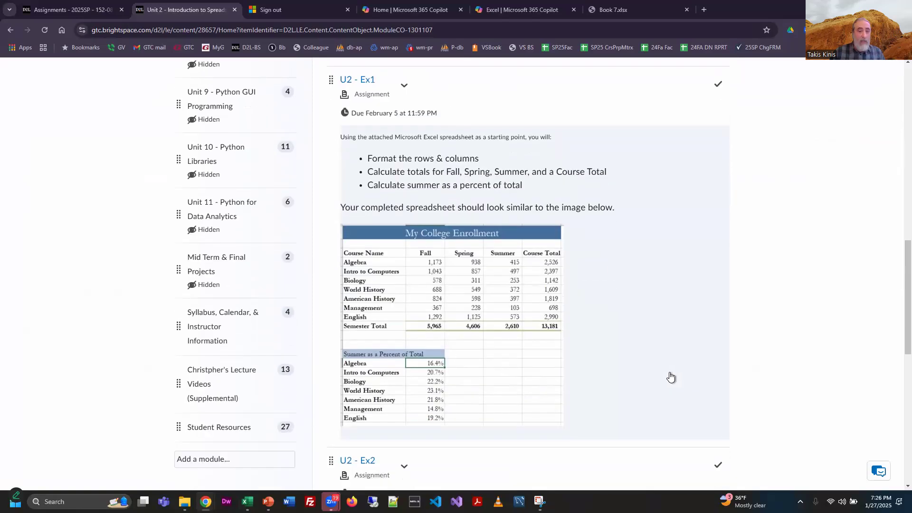
scroll(687, 373, "up", 1)
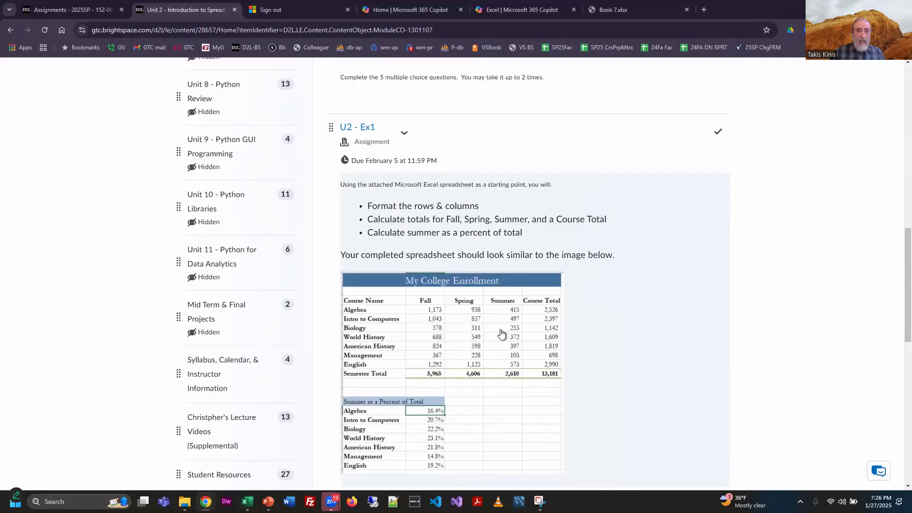
Step: Open the U2 - Ex1 assignment and review its instructions and sample spreadsheet
left_click(361, 125)
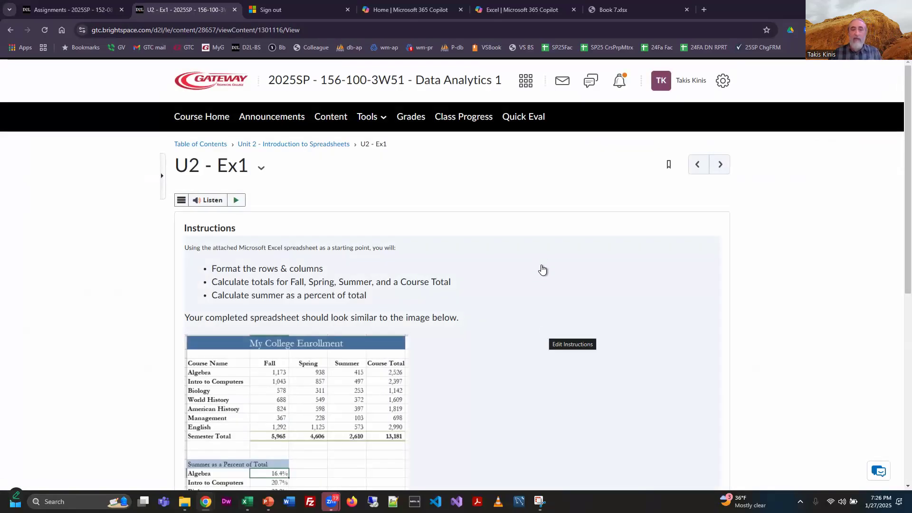
scroll(543, 270, "down", 5)
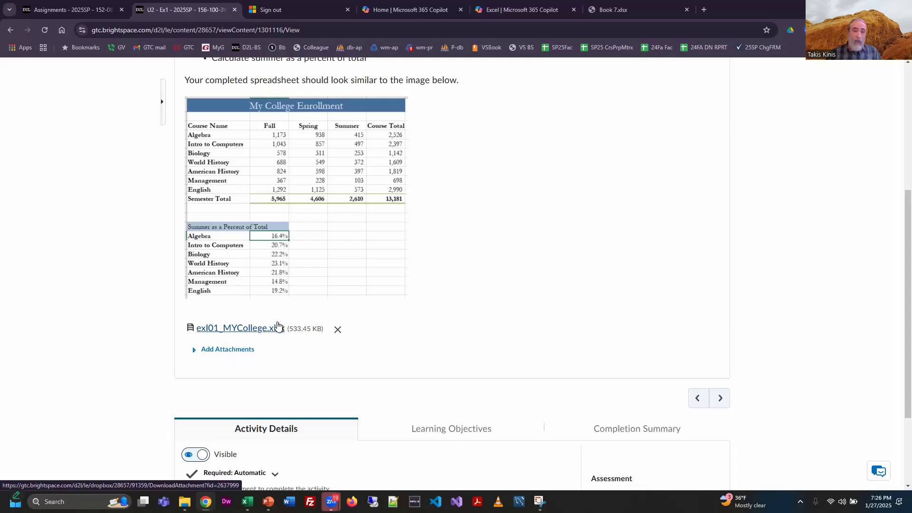
scroll(460, 321, "up", 2)
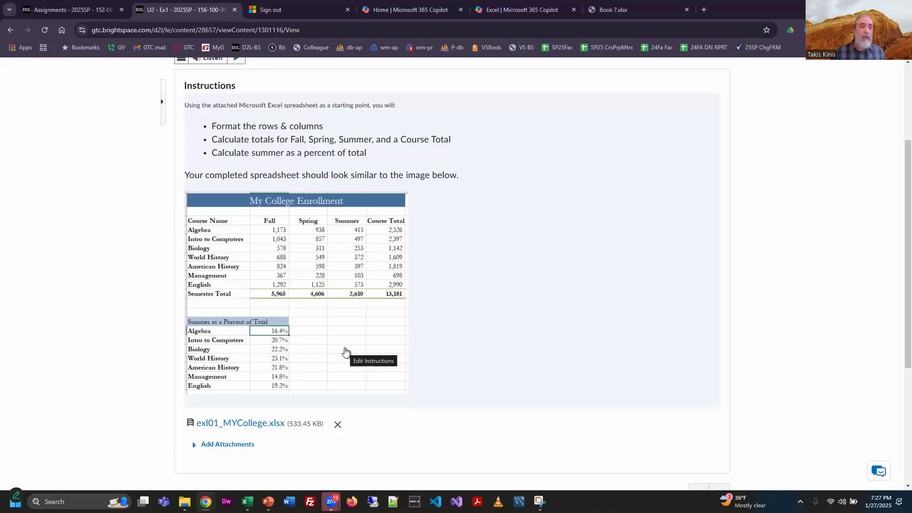
scroll(380, 214, "up", 3)
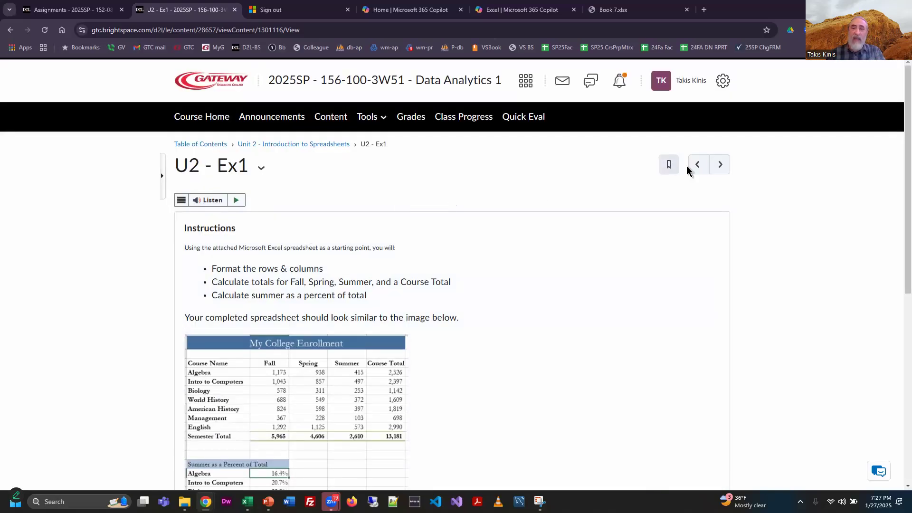
Step: Open the next assignment, U2 - Ex2, and review its instructions and sample time card spreadsheet
left_click(728, 170)
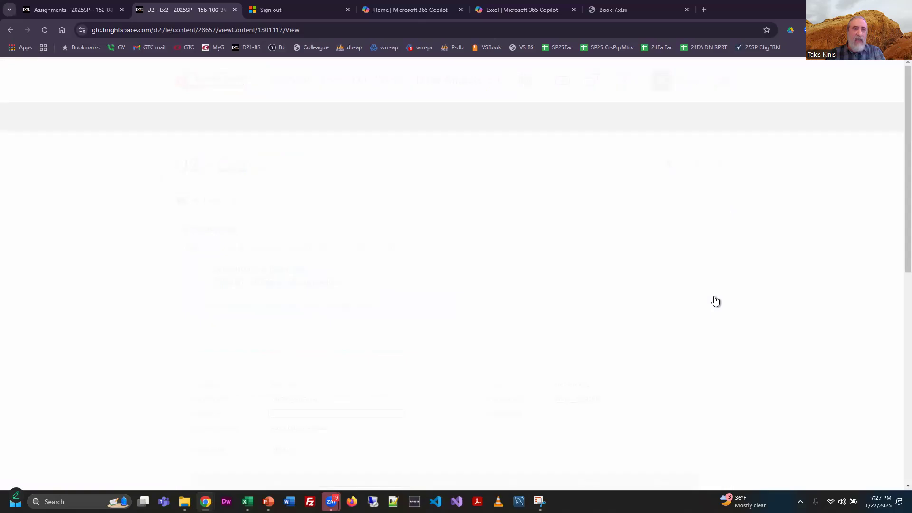
scroll(744, 309, "down", 2)
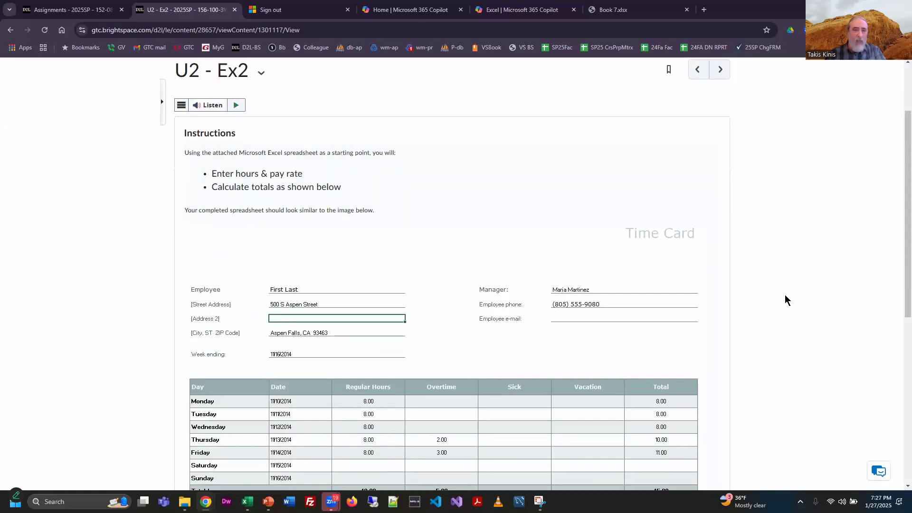
scroll(787, 300, "down", 2)
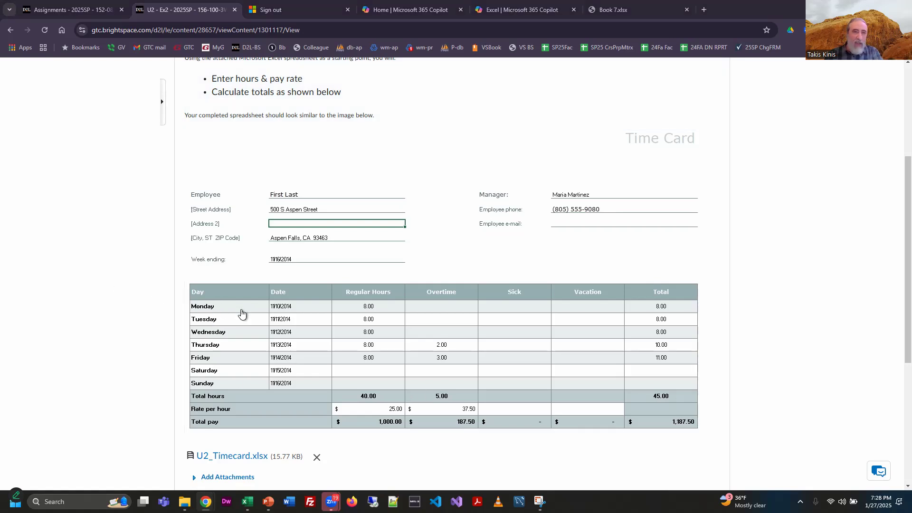
Step: Switch to Excel and fill the Pool and Museum rows (A6:G6 and A8:G8) with a light blue theme colour
key("alt+Tab")
key("alt+Tab")
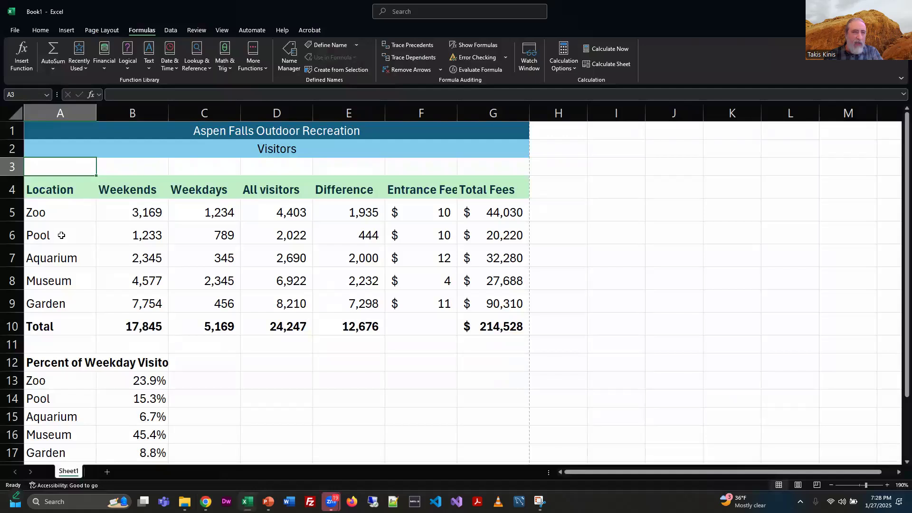
left_click(61, 234)
left_click_drag(61, 234, 491, 238)
left_click_drag(59, 279, 480, 266)
left_click_drag(499, 236, 59, 230)
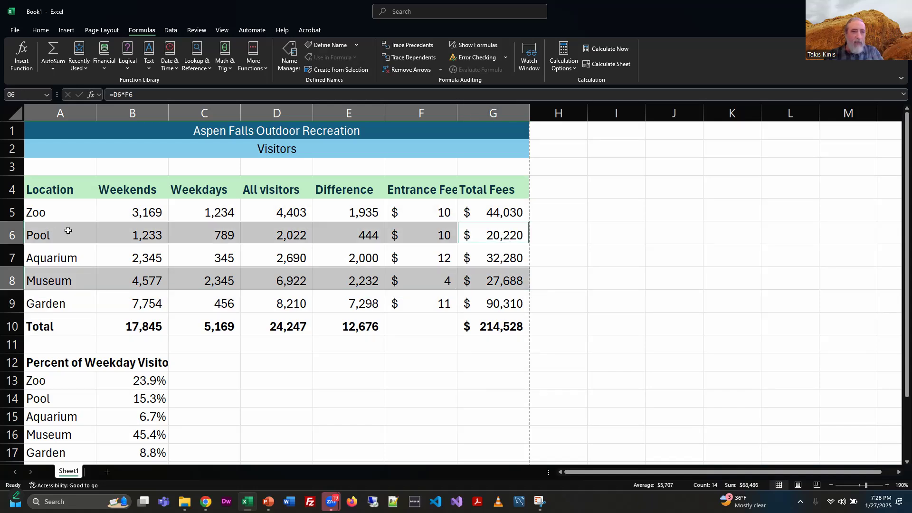
left_click(40, 30)
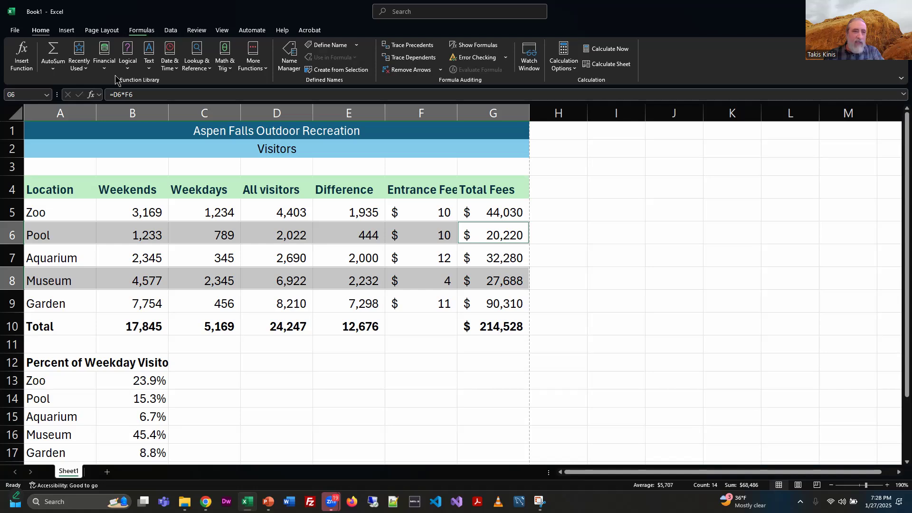
left_click(172, 63)
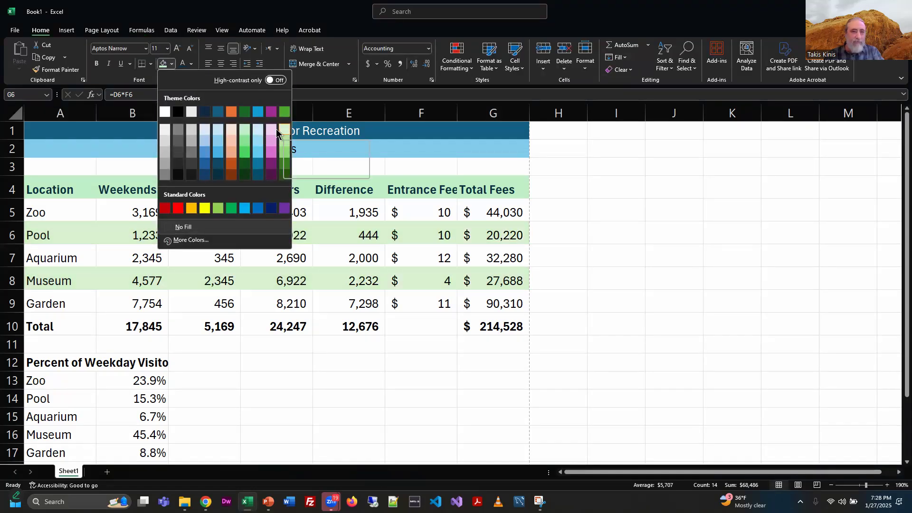
left_click(261, 133)
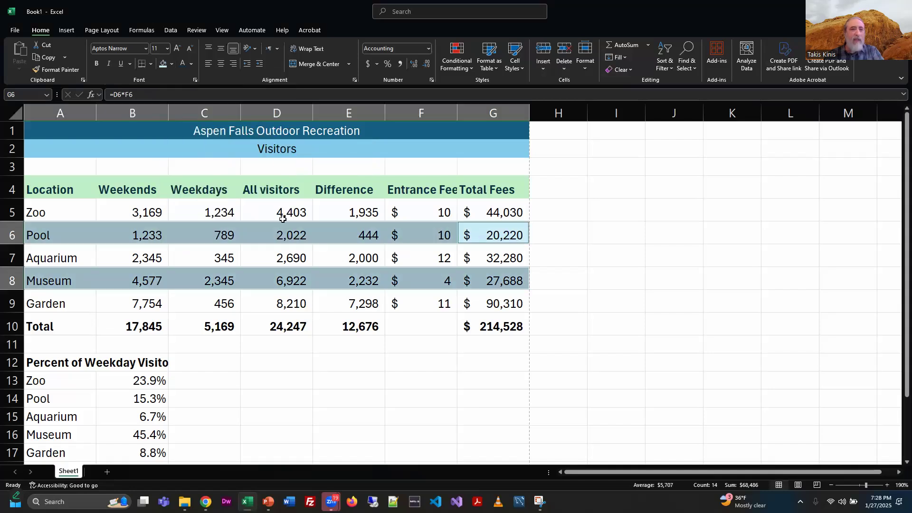
left_click(270, 409)
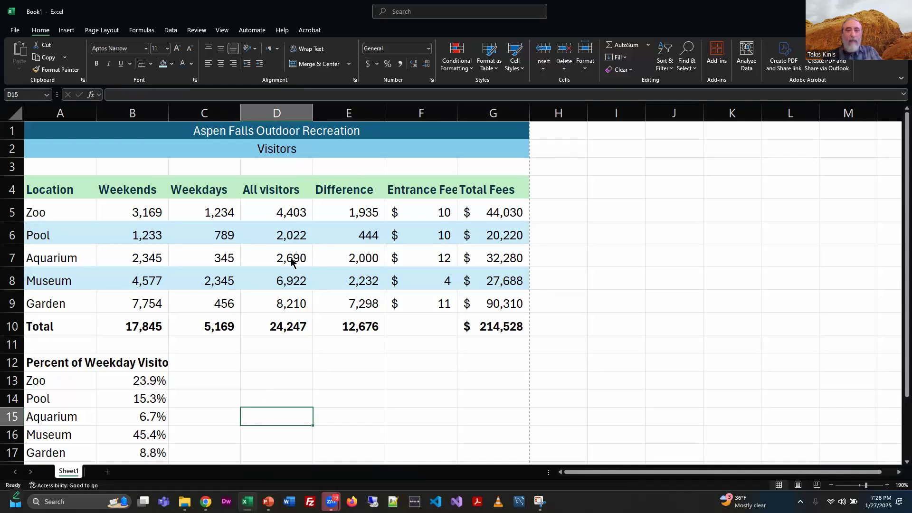
Step: Return to the browser and reread the U2 - Ex2 instructions above the time card sample
key("alt+Tab")
key("alt+Tab")
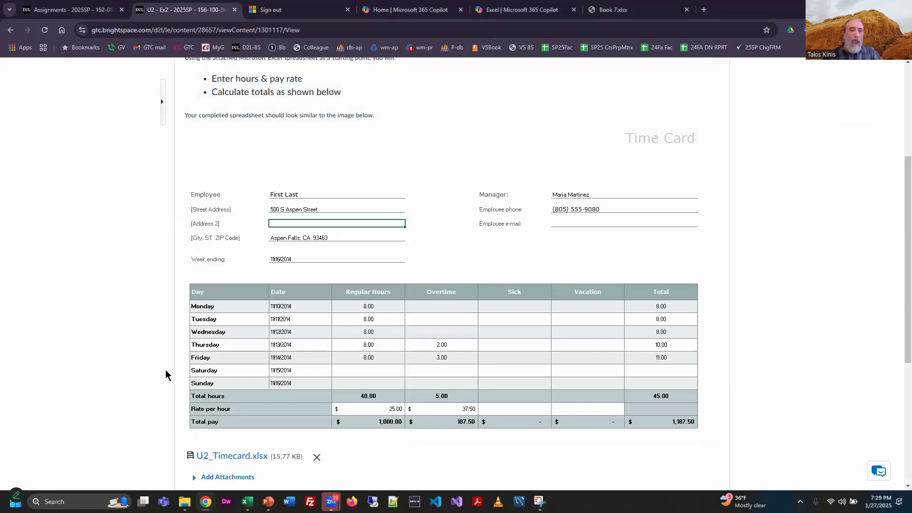
scroll(165, 369, "up", 1)
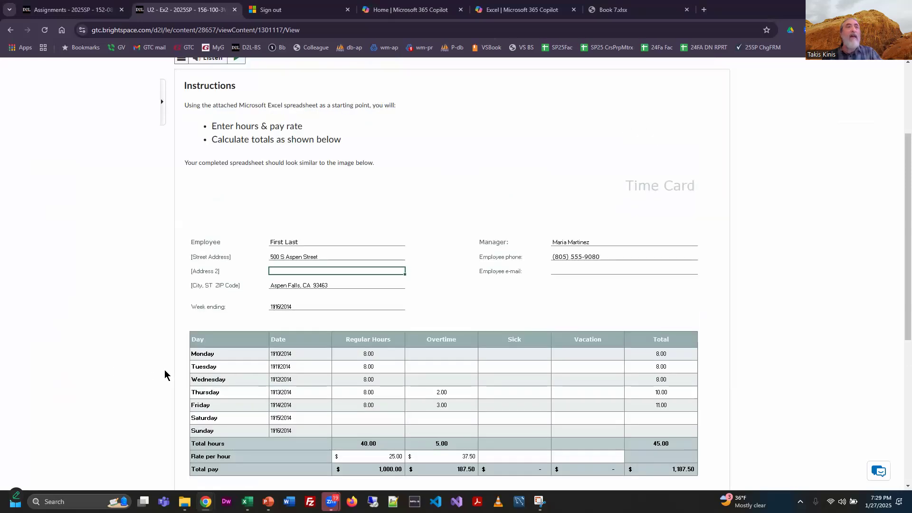